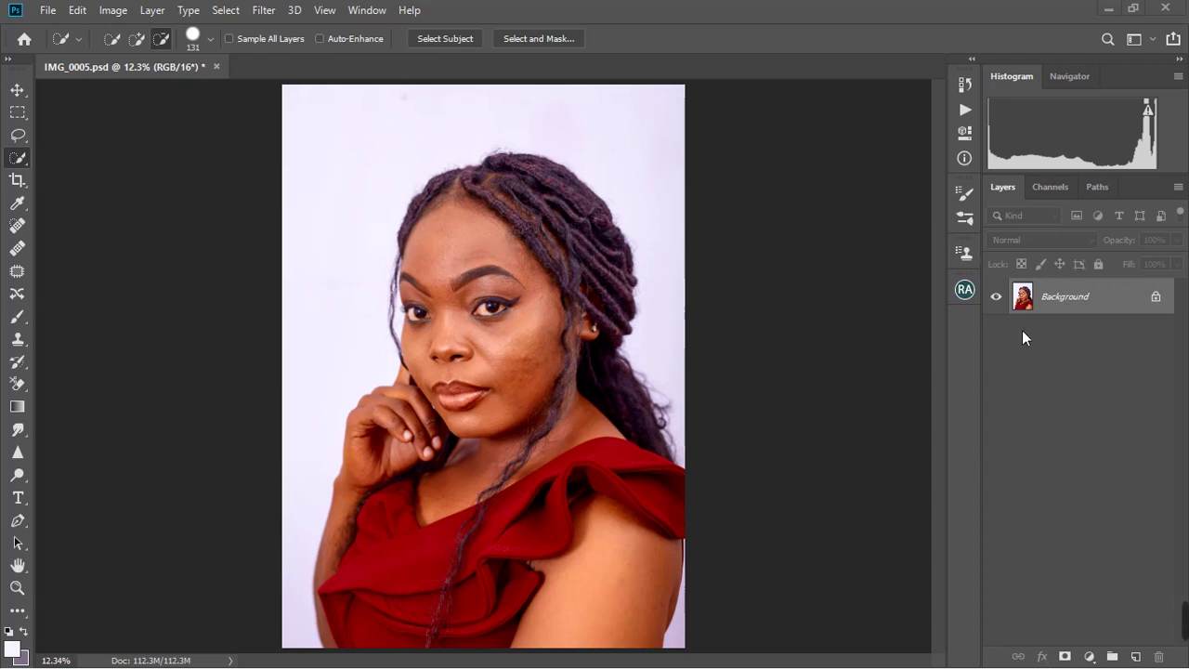
# Step: Duplicate the locked Background layer into a new Background copy layer
pyautogui.click(1102, 305)
pyautogui.moveTo(1109, 300); pyautogui.dragTo(1136, 656)
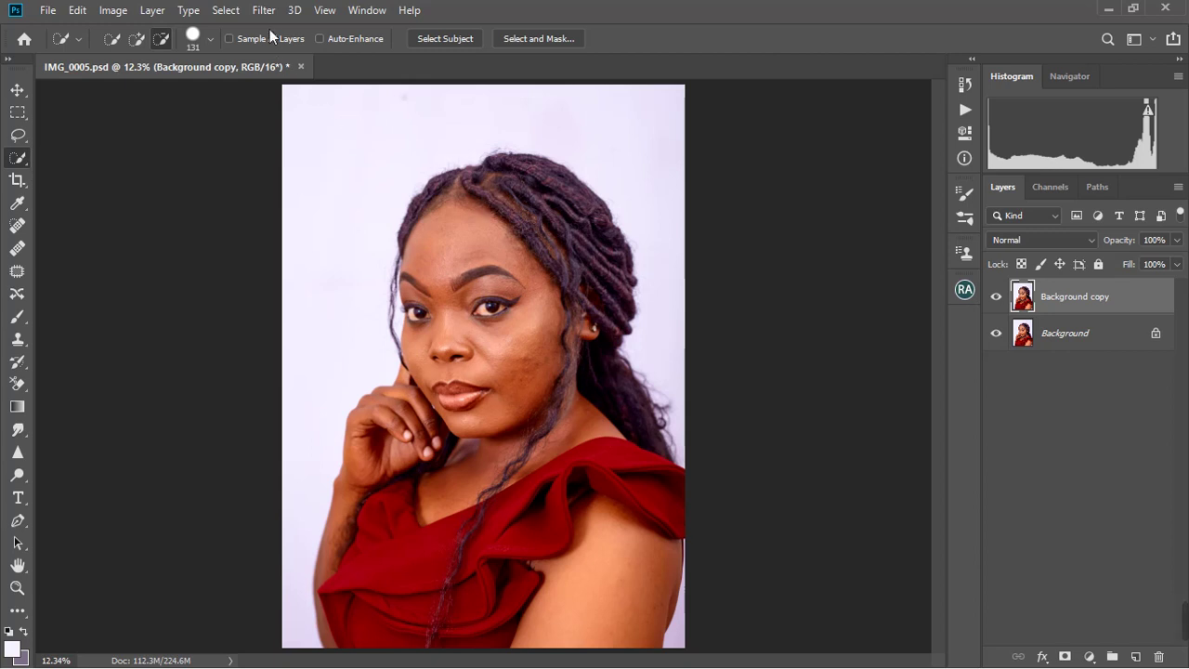
# Step: Select the woman as the subject, minus the strip beside her arm, and copy her to a new layer
pyautogui.click(226, 11)
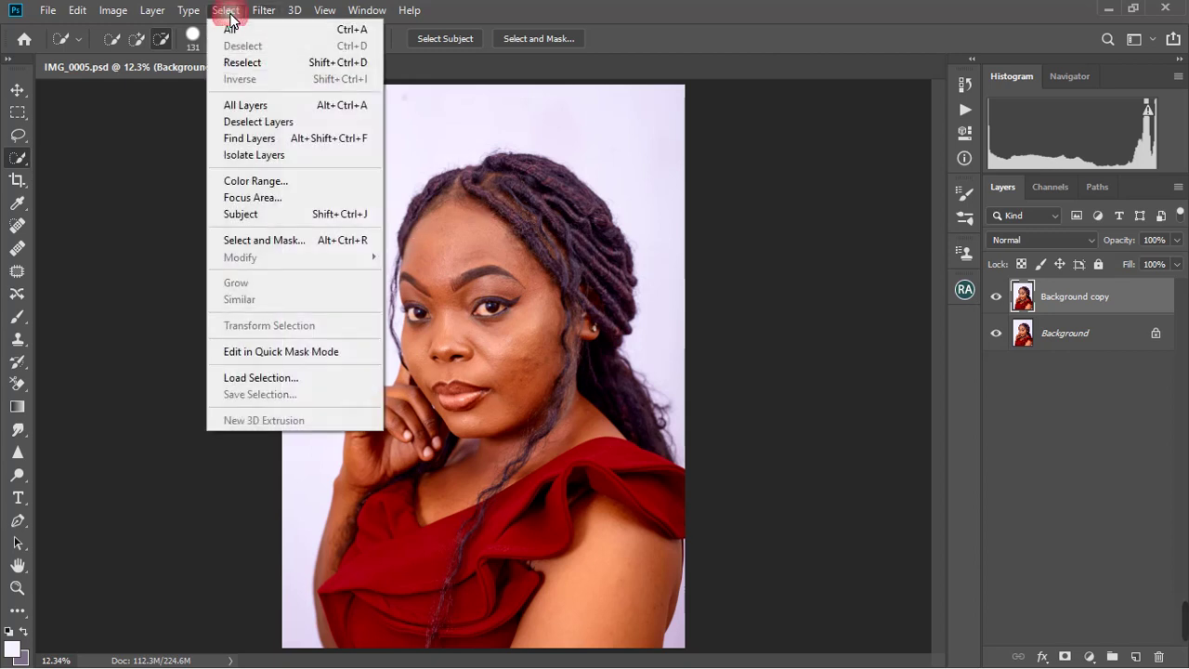
pyautogui.click(266, 217)
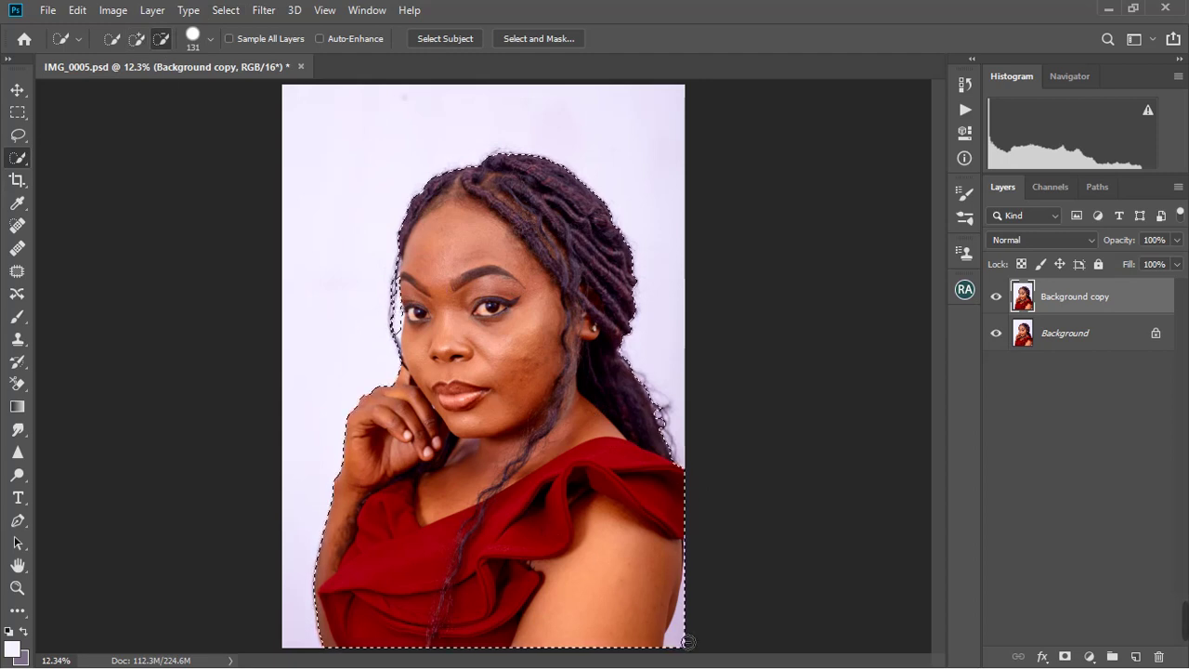
pyautogui.moveTo(687, 641); pyautogui.dragTo(695, 621)
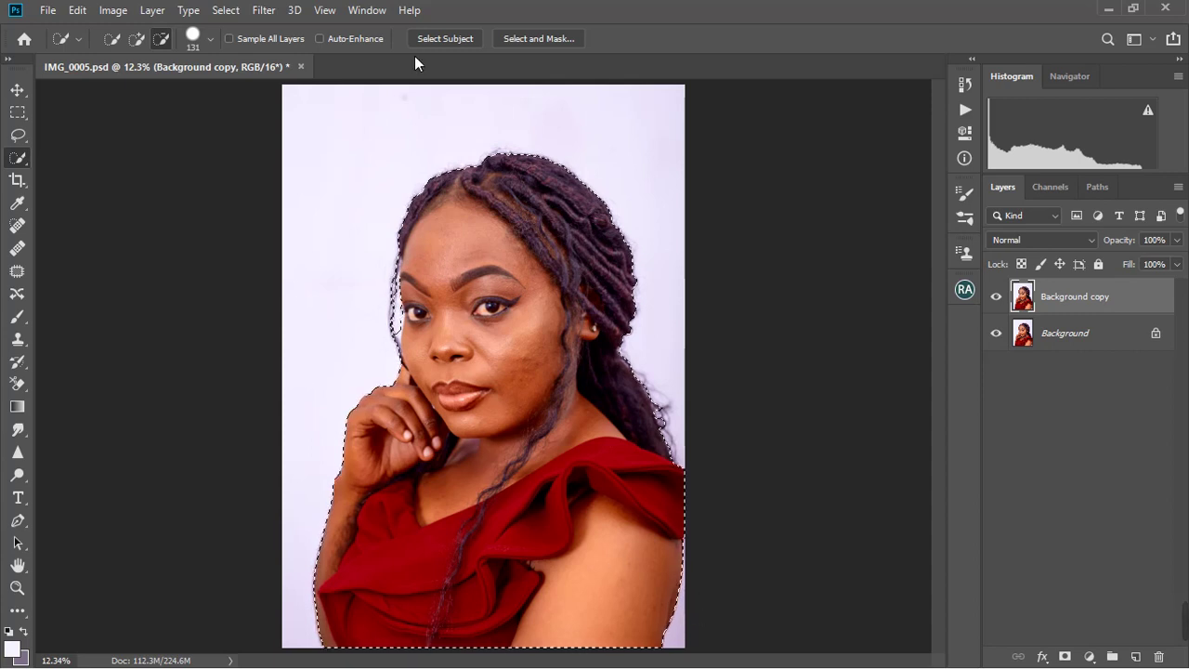
pyautogui.click(1115, 307)
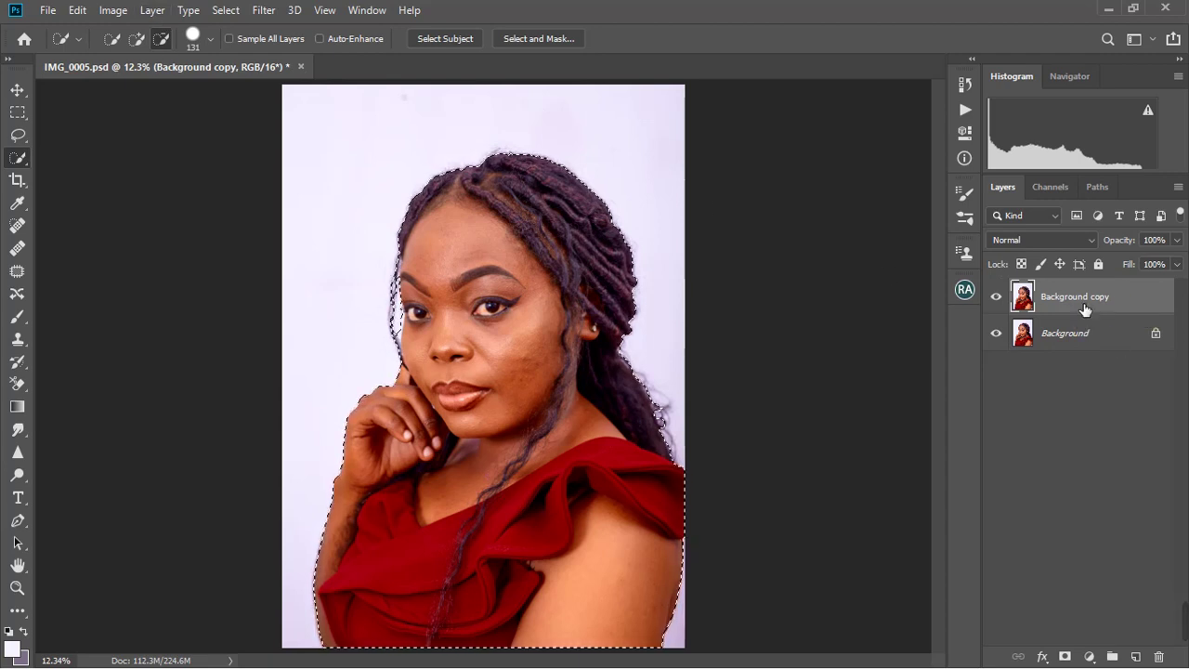
pyautogui.hotkey('ctrl', 'j')
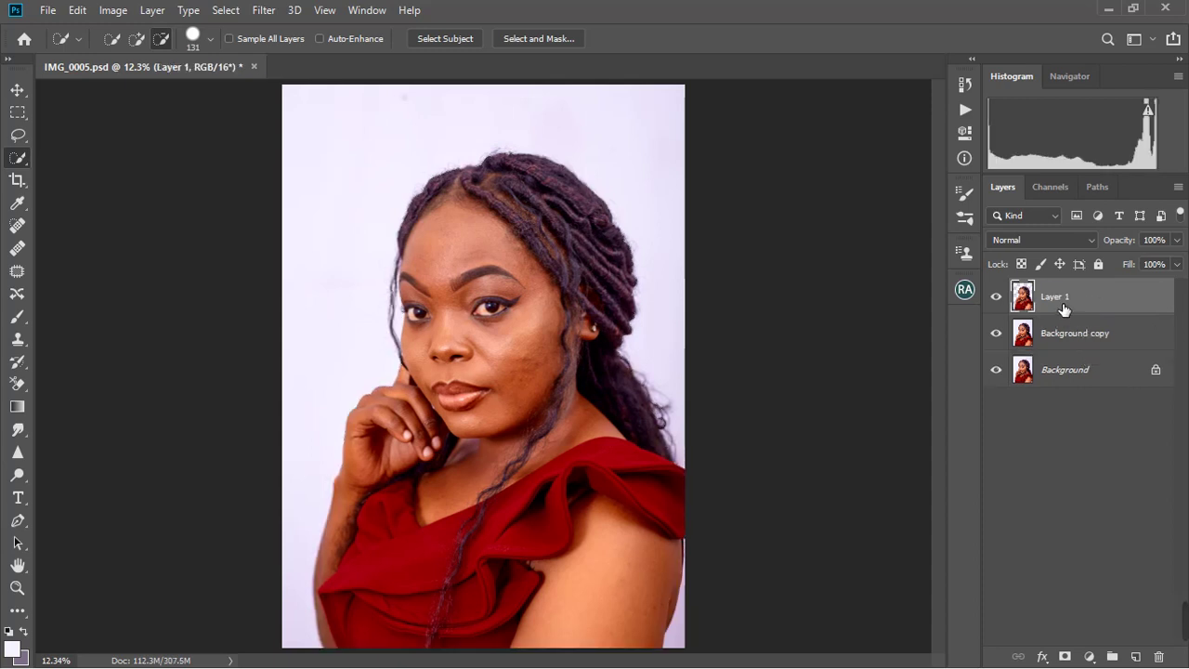
# Step: Rename the new layer to Object and reload its outline as a selection on Background copy
pyautogui.doubleClick(1057, 296)
pyautogui.write('Object')
pyautogui.press('Return')
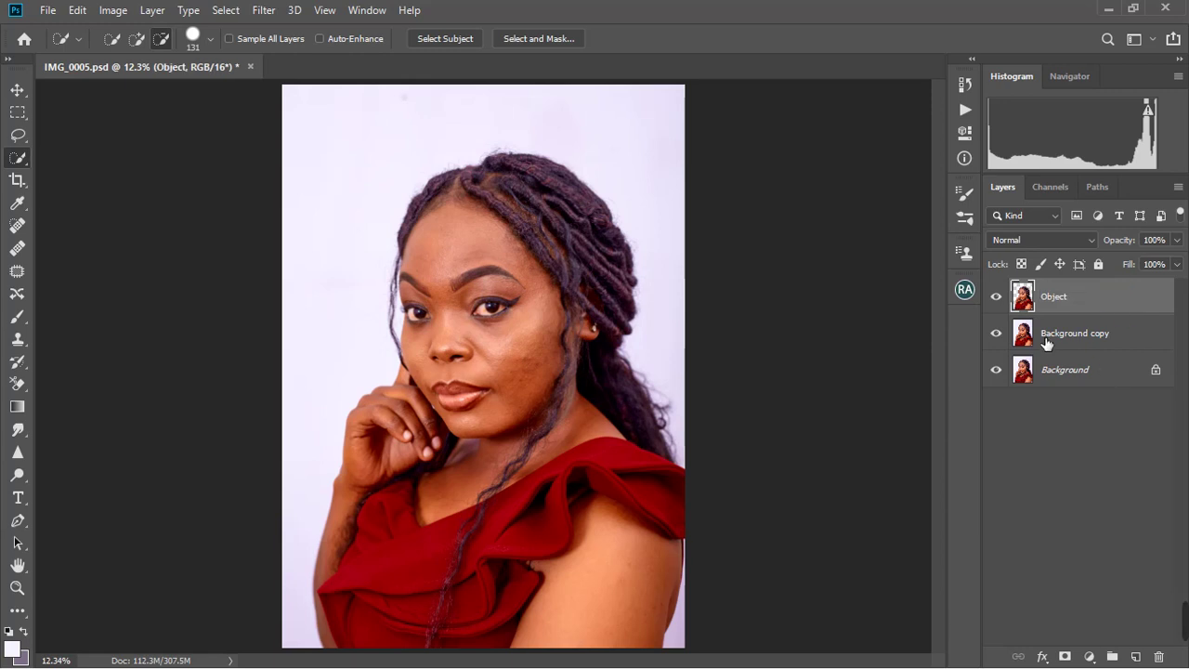
pyautogui.click(1123, 346)
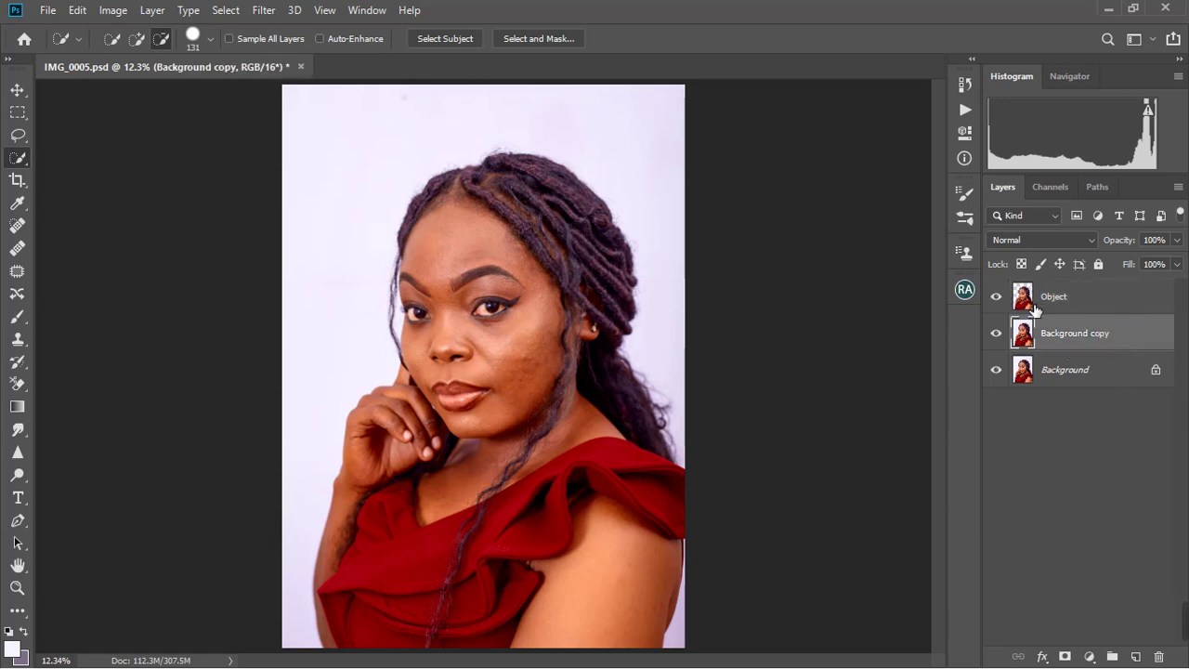
pyautogui.moveTo(1037, 315); pyautogui.dragTo(1031, 313)
pyautogui.keyDown('ctrl'); pyautogui.click(1028, 305); pyautogui.keyUp('ctrl')
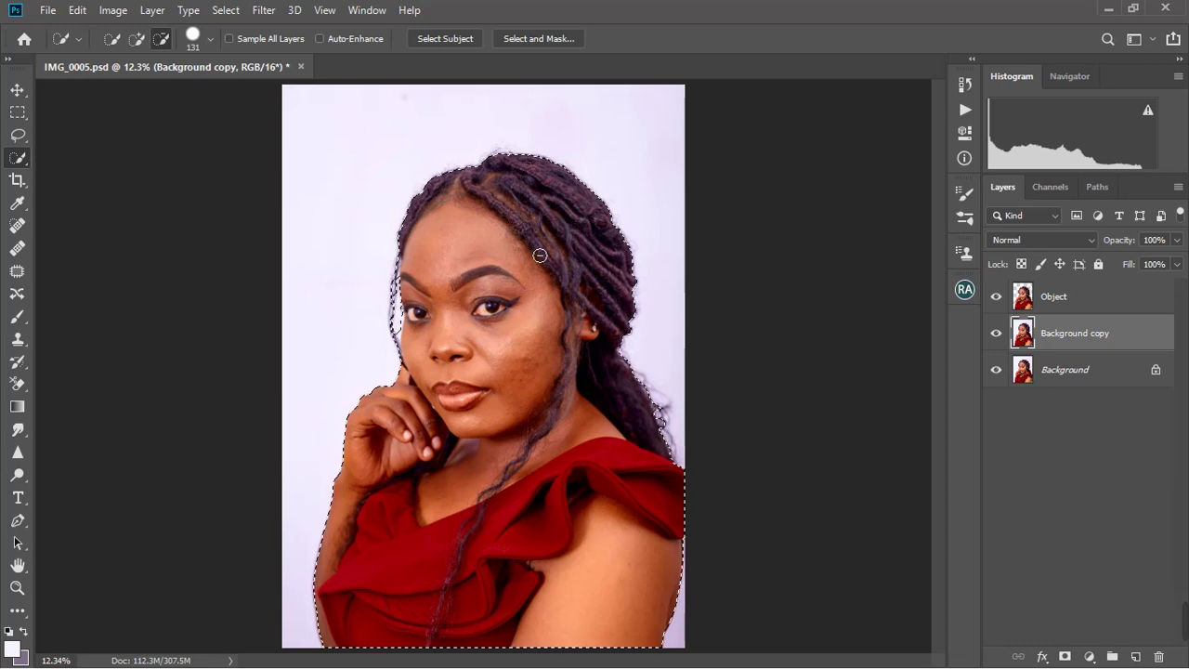
# Step: Invert the selection, copy the backdrop to a new layer, and name it Background
pyautogui.click(225, 10)
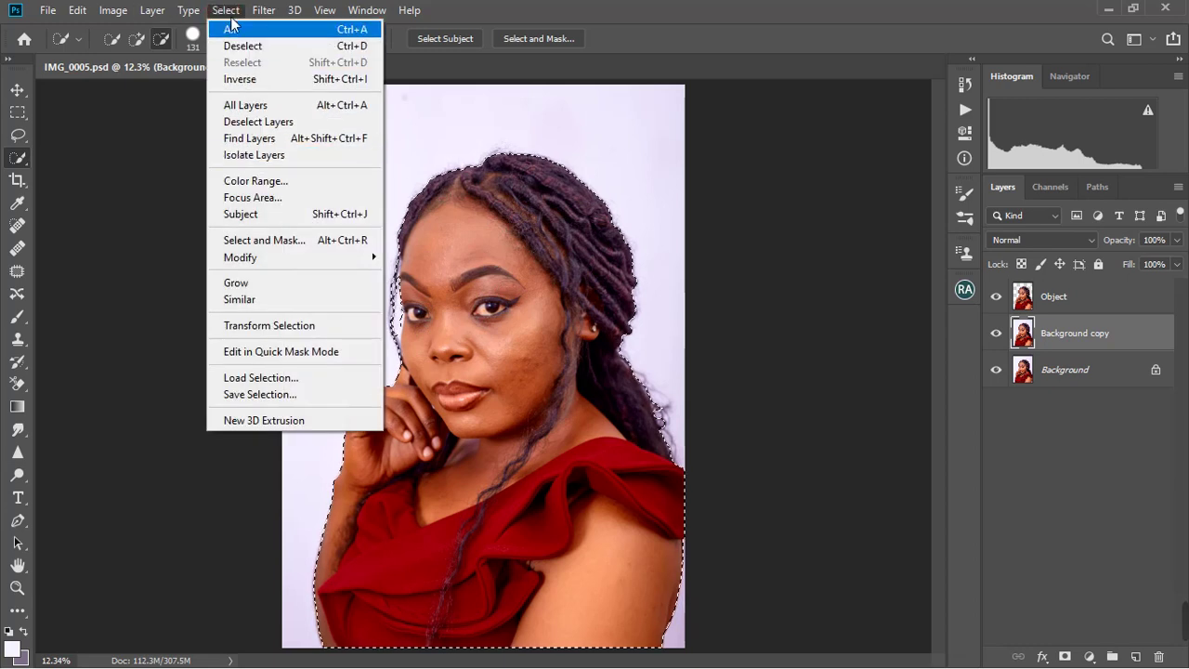
pyautogui.click(241, 80)
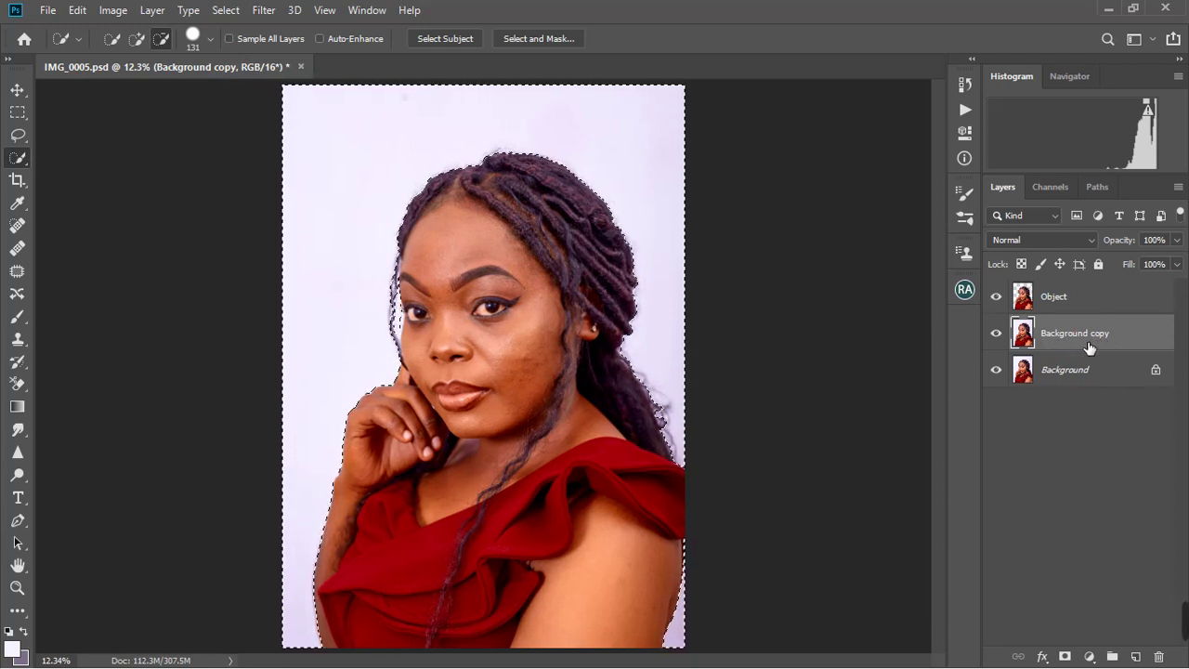
pyautogui.hotkey('ctrl', 'j')
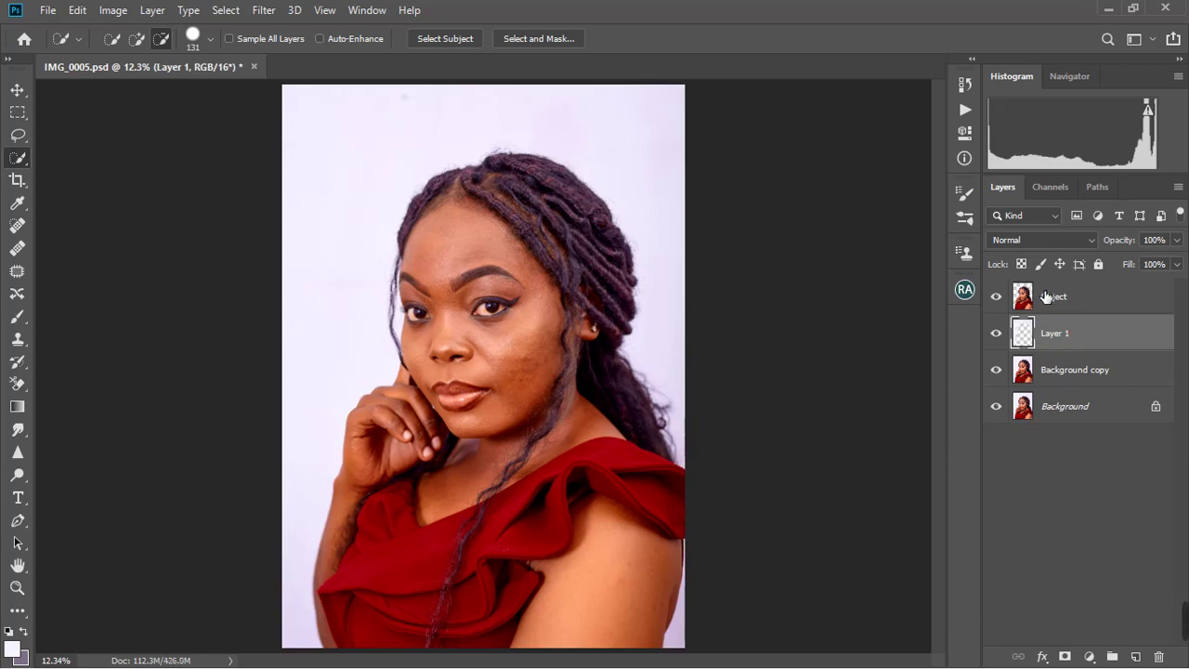
pyautogui.click(1050, 303)
pyautogui.doubleClick(1066, 335)
pyautogui.write('round')
pyautogui.press('Return')
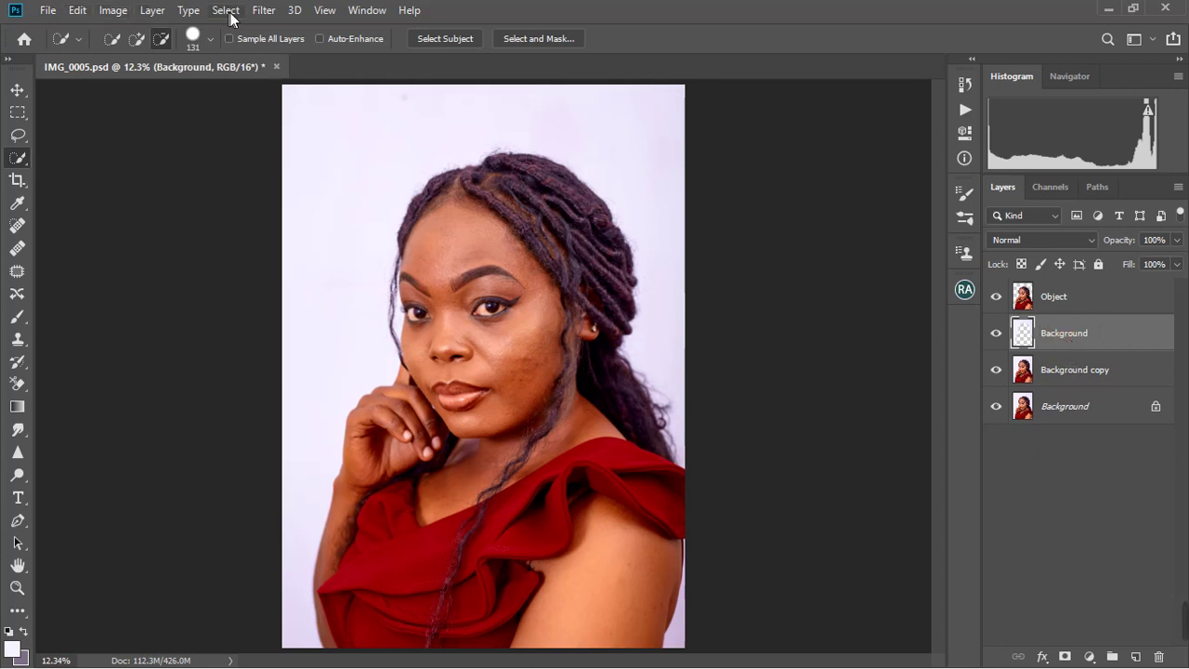
# Step: Apply an 85-pixel Gaussian Blur to the backdrop layer and fit the image on screen
pyautogui.click(261, 10)
pyautogui.moveTo(358, 207)
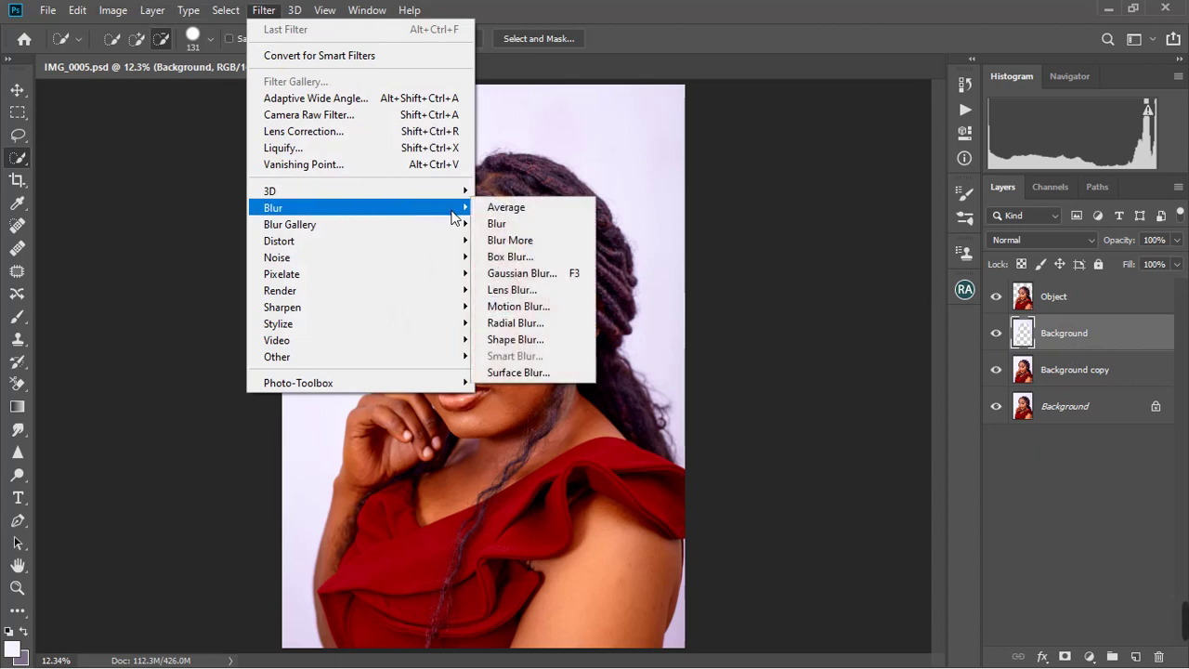
pyautogui.click(565, 273)
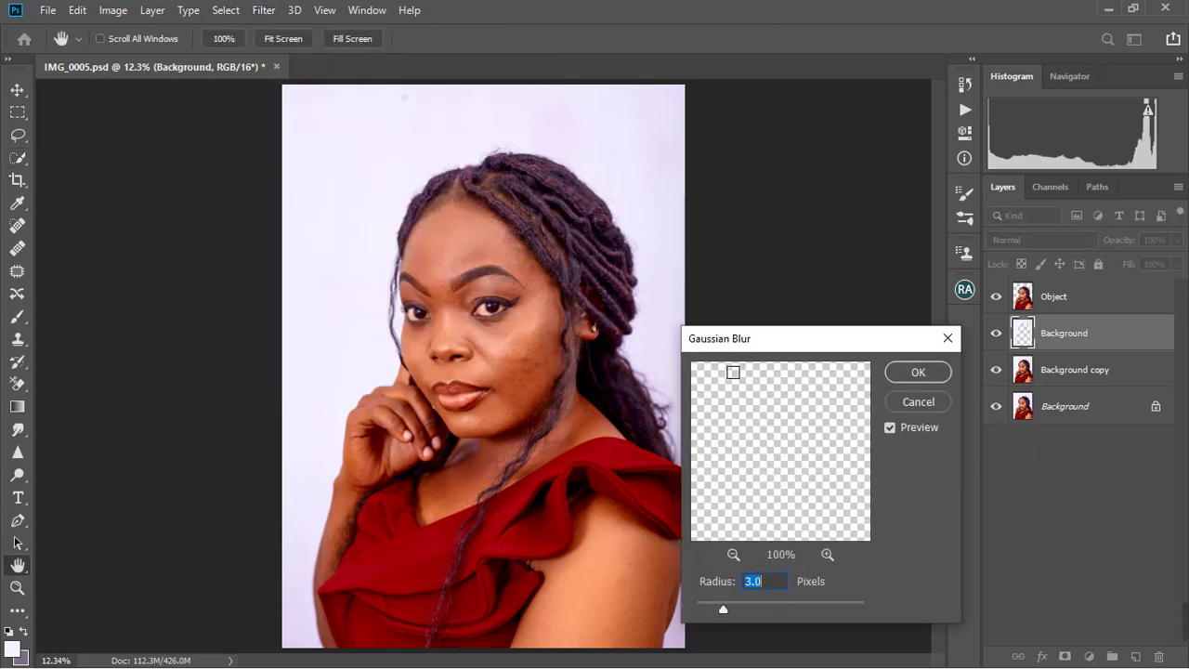
pyautogui.write('8')
pyautogui.write('5')
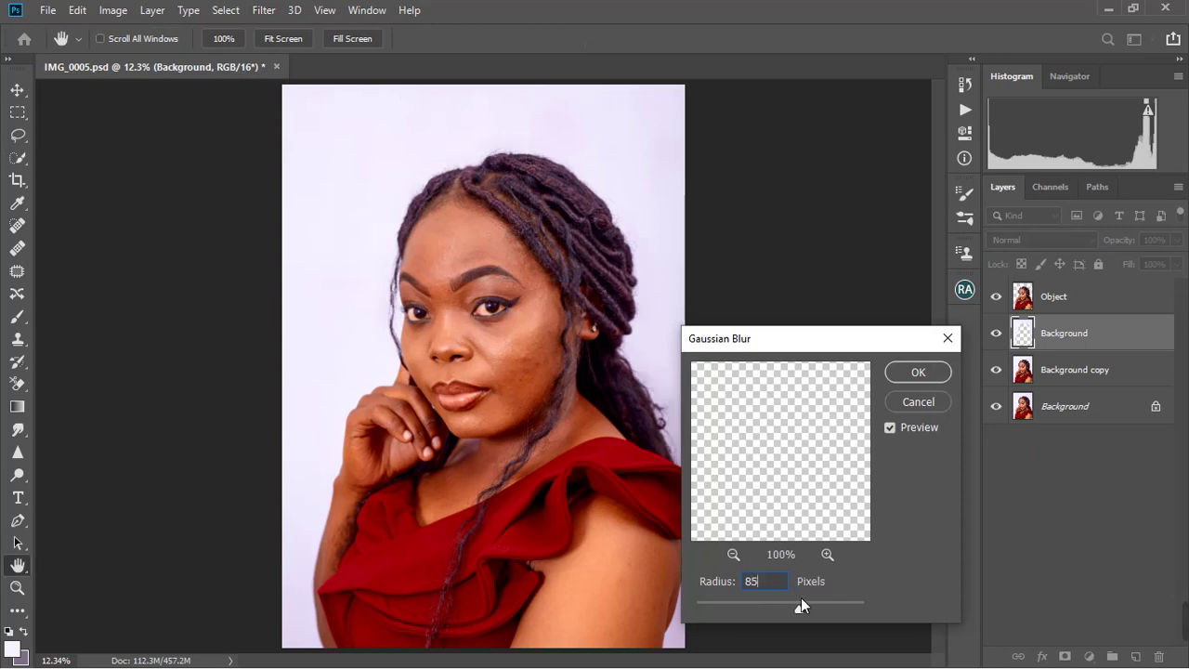
pyautogui.press('Return')
pyautogui.press('w')
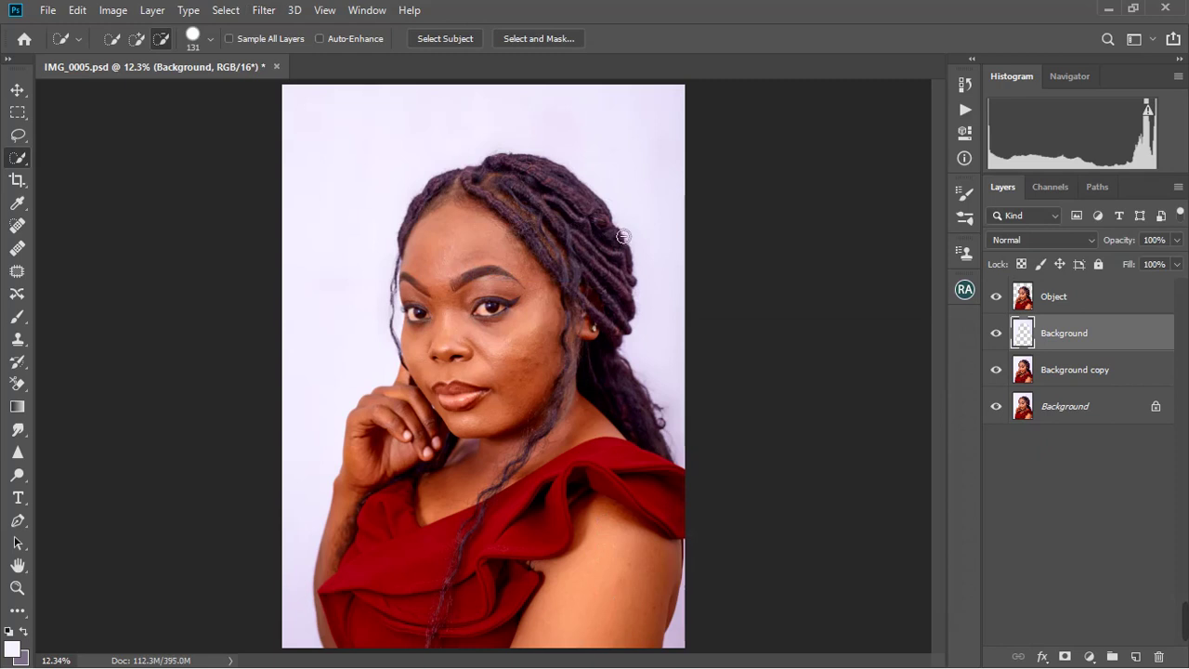
pyautogui.click(17, 587)
pyautogui.click(722, 259)
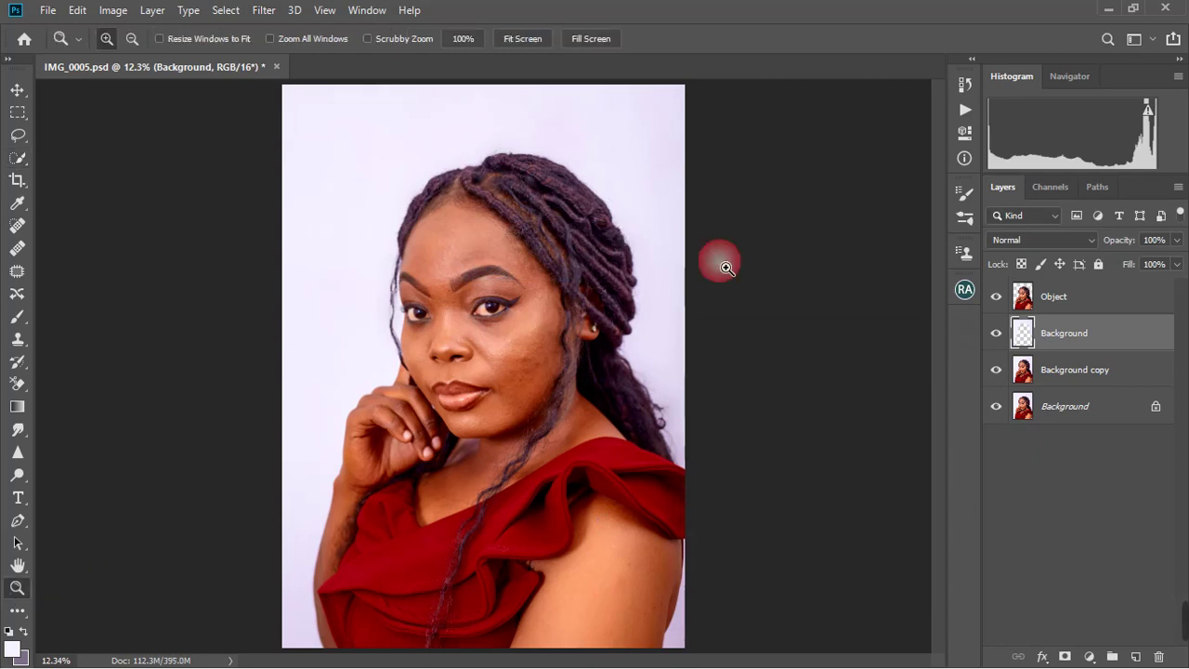
pyautogui.rightClick(746, 268)
pyautogui.click(746, 268)
pyautogui.rightClick(555, 279)
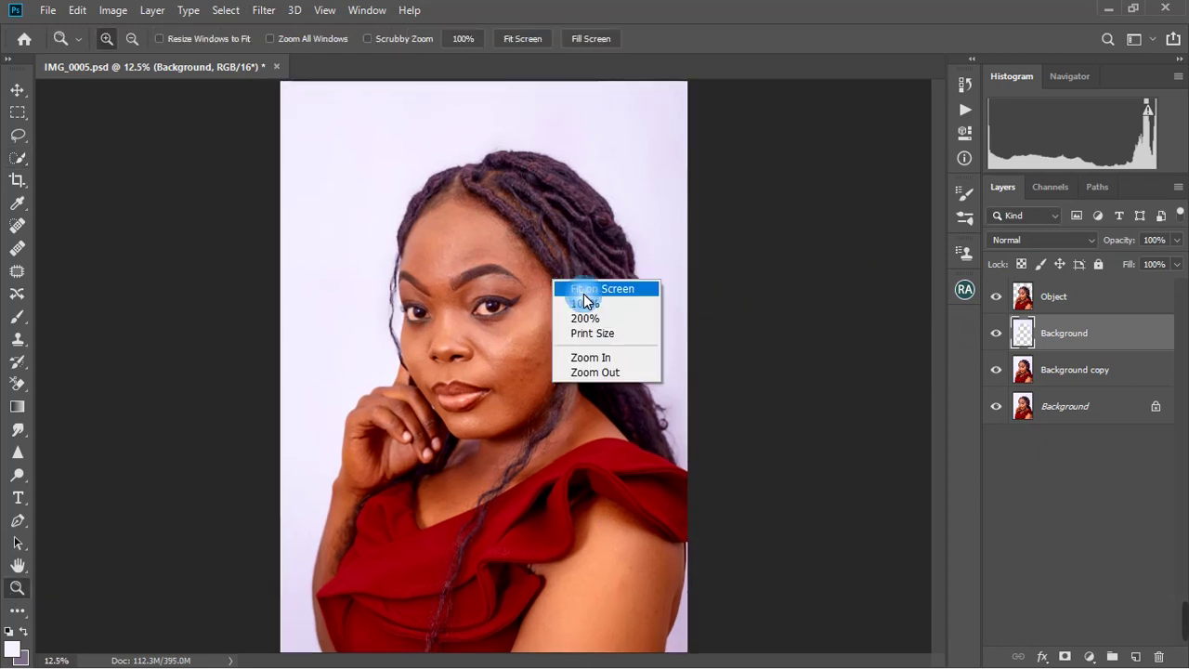
pyautogui.click(570, 285)
# Step: Group Object, Background and Background copy into Group 1
pyautogui.click(1065, 312)
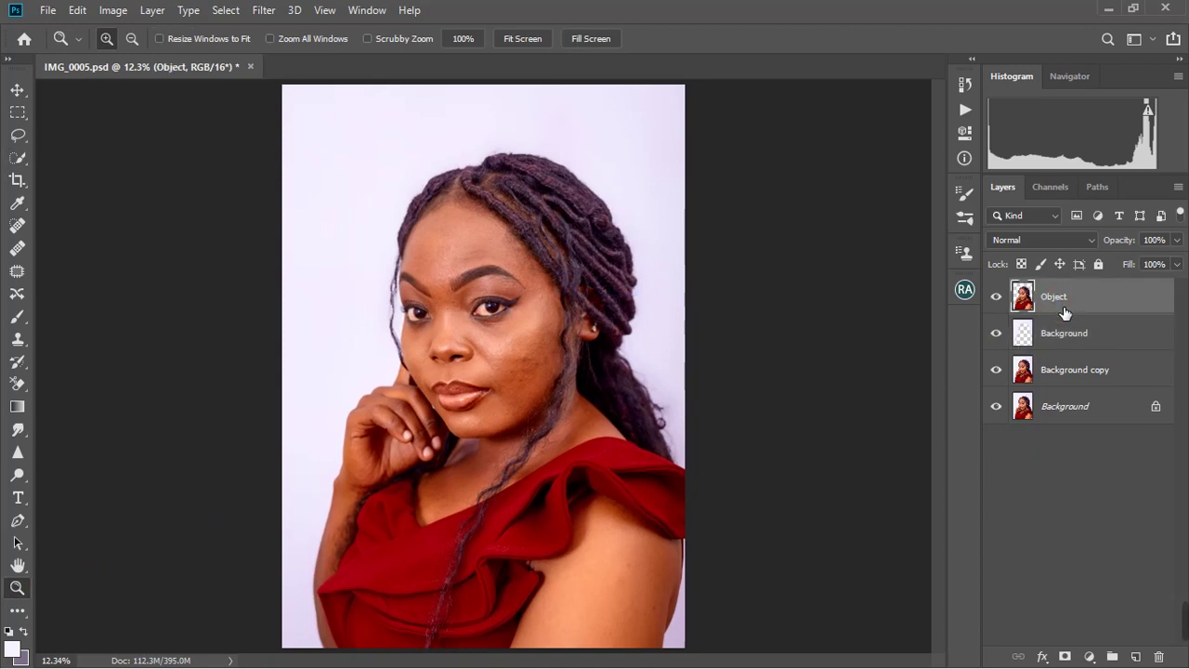
pyautogui.keyDown('shift'); pyautogui.click(1070, 381); pyautogui.keyUp('shift')
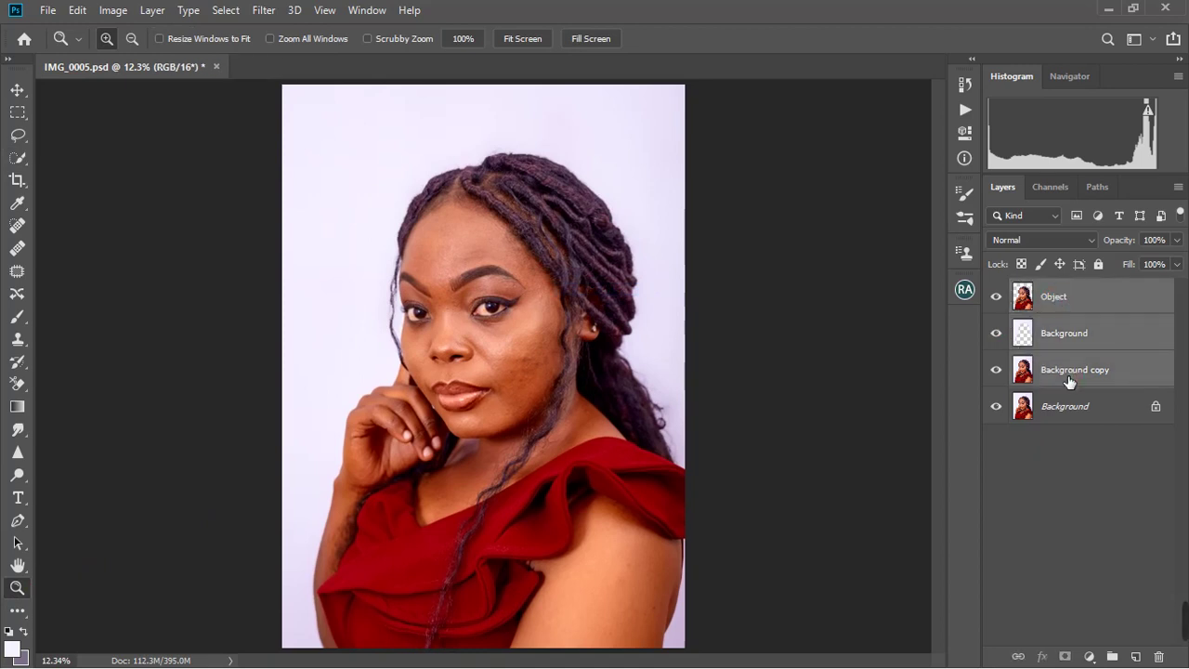
pyautogui.click(1110, 654)
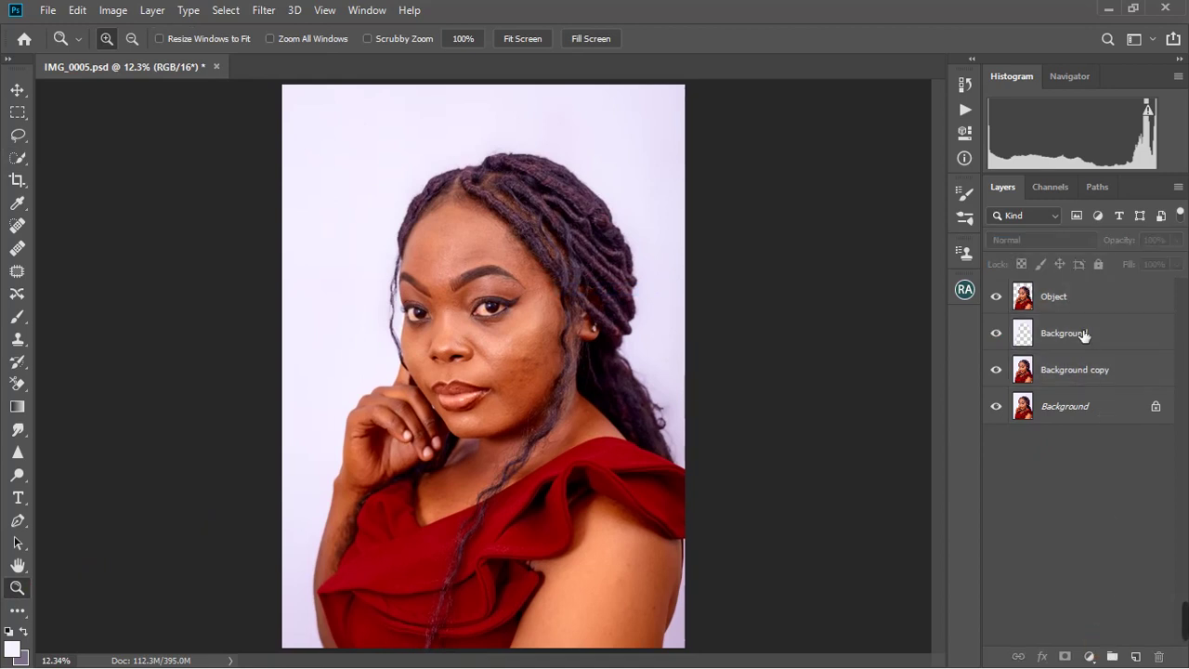
pyautogui.click(1071, 304)
pyautogui.keyDown('shift'); pyautogui.click(1085, 375); pyautogui.keyUp('shift')
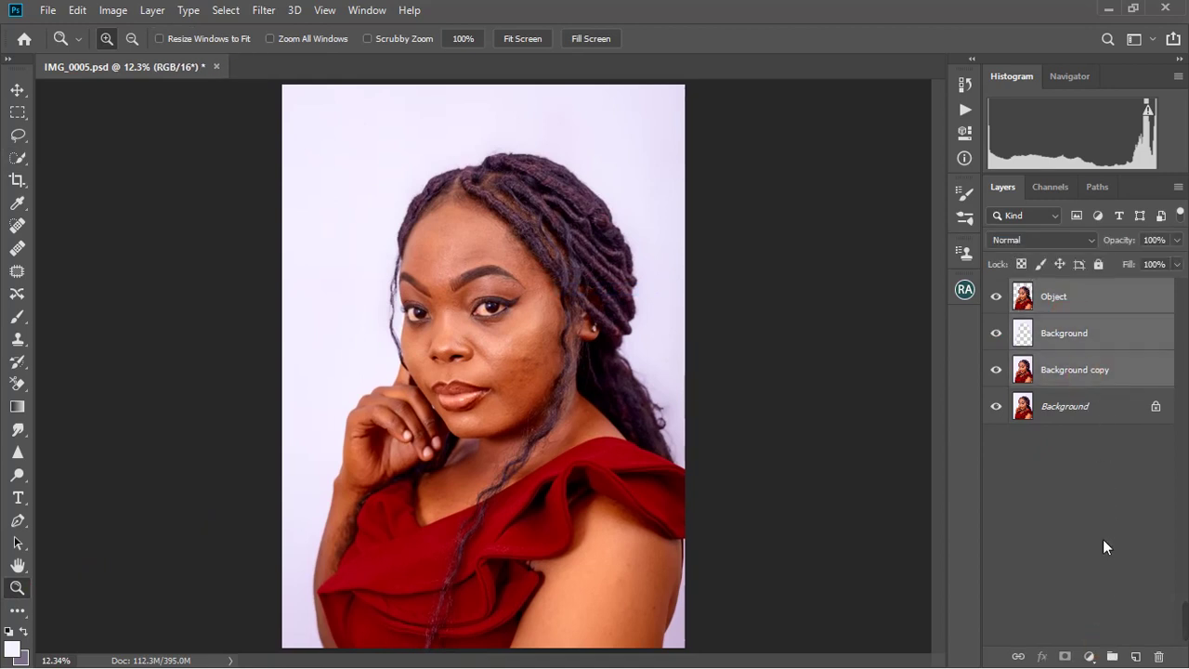
pyautogui.click(1111, 654)
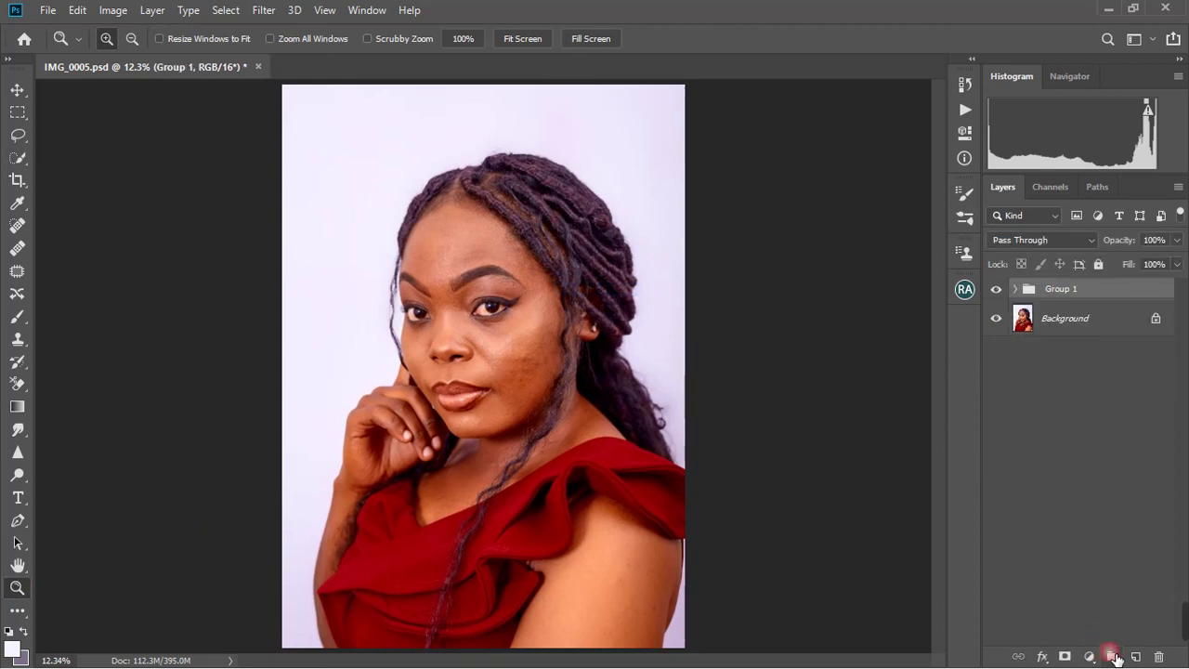
# Step: Add a layer mask to Group 1 and set up a roughly 704 px brush
pyautogui.click(728, 331)
pyautogui.rightClick(727, 331)
pyautogui.click(752, 332)
pyautogui.click(1066, 657)
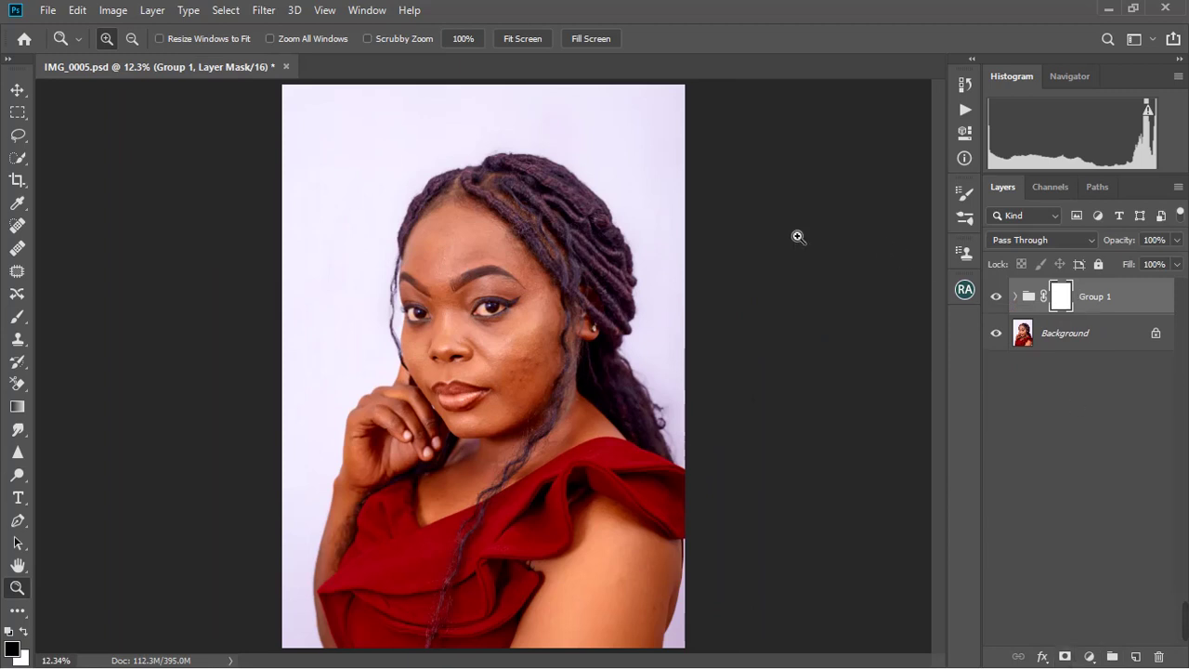
pyautogui.click(720, 411)
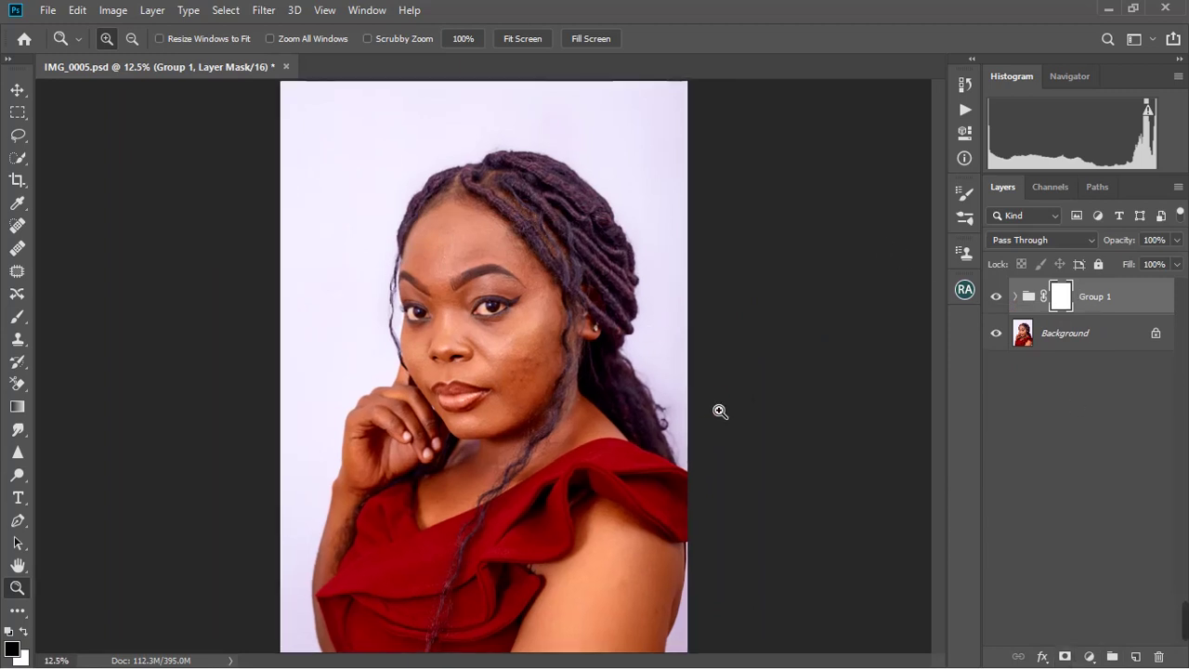
pyautogui.click(17, 317)
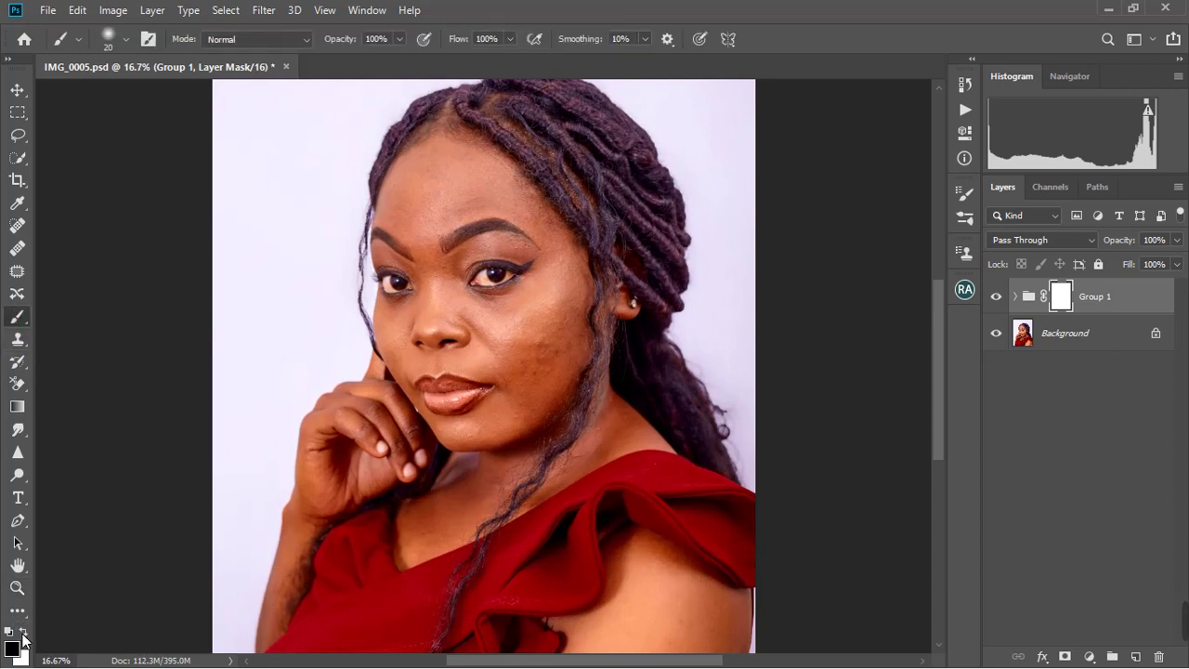
pyautogui.moveTo(600, 464); pyautogui.dragTo(653, 446)
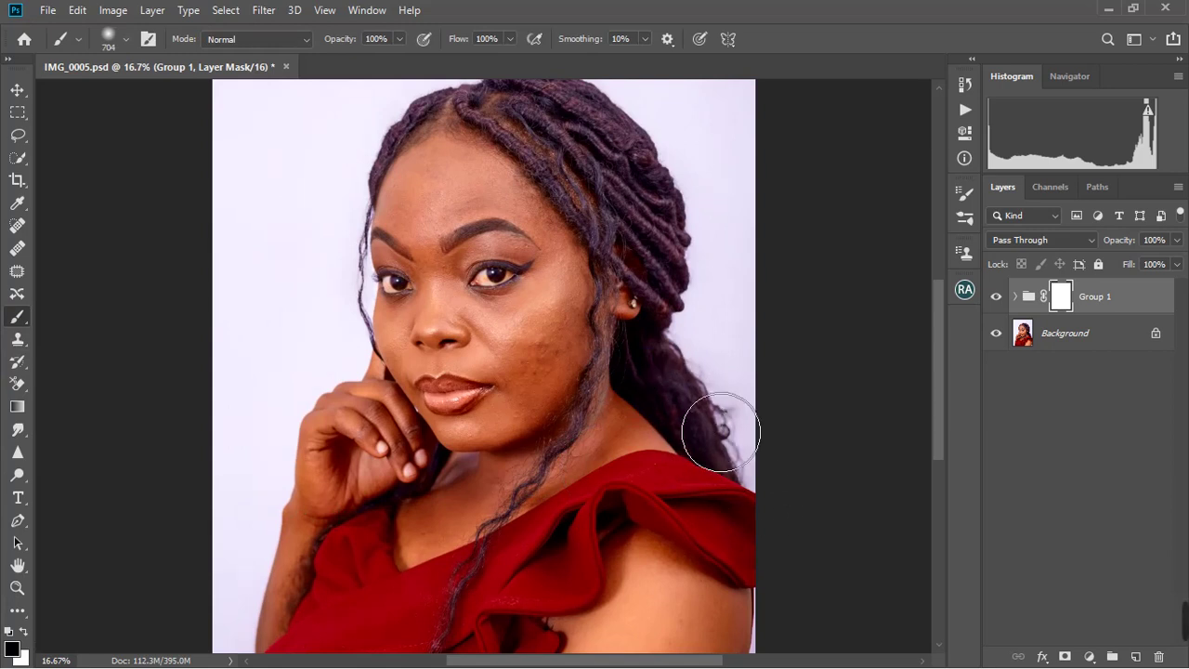
# Step: Paint black on Group 1's mask near the neck and forehead braids, then fit the image on screen
pyautogui.moveTo(743, 458); pyautogui.dragTo(663, 412)
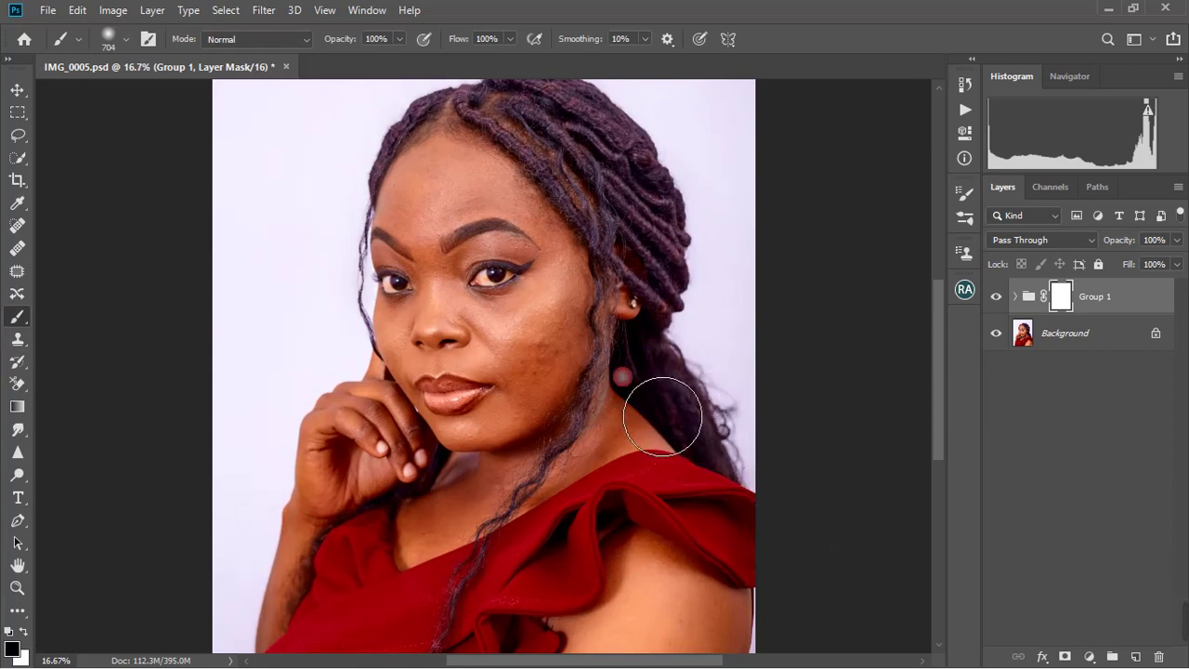
pyautogui.scroll(3, 632, 381)
pyautogui.moveTo(561, 257); pyautogui.dragTo(552, 279)
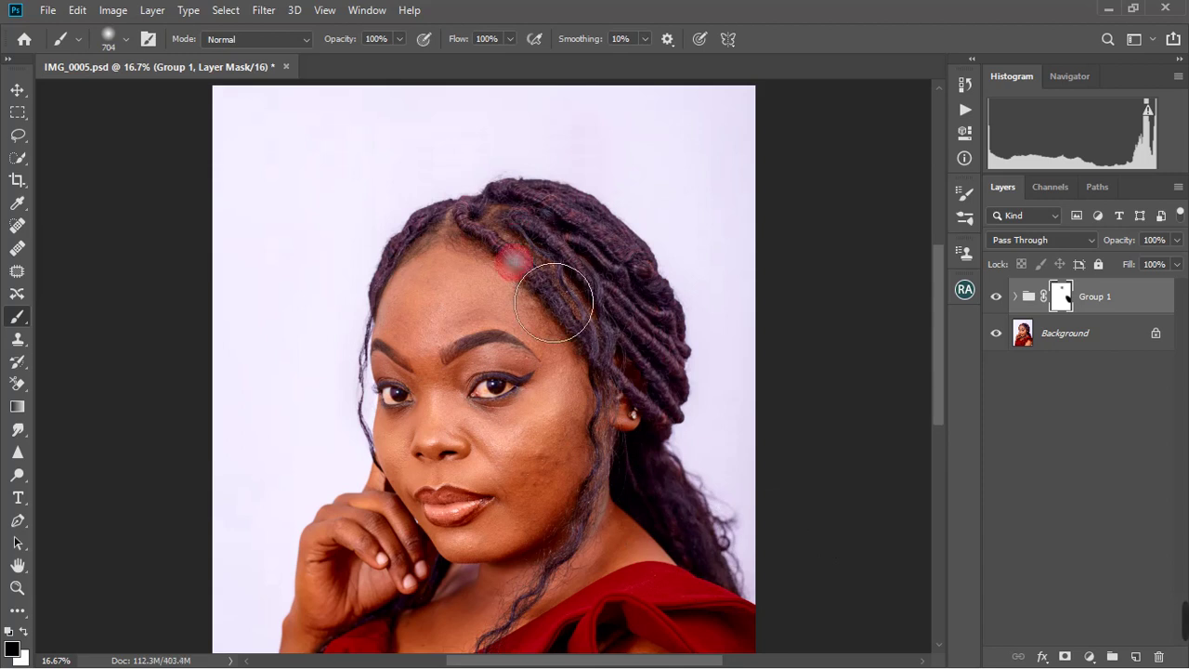
pyautogui.click(17, 588)
pyautogui.rightClick(449, 340)
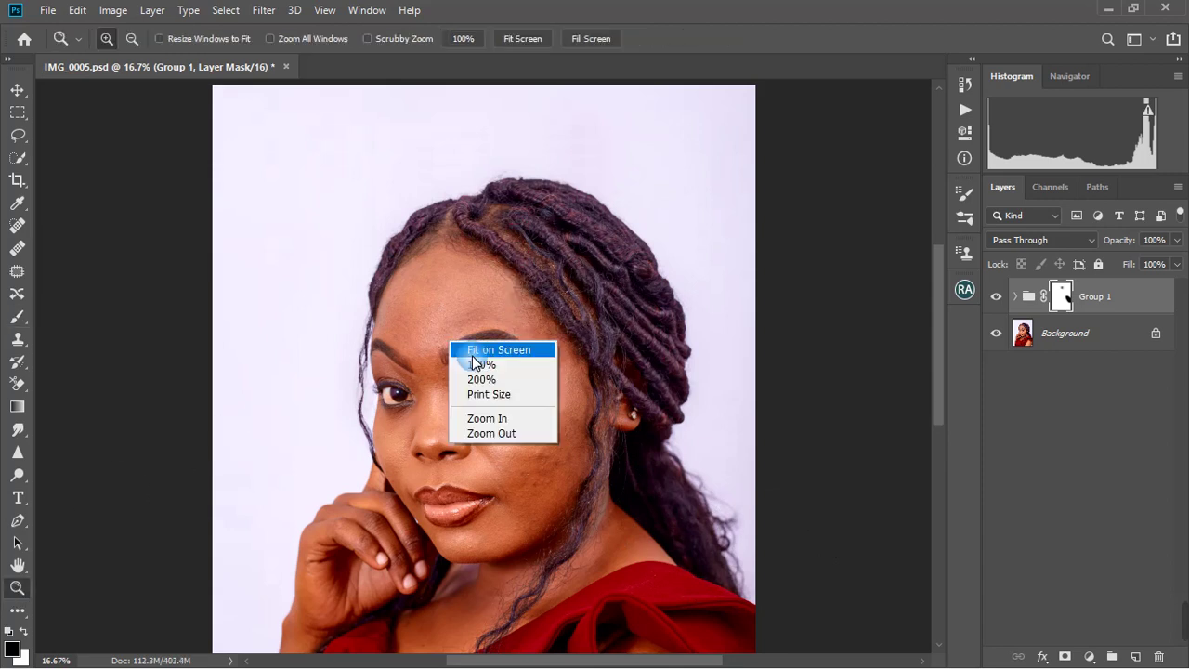
pyautogui.click(472, 363)
pyautogui.rightClick(495, 348)
pyautogui.click(526, 362)
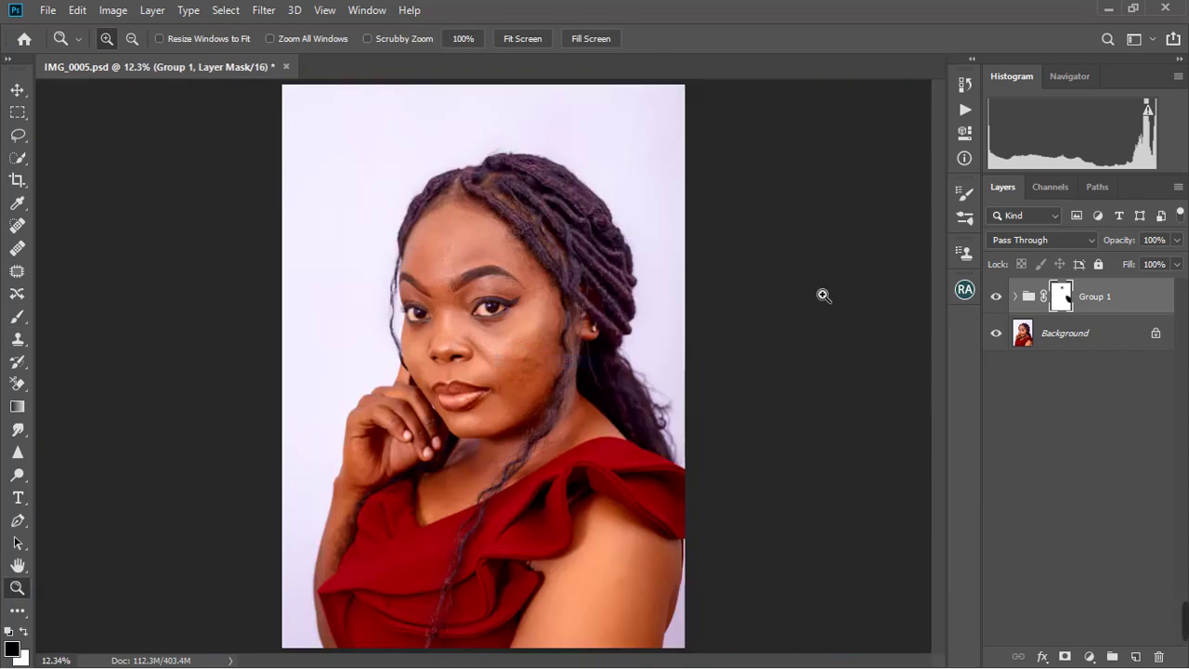
pyautogui.click(1032, 377)
# Step: Open the Actions panel and browse the recorded actions
pyautogui.click(965, 110)
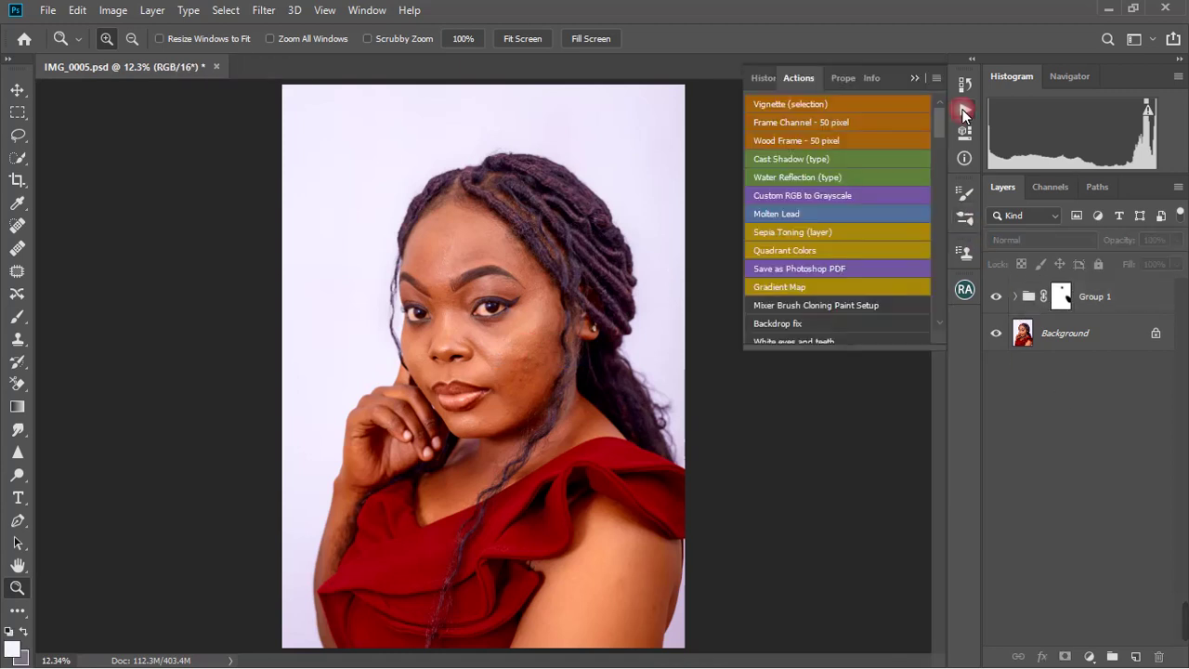
pyautogui.scroll(-2, 816, 275)
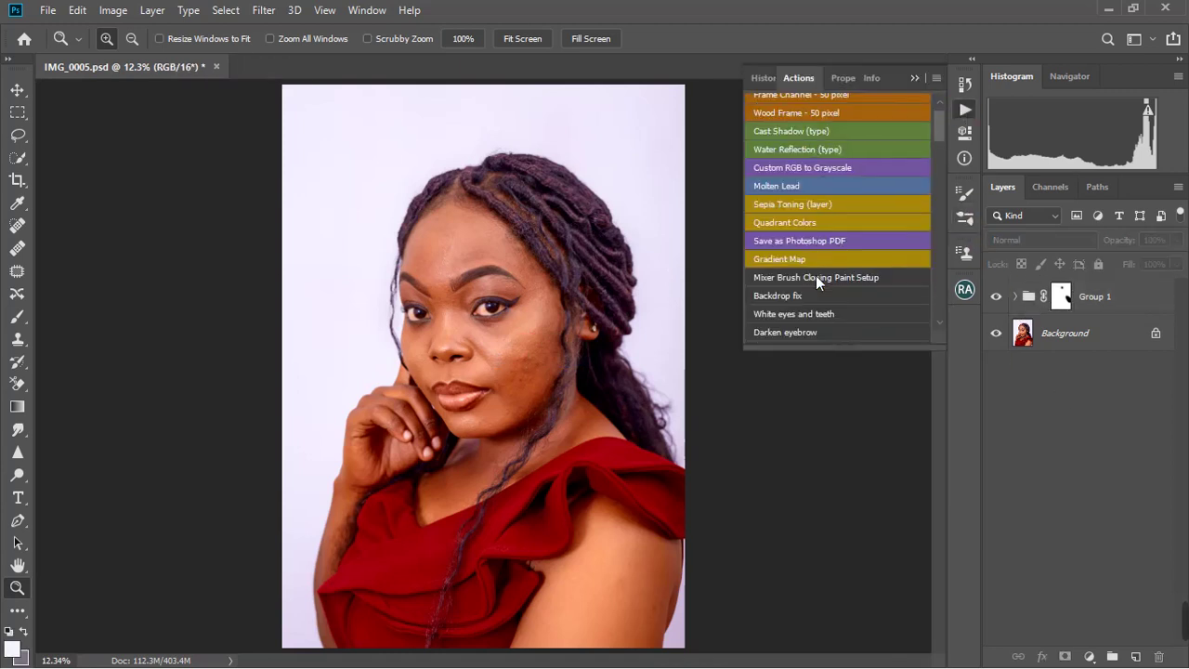
pyautogui.scroll(-1, 816, 275)
pyautogui.scroll(-2, 816, 275)
pyautogui.scroll(4, 816, 275)
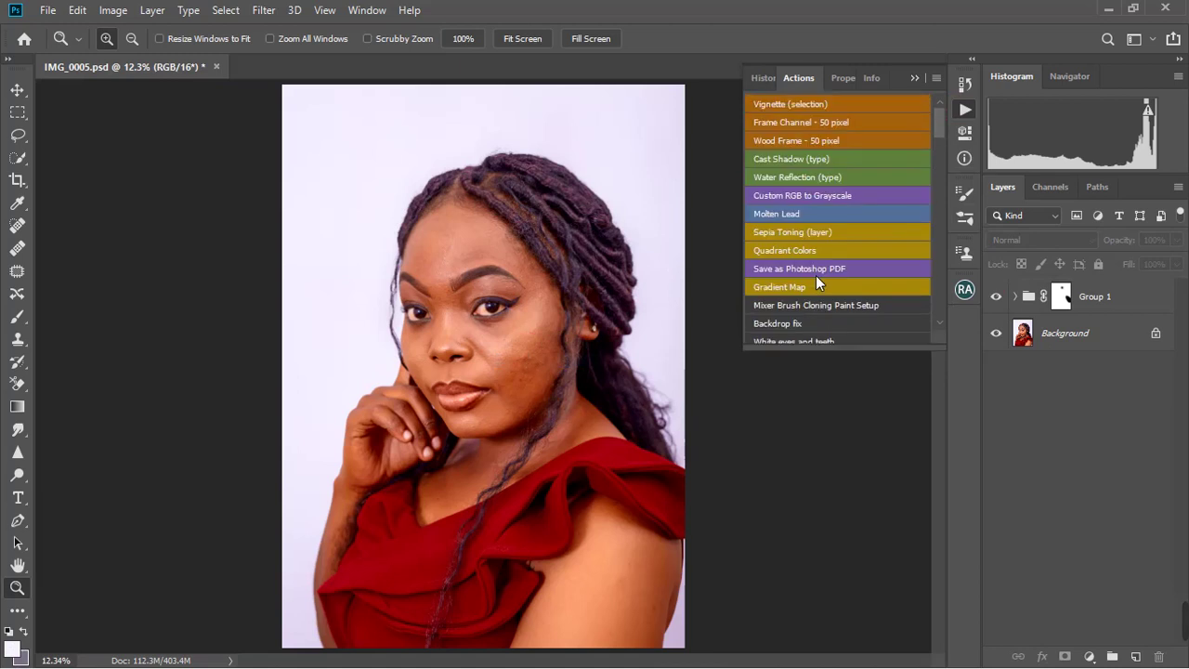
pyautogui.scroll(-5, 815, 276)
pyautogui.scroll(-3, 815, 275)
pyautogui.scroll(1, 816, 275)
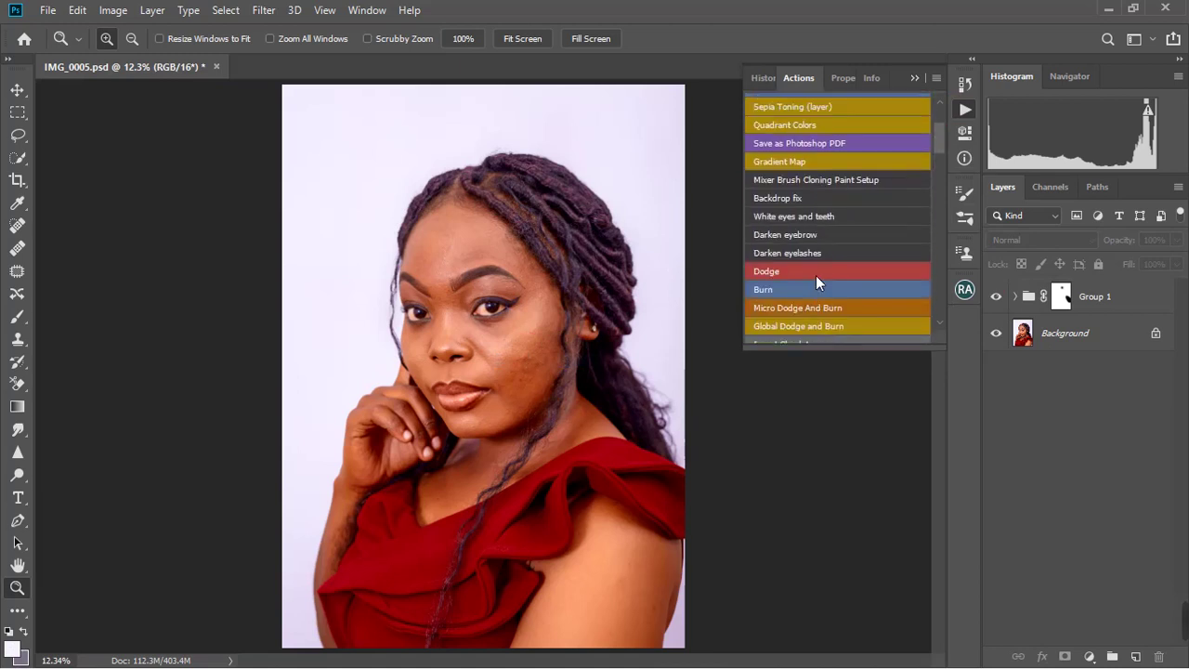
pyautogui.scroll(-4, 816, 275)
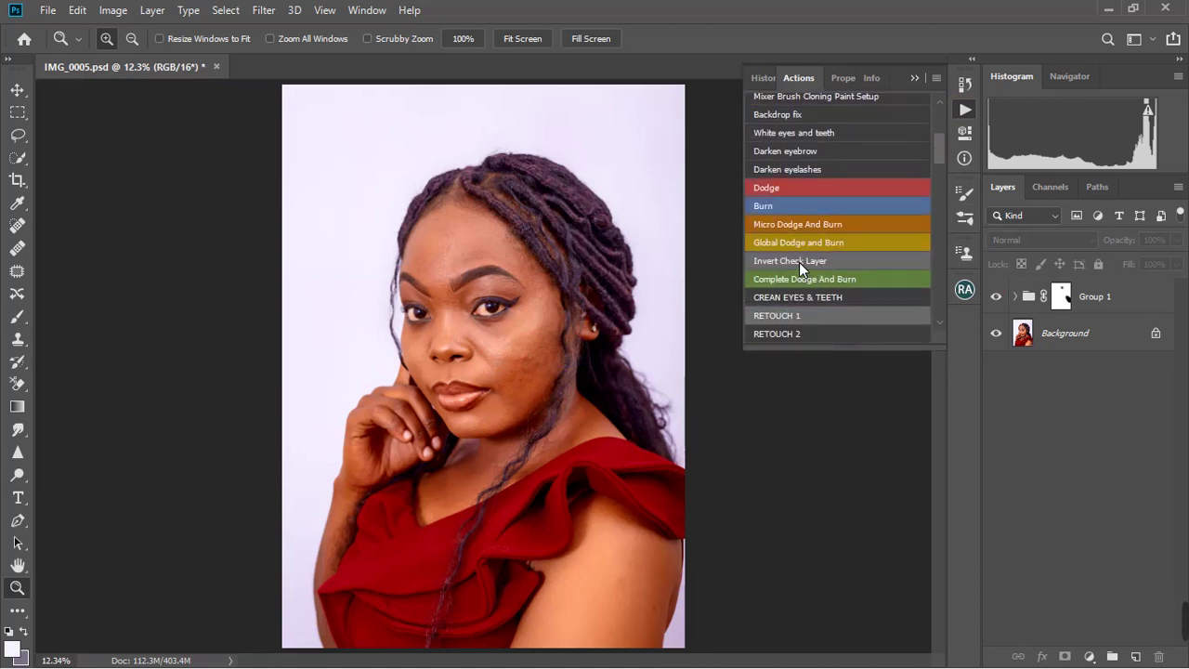
# Step: Run Invert Check Layer, toggle its Gradient Map and Levels layers, then delete the group
pyautogui.click(799, 261)
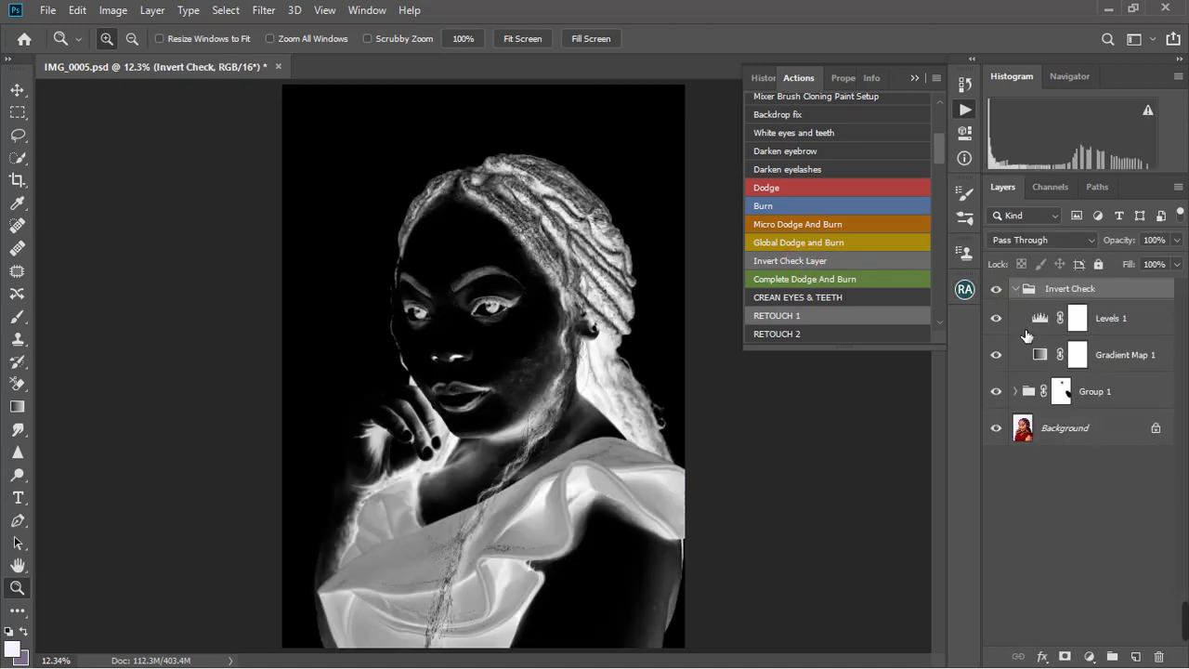
pyautogui.click(997, 355)
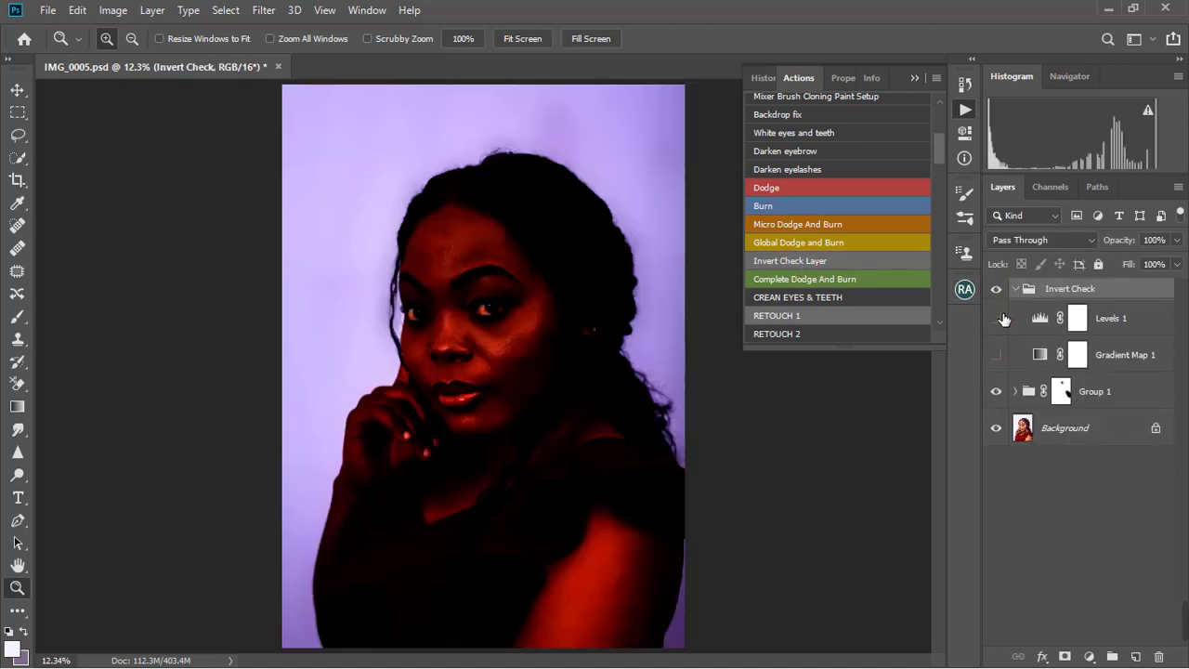
pyautogui.click(1001, 319)
pyautogui.click(1001, 319)
pyautogui.click(998, 355)
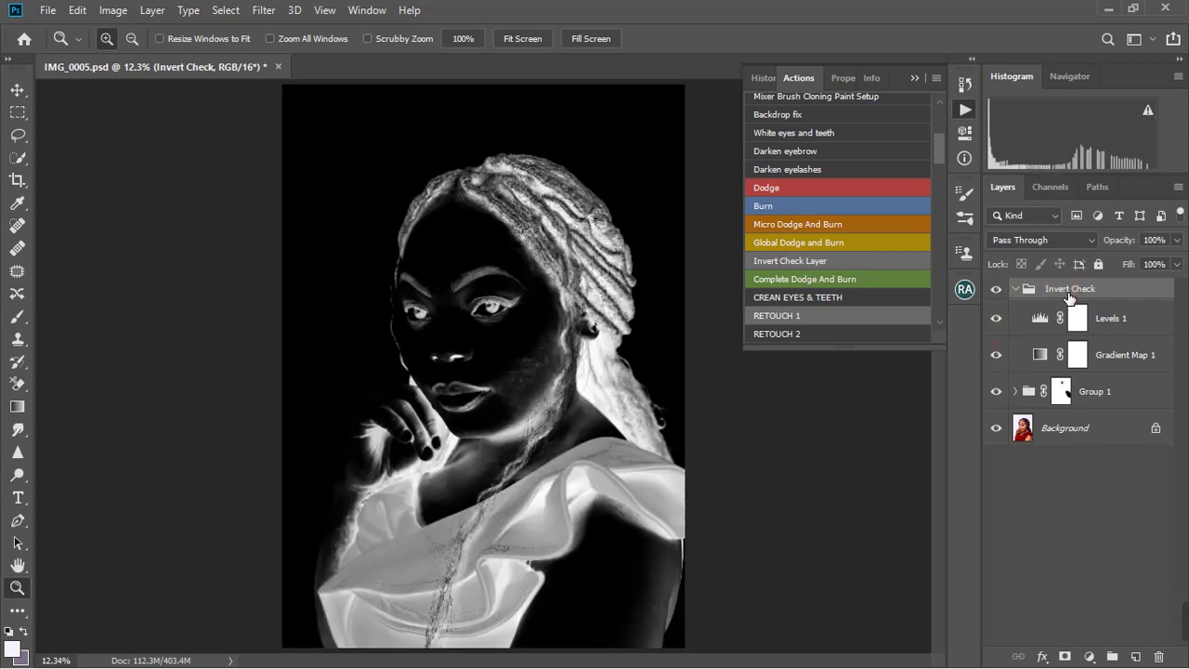
pyautogui.press('Delete')
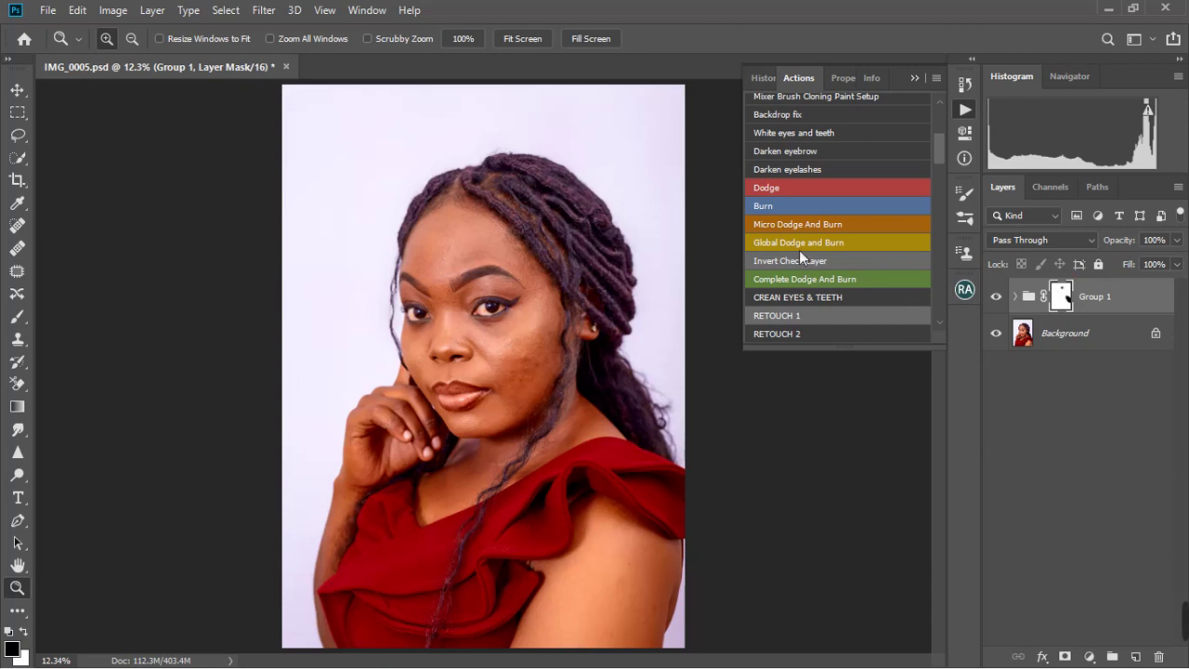
# Step: Scroll the Actions list to its final entries, TONE 20 through Reflection
pyautogui.scroll(-1, 789, 221)
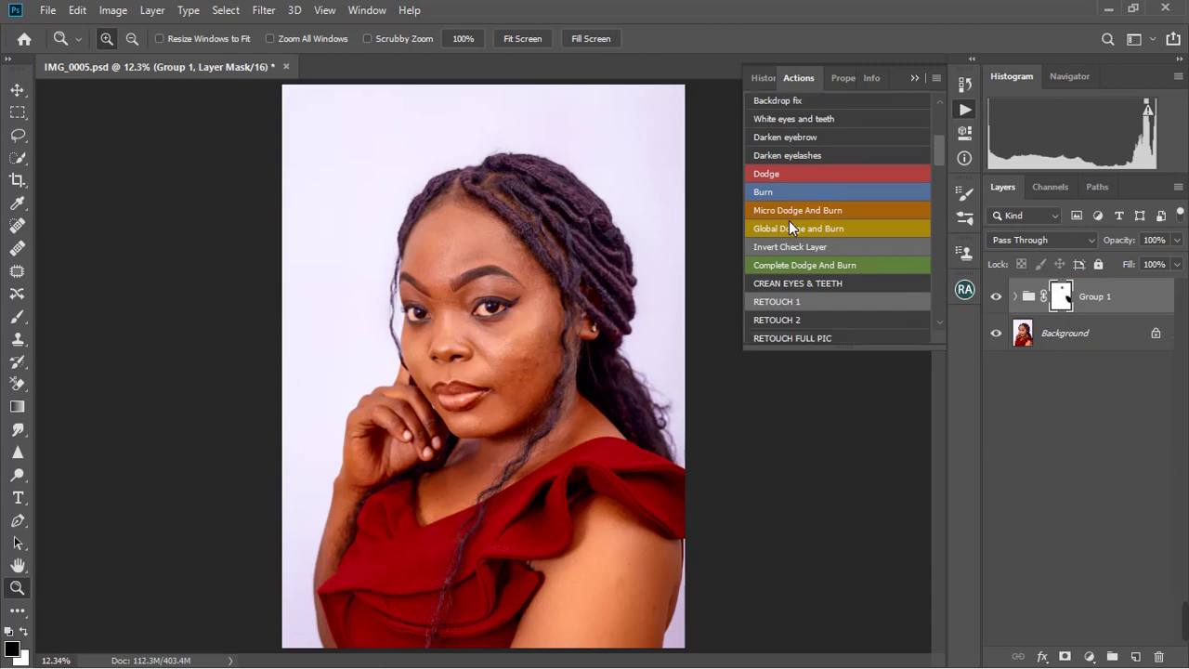
pyautogui.scroll(2, 788, 220)
pyautogui.scroll(-2, 789, 221)
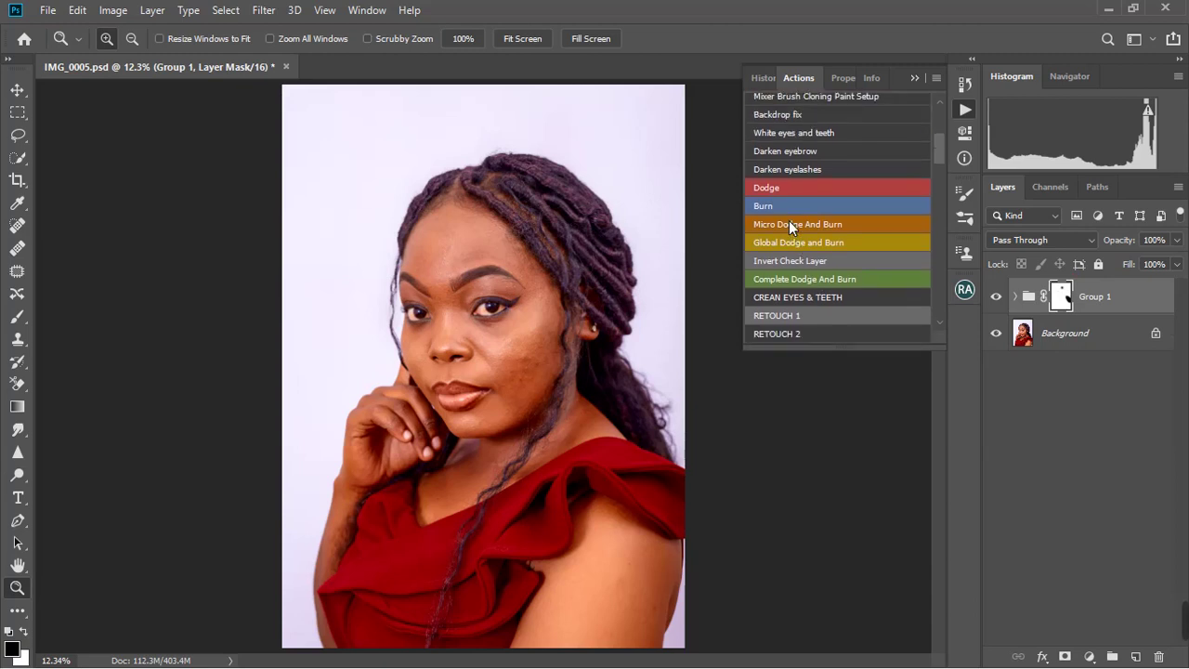
pyautogui.scroll(-2, 789, 220)
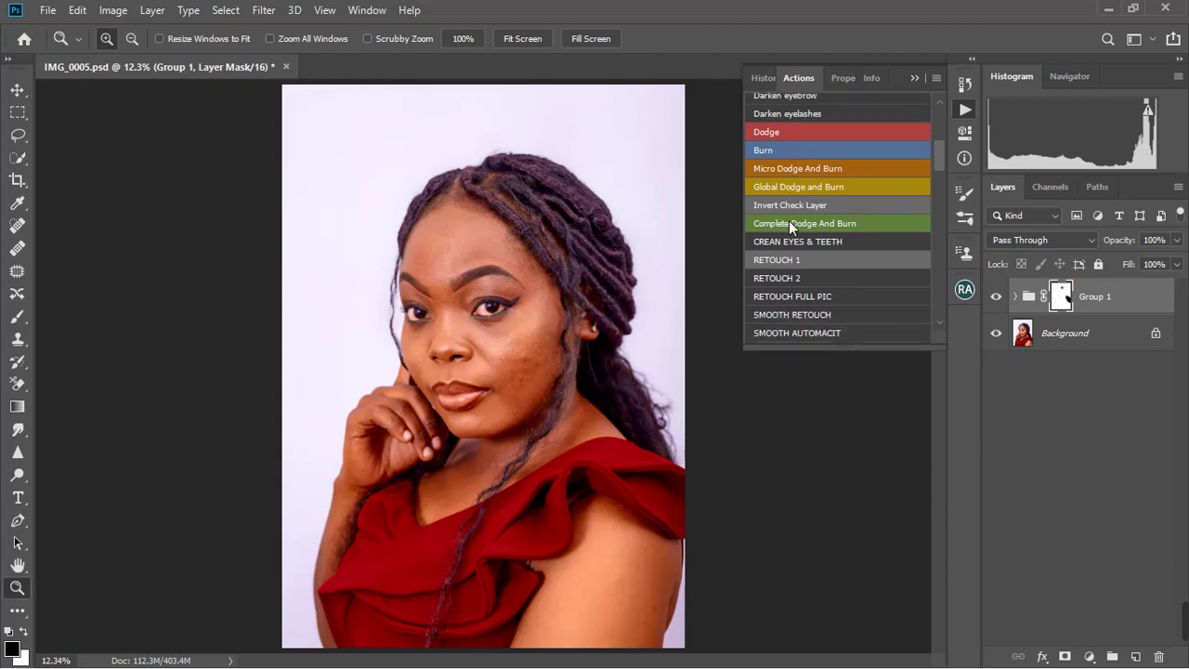
pyautogui.scroll(-2, 789, 221)
pyautogui.scroll(-3, 789, 220)
pyautogui.scroll(-2, 789, 221)
pyautogui.scroll(-2, 789, 220)
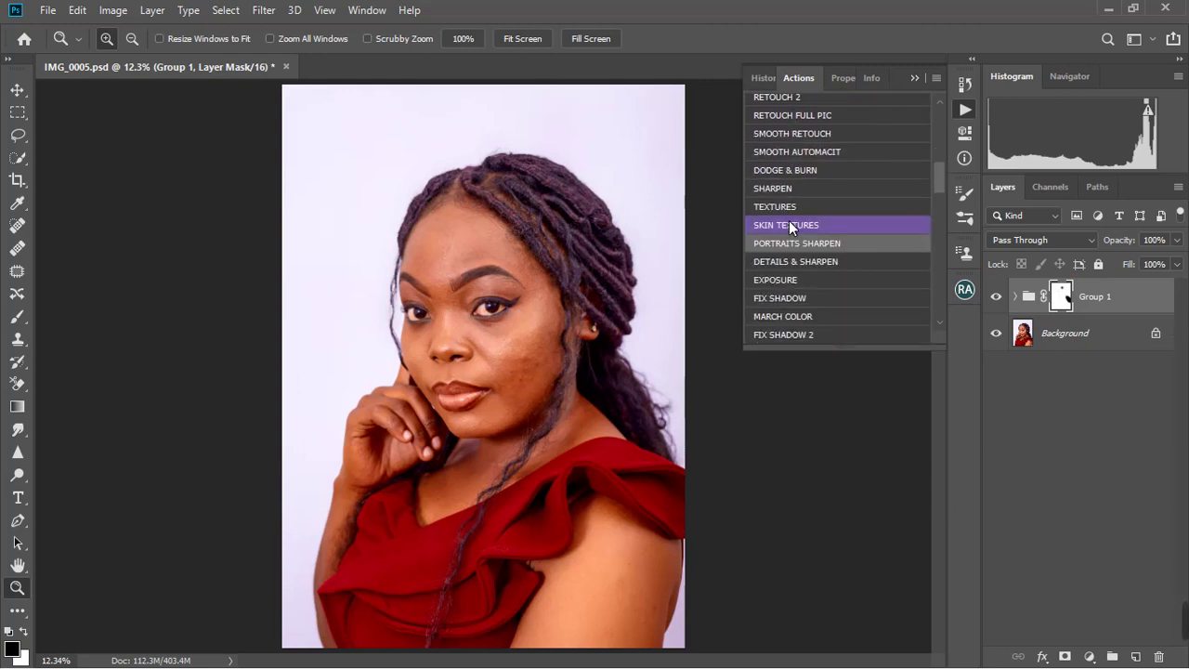
pyautogui.scroll(-3, 788, 221)
pyautogui.scroll(-3, 789, 221)
pyautogui.scroll(-1, 789, 220)
pyautogui.scroll(-3, 789, 221)
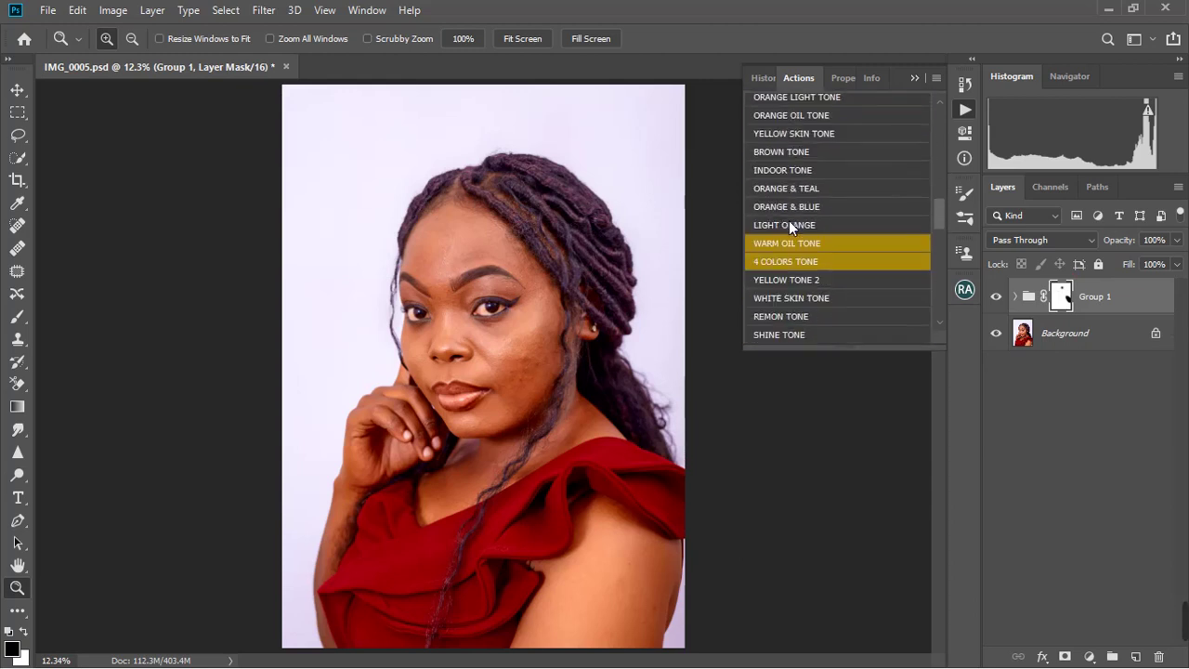
pyautogui.scroll(-2, 789, 220)
pyautogui.scroll(-2, 801, 223)
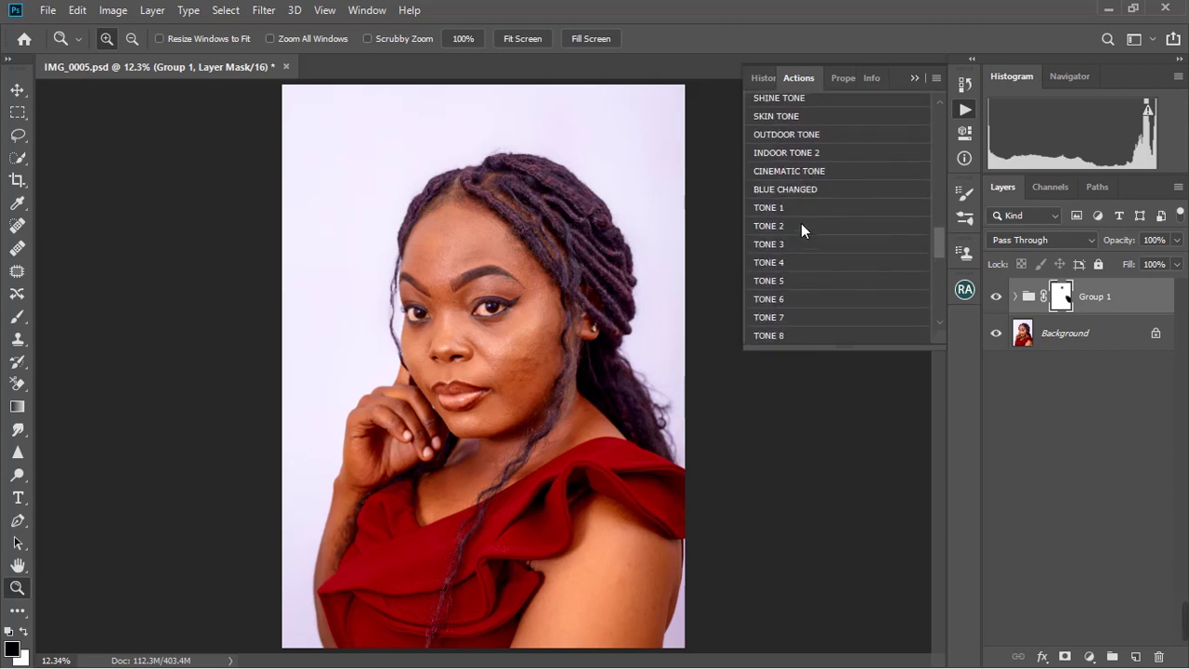
pyautogui.scroll(-1, 801, 223)
pyautogui.scroll(1, 801, 223)
pyautogui.scroll(1, 801, 223)
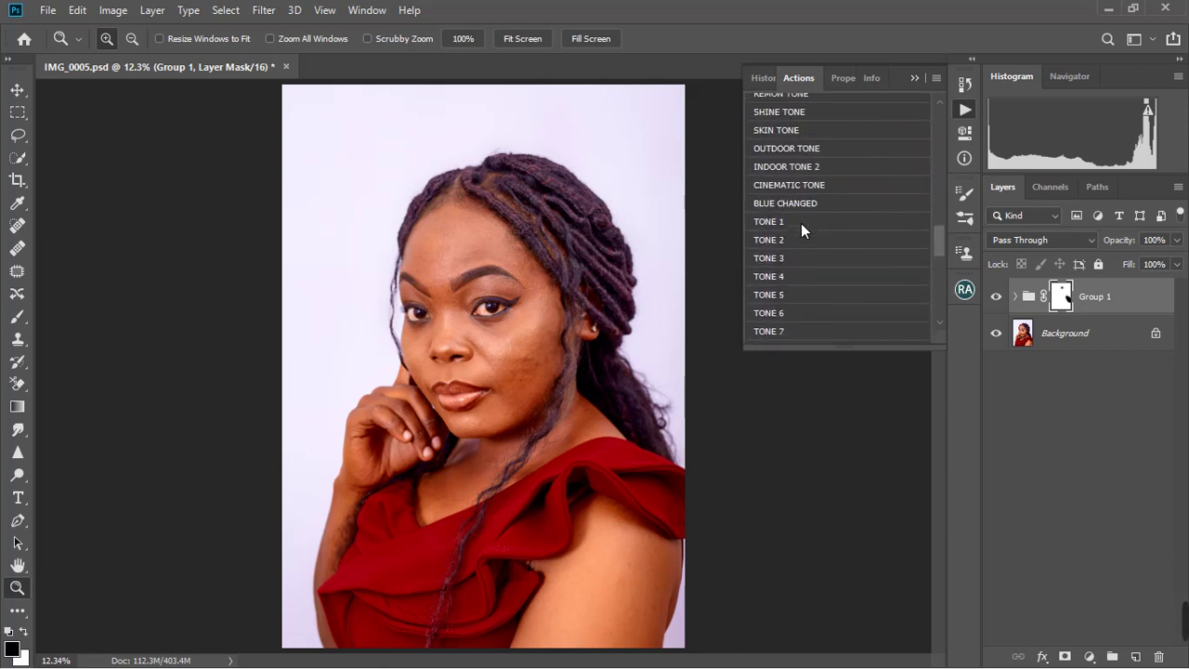
pyautogui.scroll(-1, 801, 223)
pyautogui.scroll(-4, 801, 223)
pyautogui.scroll(-1, 801, 224)
pyautogui.scroll(-1, 801, 231)
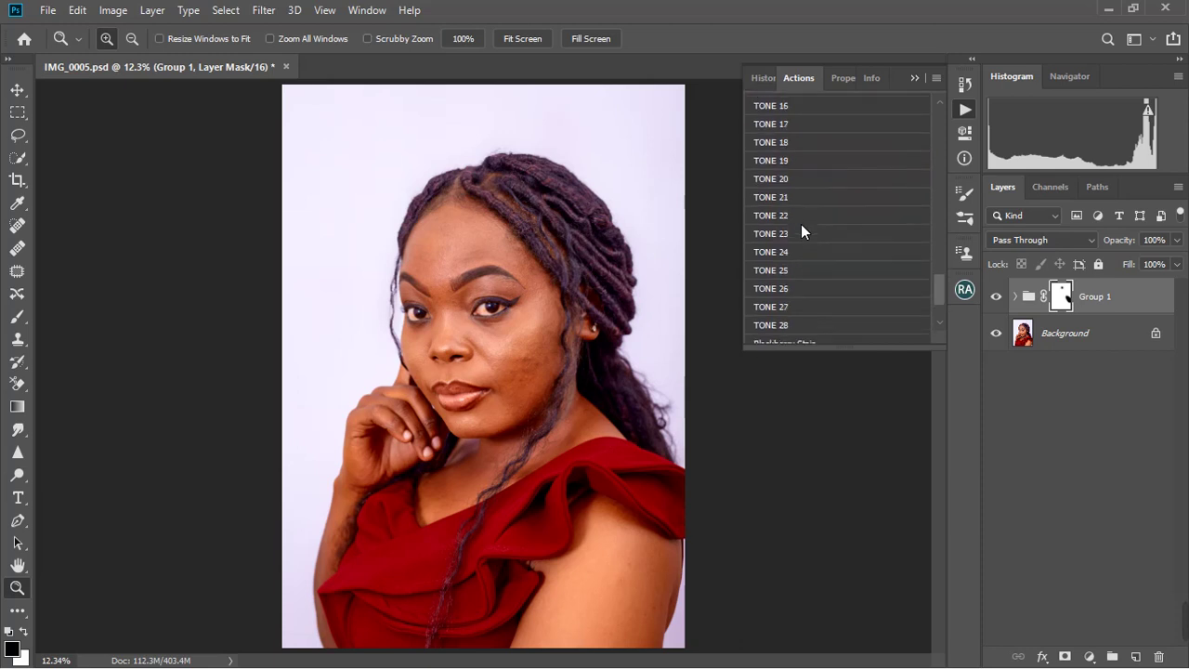
pyautogui.scroll(-2, 801, 231)
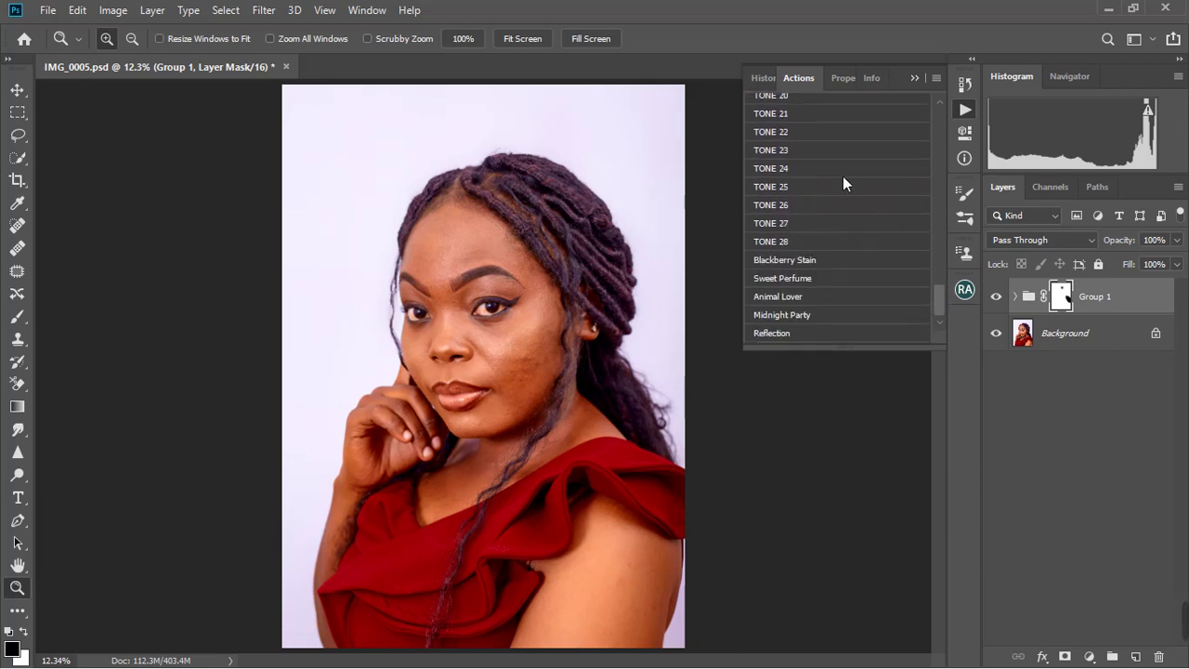
# Step: Collapse the Actions panel, fit the portrait to the window at 12.3%, and deselect Group 1
pyautogui.click(916, 78)
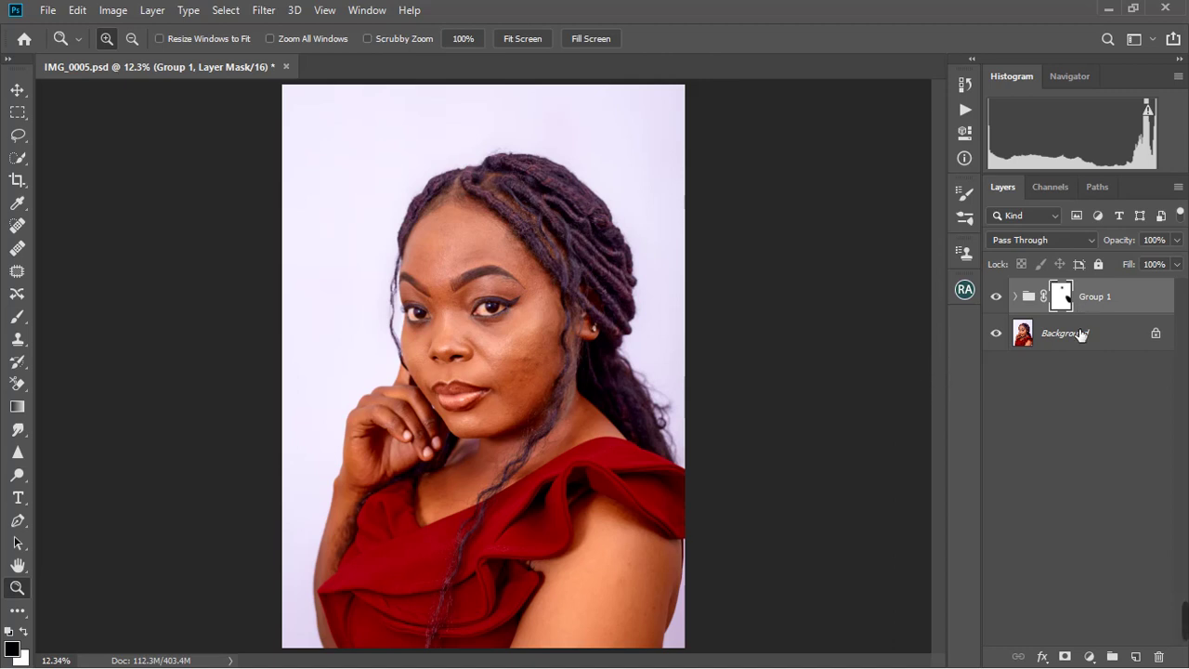
pyautogui.click(544, 311)
pyautogui.rightClick(605, 340)
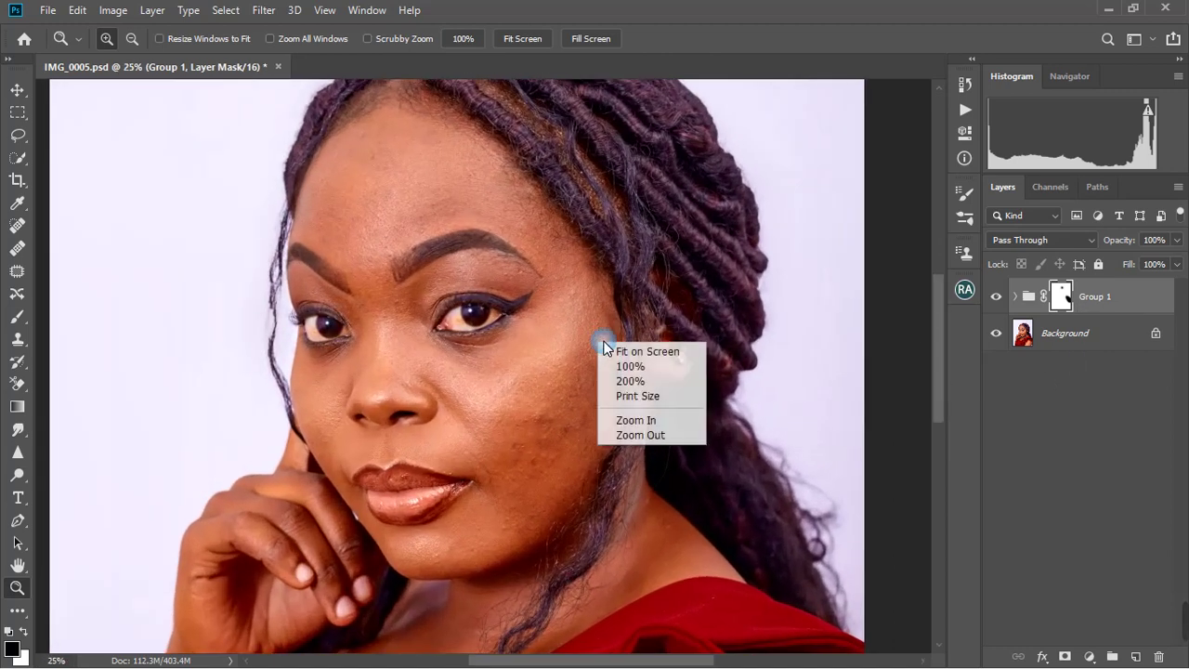
pyautogui.click(717, 351)
pyautogui.click(371, 273)
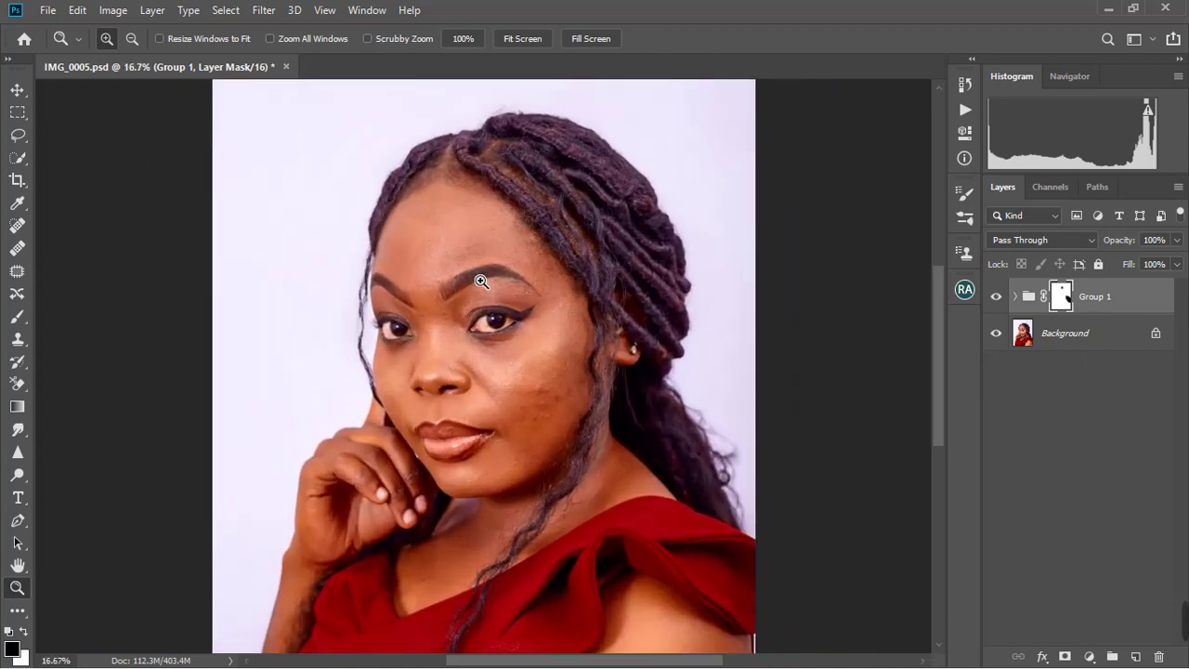
pyautogui.rightClick(474, 276)
pyautogui.click(503, 284)
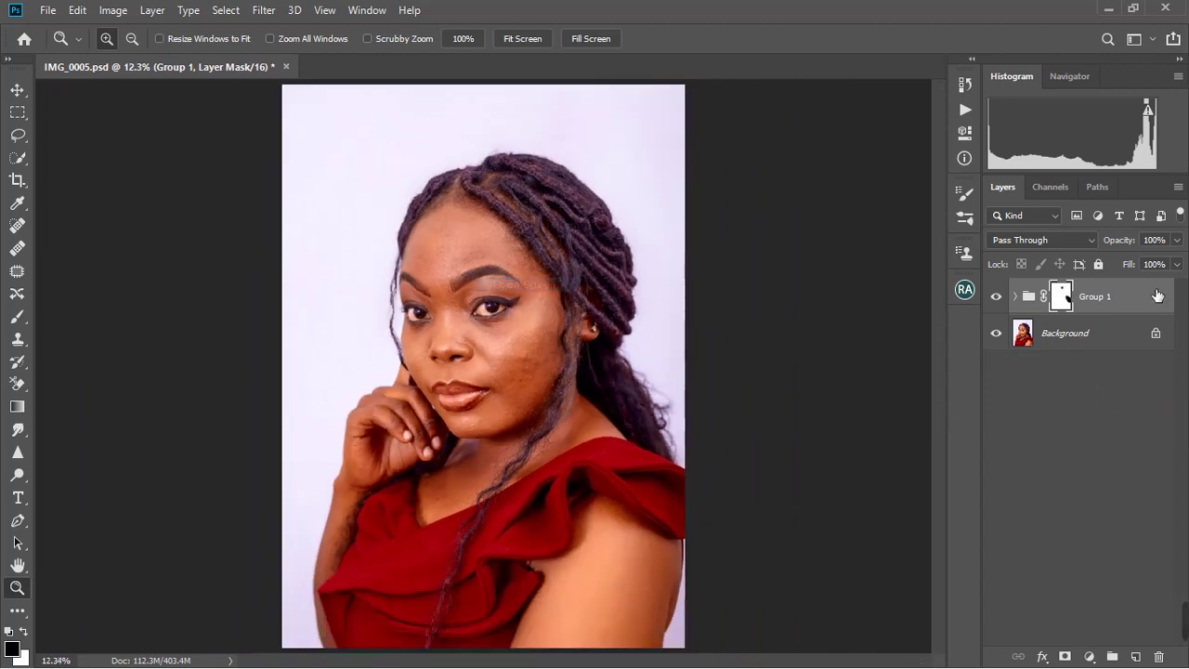
pyautogui.click(1085, 470)
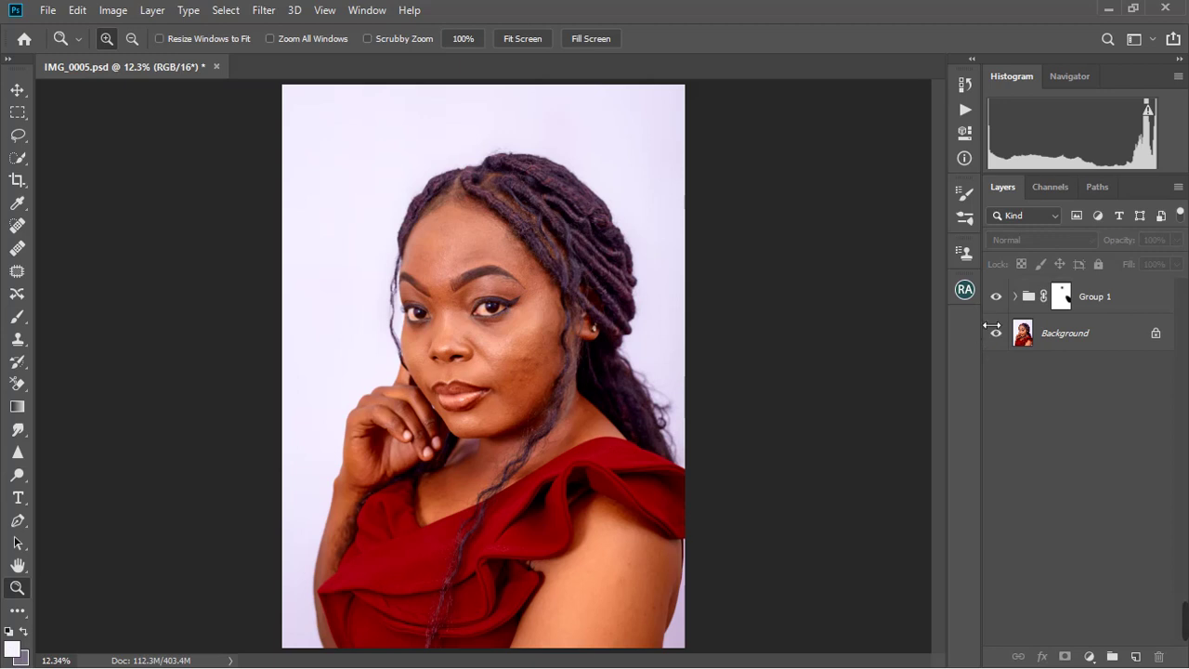
# Step: Run Beauty Retouch's 16-bit frequency separation with a 6.2-pixel Low Frequency blur
pyautogui.click(964, 289)
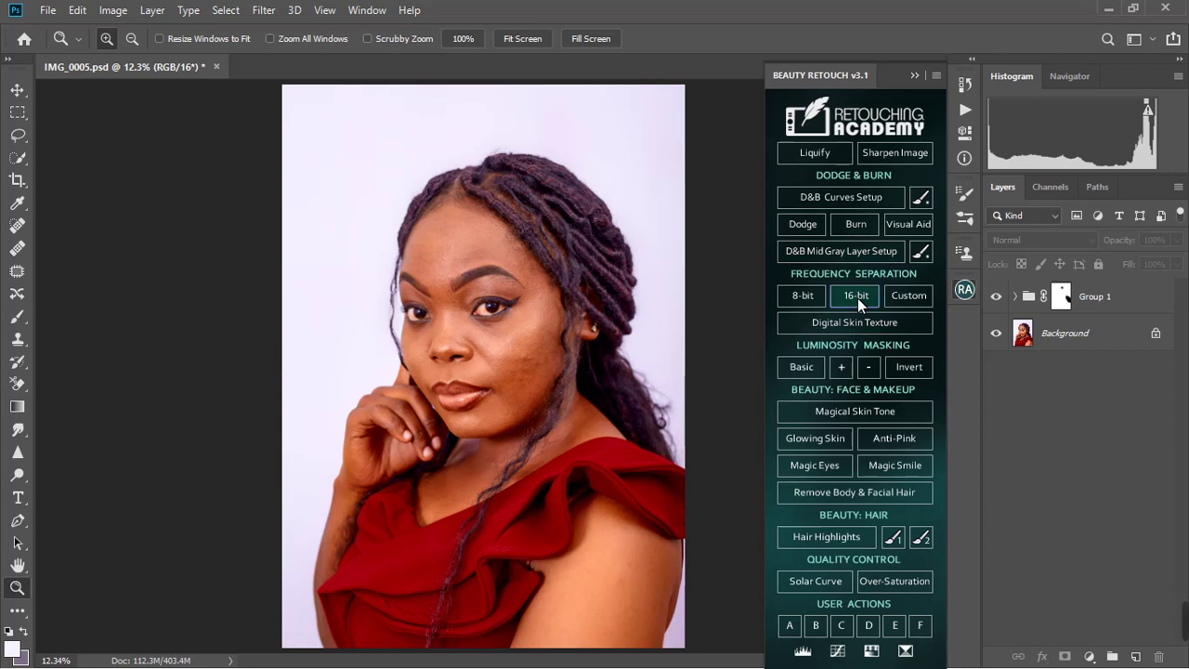
pyautogui.click(857, 296)
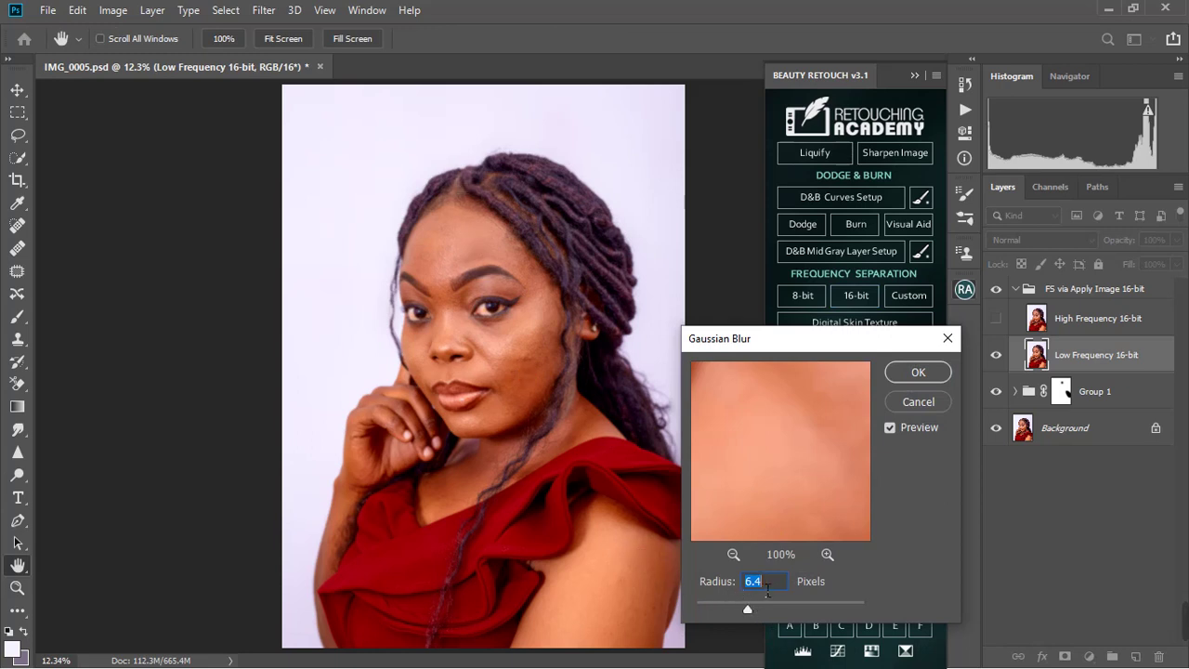
pyautogui.moveTo(741, 609); pyautogui.dragTo(625, 617)
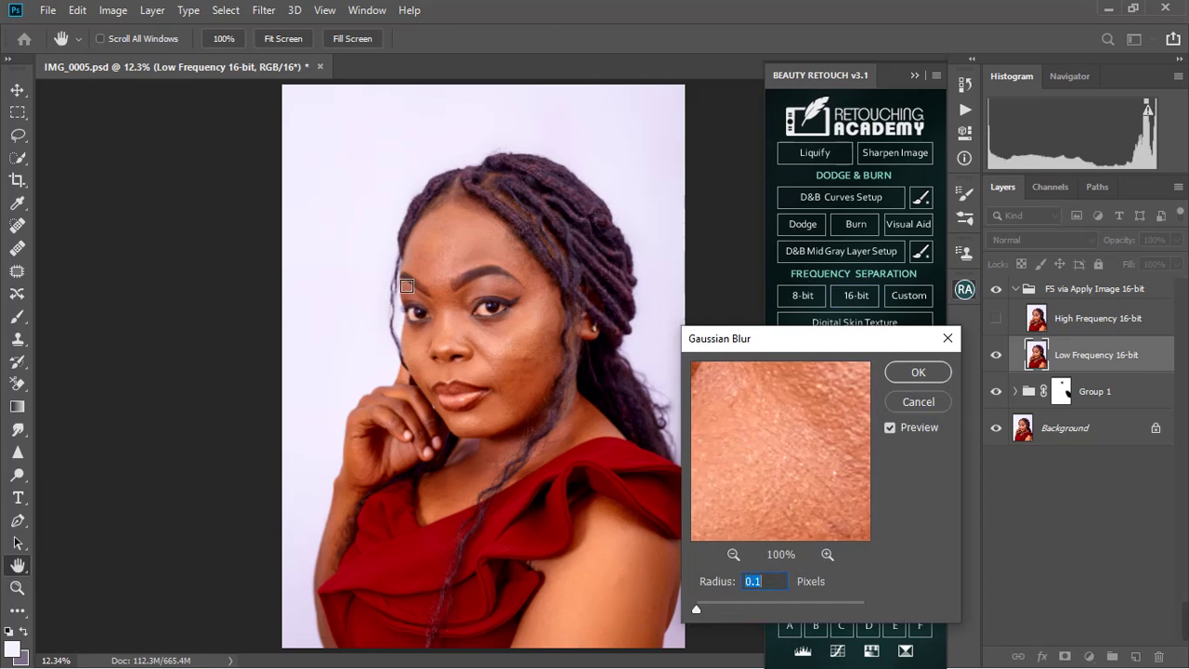
pyautogui.click(457, 260)
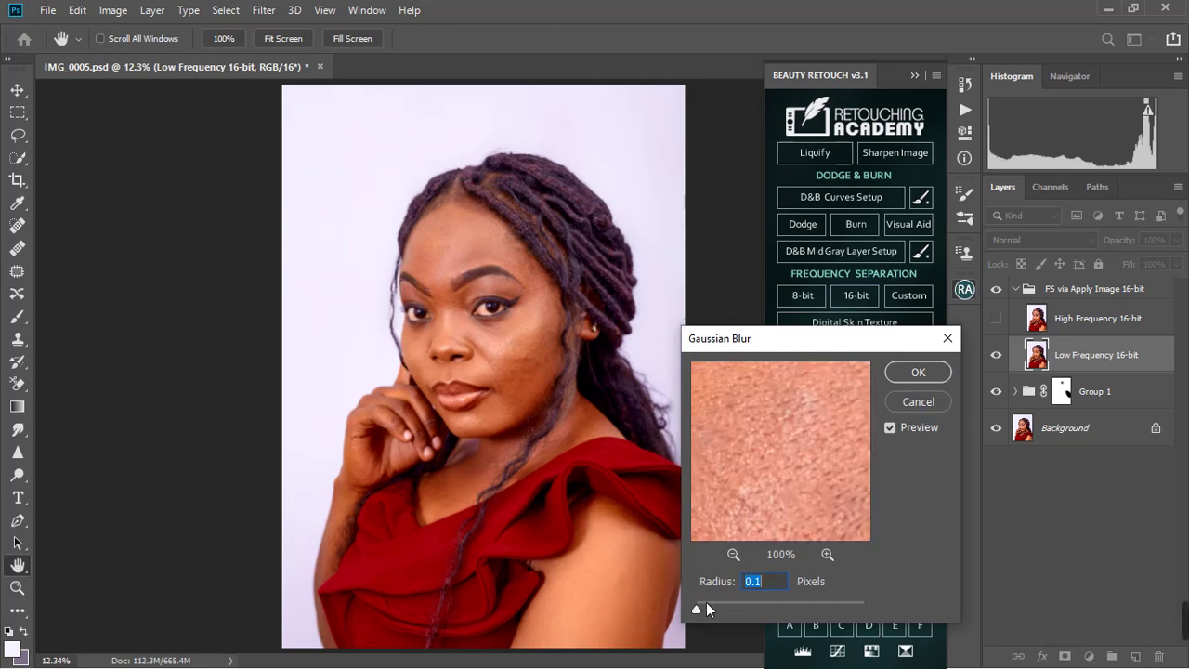
pyautogui.moveTo(707, 604); pyautogui.dragTo(737, 602)
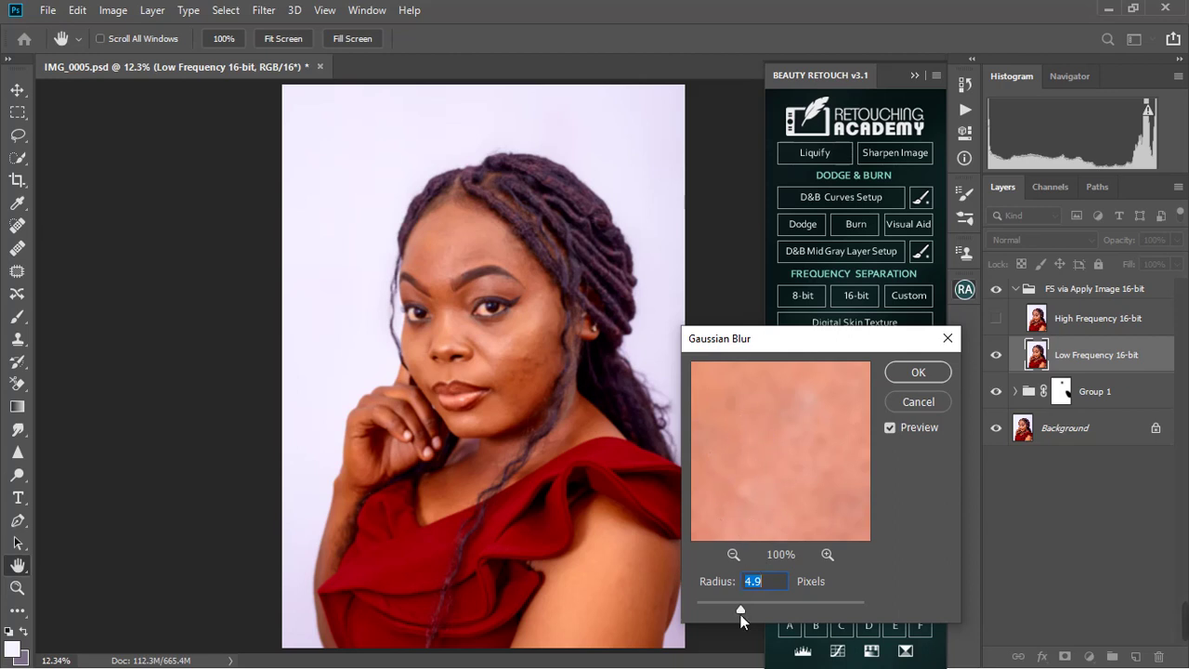
pyautogui.moveTo(741, 610); pyautogui.dragTo(746, 606)
pyautogui.click(747, 613)
# Step: Apply the blur, zoom toward the hairline, and toggle the High Frequency: Texture layer off and on
pyautogui.click(908, 373)
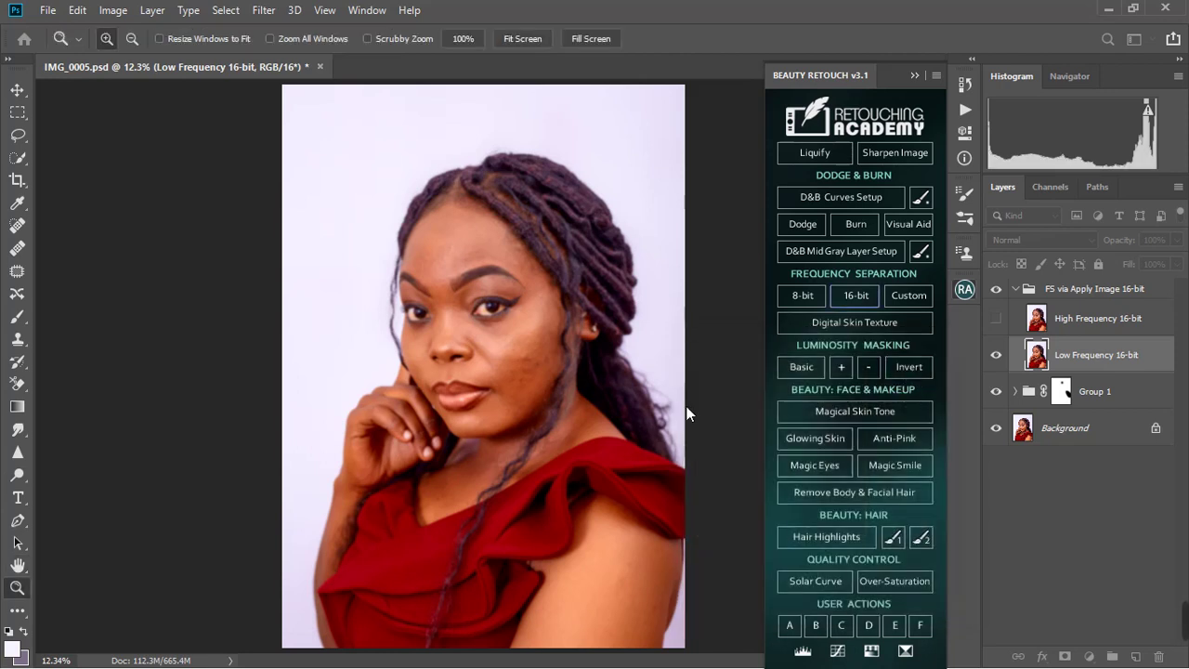
pyautogui.click(445, 214)
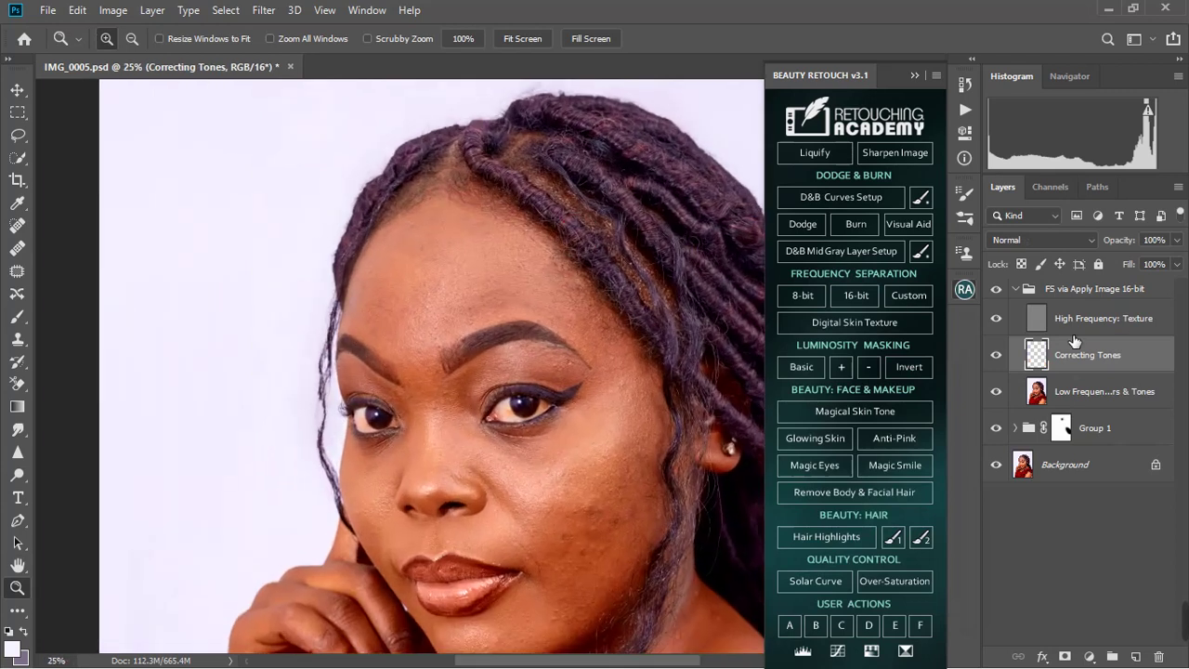
pyautogui.click(997, 319)
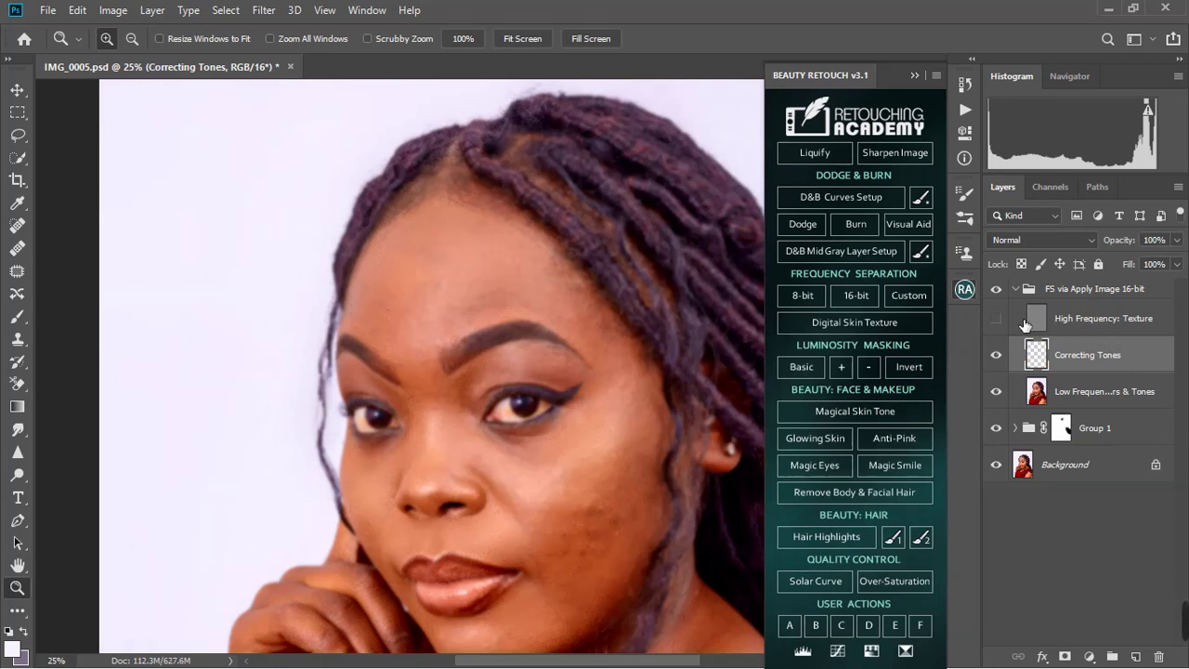
pyautogui.click(1113, 322)
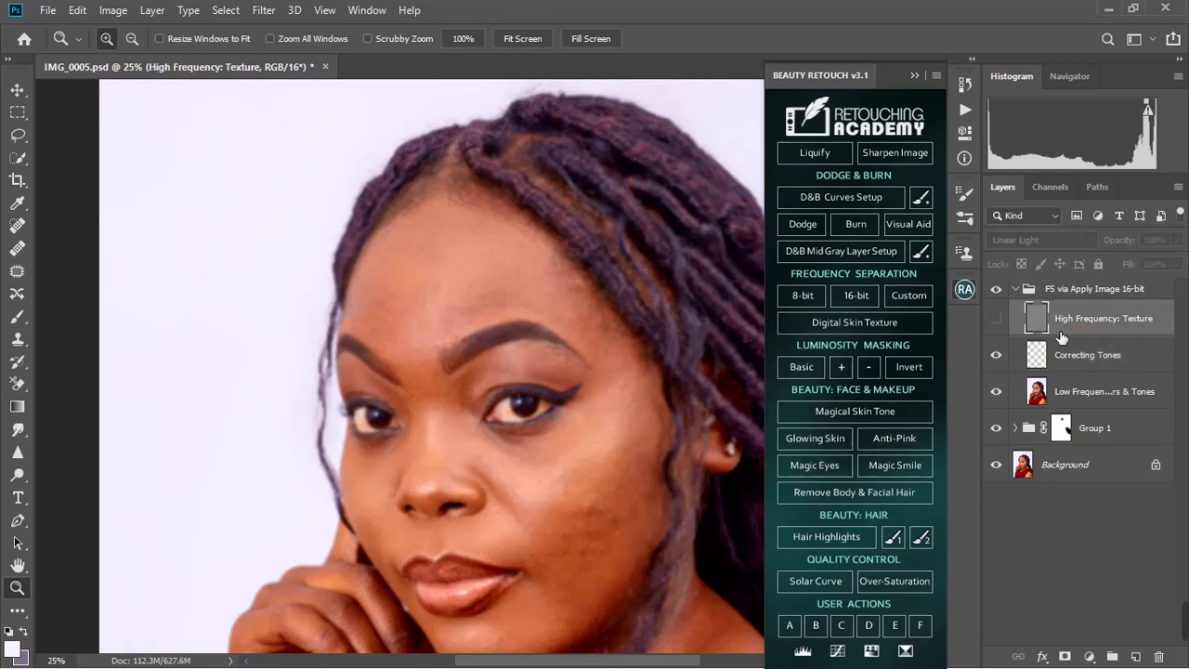
pyautogui.click(1000, 321)
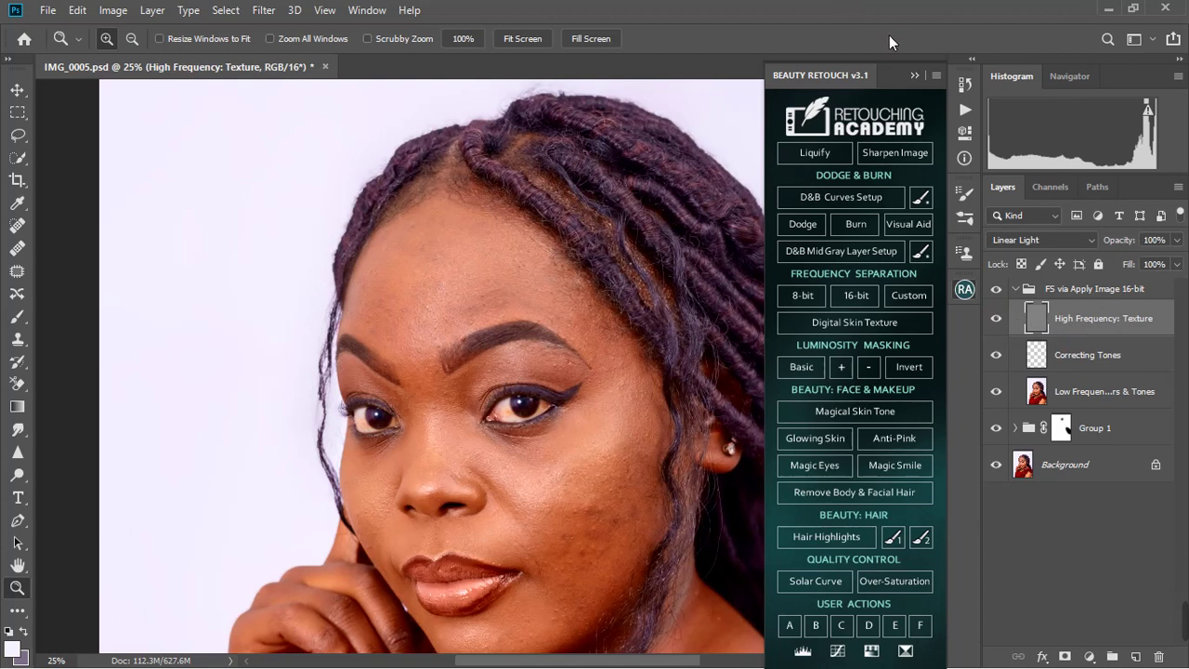
# Step: Collapse the retouch panel, hide High Frequency: Texture, and select Correcting Tones
pyautogui.click(913, 77)
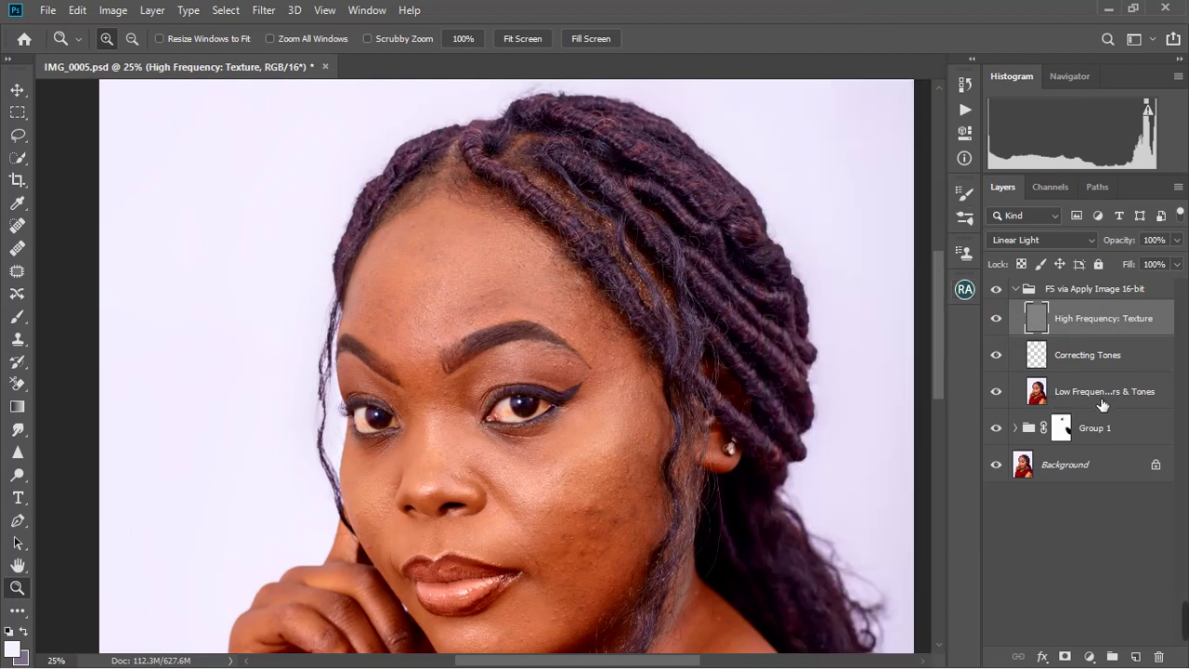
pyautogui.click(1084, 398)
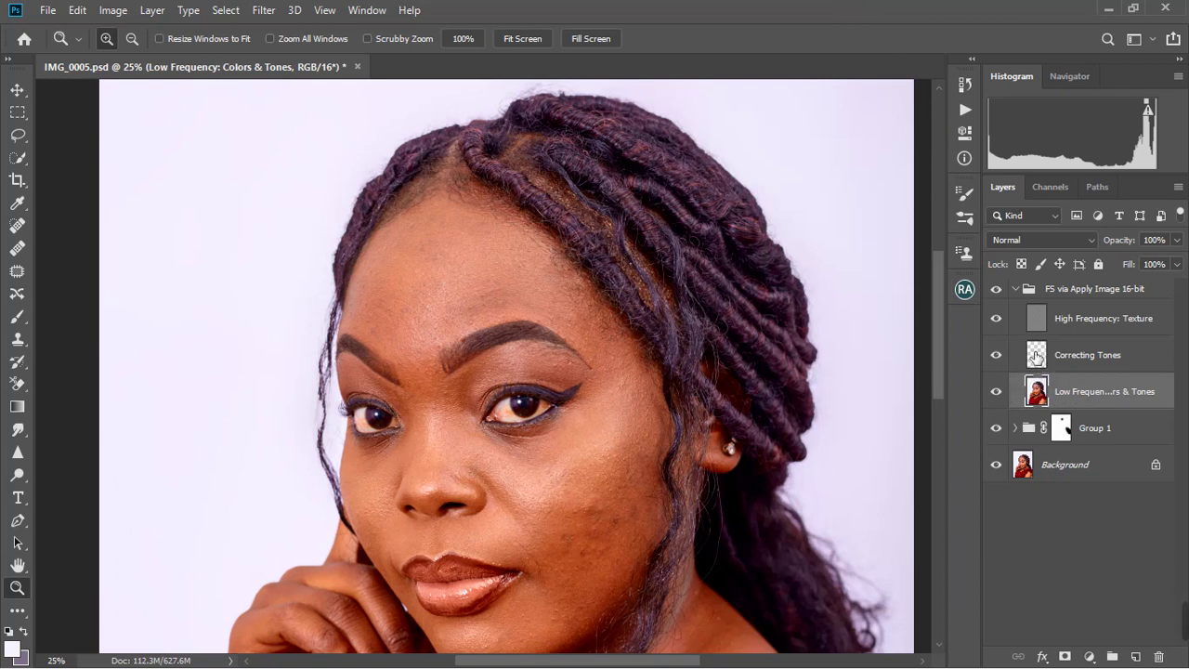
pyautogui.click(996, 318)
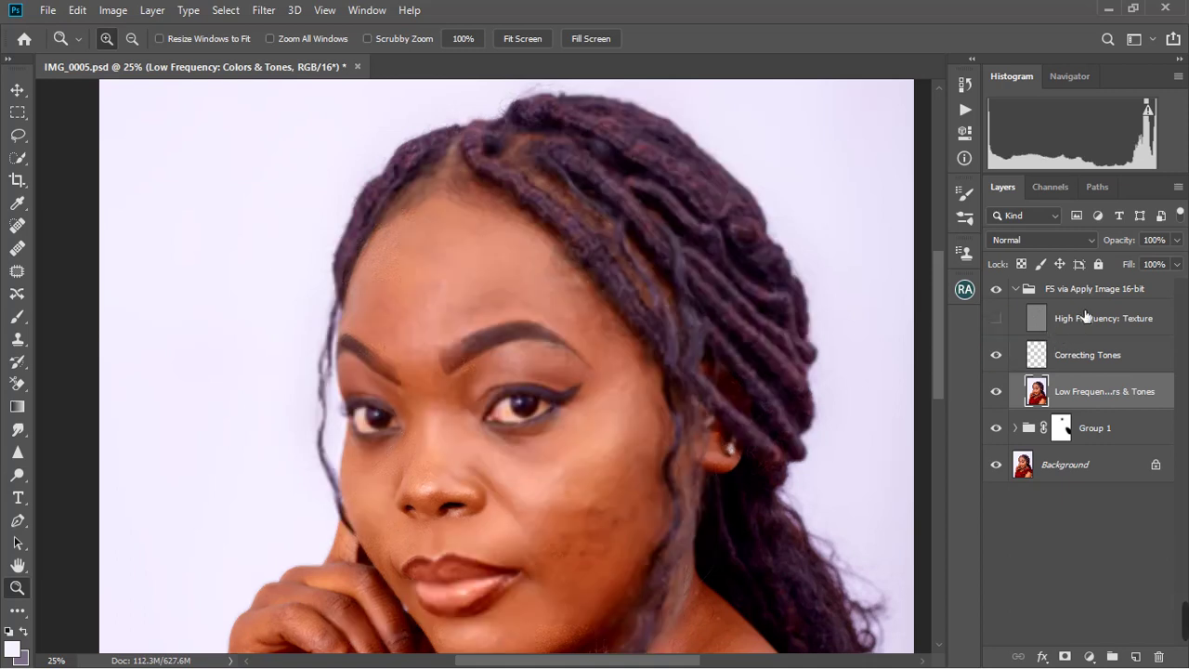
pyautogui.click(1120, 368)
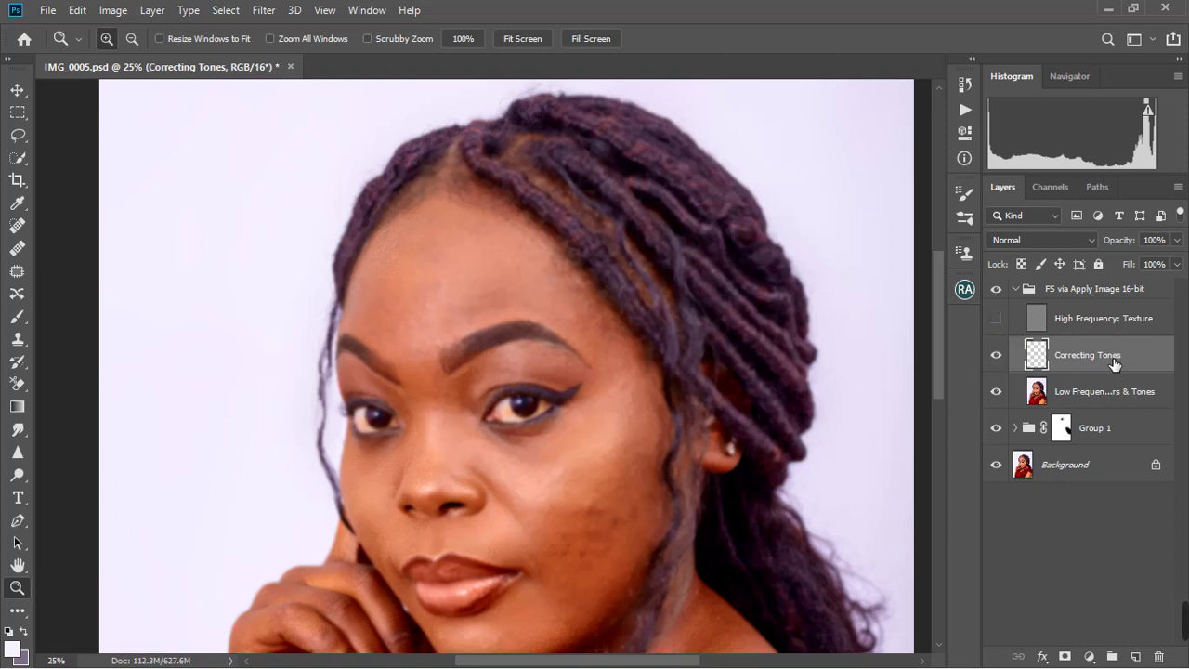
# Step: Pick the Mixer Brush Tool from the extra-tools flyout, briefly checking Window > Workspace
pyautogui.click(13, 612)
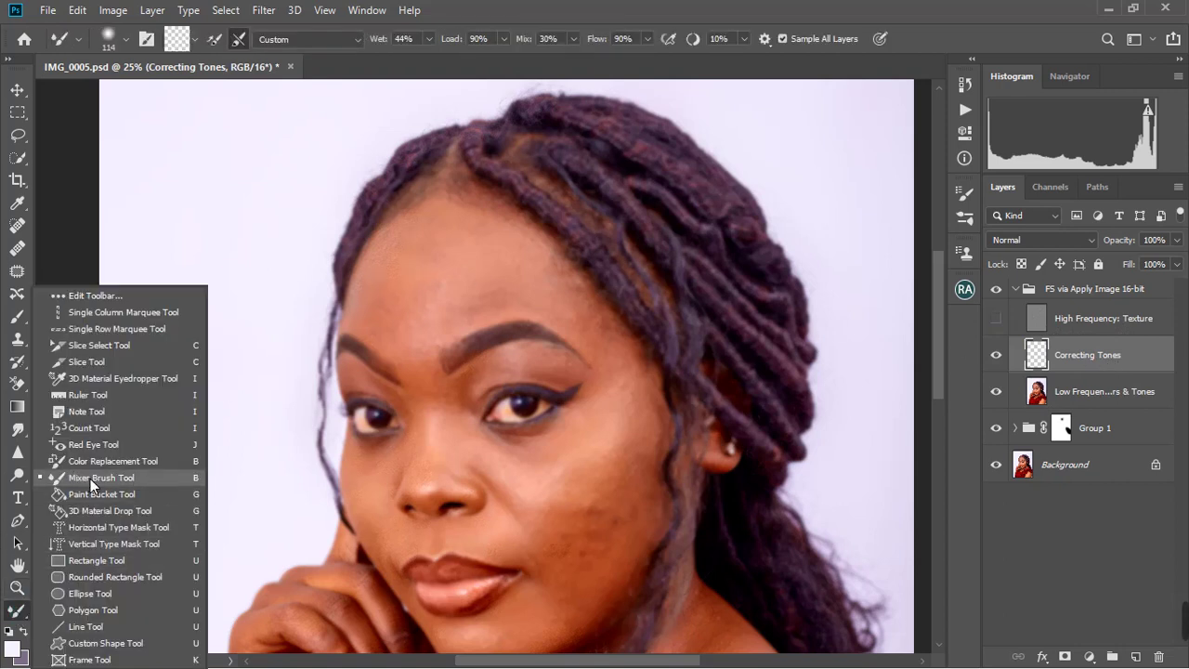
pyautogui.click(91, 483)
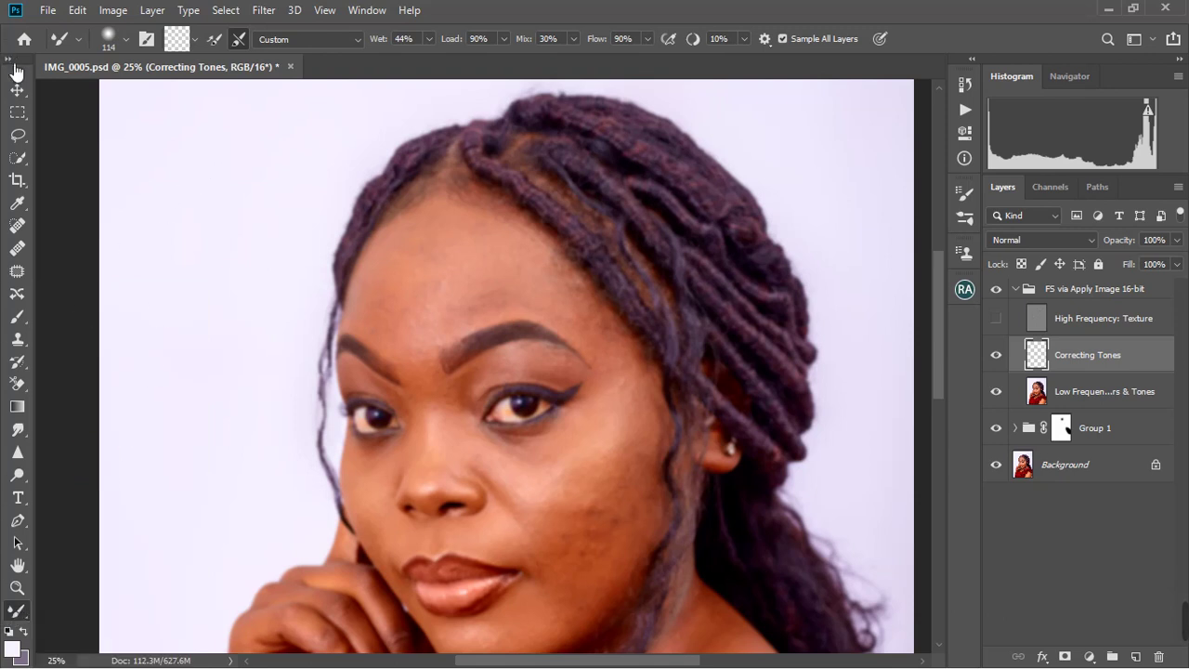
pyautogui.click(366, 10)
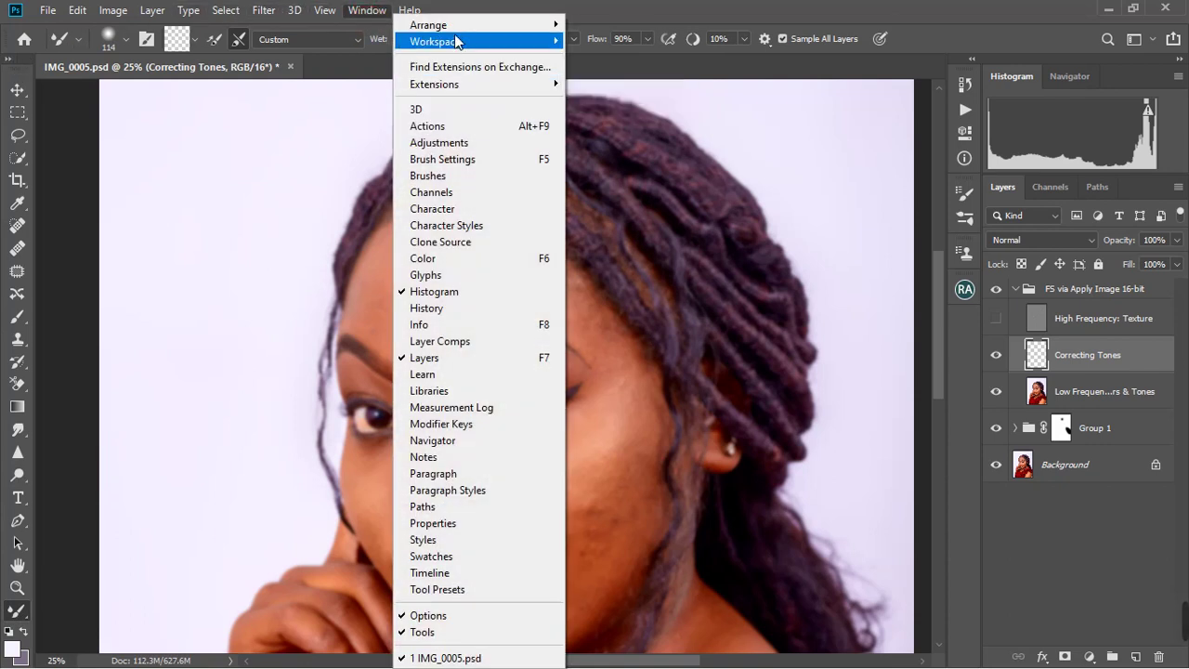
pyautogui.moveTo(435, 42)
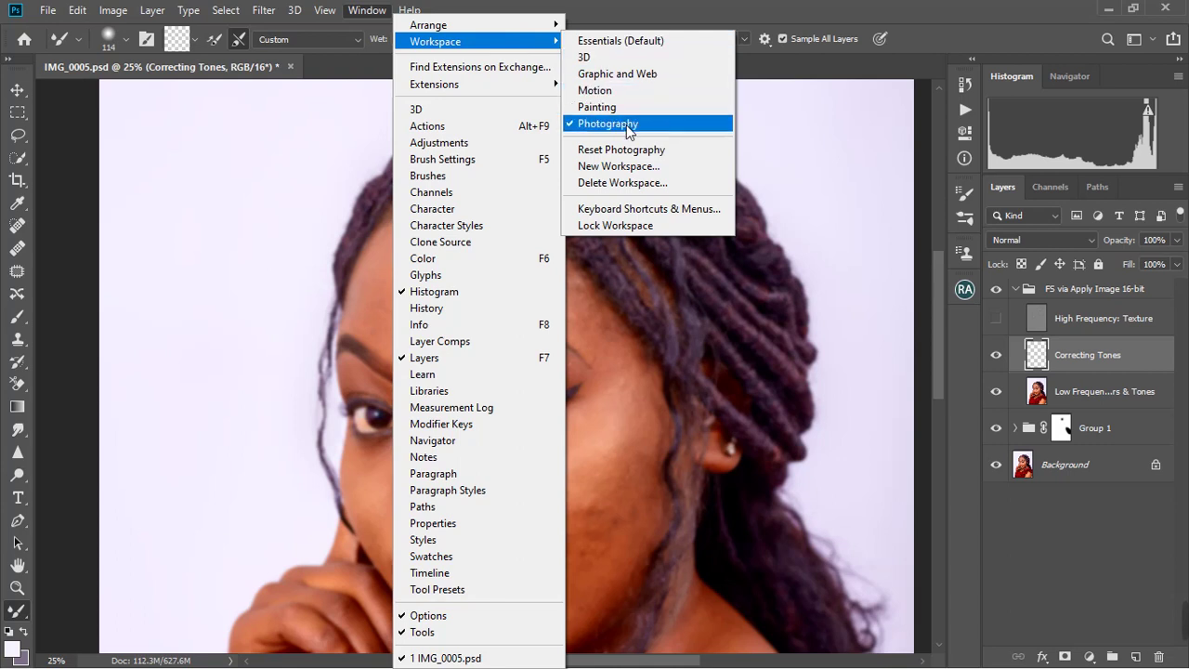
pyautogui.click(13, 630)
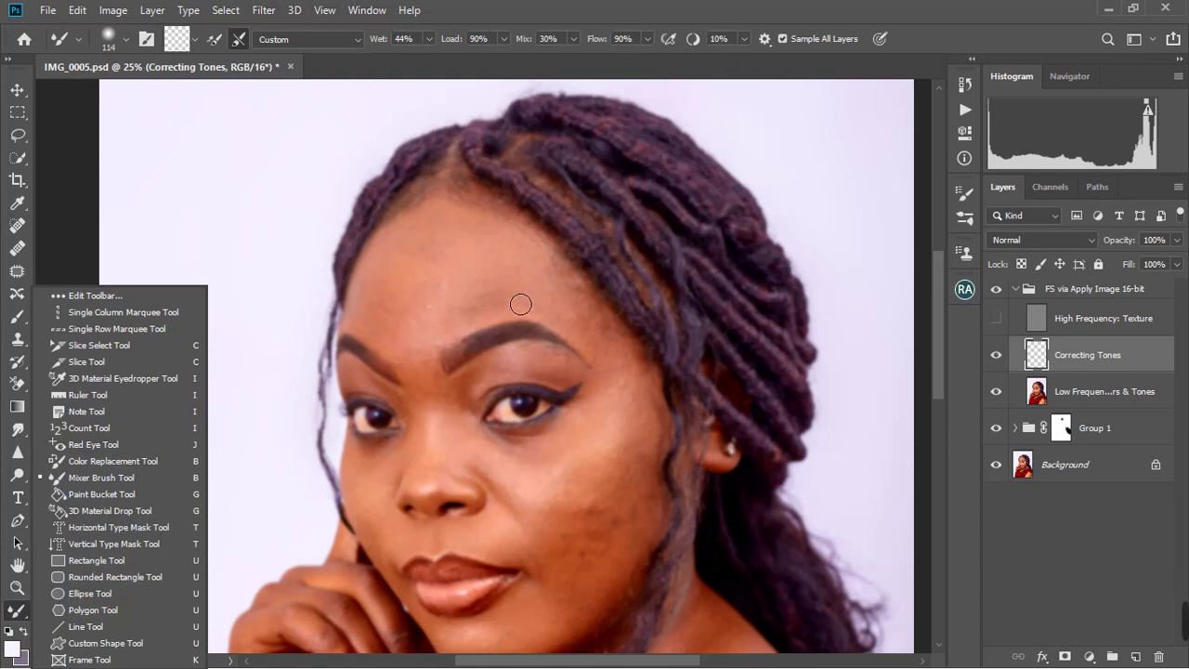
# Step: Enlarge the Mixer Brush to about 500 px and begin blending the forehead skin
pyautogui.rightClick(480, 213)
pyautogui.moveTo(437, 251)
pyautogui.mouseDown()
pyautogui.moveTo(471, 244)
pyautogui.moveTo(441, 265)
pyautogui.mouseUp()
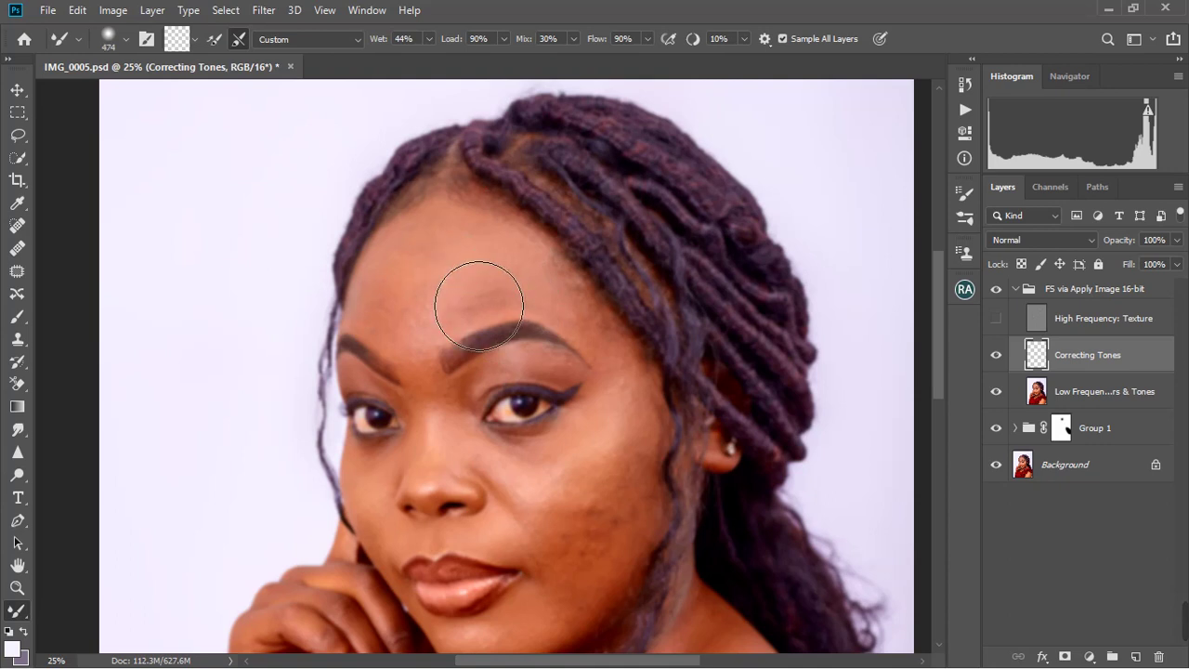
pyautogui.keyDown('alt'); pyautogui.click(452, 272); pyautogui.keyUp('alt')
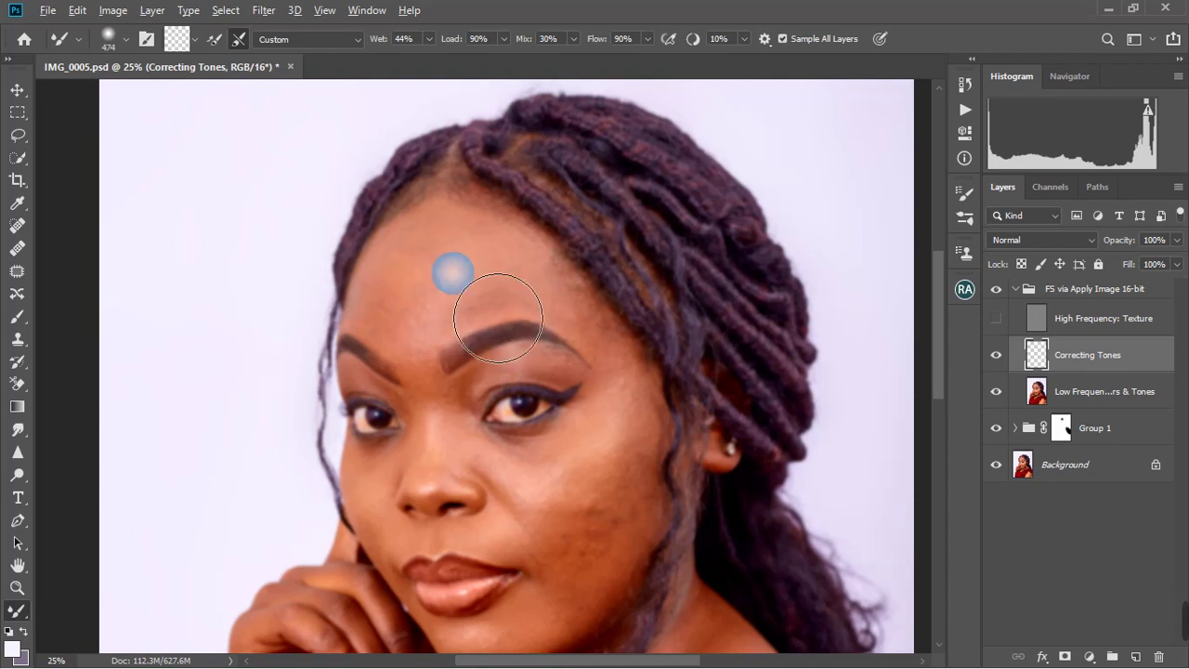
pyautogui.click(443, 260)
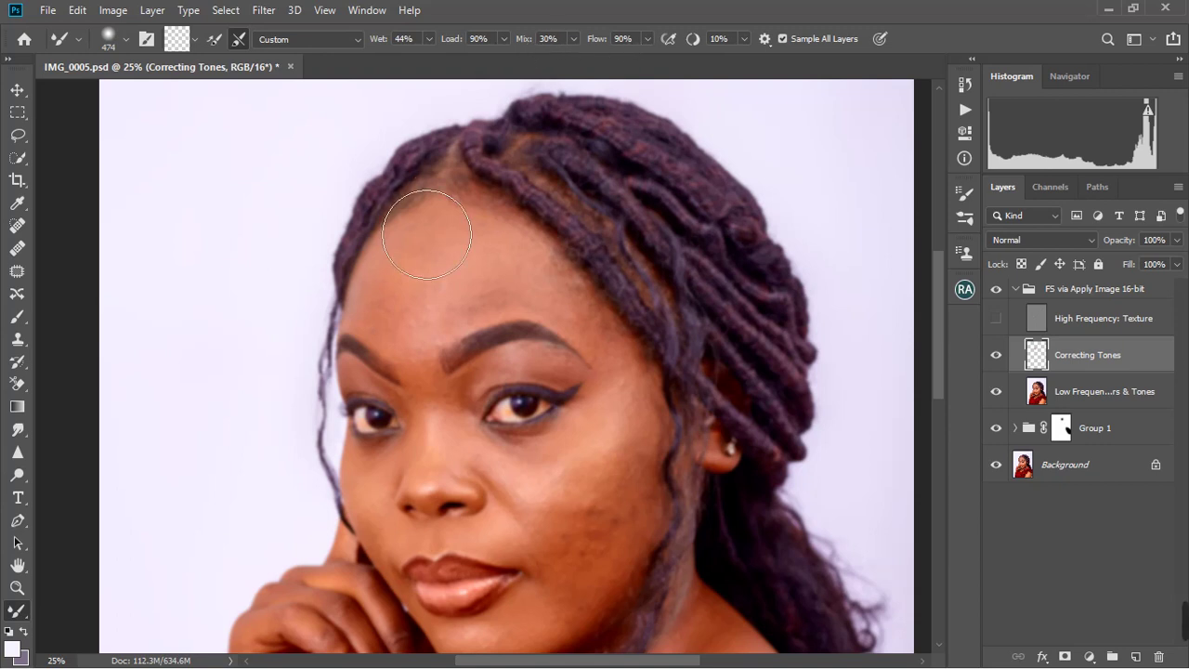
# Step: Adjust brush size and hardness, then blend forehead tones above the right eyebrow and near the hairline
pyautogui.rightClick(453, 260)
pyautogui.press('Escape')
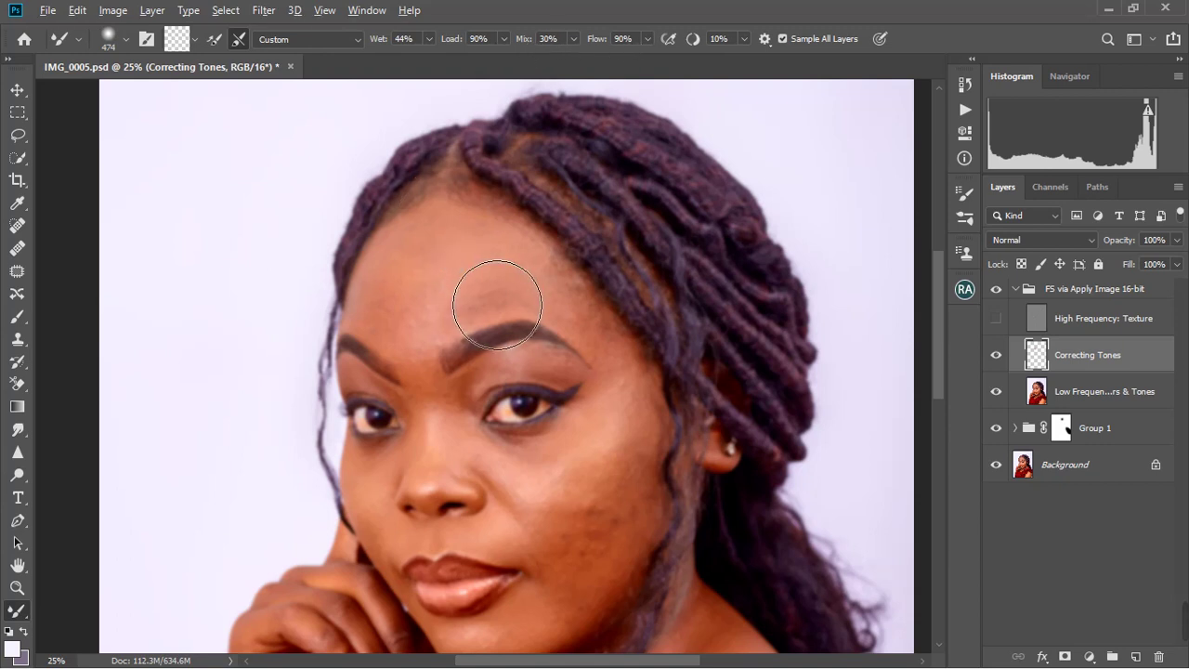
pyautogui.rightClick(493, 290)
pyautogui.press('Escape')
pyautogui.keyDown('alt'); pyautogui.rightClick(459, 261); pyautogui.keyUp('alt')
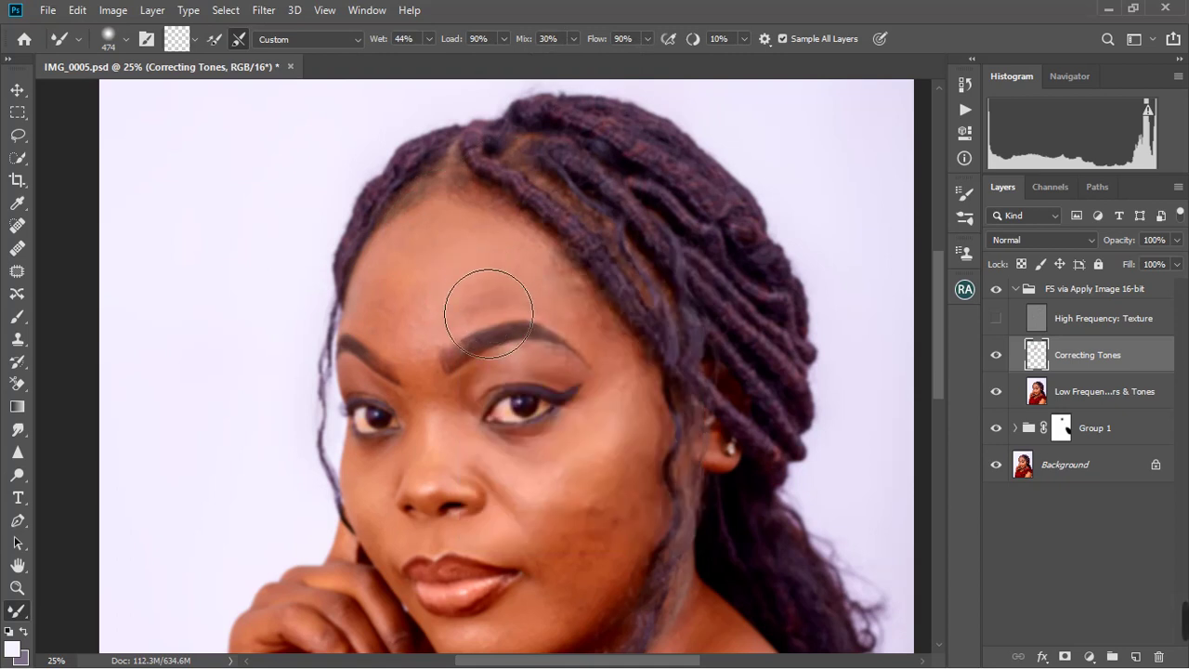
pyautogui.moveTo(472, 298)
pyautogui.mouseDown()
pyautogui.moveTo(499, 313)
pyautogui.moveTo(446, 324)
pyautogui.moveTo(456, 338)
pyautogui.moveTo(427, 344)
pyautogui.mouseUp()
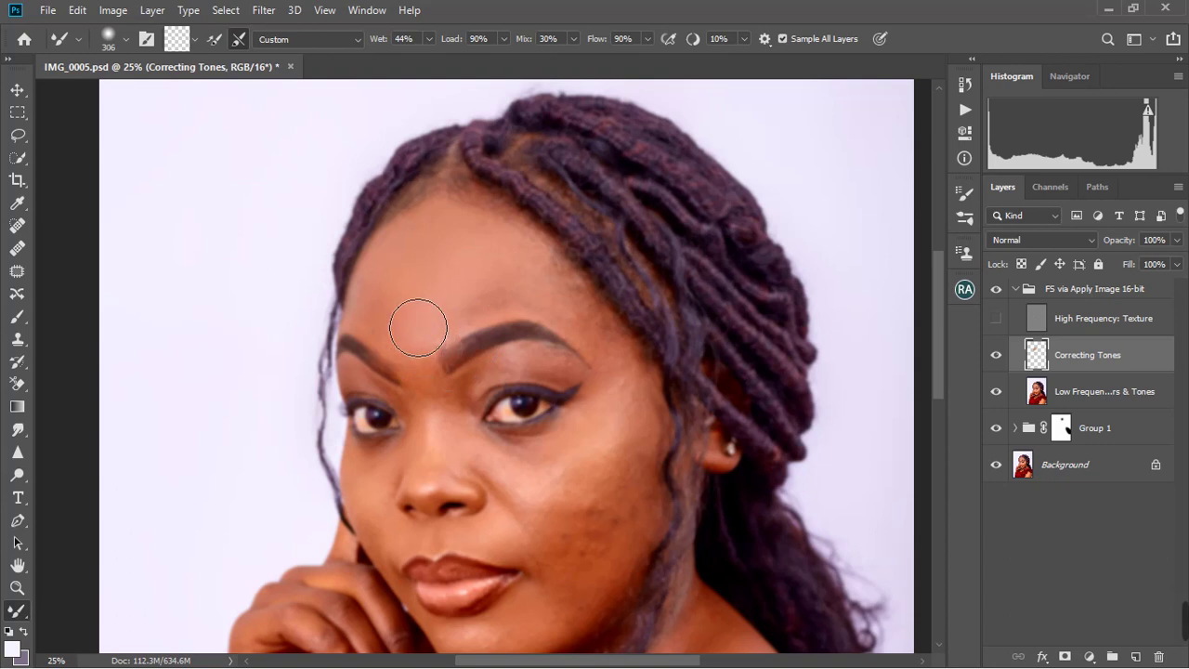
pyautogui.moveTo(438, 265); pyautogui.dragTo(420, 312)
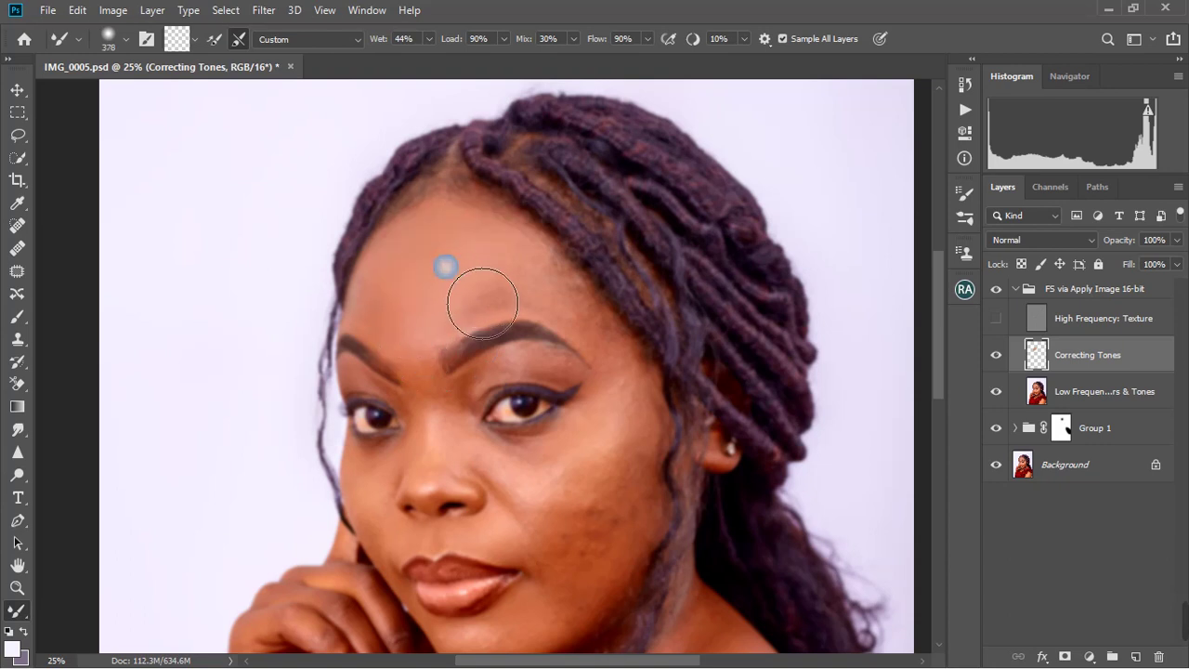
pyautogui.moveTo(446, 266)
pyautogui.mouseDown()
pyautogui.moveTo(531, 297)
pyautogui.moveTo(464, 342)
pyautogui.moveTo(494, 336)
pyautogui.mouseUp()
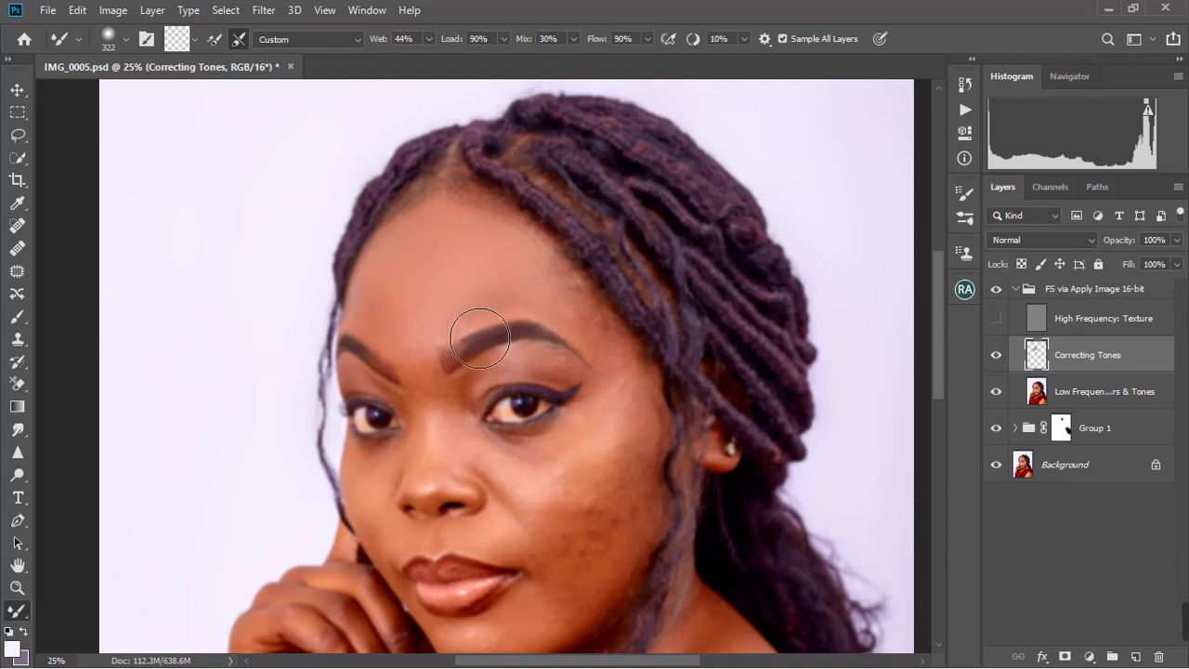
pyautogui.moveTo(483, 285); pyautogui.dragTo(517, 313)
pyautogui.moveTo(452, 248)
pyautogui.mouseDown()
pyautogui.moveTo(486, 284)
pyautogui.moveTo(460, 325)
pyautogui.moveTo(436, 271)
pyautogui.mouseUp()
# Step: Sample clean hairline skin, blend the upper forehead, and reduce the brush size
pyautogui.keyDown('alt'); pyautogui.click(453, 265); pyautogui.keyUp('alt')
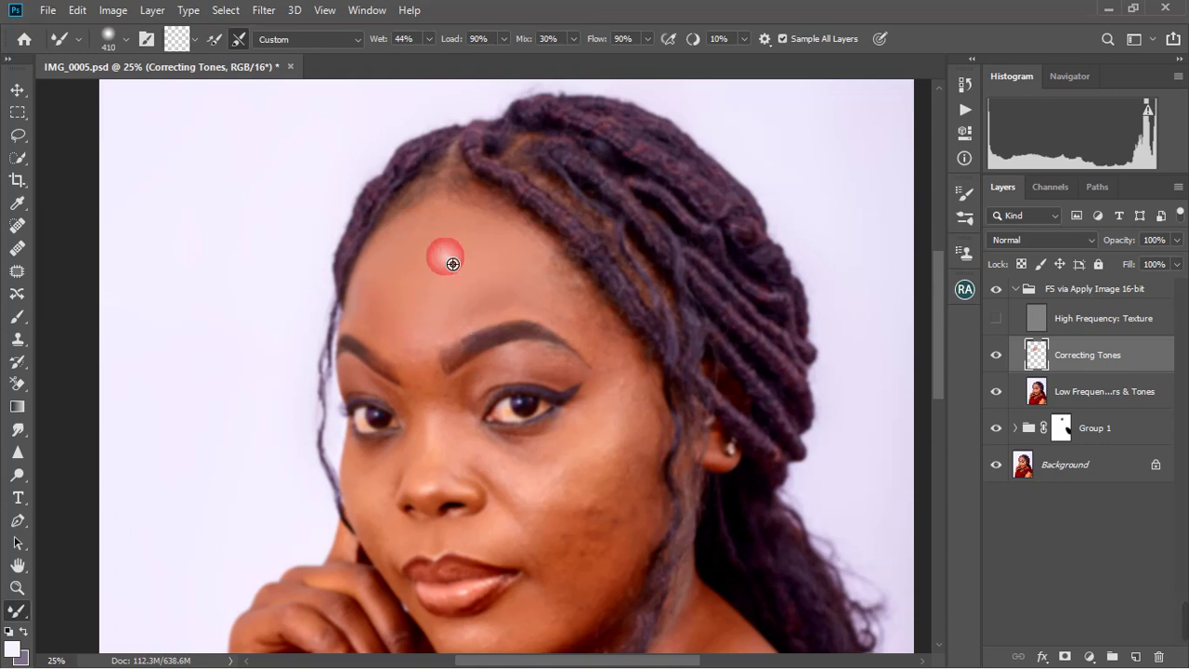
pyautogui.keyDown('alt'); pyautogui.click(422, 285); pyautogui.keyUp('alt')
pyautogui.press('[')
pyautogui.press('[')
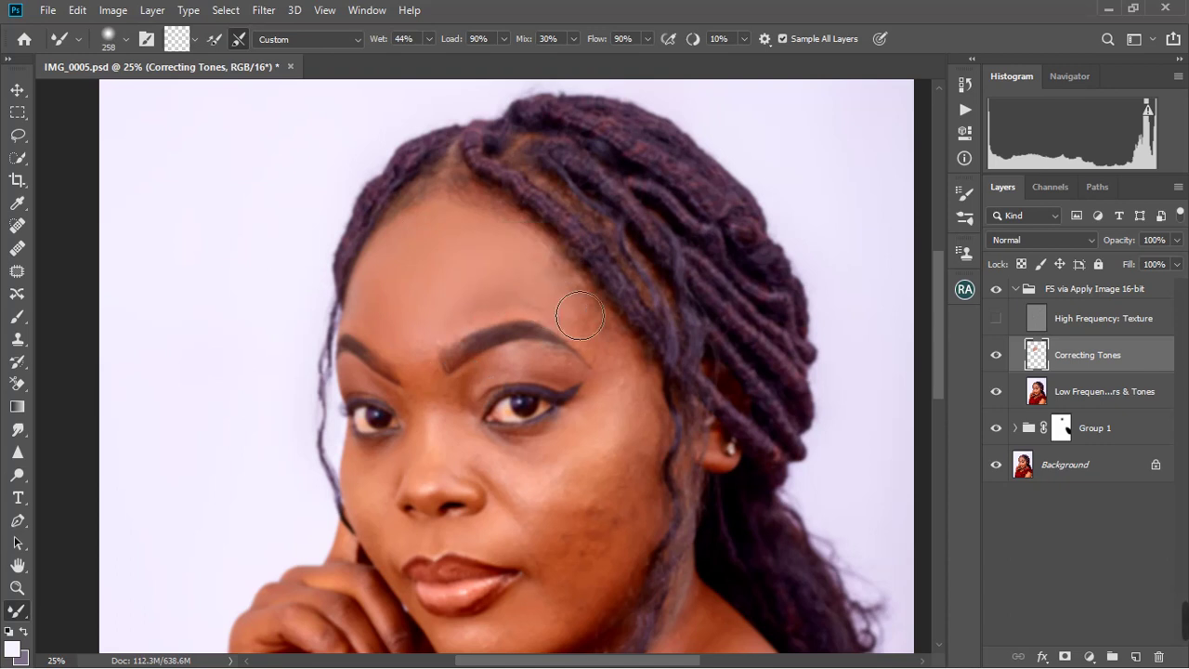
pyautogui.keyDown('alt'); pyautogui.rightClick(580, 317); pyautogui.keyUp('alt')
pyautogui.scroll(-2, 596, 341)
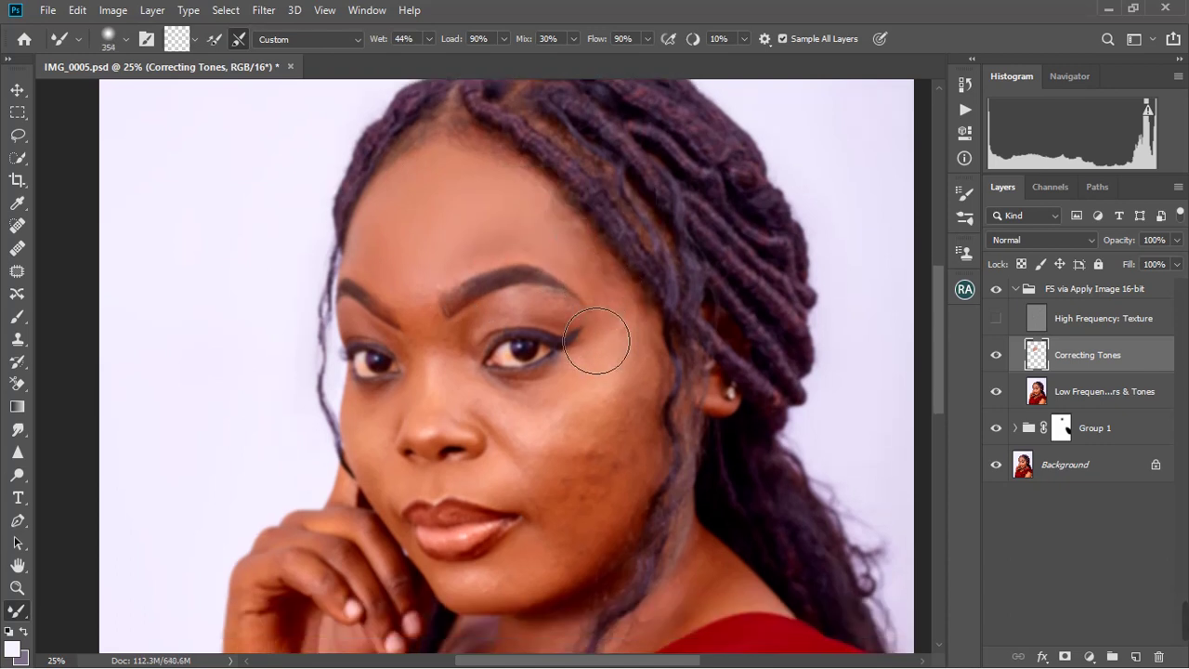
pyautogui.scroll(-1, 597, 342)
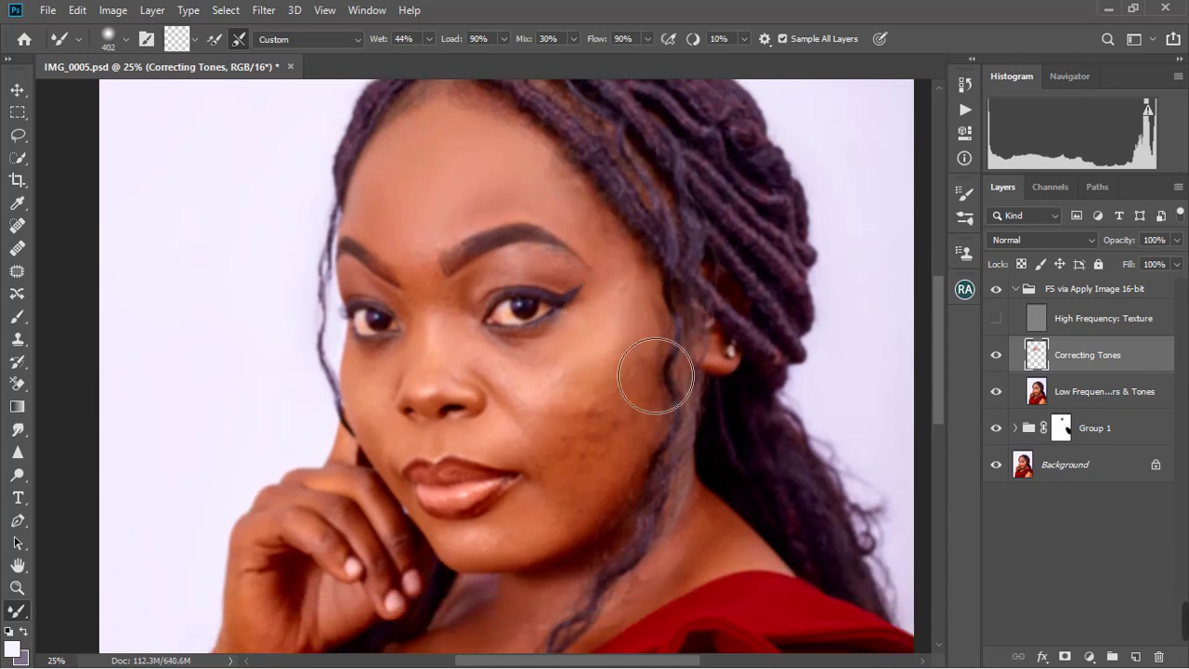
# Step: Blend uneven tones on the cheek with a larger brush, sampling upper-cheek skin
pyautogui.keyDown('alt'); pyautogui.rightClick(653, 319); pyautogui.keyUp('alt')
pyautogui.click(645, 450)
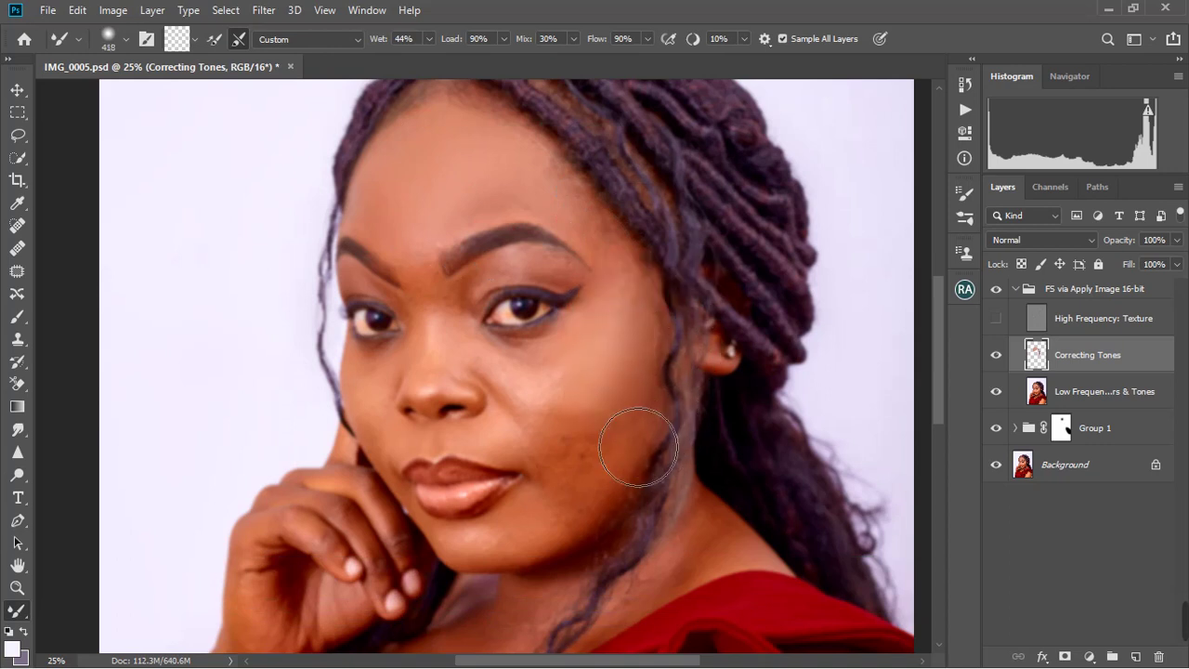
pyautogui.moveTo(638, 448); pyautogui.dragTo(624, 491)
pyautogui.click(648, 379)
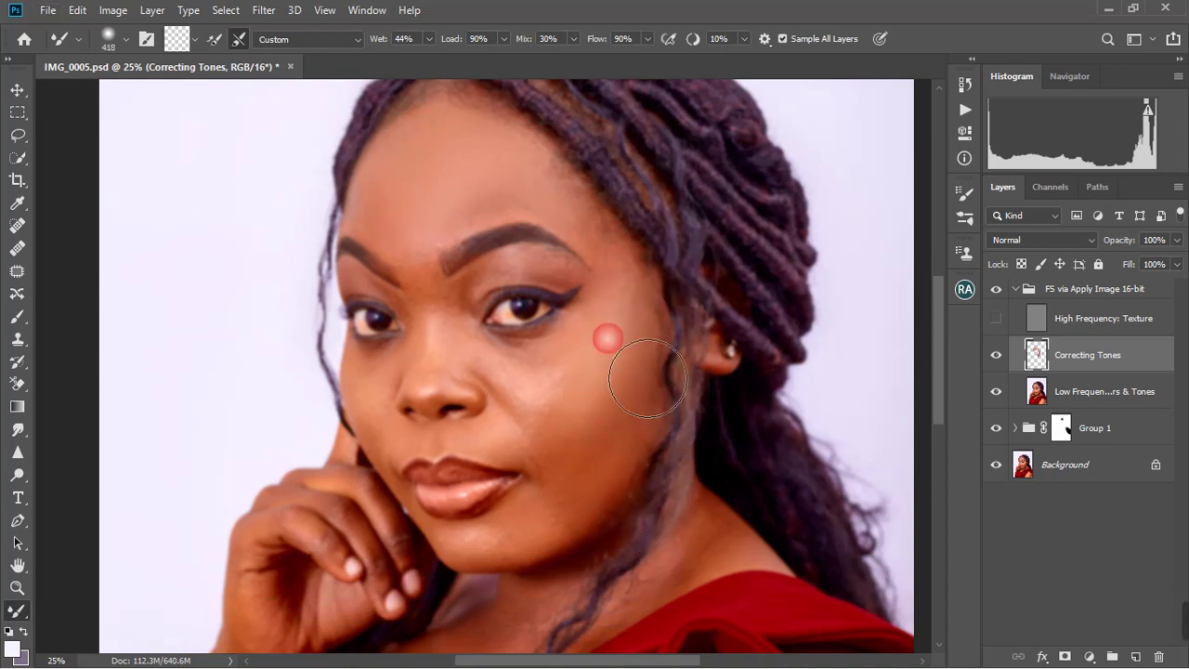
# Step: Fine-tune the brush size and blend the forehead skin above the eyebrow
pyautogui.keyDown('alt'); pyautogui.rightClick(636, 350); pyautogui.keyUp('alt')
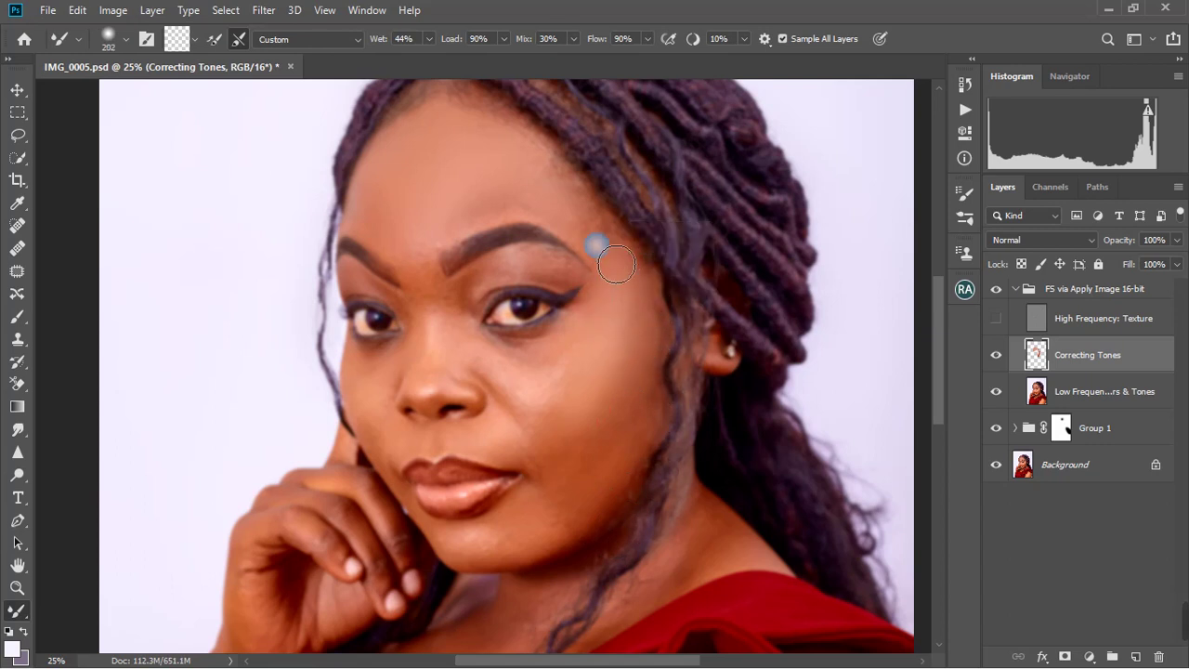
pyautogui.keyDown('alt'); pyautogui.rightClick(609, 234); pyautogui.keyUp('alt')
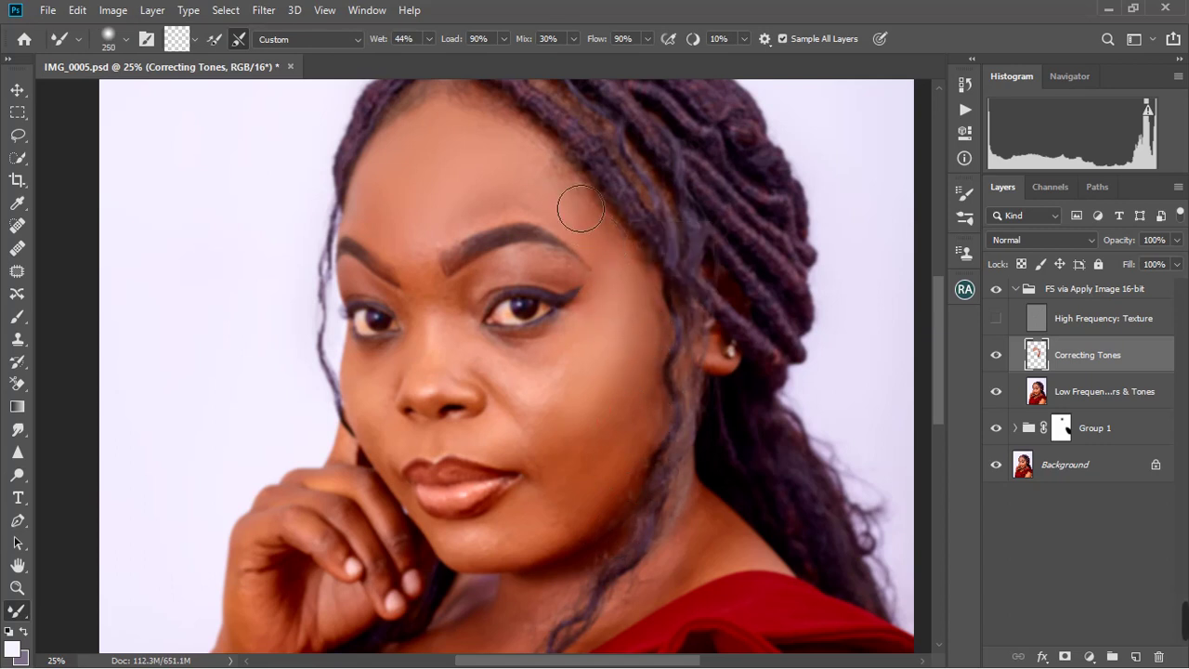
pyautogui.keyDown('alt'); pyautogui.rightClick(533, 175); pyautogui.keyUp('alt')
pyautogui.keyDown('alt'); pyautogui.rightClick(514, 177); pyautogui.keyUp('alt')
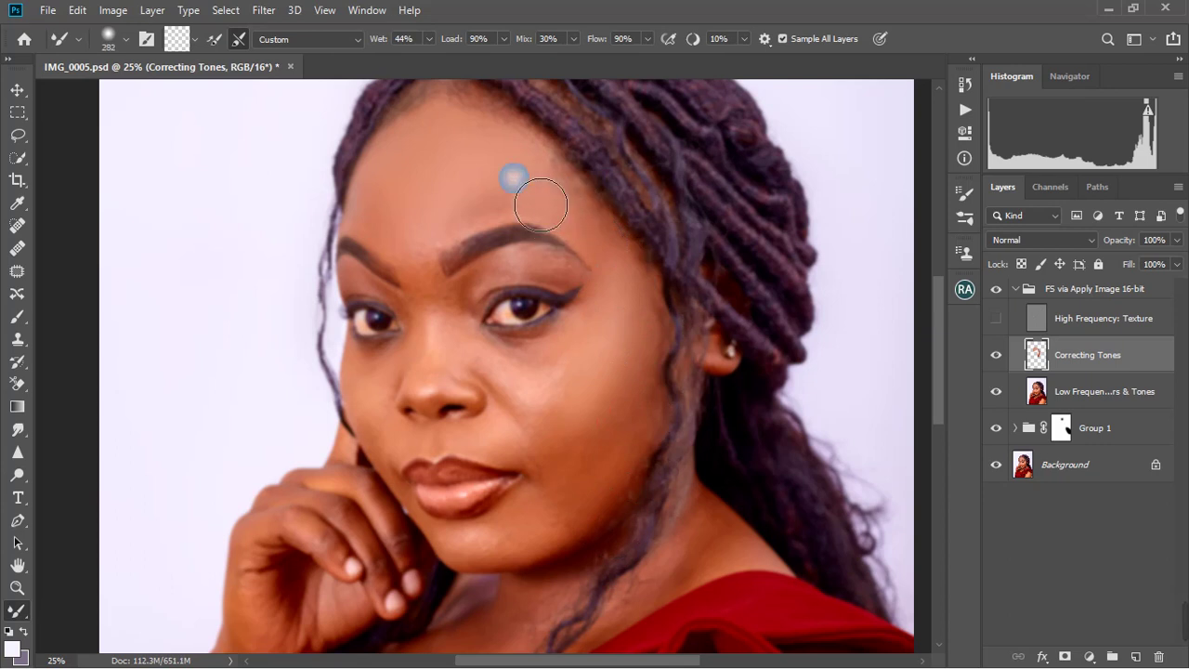
pyautogui.moveTo(533, 216); pyautogui.dragTo(509, 229)
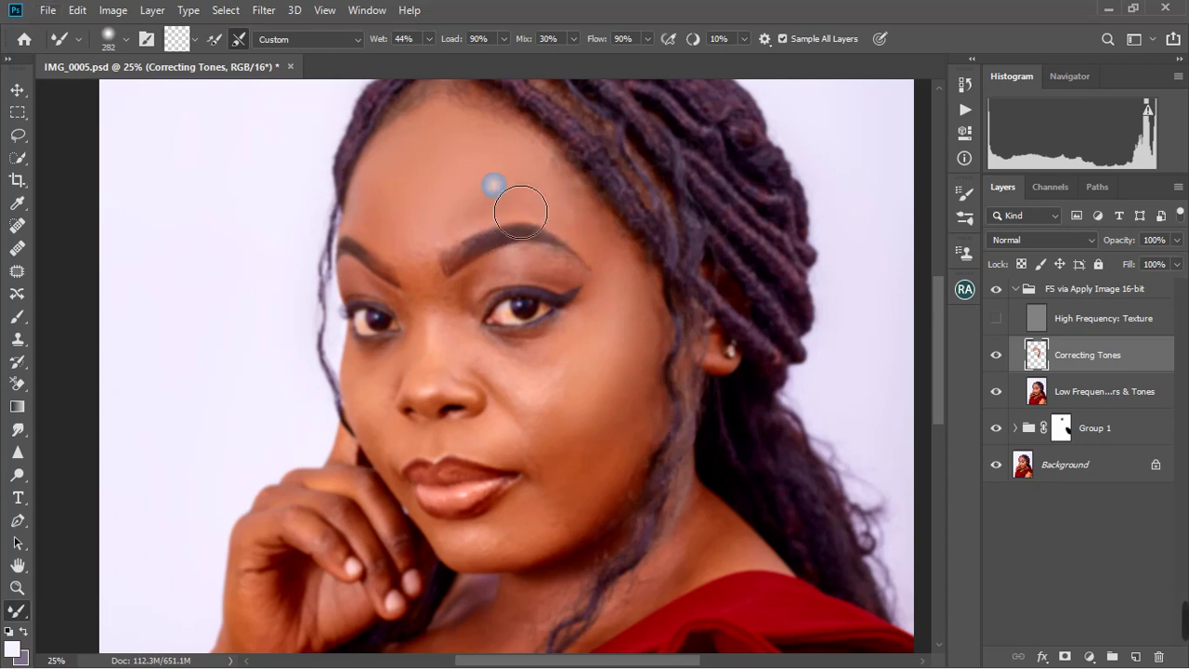
pyautogui.keyDown('alt'); pyautogui.rightClick(522, 186); pyautogui.keyUp('alt')
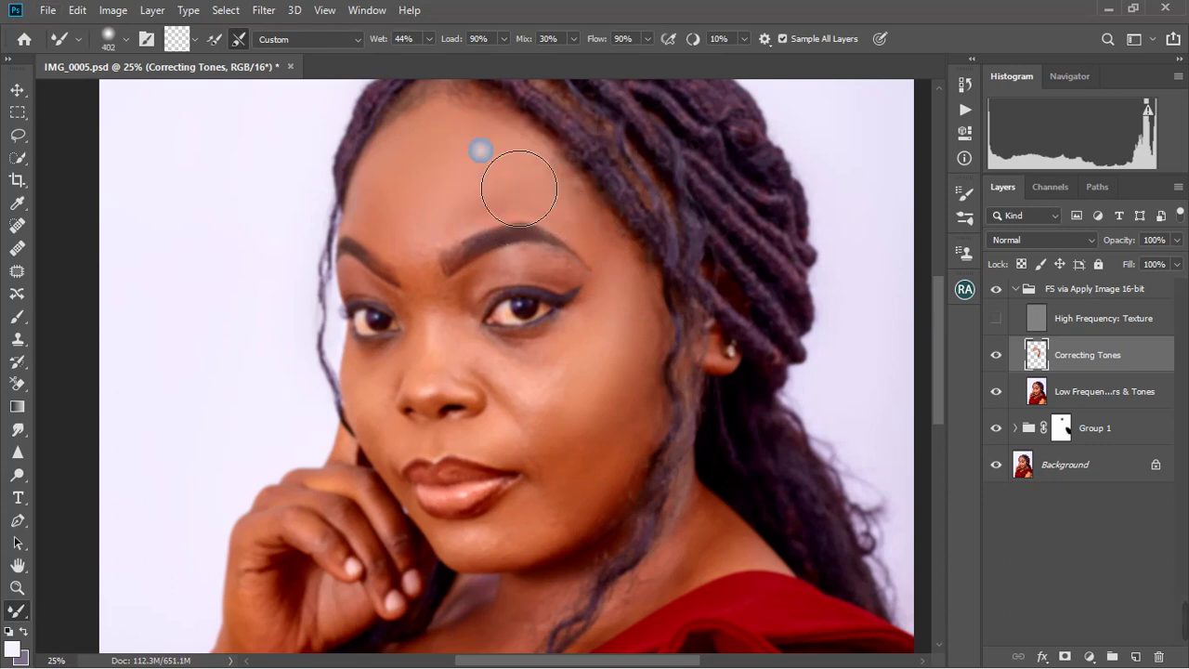
pyautogui.moveTo(519, 188); pyautogui.dragTo(499, 205)
pyautogui.keyDown('alt'); pyautogui.rightClick(434, 164); pyautogui.keyUp('alt')
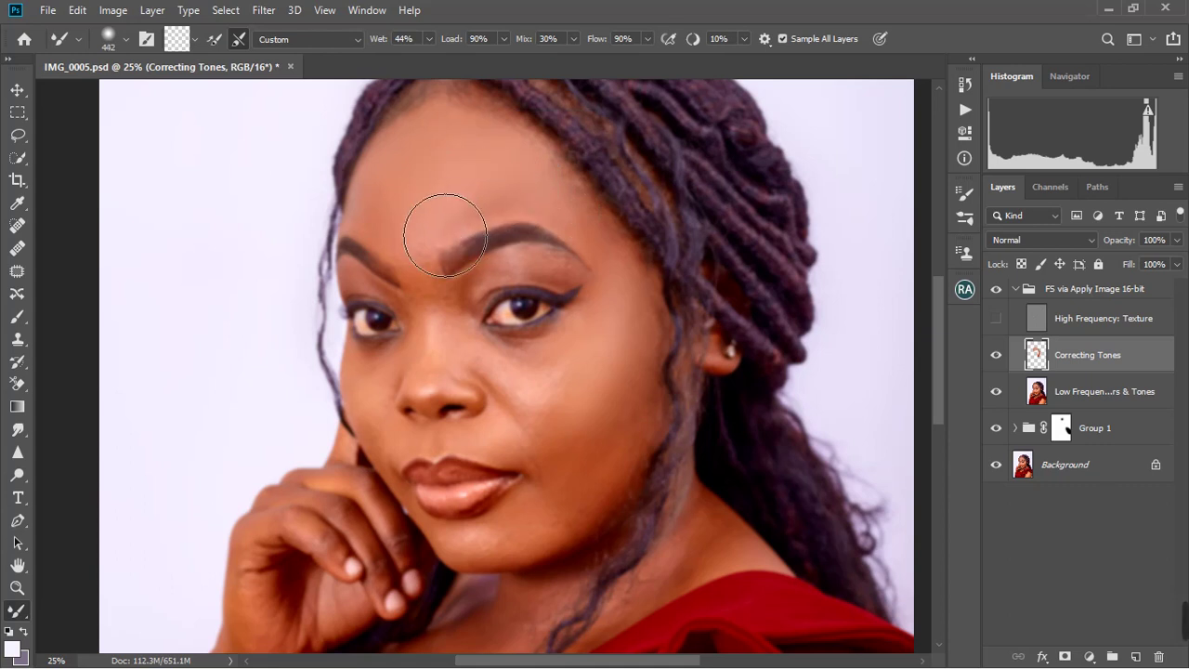
pyautogui.keyDown('alt'); pyautogui.rightClick(457, 185); pyautogui.keyUp('alt')
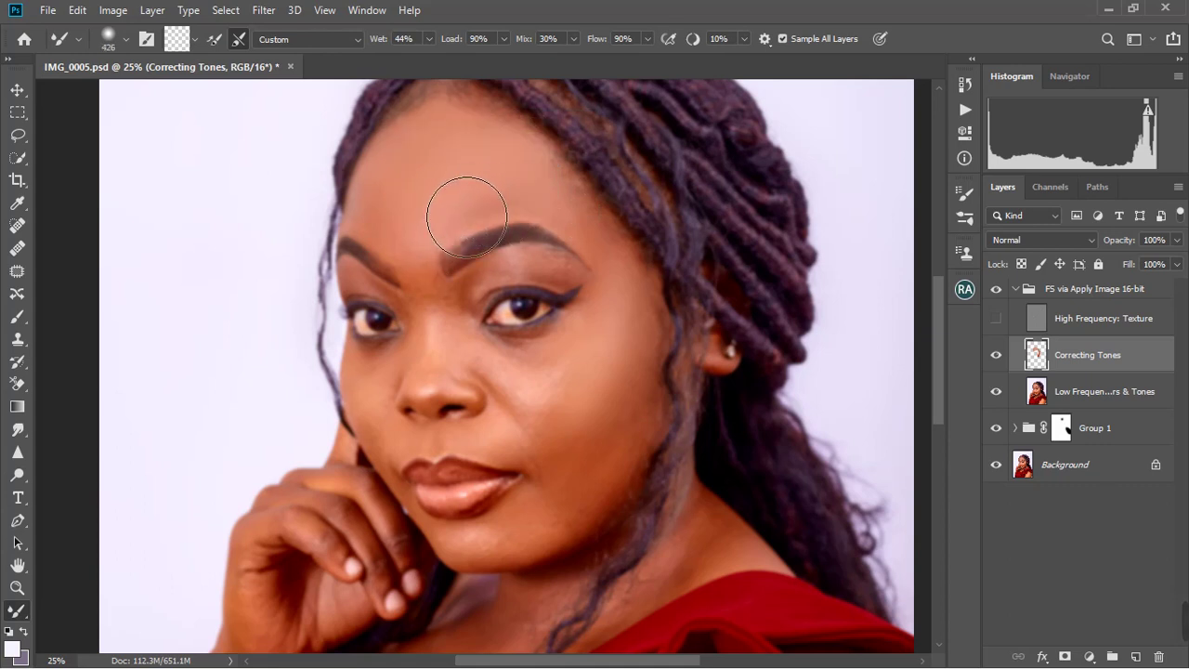
# Step: Zoom to 50% on the face around the eyes
pyautogui.click(399, 245)
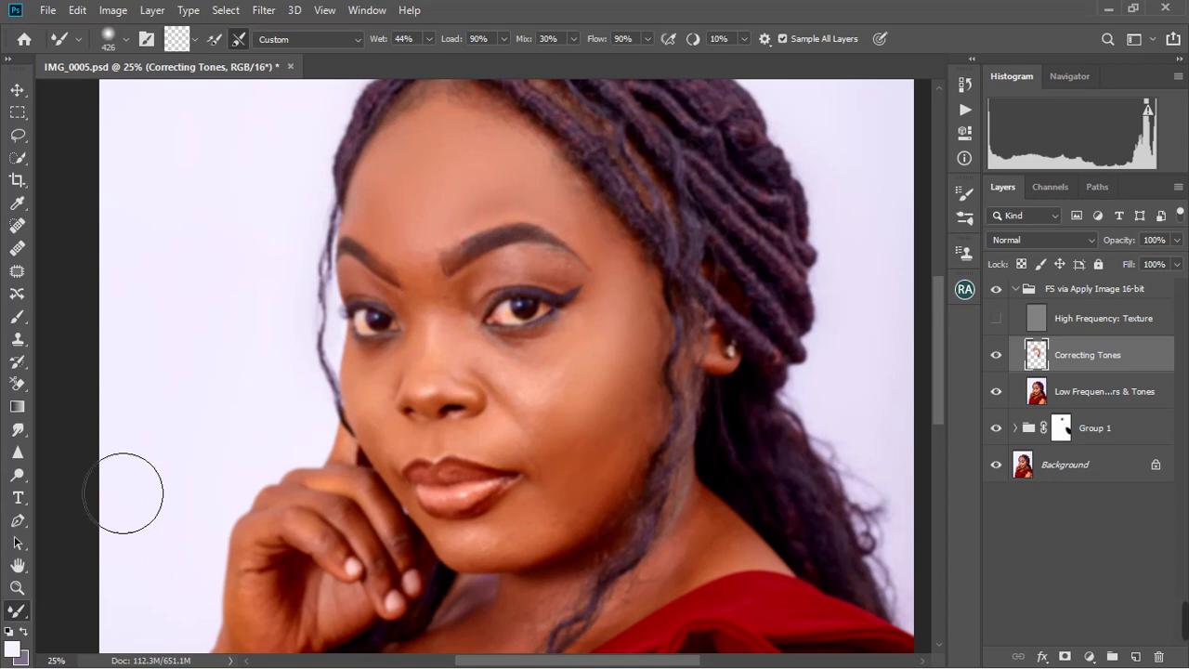
pyautogui.click(16, 588)
pyautogui.click(366, 321)
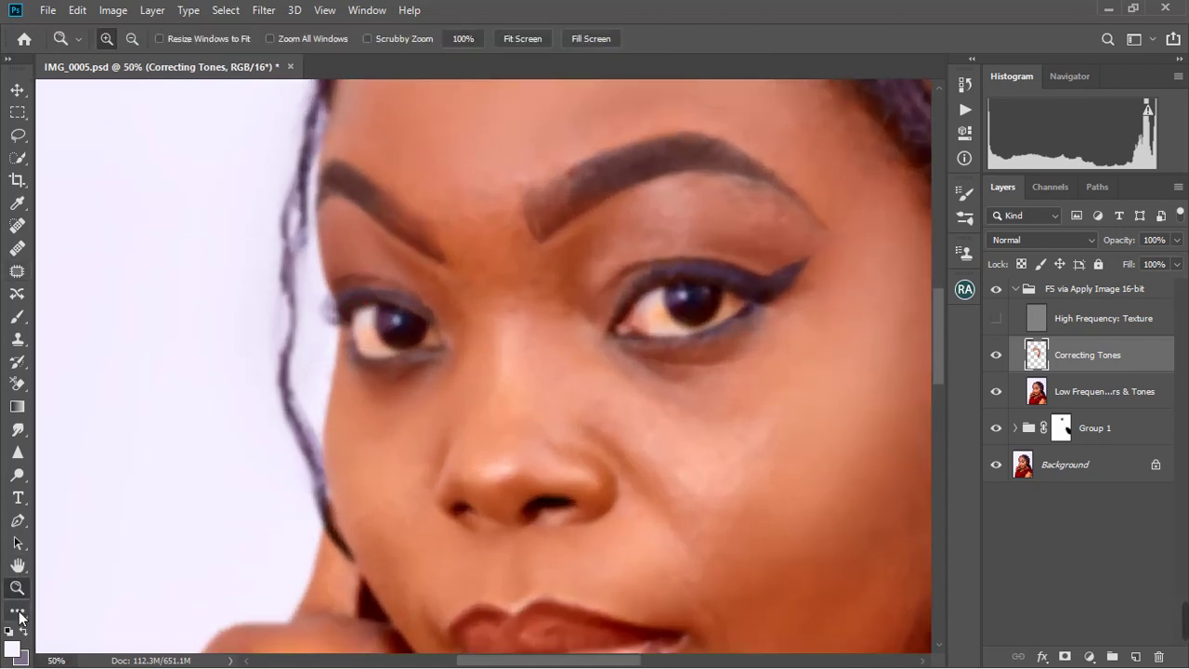
# Step: Return to the Mixer Brush and size it around 170 px for the area between the brows
pyautogui.press('b')
pyautogui.keyDown('alt'); pyautogui.rightClick(439, 215); pyautogui.keyUp('alt')
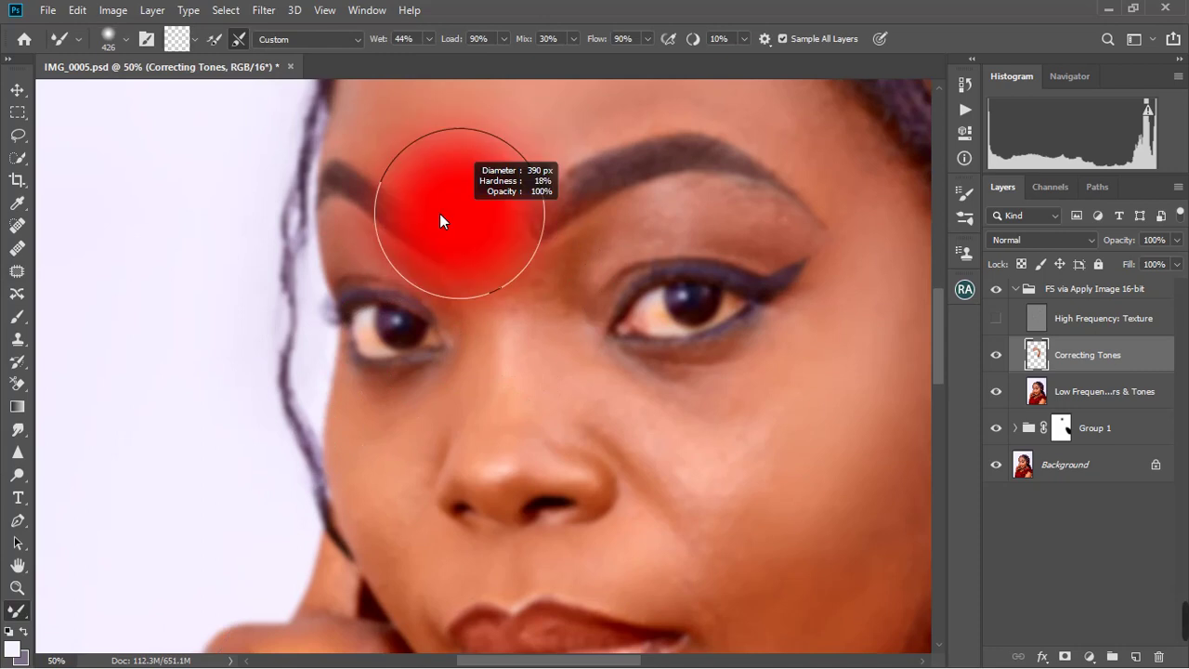
pyautogui.keyDown('alt'); pyautogui.rightClick(376, 267); pyautogui.keyUp('alt')
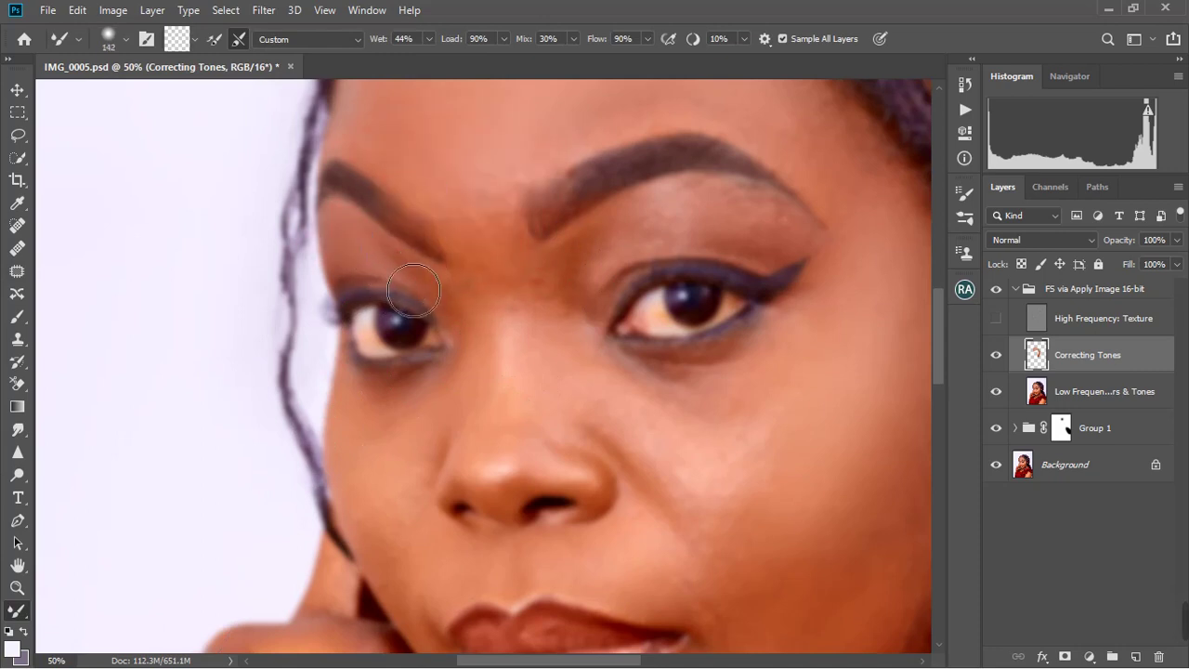
pyautogui.keyDown('alt'); pyautogui.rightClick(367, 246); pyautogui.keyUp('alt')
pyautogui.keyDown('alt'); pyautogui.rightClick(363, 236); pyautogui.keyUp('alt')
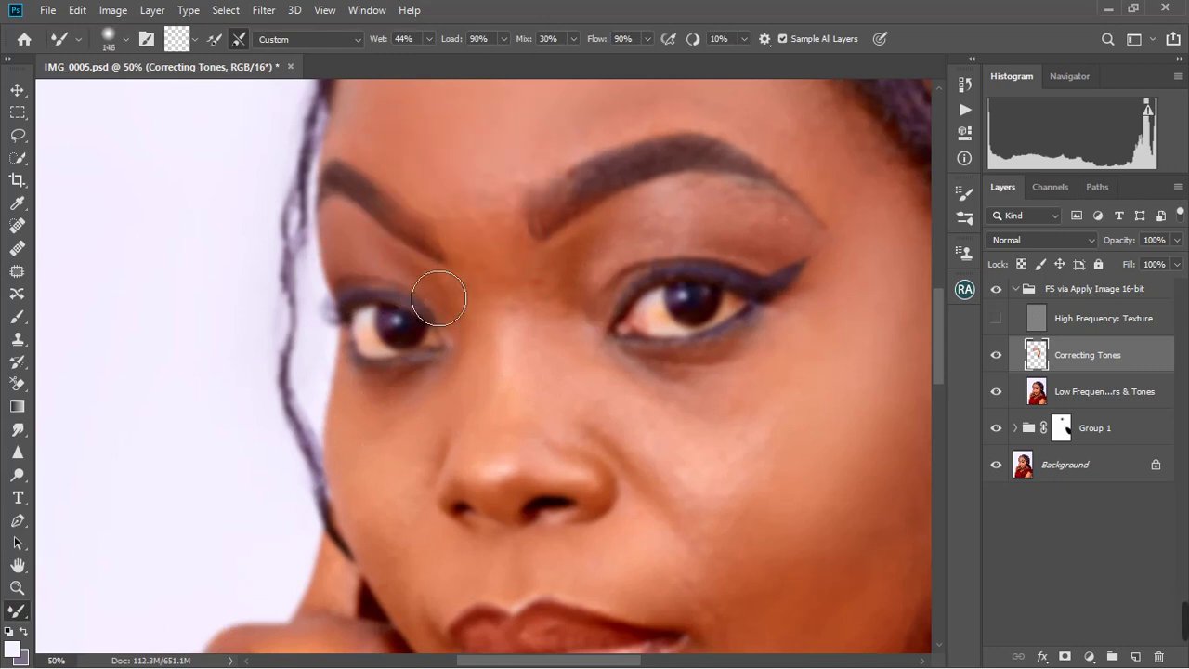
pyautogui.keyDown('alt'); pyautogui.rightClick(474, 282); pyautogui.keyUp('alt')
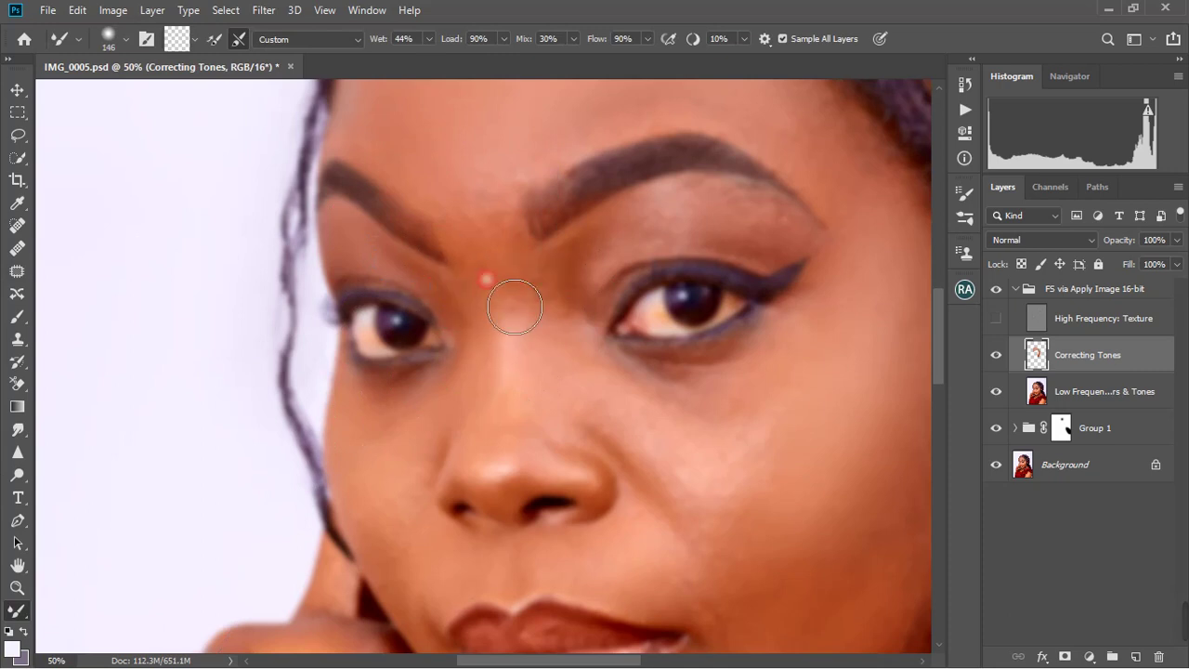
pyautogui.keyDown('alt'); pyautogui.rightClick(517, 279); pyautogui.keyUp('alt')
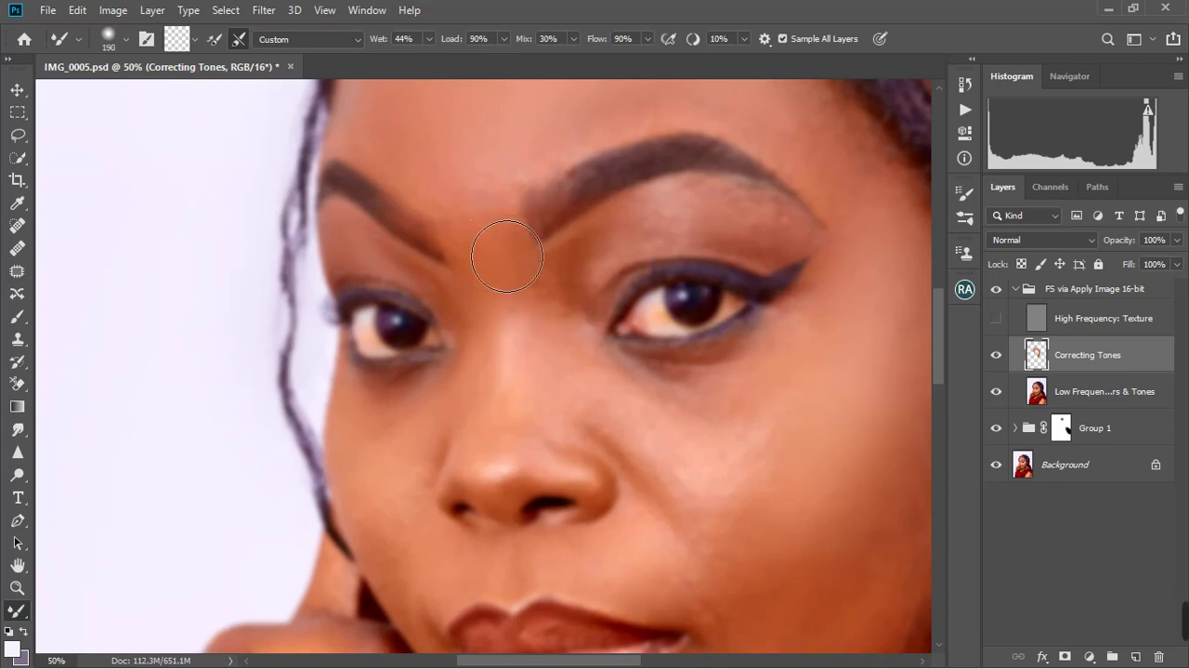
pyautogui.keyDown('alt'); pyautogui.rightClick(478, 186); pyautogui.keyUp('alt')
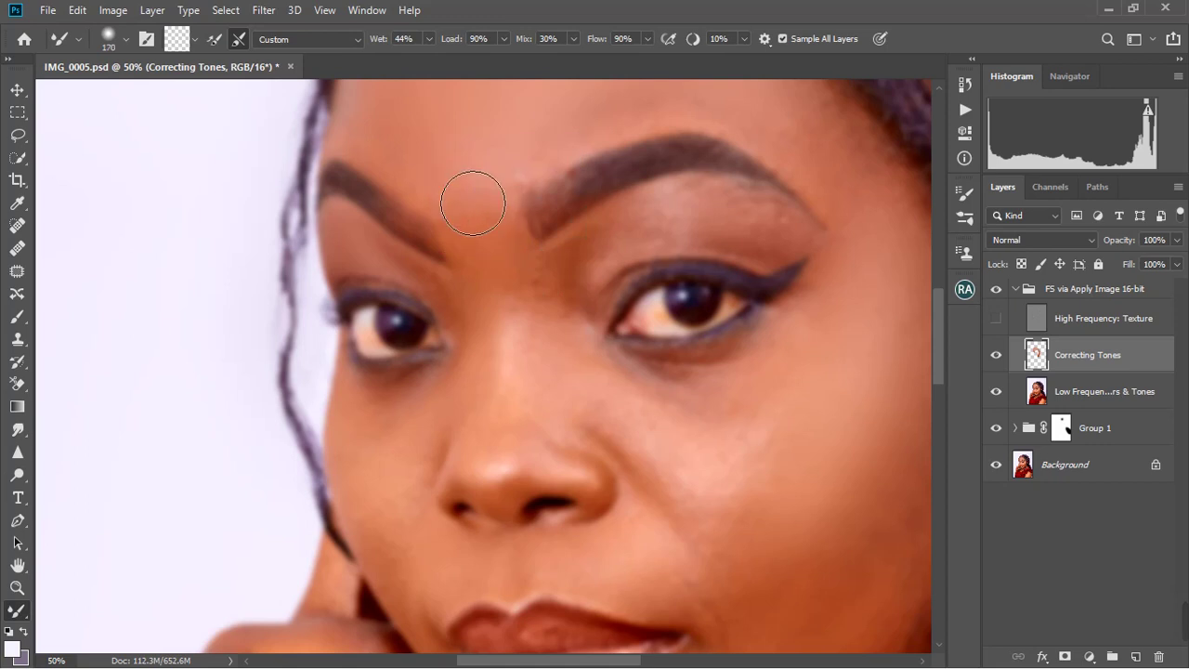
pyautogui.keyDown('alt'); pyautogui.rightClick(425, 159); pyautogui.keyUp('alt')
pyautogui.keyDown('alt'); pyautogui.rightClick(545, 207); pyautogui.keyUp('alt')
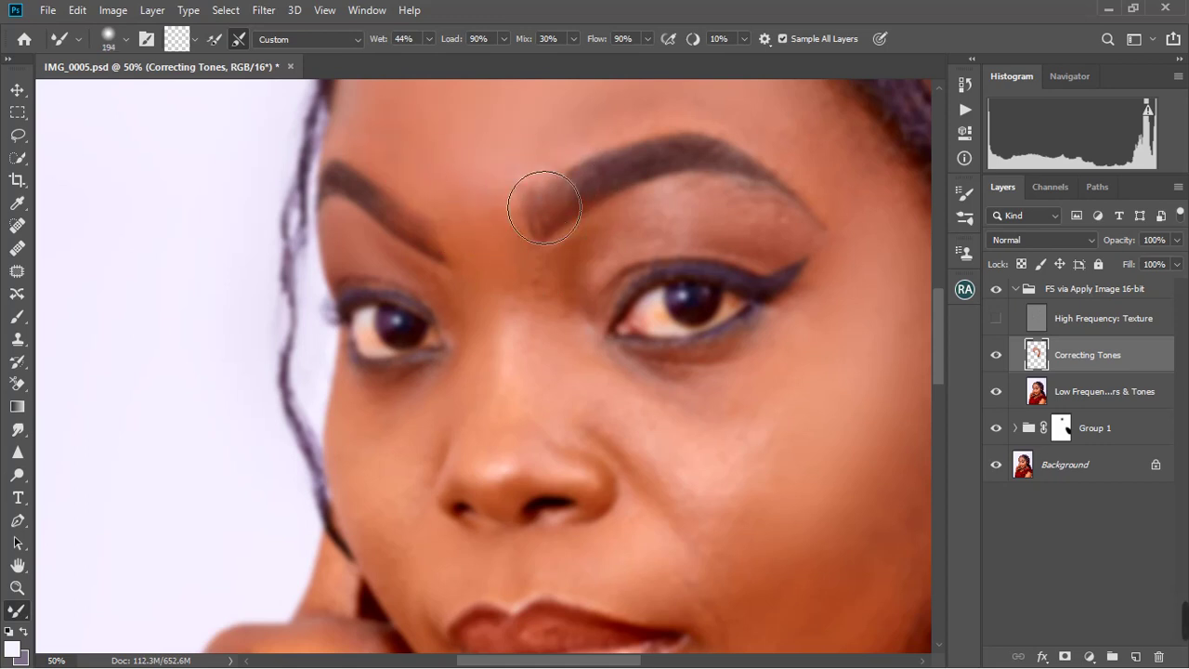
pyautogui.keyDown('alt'); pyautogui.rightClick(576, 166); pyautogui.keyUp('alt')
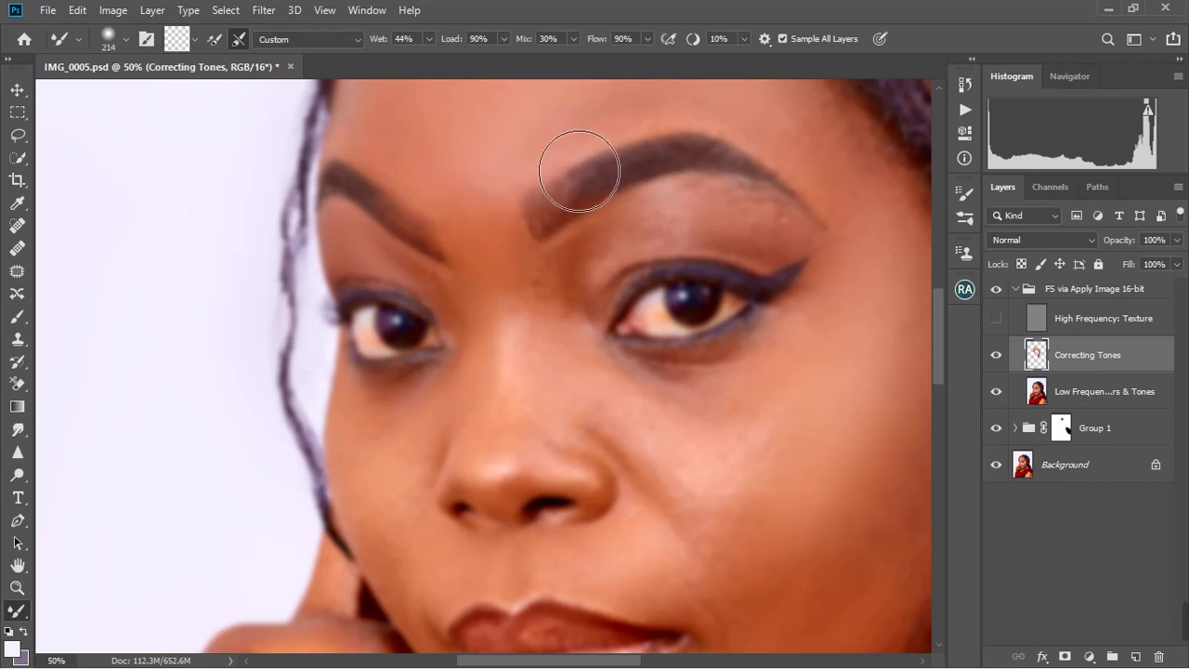
# Step: Soften and lighten the inner eyebrow edge and nose bridge, adjusting brush size as needed
pyautogui.scroll(1, 554, 201)
pyautogui.keyDown('alt'); pyautogui.rightClick(623, 133); pyautogui.keyUp('alt')
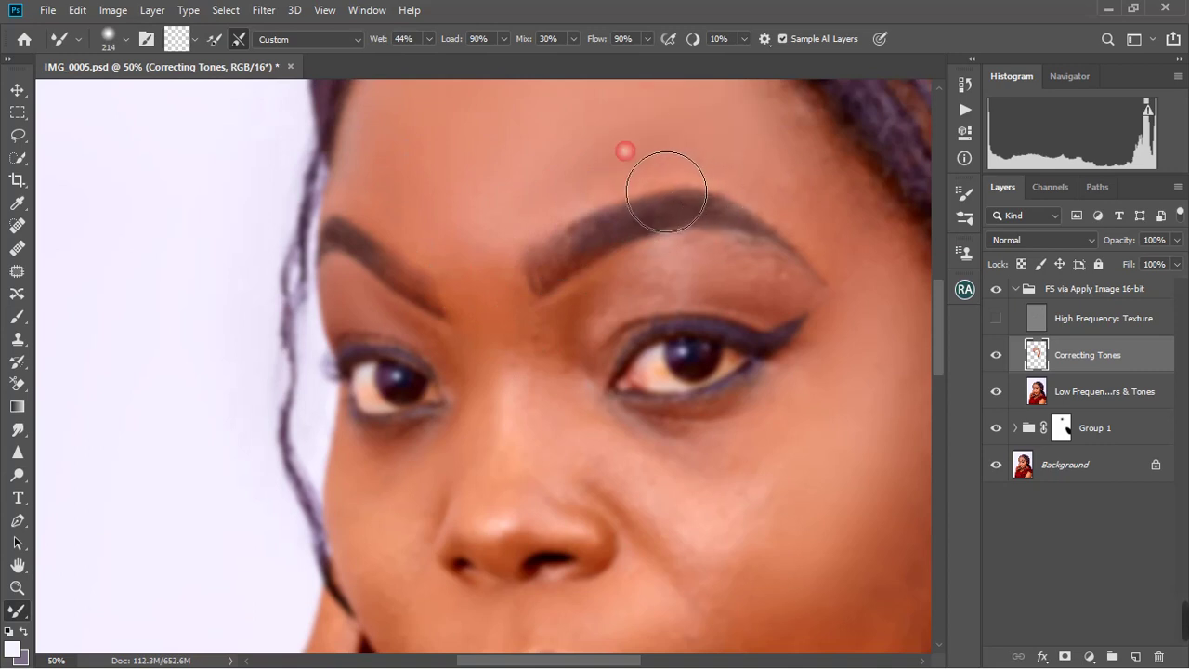
pyautogui.moveTo(618, 211); pyautogui.dragTo(547, 279)
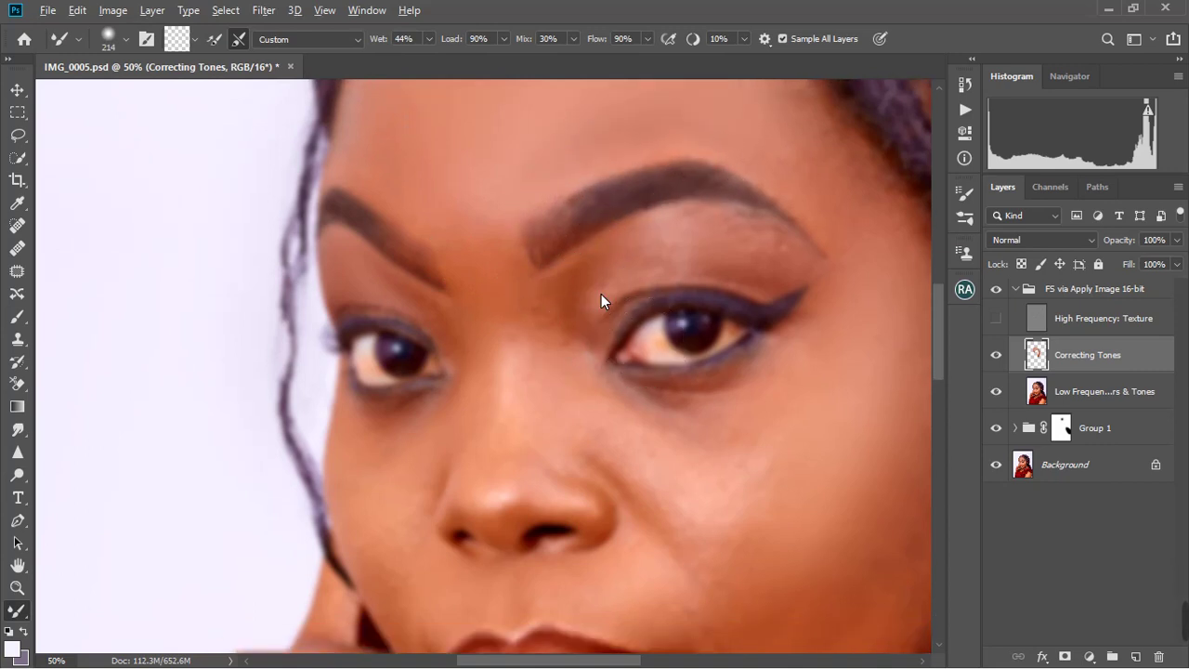
pyautogui.keyDown('alt'); pyautogui.rightClick(576, 279); pyautogui.keyUp('alt')
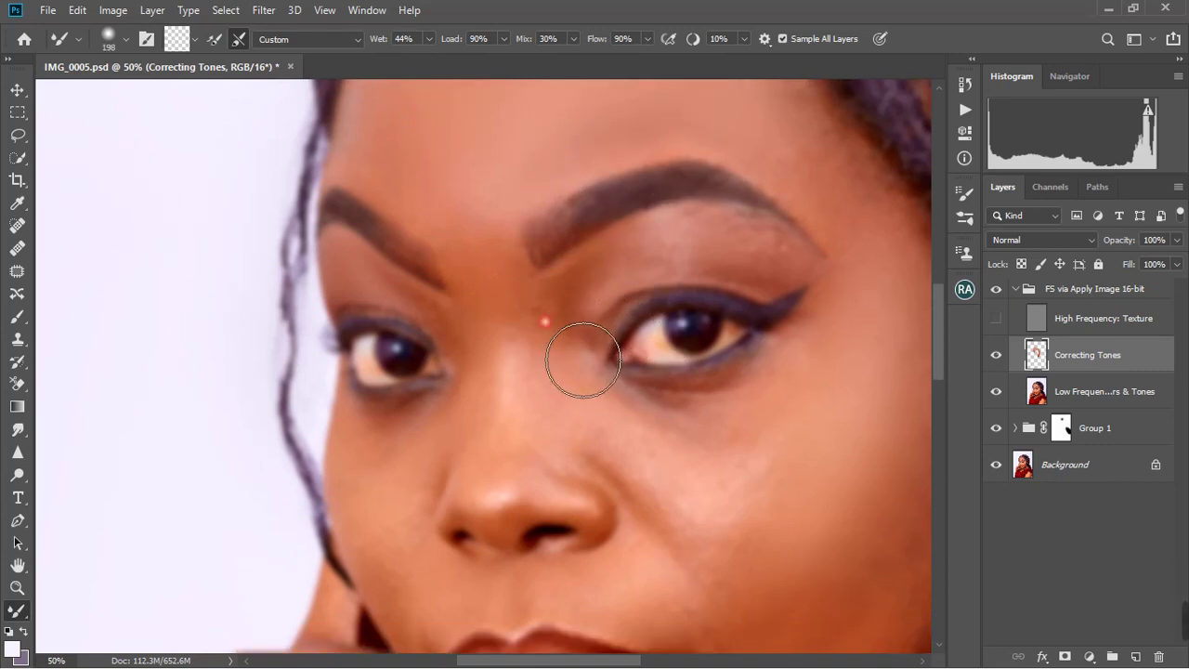
pyautogui.keyDown('alt'); pyautogui.rightClick(574, 386); pyautogui.keyUp('alt')
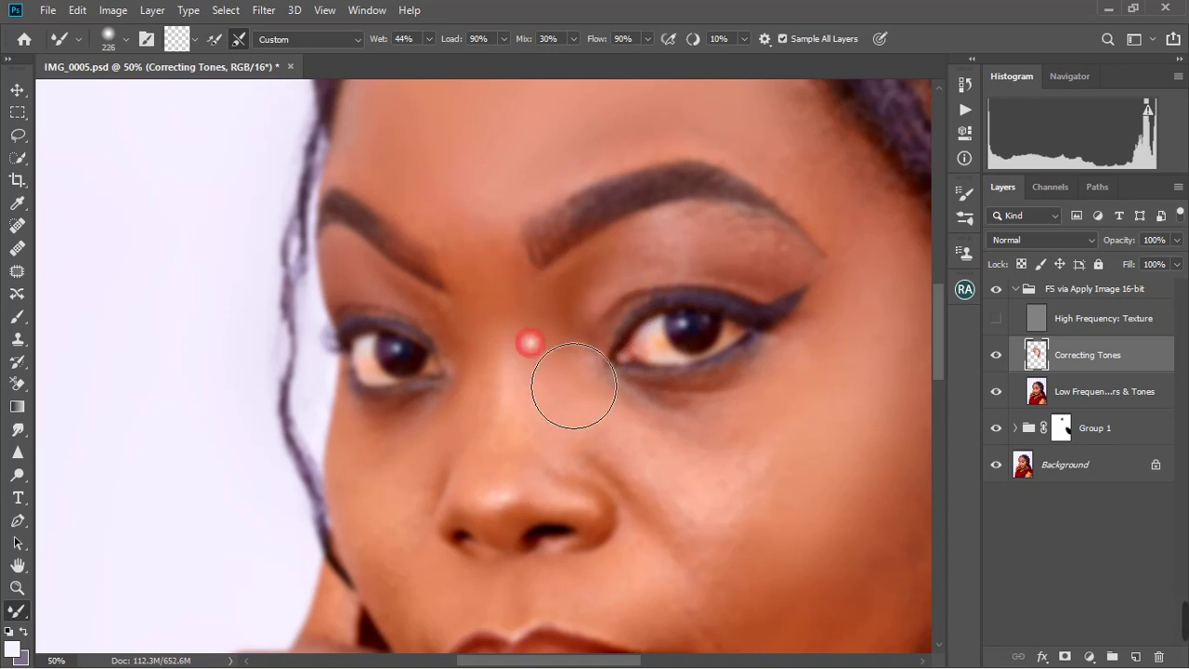
pyautogui.scroll(-2, 573, 386)
pyautogui.keyDown('alt'); pyautogui.rightClick(542, 363); pyautogui.keyUp('alt')
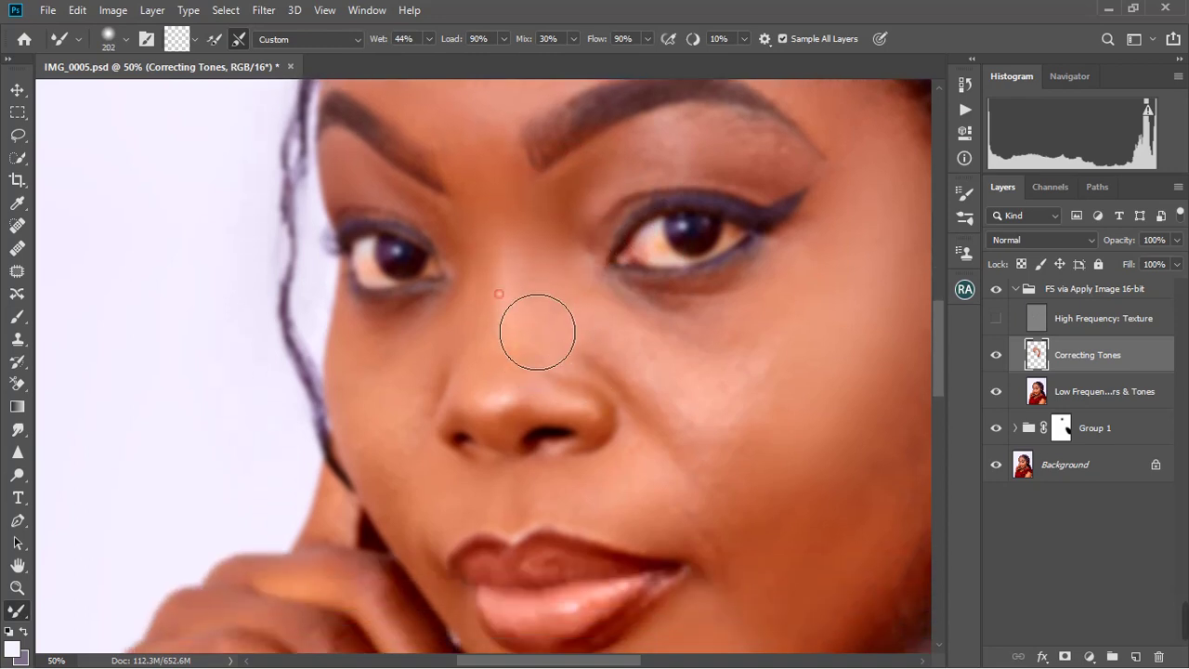
# Step: Resize the blending brush repeatedly while positioned over the inner eye corner
pyautogui.keyDown('alt'); pyautogui.rightClick(579, 325); pyautogui.keyUp('alt')
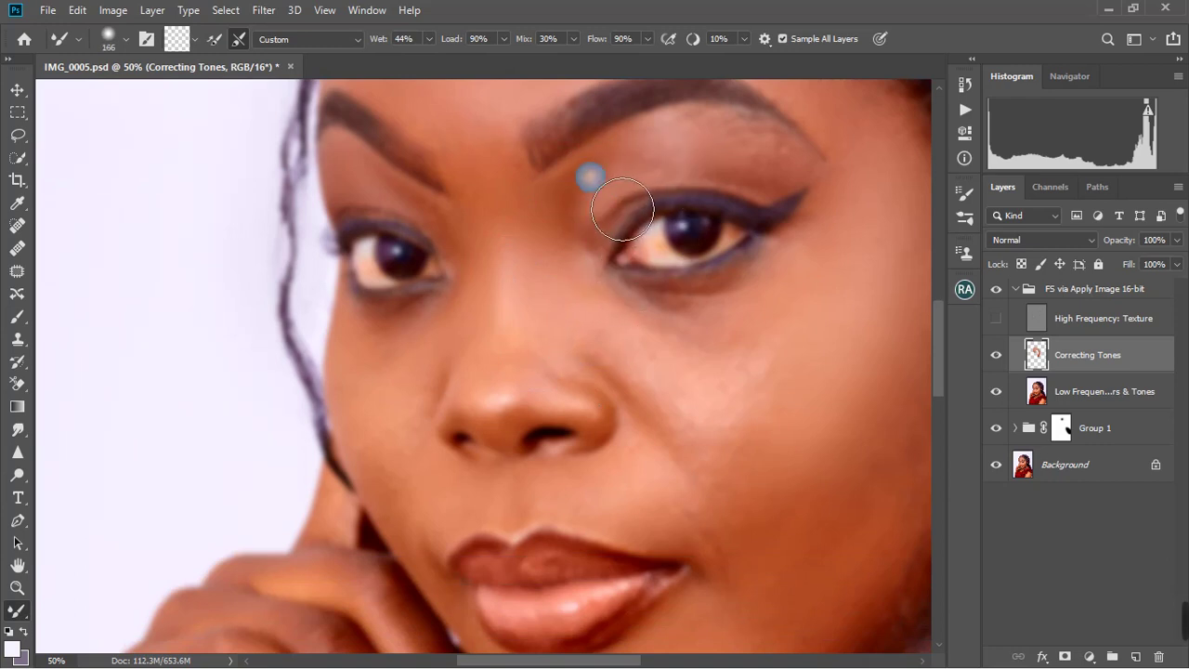
pyautogui.keyDown('alt'); pyautogui.rightClick(569, 198); pyautogui.keyUp('alt')
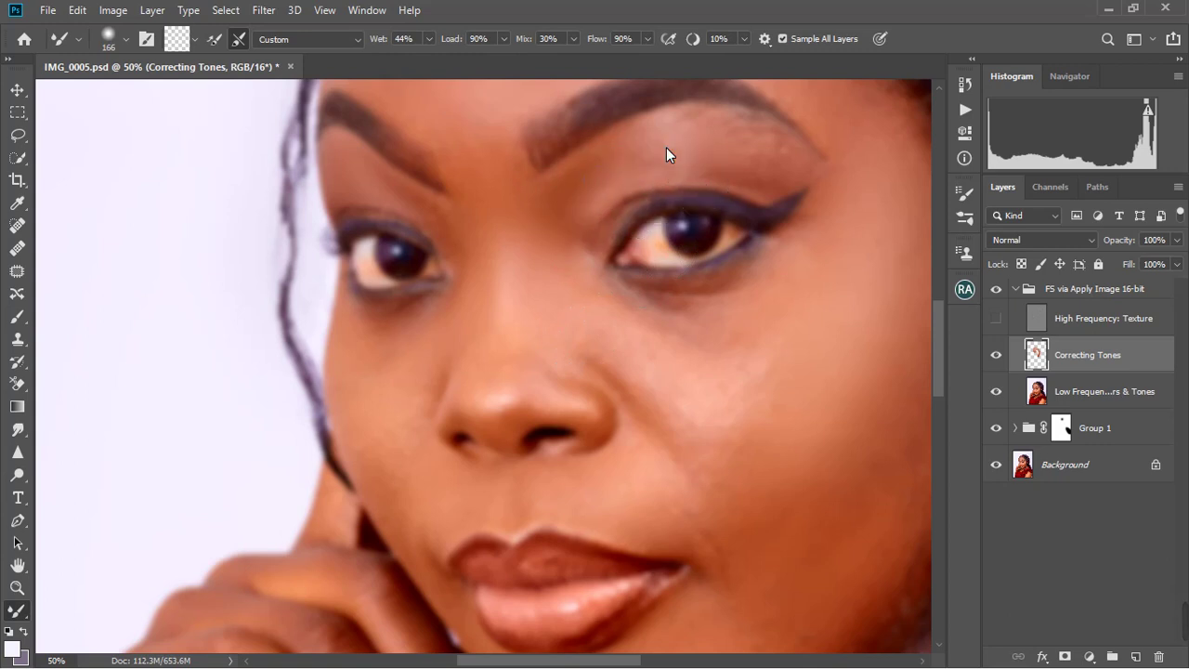
pyautogui.keyDown('alt'); pyautogui.rightClick(717, 183); pyautogui.keyUp('alt')
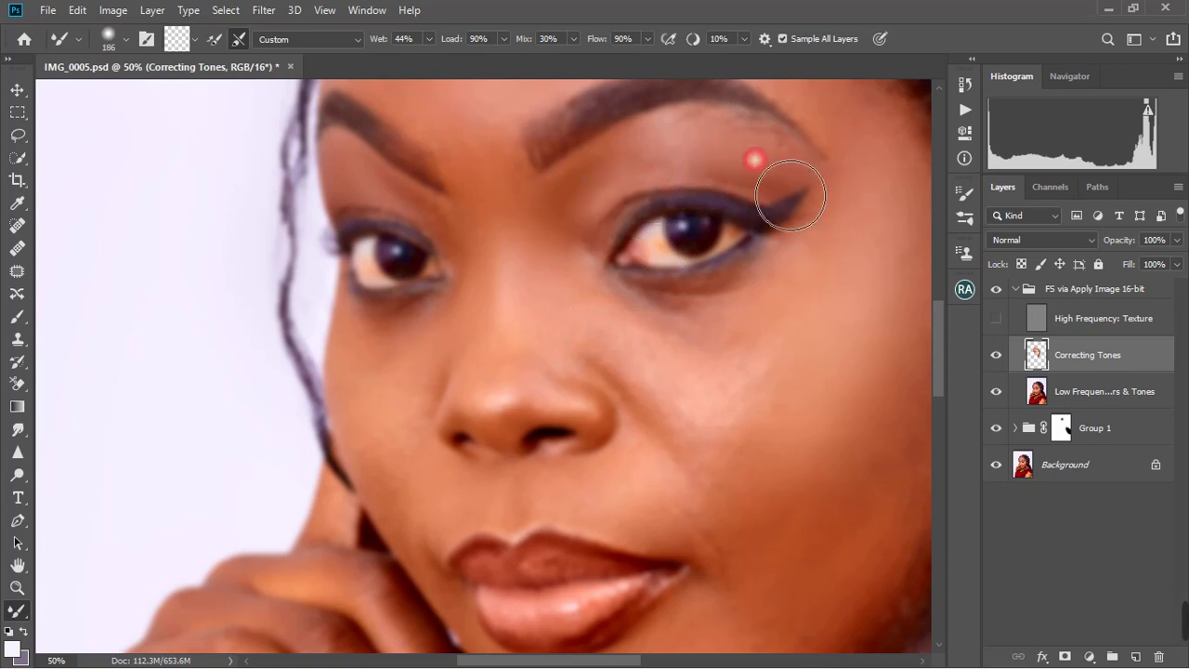
pyautogui.keyDown('alt'); pyautogui.rightClick(690, 170); pyautogui.keyUp('alt')
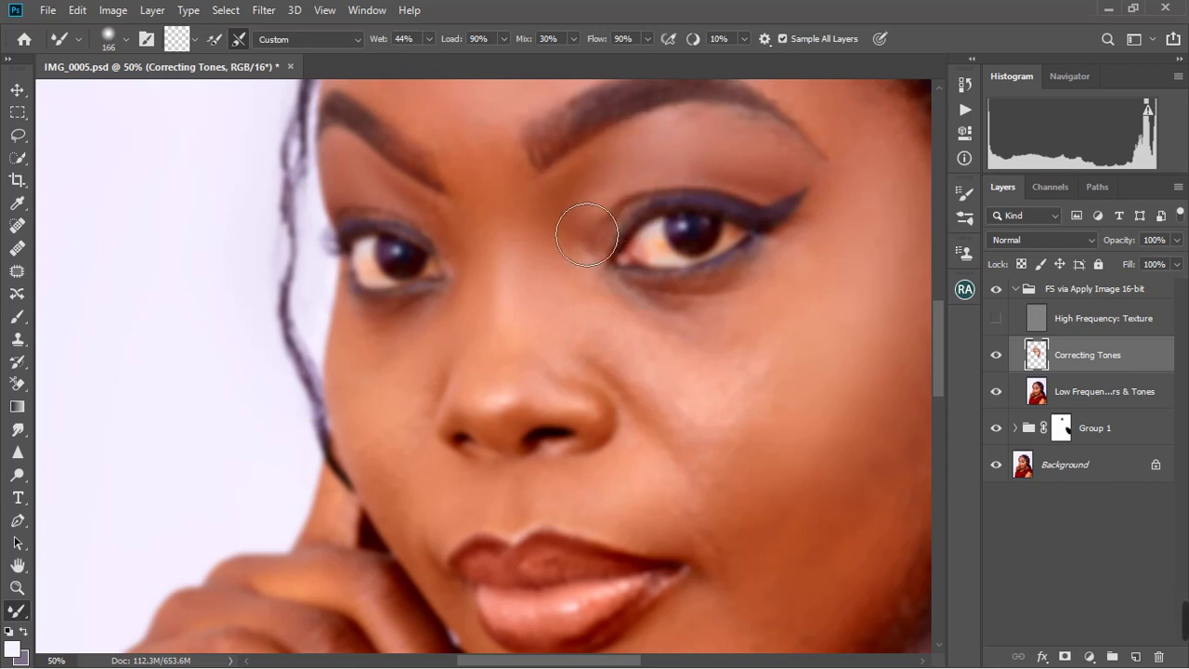
pyautogui.keyDown('alt'); pyautogui.rightClick(564, 200); pyautogui.keyUp('alt')
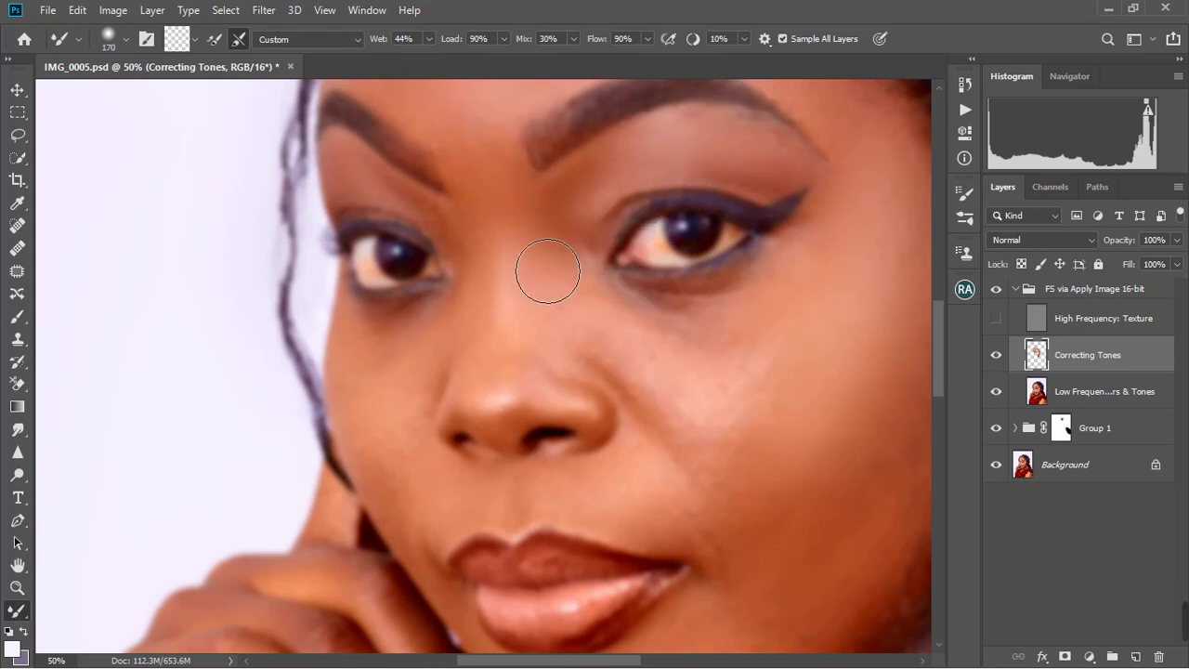
pyautogui.keyDown('alt'); pyautogui.rightClick(540, 239); pyautogui.keyUp('alt')
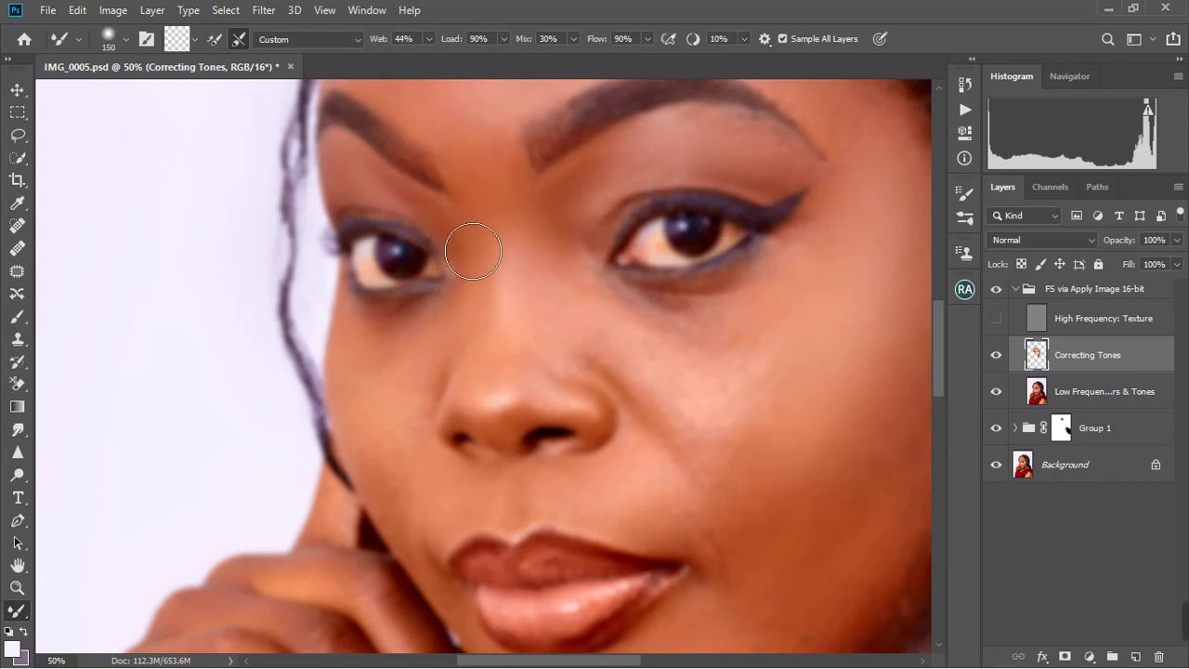
pyautogui.keyDown('alt'); pyautogui.rightClick(477, 252); pyautogui.keyUp('alt')
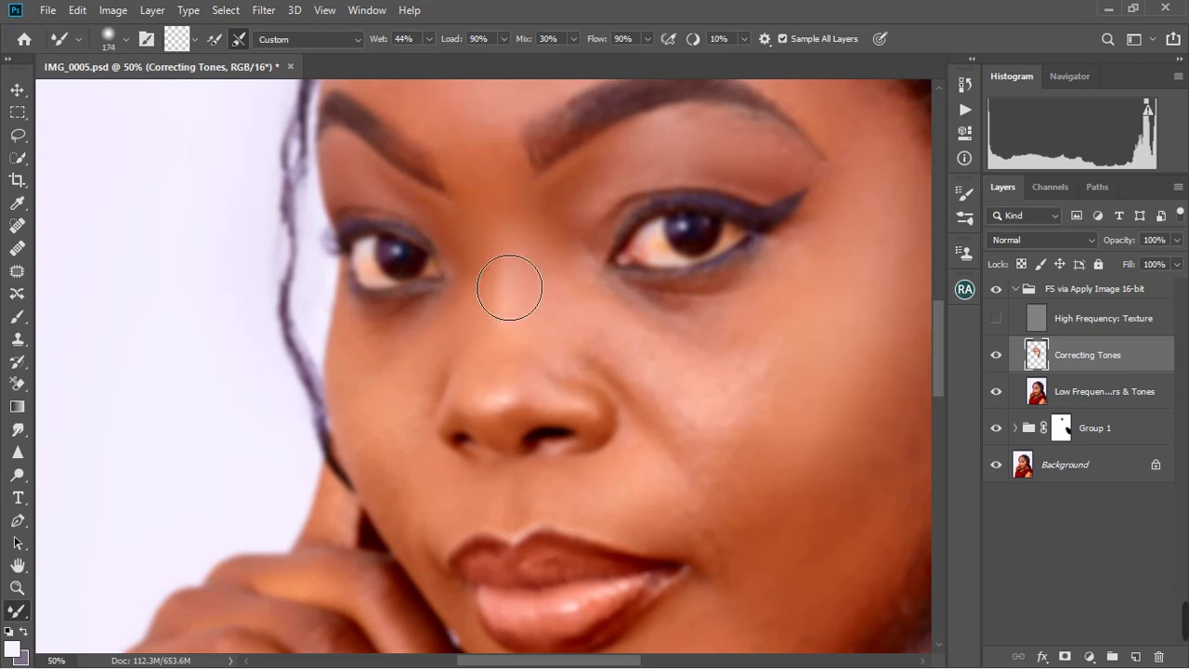
pyautogui.scroll(-2, 509, 288)
pyautogui.keyDown('alt'); pyautogui.rightClick(505, 217); pyautogui.keyUp('alt')
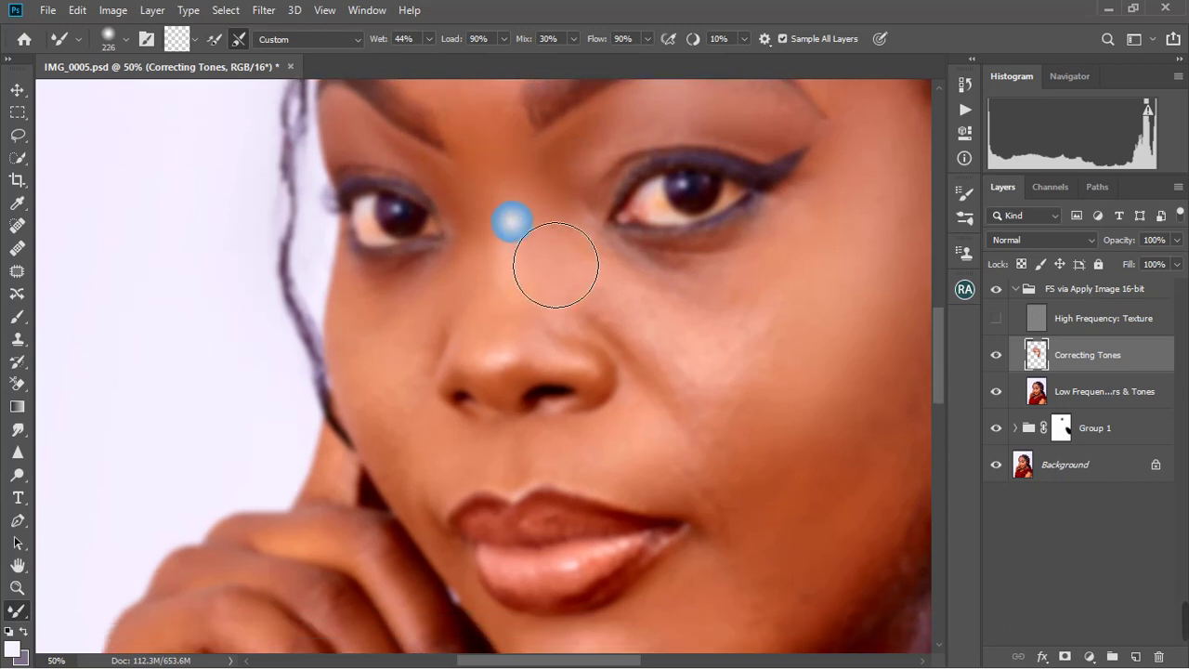
pyautogui.keyDown('alt'); pyautogui.rightClick(515, 218); pyautogui.keyUp('alt')
pyautogui.keyDown('alt'); pyautogui.rightClick(549, 257); pyautogui.keyUp('alt')
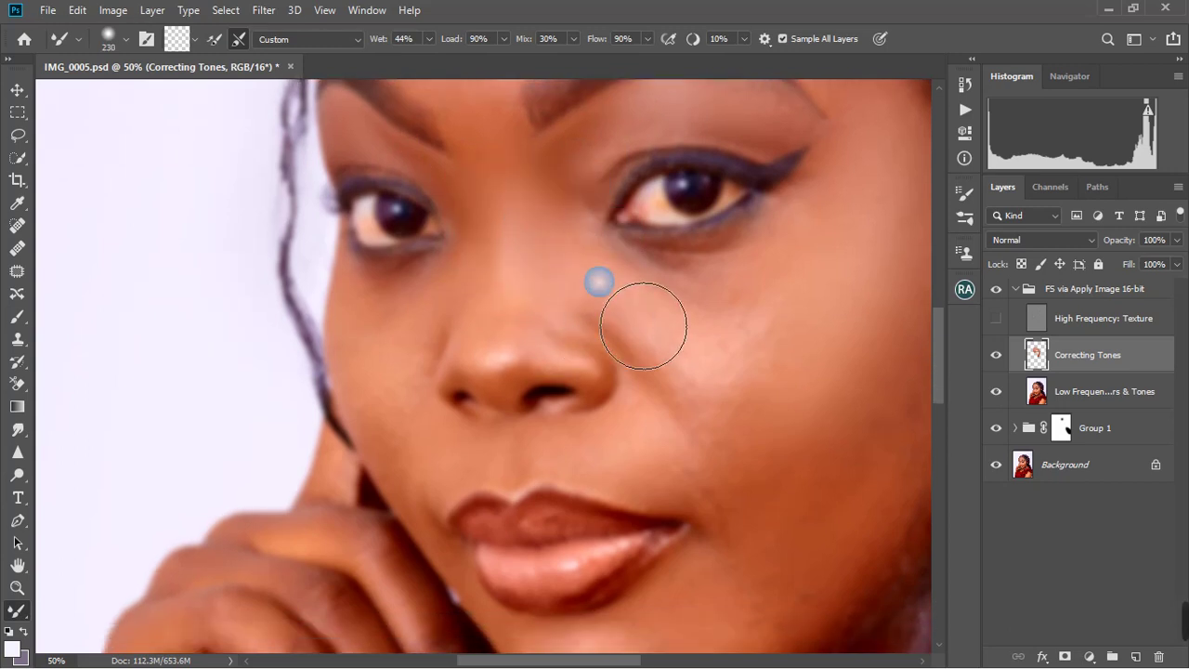
# Step: Blend the cheek skin beside the nose and below the eye, then refine with a smaller brush
pyautogui.keyDown('alt'); pyautogui.rightClick(736, 319); pyautogui.keyUp('alt')
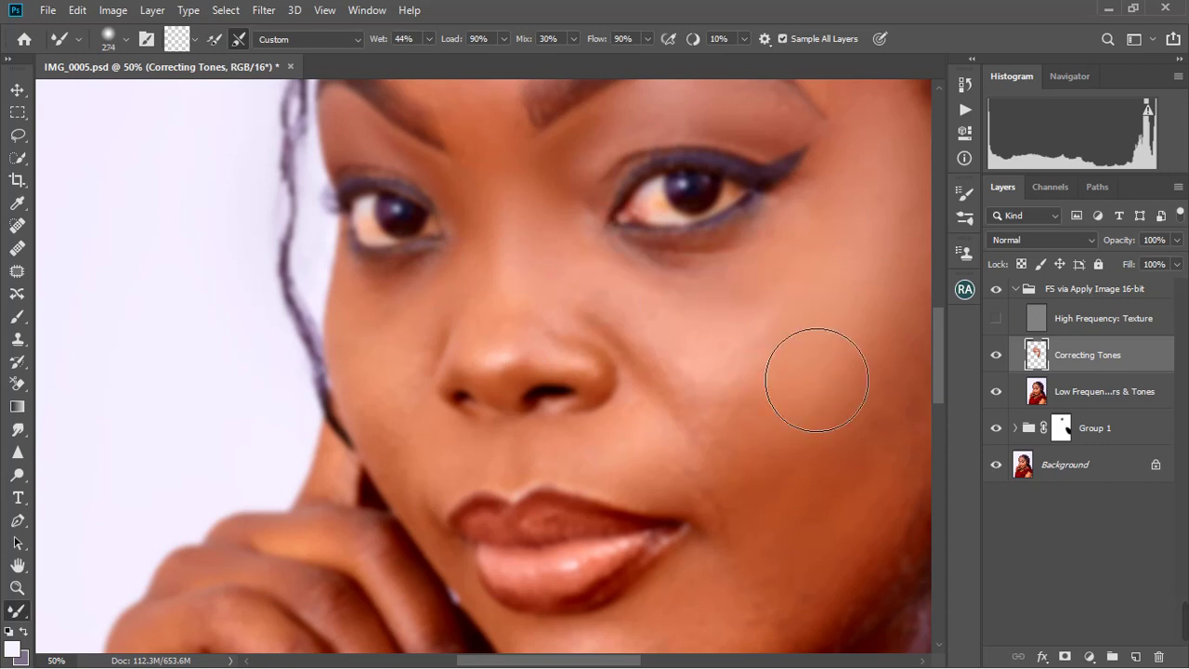
pyautogui.keyDown('alt'); pyautogui.rightClick(796, 297); pyautogui.keyUp('alt')
pyautogui.keyDown('alt'); pyautogui.rightClick(858, 208); pyautogui.keyUp('alt')
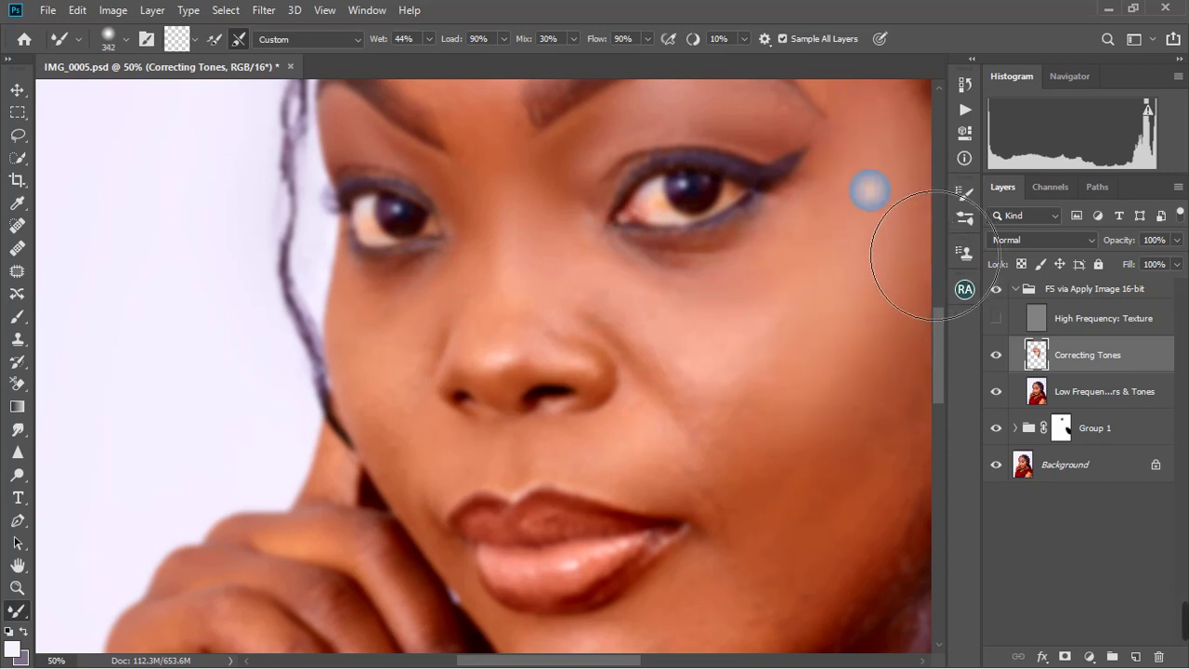
pyautogui.click(889, 318)
pyautogui.click(838, 355)
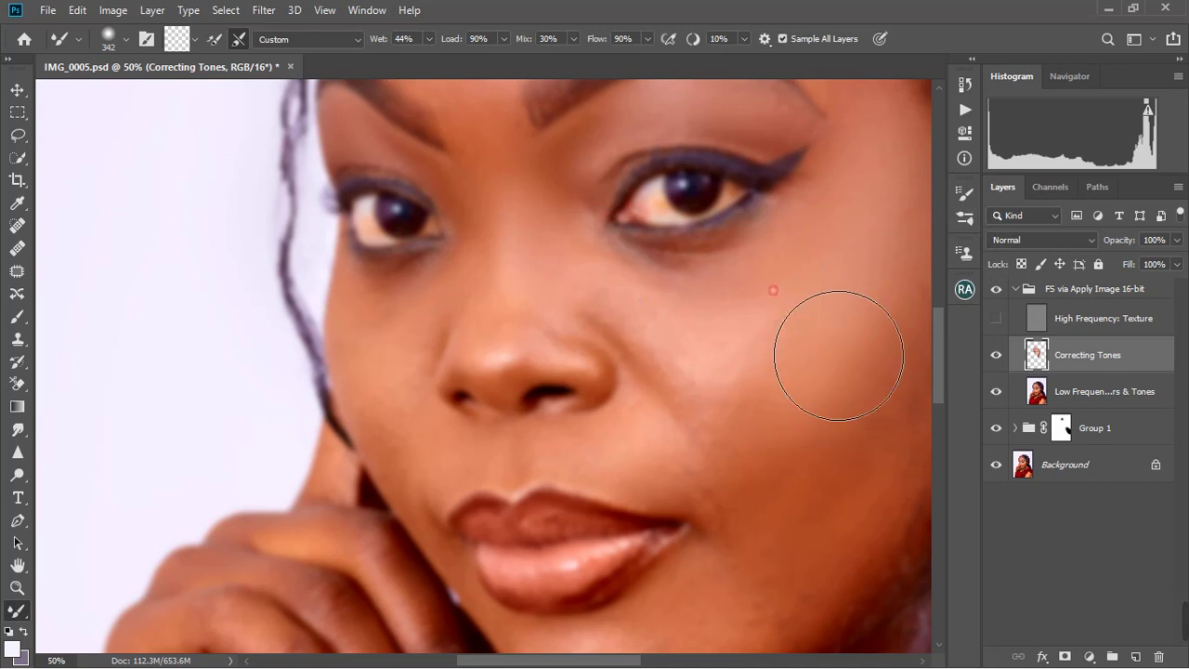
pyautogui.keyDown('alt'); pyautogui.rightClick(762, 284); pyautogui.keyUp('alt')
pyautogui.keyDown('alt'); pyautogui.rightClick(698, 279); pyautogui.keyUp('alt')
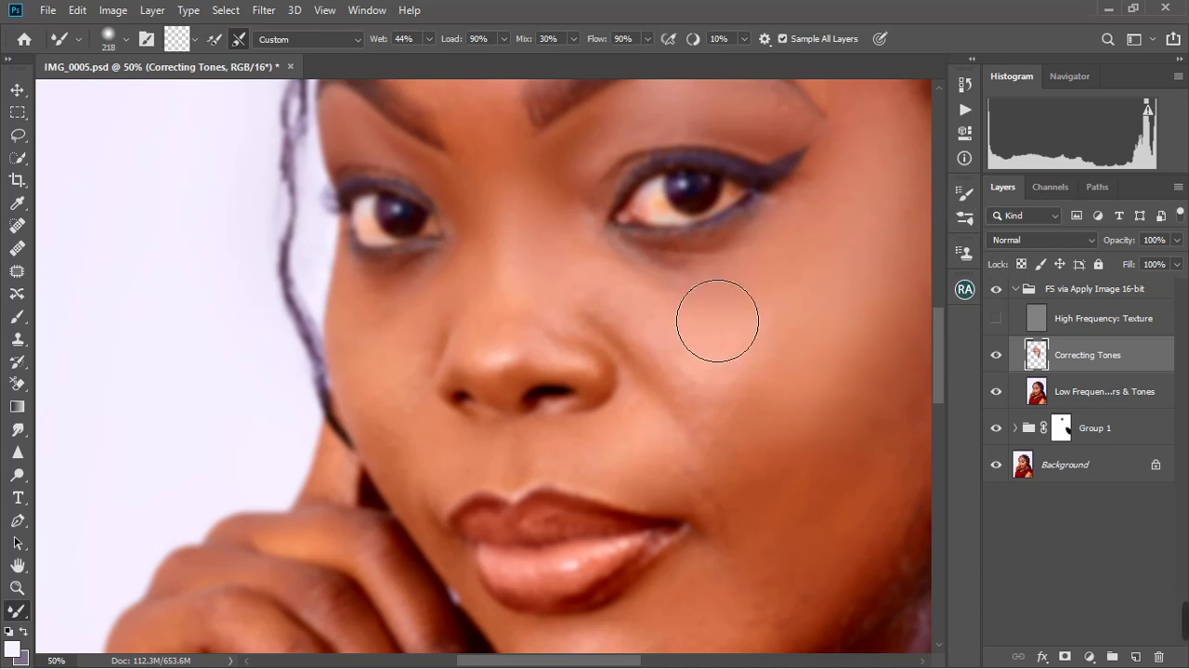
pyautogui.click(688, 320)
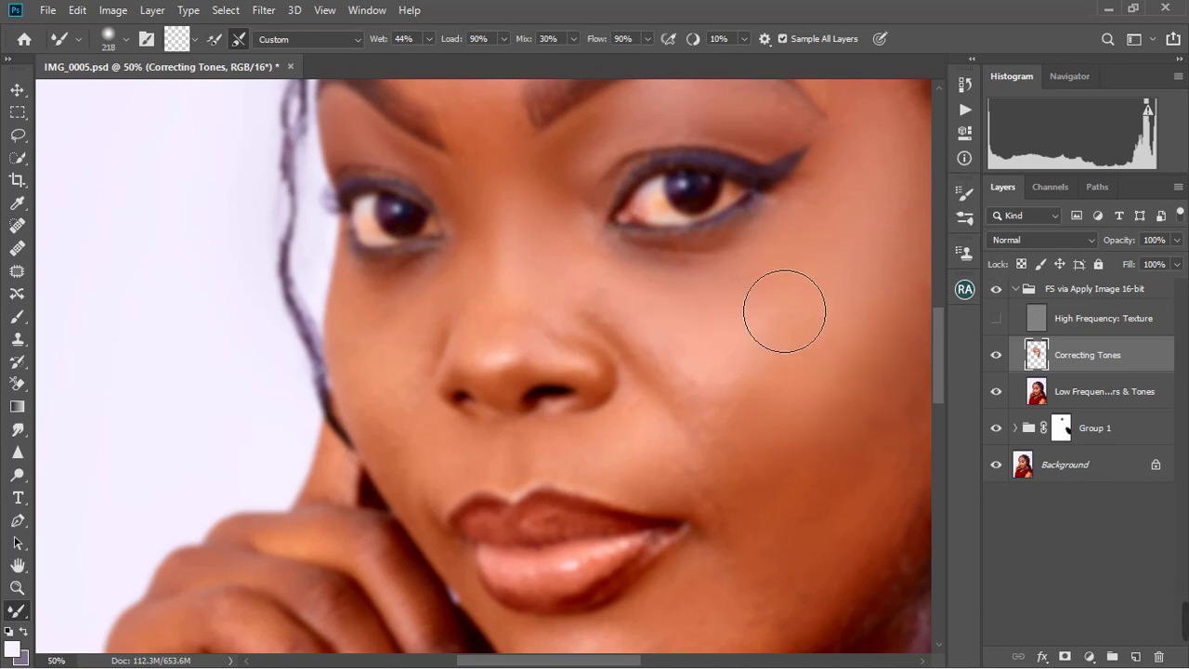
pyautogui.scroll(3, 791, 287)
# Step: With a smaller brush, blend the cheek beside the nose, the nose side, and the light patch by the nostril
pyautogui.keyDown('alt'); pyautogui.rightClick(655, 288); pyautogui.keyUp('alt')
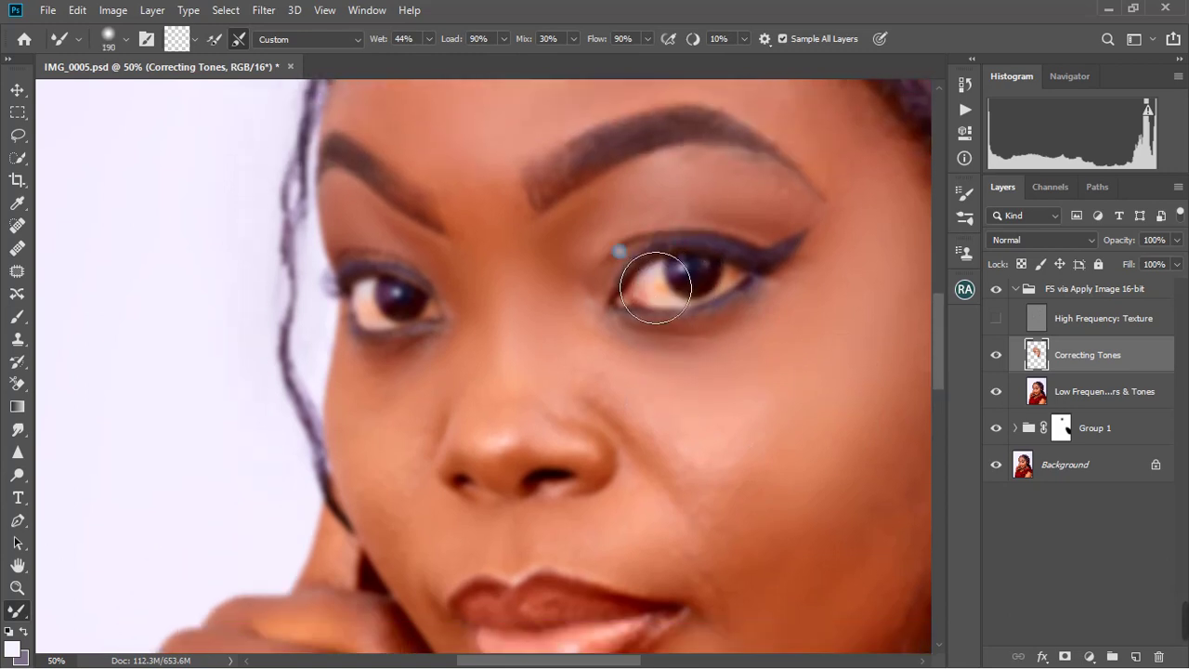
pyautogui.press('[')
pyautogui.press('[')
pyautogui.press('[')
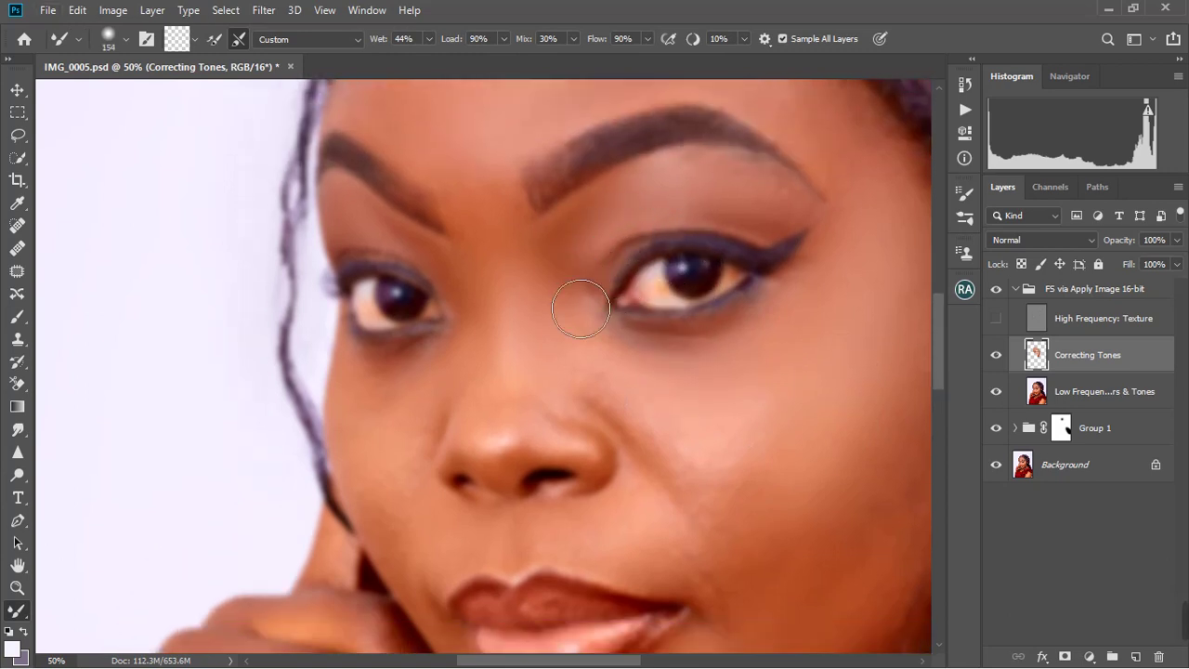
pyautogui.scroll(-3, 558, 335)
pyautogui.scroll(-2, 539, 338)
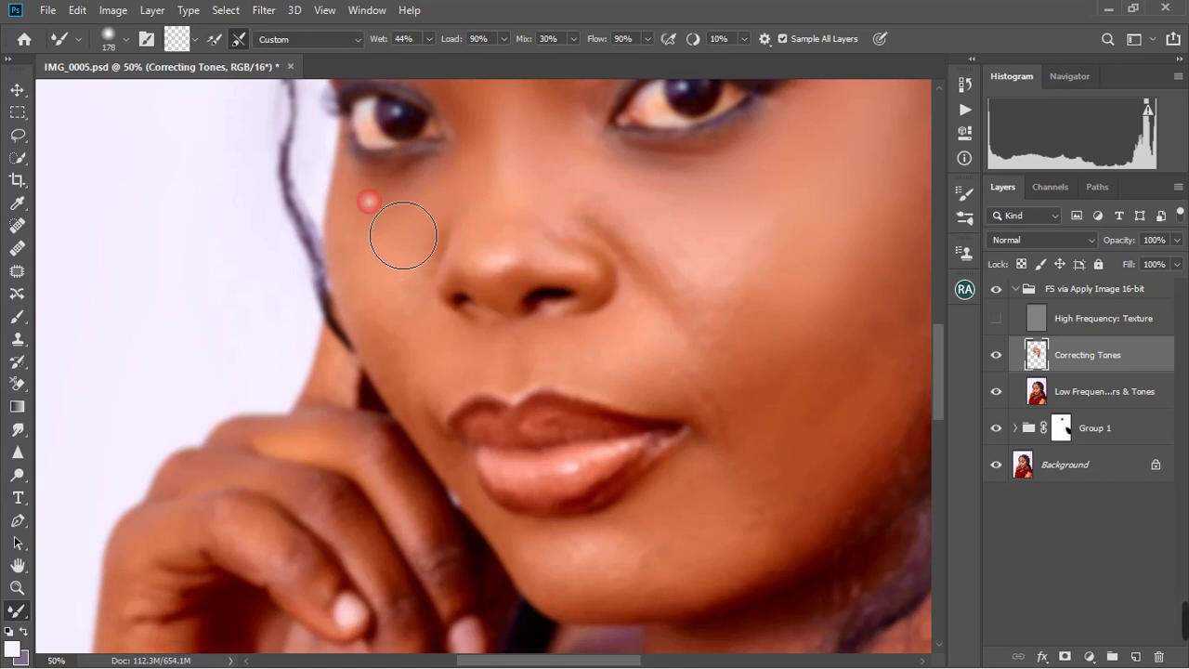
pyautogui.moveTo(398, 279); pyautogui.dragTo(364, 244)
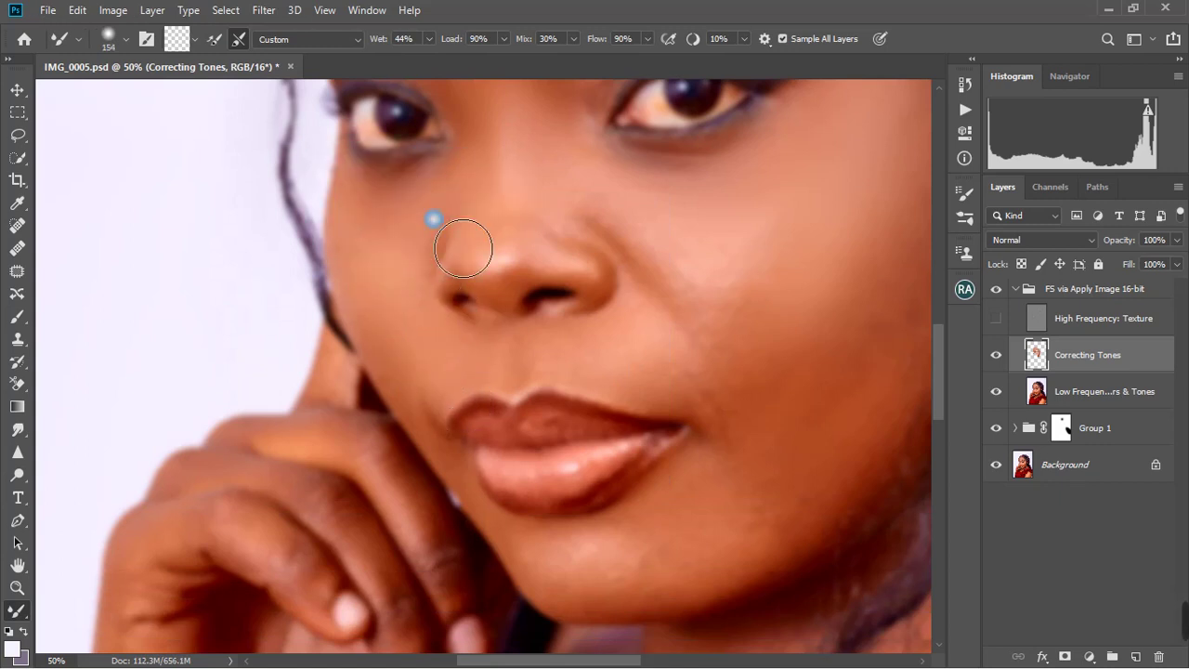
pyautogui.moveTo(448, 352); pyautogui.dragTo(454, 378)
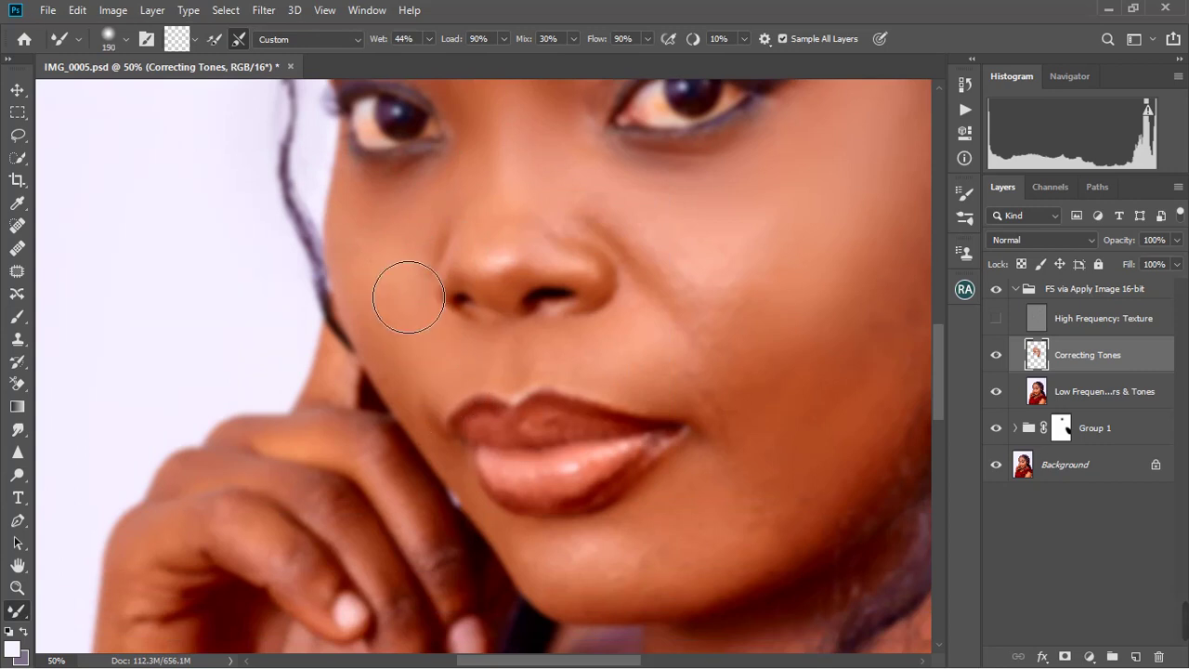
pyautogui.moveTo(599, 244); pyautogui.dragTo(558, 252)
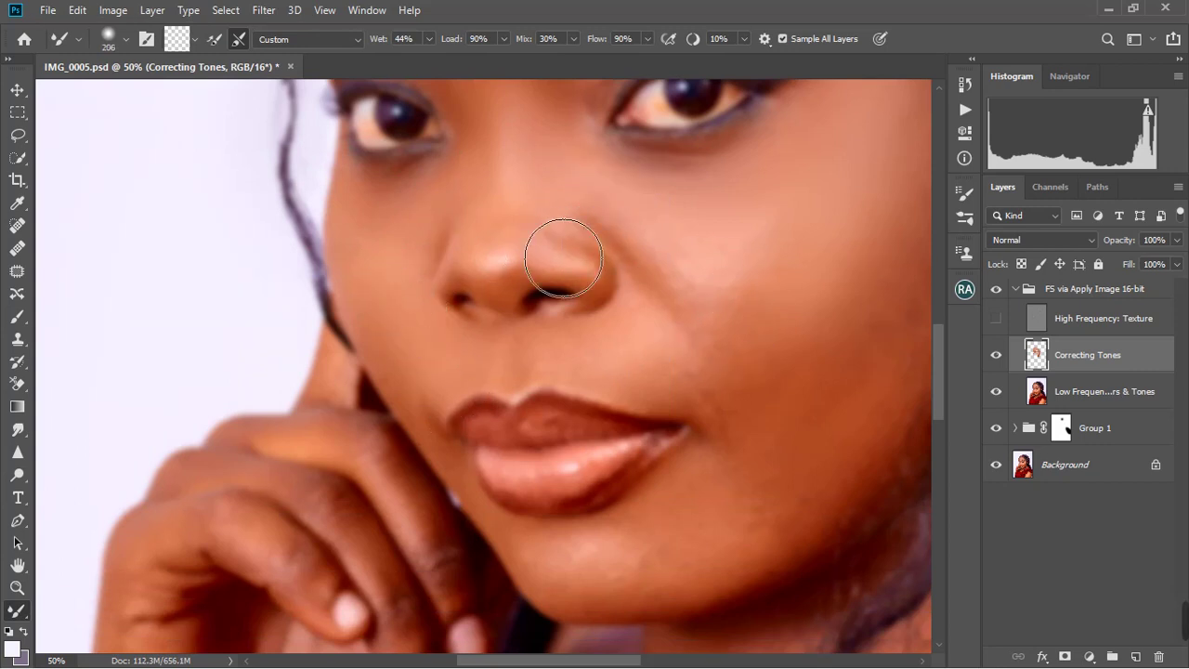
# Step: Fit the photo on screen, then zoom to 33.3% on the face
pyautogui.click(15, 589)
pyautogui.rightClick(593, 264)
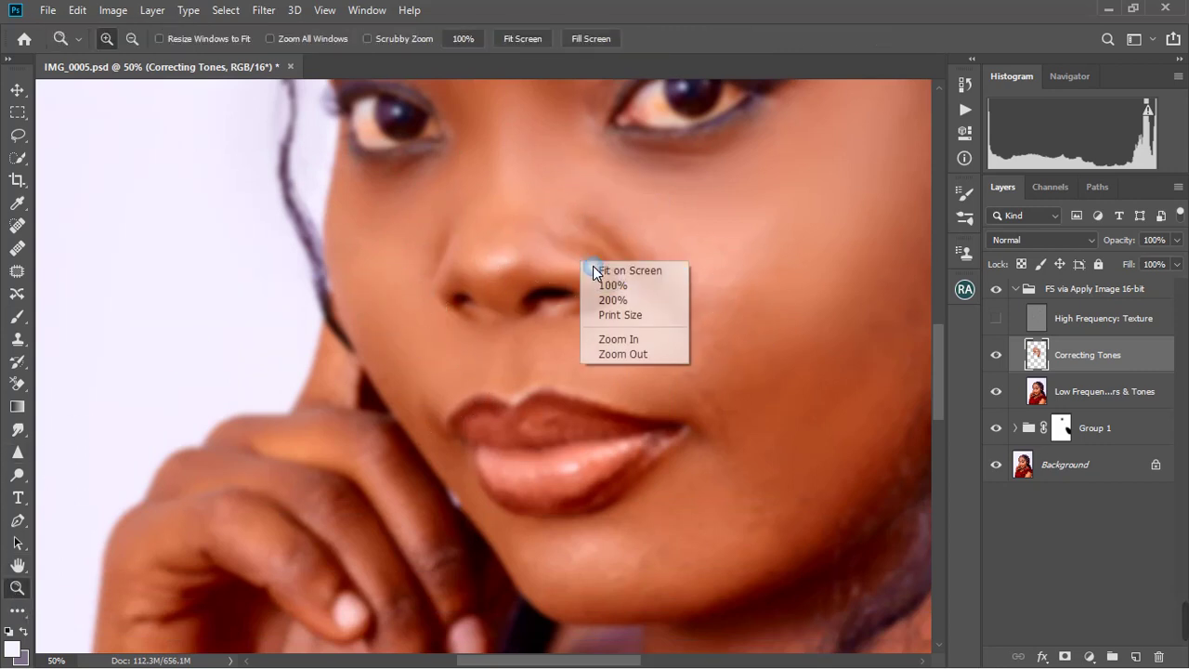
pyautogui.click(607, 270)
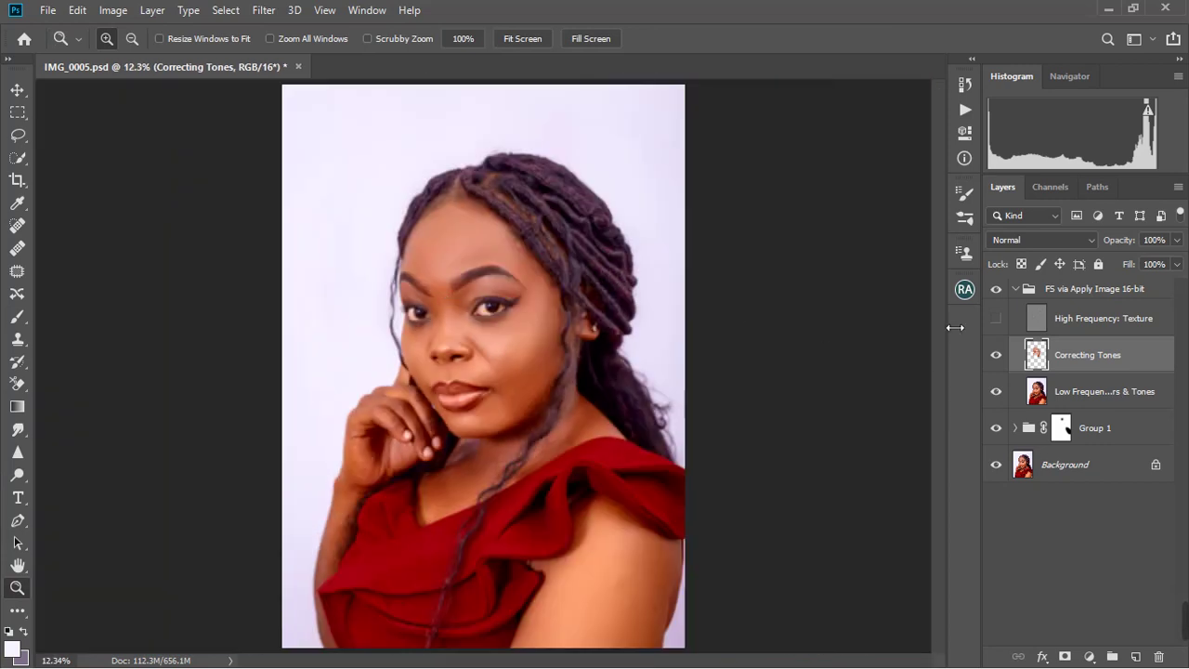
pyautogui.click(435, 309)
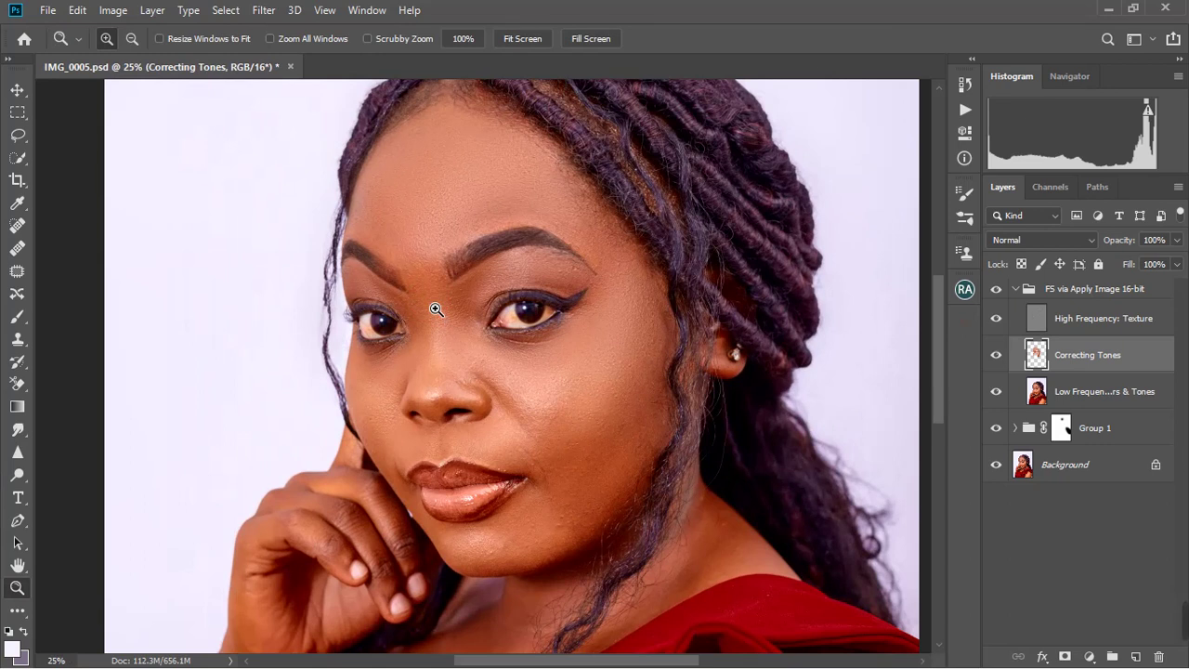
pyautogui.click(436, 310)
pyautogui.scroll(-3, 483, 363)
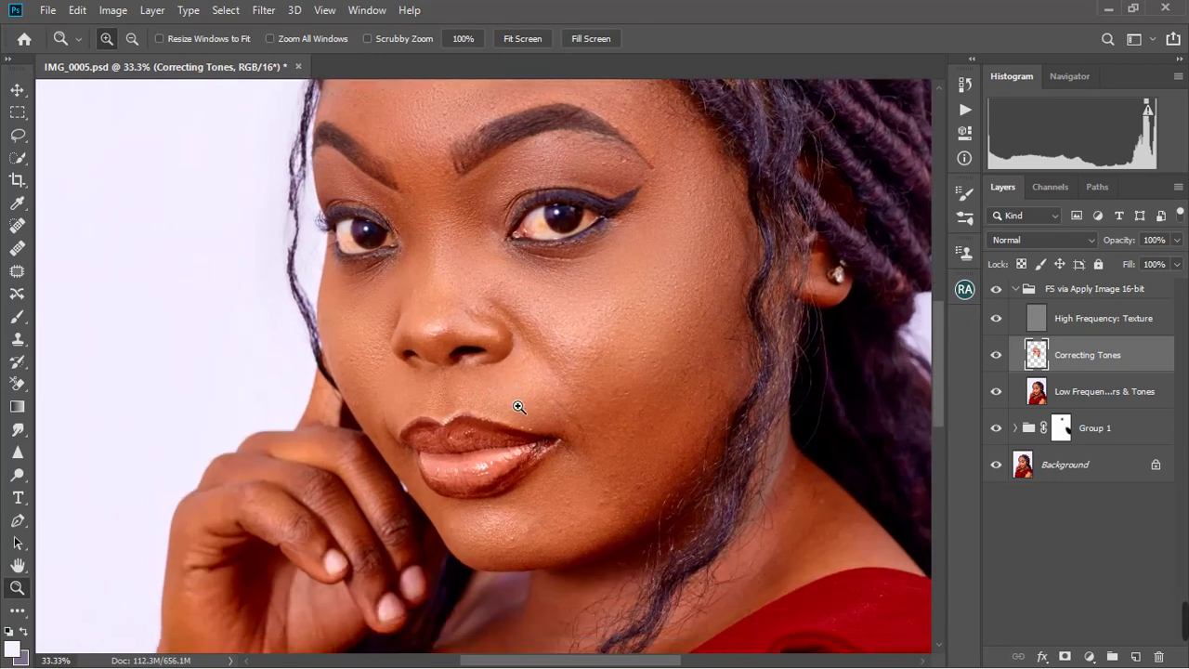
# Step: Hide the High Frequency: Texture layer and return to the Mixer Brush at 428 px
pyautogui.click(997, 319)
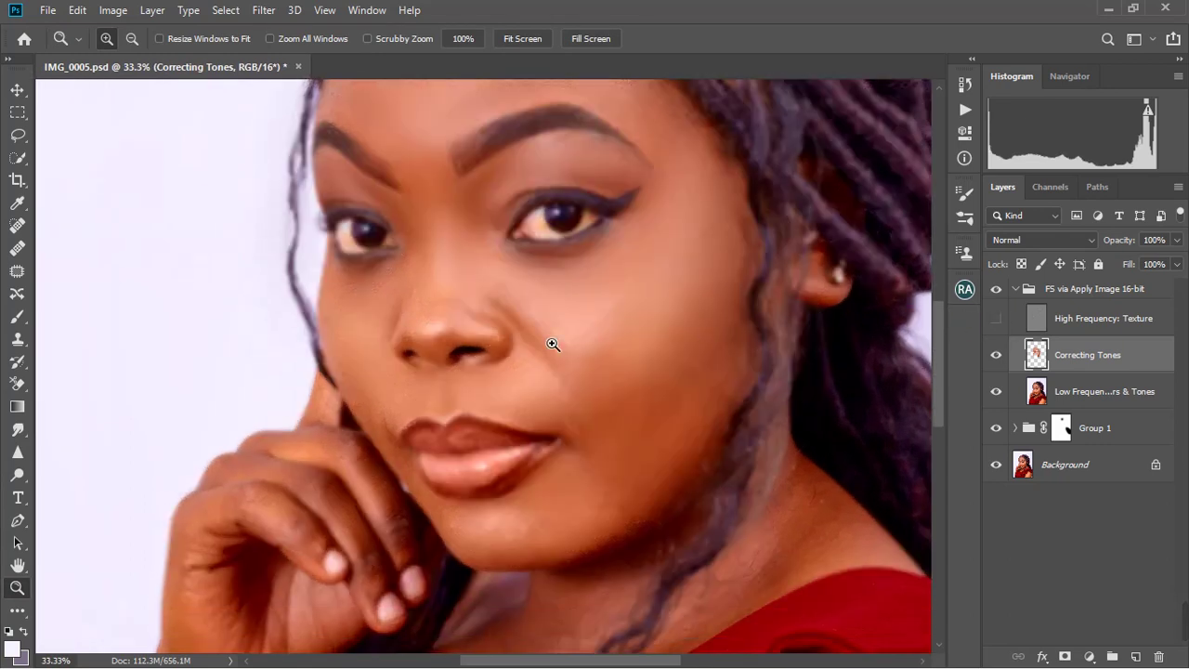
pyautogui.click(16, 613)
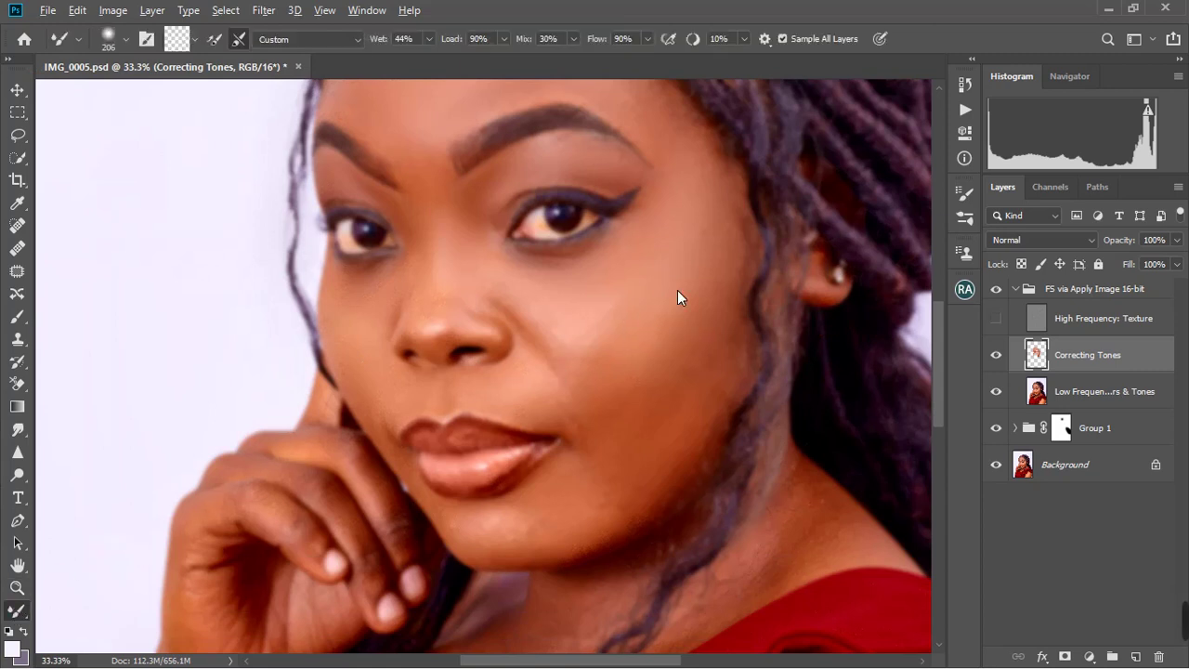
pyautogui.keyDown('alt'); pyautogui.rightClick(678, 256); pyautogui.keyUp('alt')
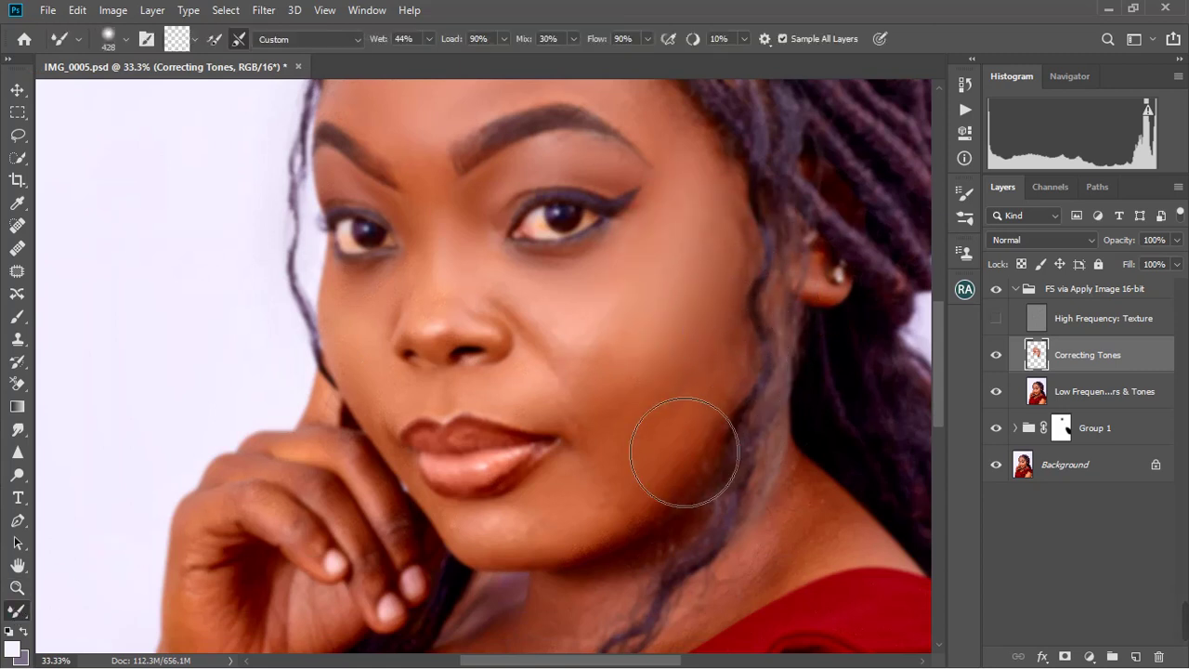
# Step: At about 362 px, blend the cheek beside the nose down into the jaw shadow
pyautogui.keyDown('alt'); pyautogui.rightClick(644, 414); pyautogui.keyUp('alt')
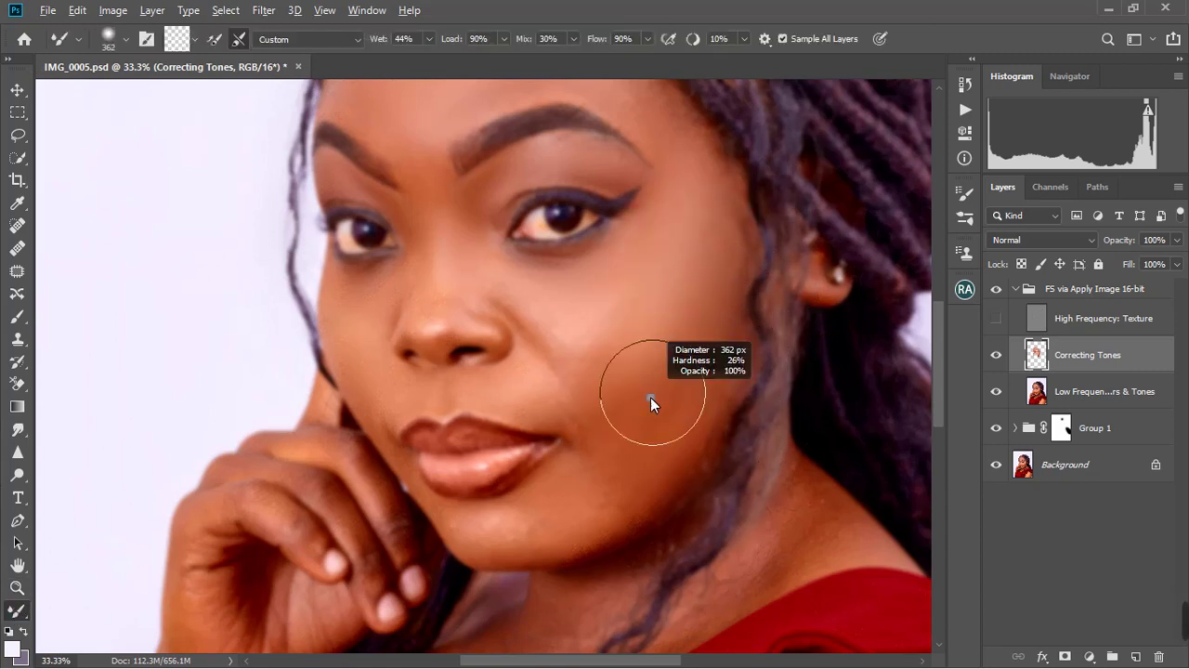
pyautogui.moveTo(650, 402)
pyautogui.mouseDown()
pyautogui.moveTo(602, 330)
pyautogui.moveTo(591, 357)
pyautogui.moveTo(505, 285)
pyautogui.mouseUp()
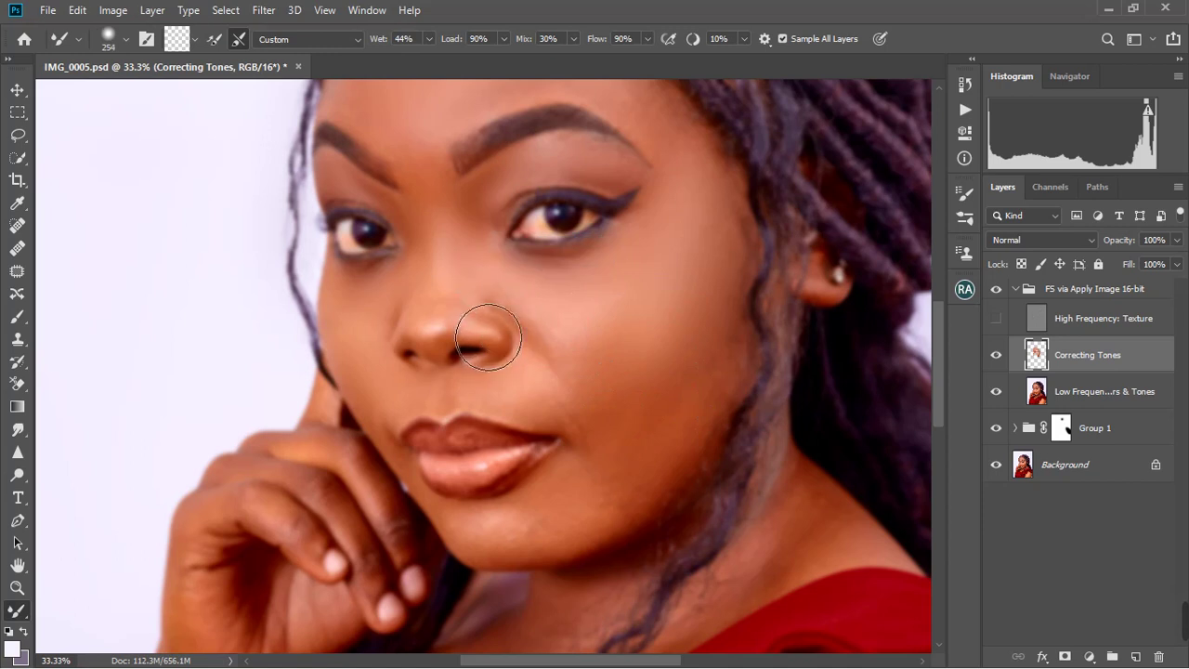
pyautogui.moveTo(477, 332)
pyautogui.mouseDown()
pyautogui.moveTo(458, 298)
pyautogui.moveTo(447, 305)
pyautogui.mouseUp()
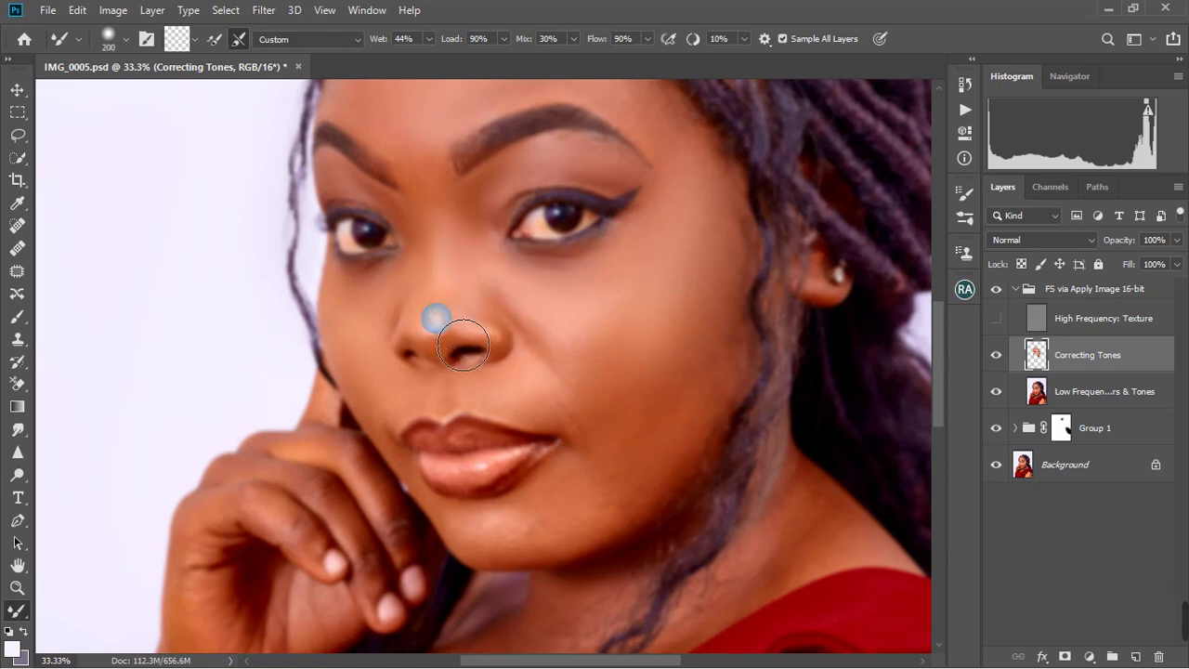
pyautogui.click(523, 313)
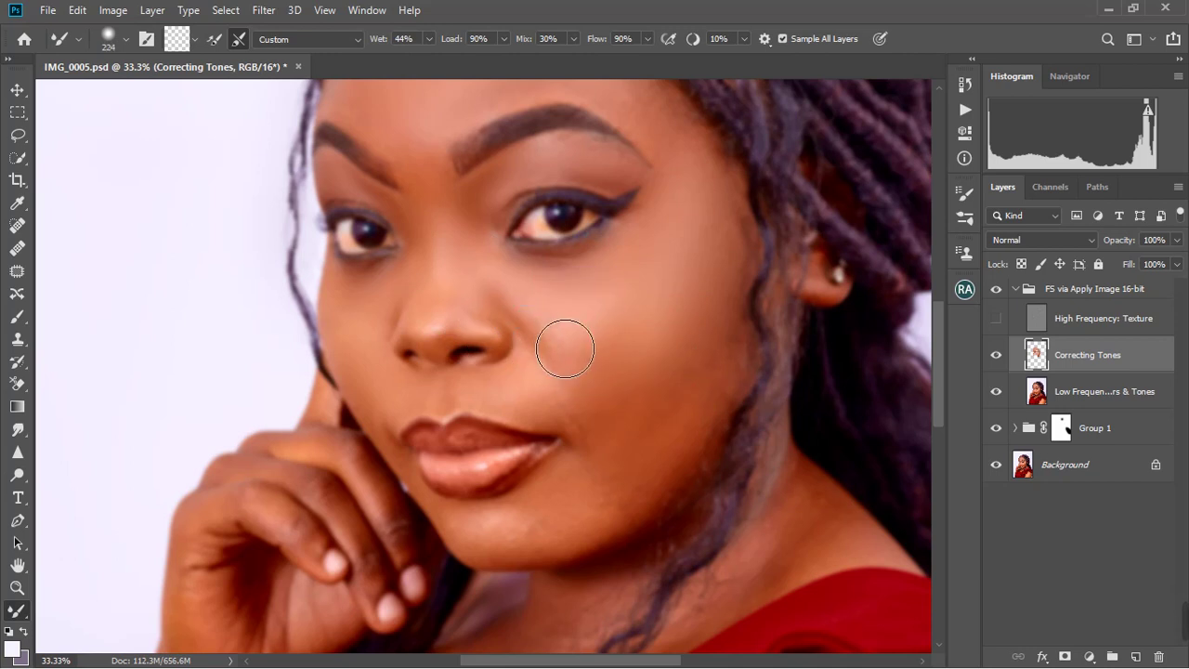
pyautogui.moveTo(539, 345); pyautogui.dragTo(574, 366)
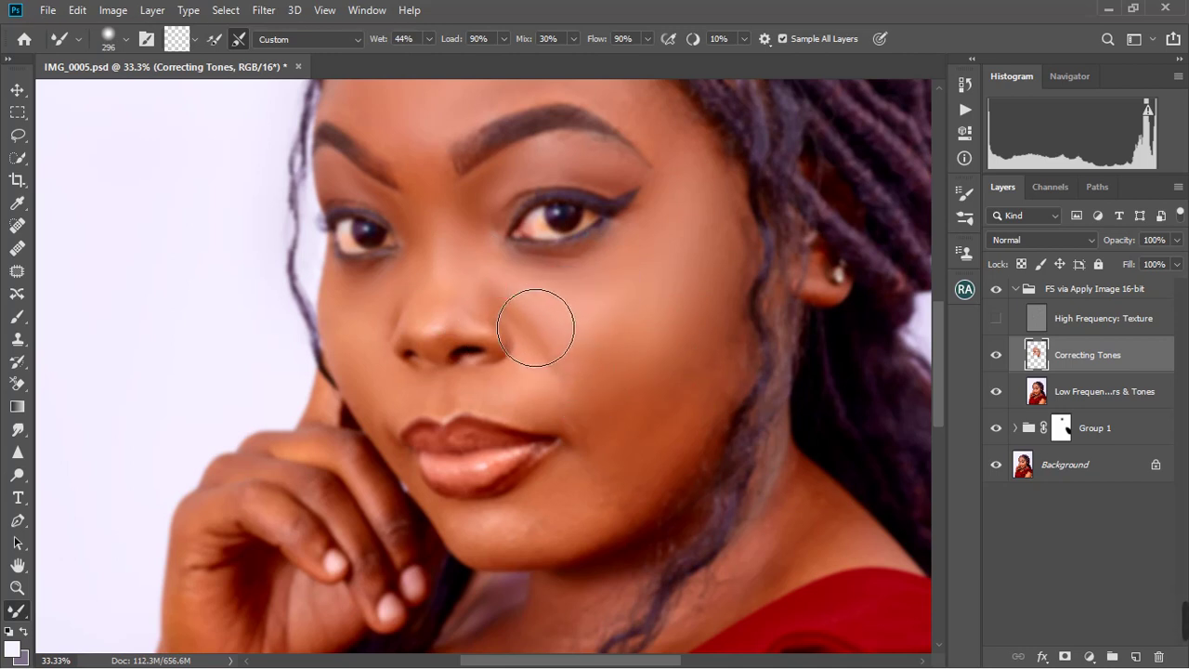
pyautogui.moveTo(518, 323); pyautogui.dragTo(576, 364)
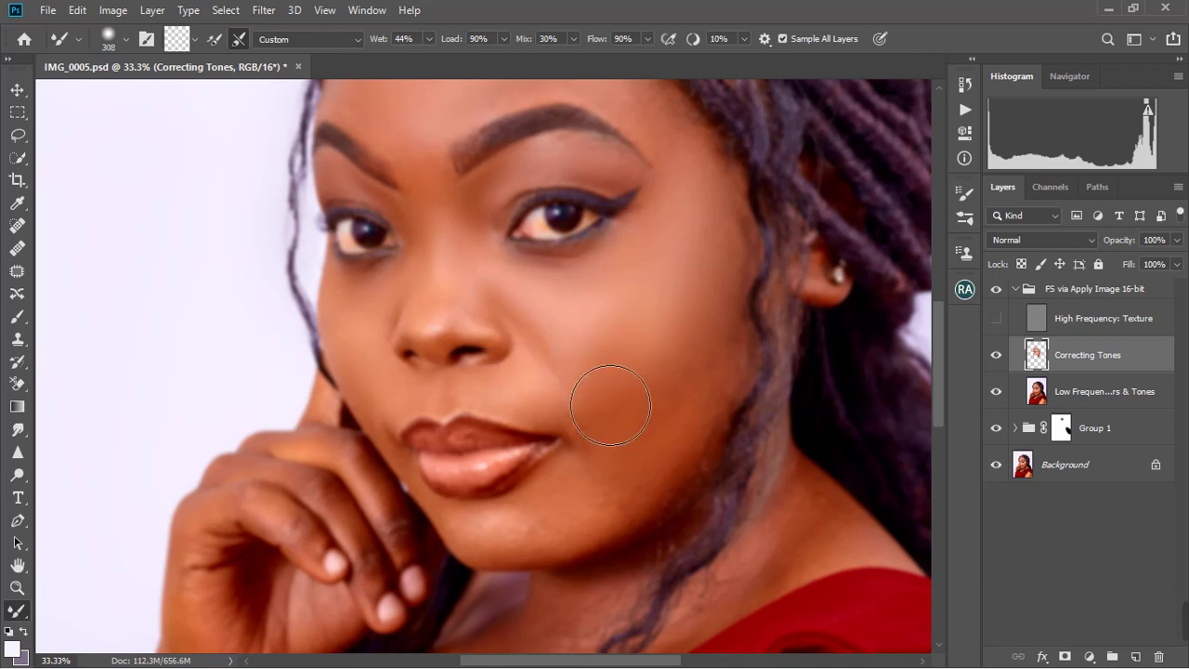
pyautogui.moveTo(636, 423)
pyautogui.mouseDown()
pyautogui.moveTo(687, 446)
pyautogui.moveTo(731, 430)
pyautogui.mouseUp()
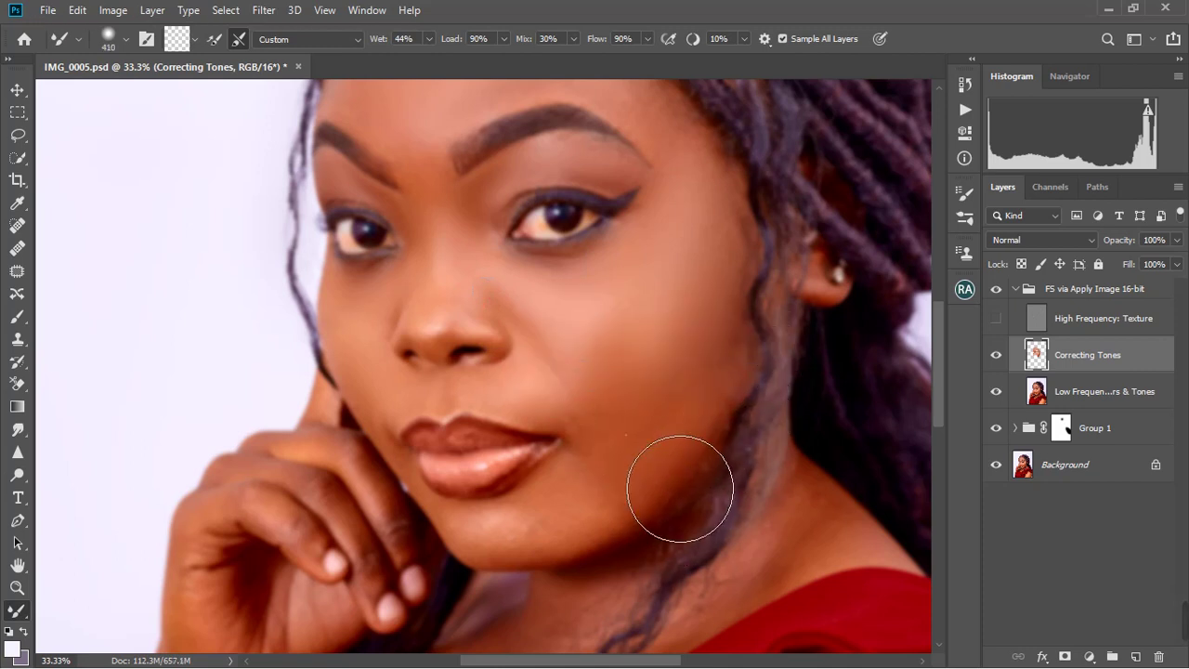
pyautogui.moveTo(665, 517)
pyautogui.mouseDown()
pyautogui.moveTo(685, 345)
pyautogui.moveTo(717, 393)
pyautogui.moveTo(730, 273)
pyautogui.mouseUp()
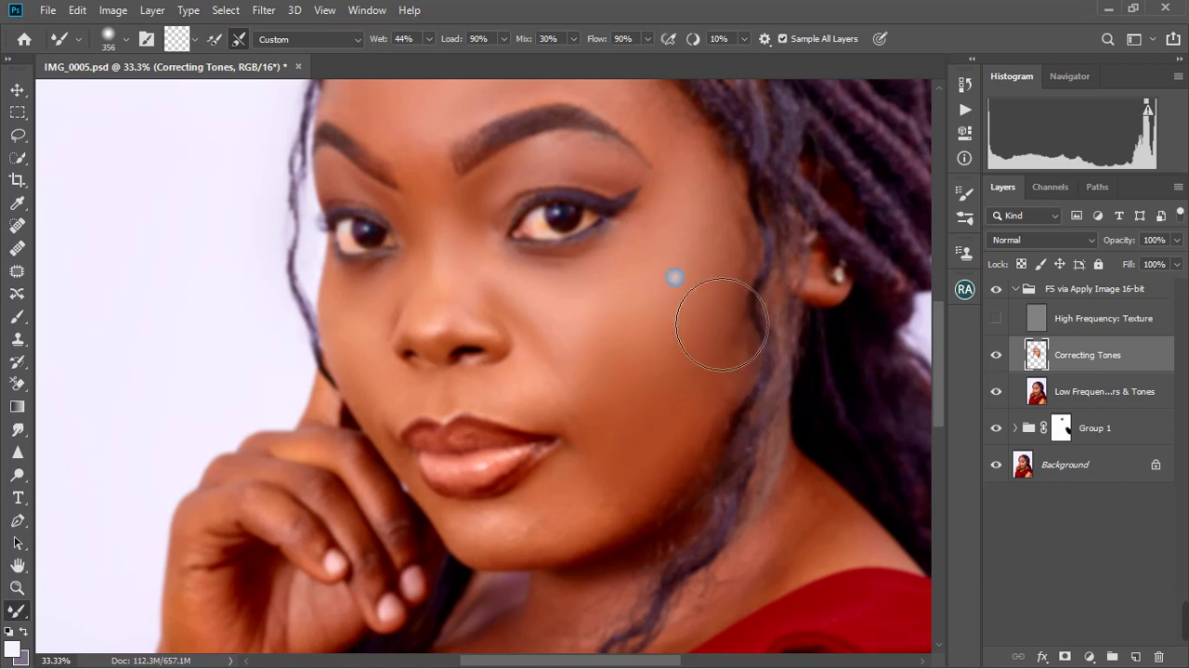
# Step: Zoom in on the chin and blend the shadow along the jawline
pyautogui.scroll(-2, 688, 335)
pyautogui.scroll(-2, 631, 400)
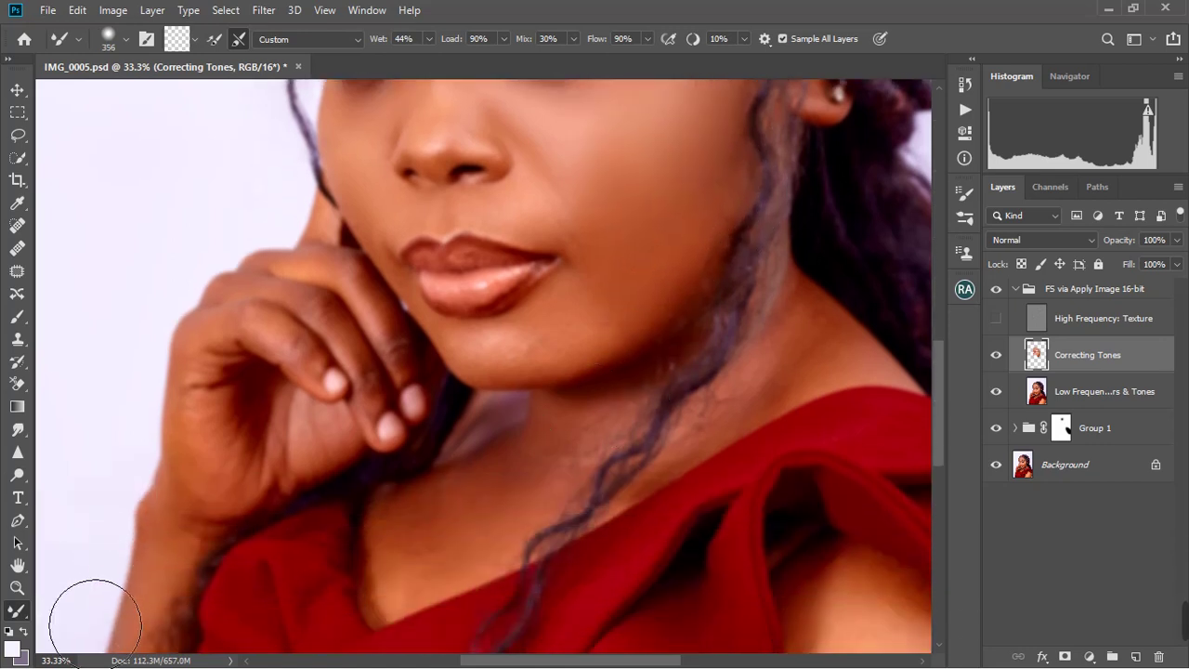
pyautogui.click(16, 587)
pyautogui.click(421, 341)
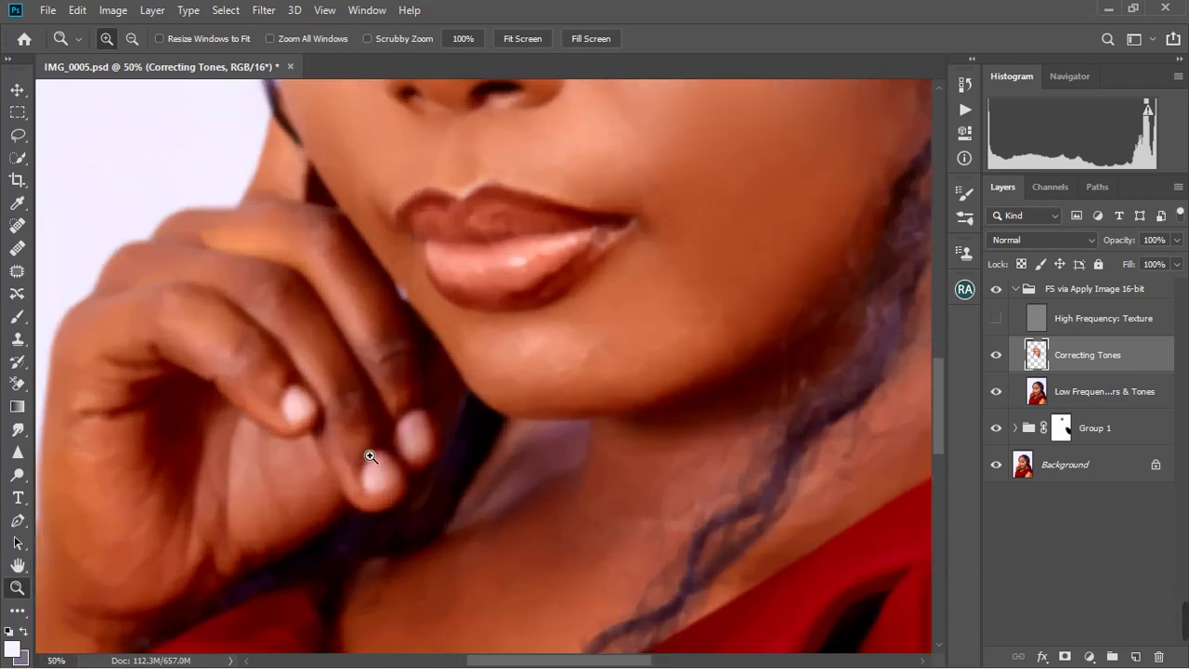
pyautogui.click(14, 609)
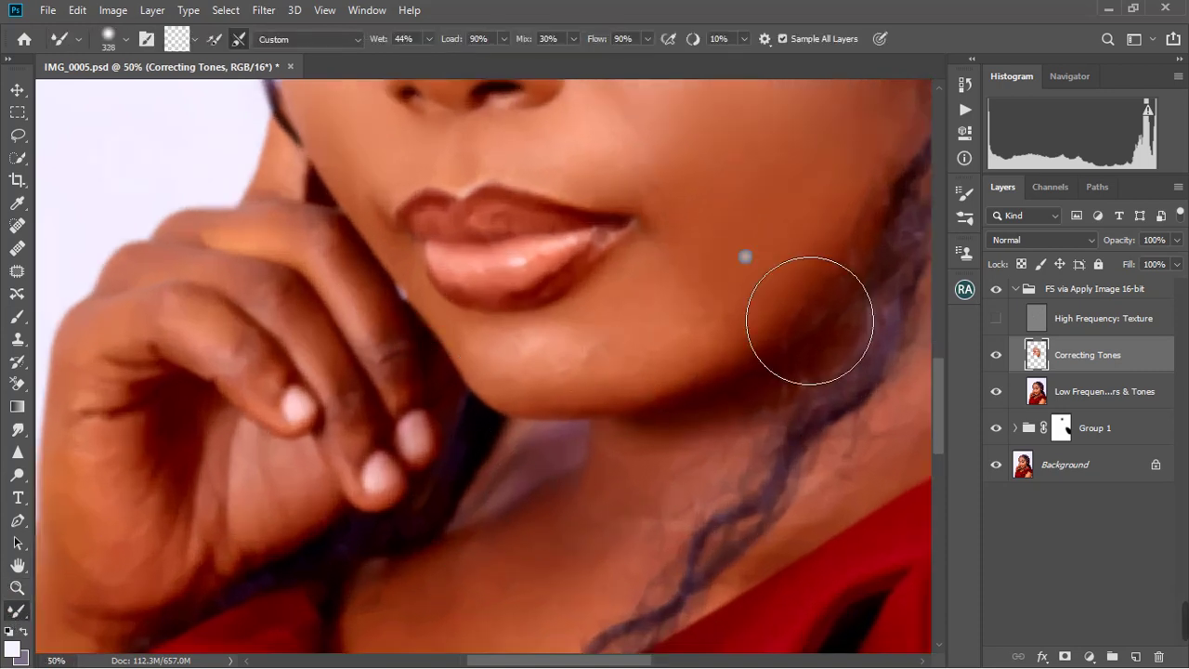
pyautogui.moveTo(711, 380); pyautogui.dragTo(764, 375)
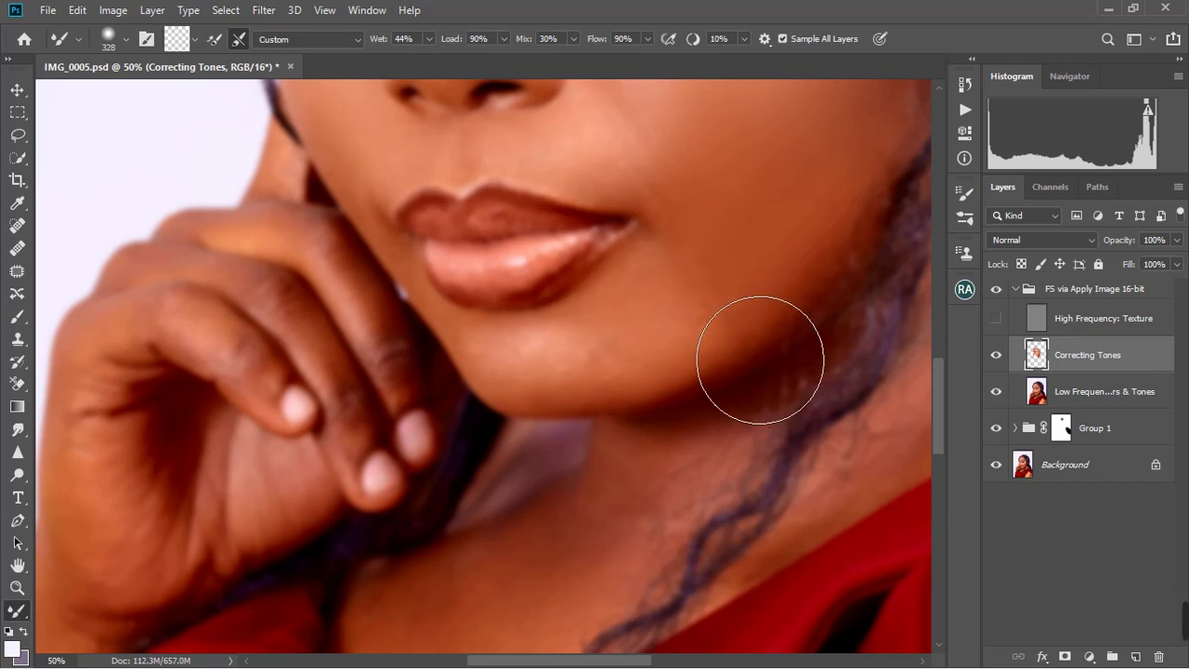
# Step: Blend the jaw shadow down toward the neck, up along the jawline, and across the chin
pyautogui.press('z')
pyautogui.rightClick(689, 271)
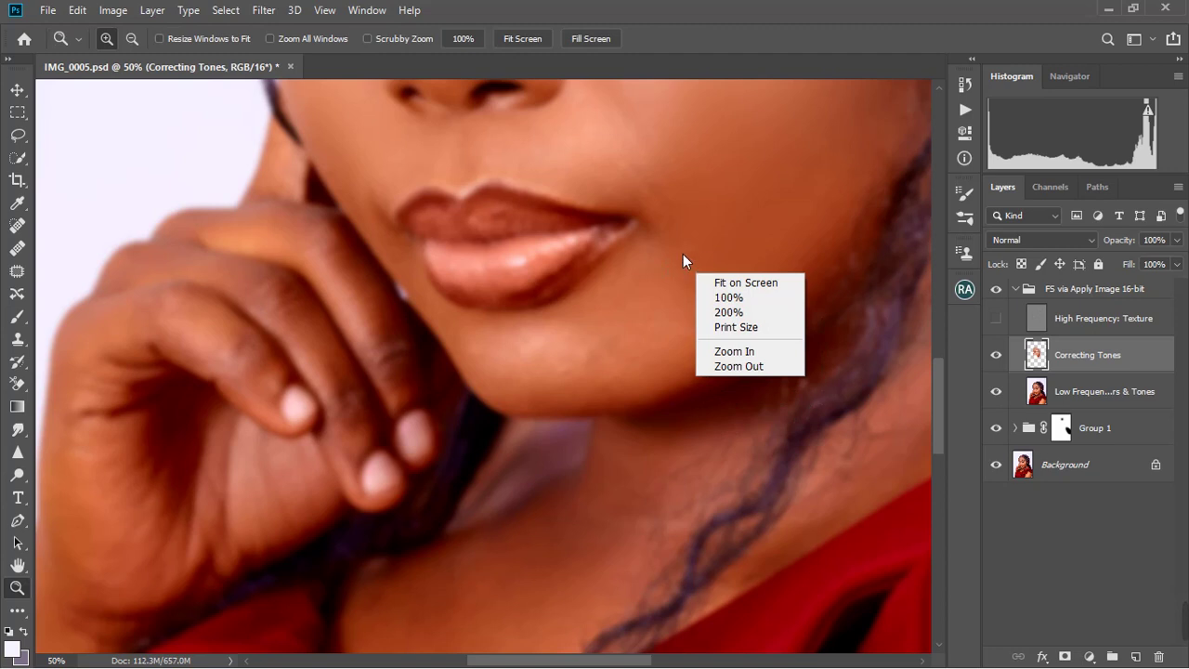
pyautogui.click(687, 239)
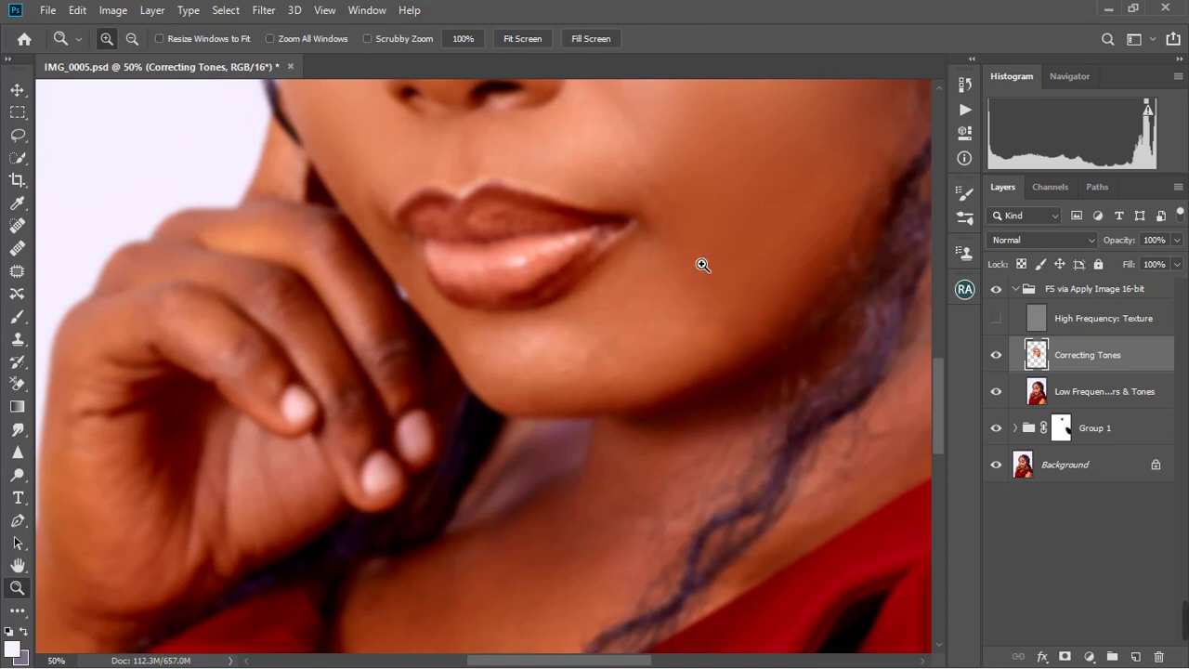
pyautogui.click(11, 609)
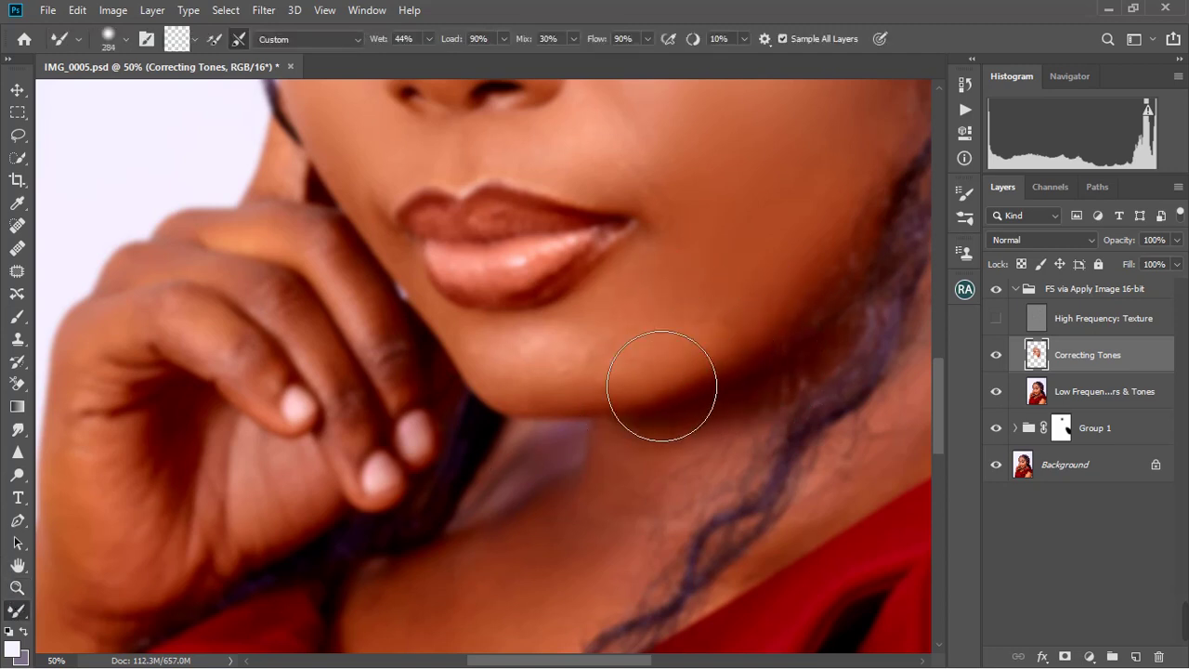
pyautogui.keyDown('alt'); pyautogui.rightClick(629, 337); pyautogui.keyUp('alt')
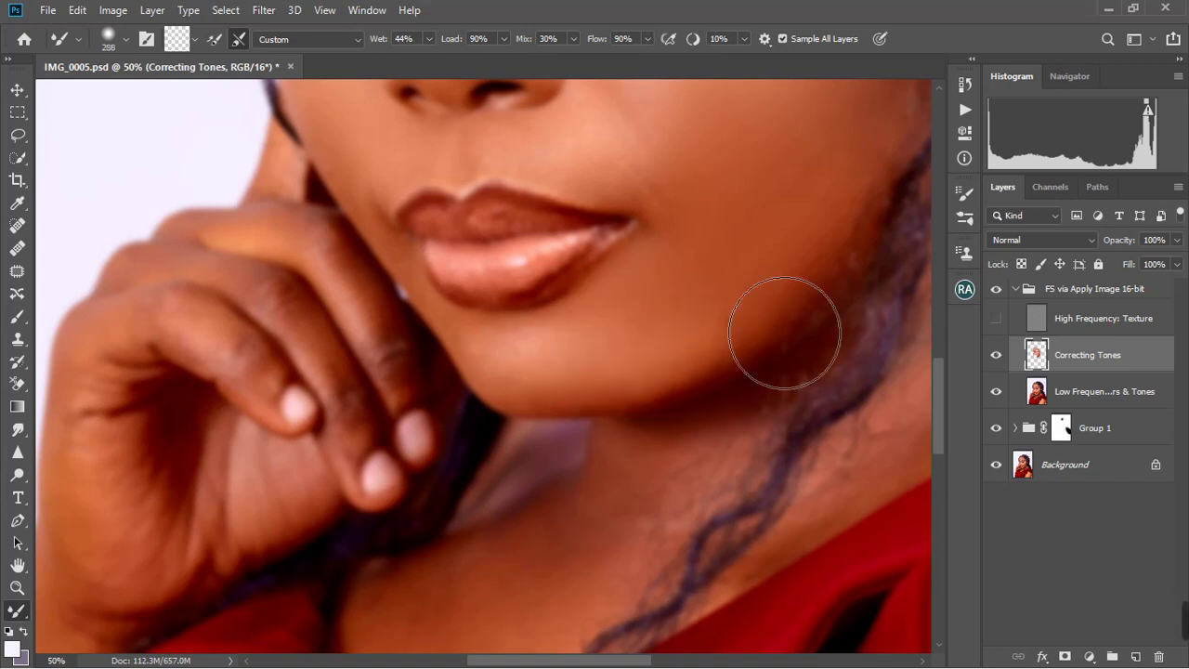
pyautogui.moveTo(786, 332)
pyautogui.mouseDown()
pyautogui.moveTo(785, 459)
pyautogui.moveTo(797, 340)
pyautogui.moveTo(775, 380)
pyautogui.mouseUp()
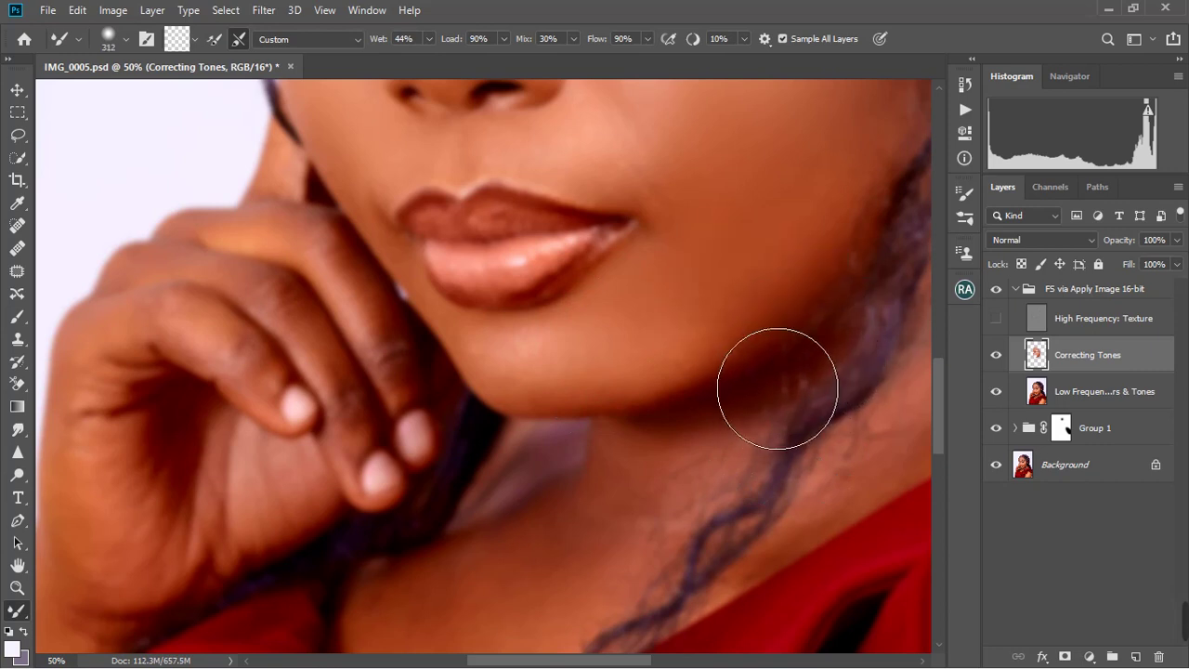
pyautogui.moveTo(831, 329); pyautogui.dragTo(879, 251)
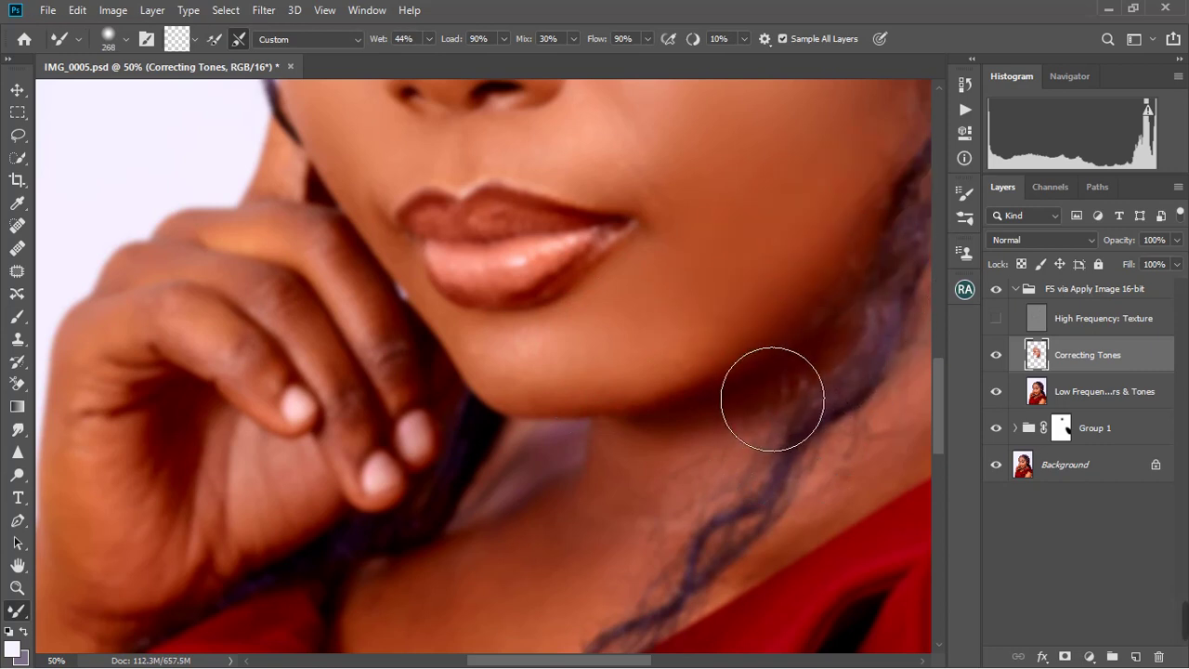
pyautogui.keyDown('alt'); pyautogui.rightClick(673, 372); pyautogui.keyUp('alt')
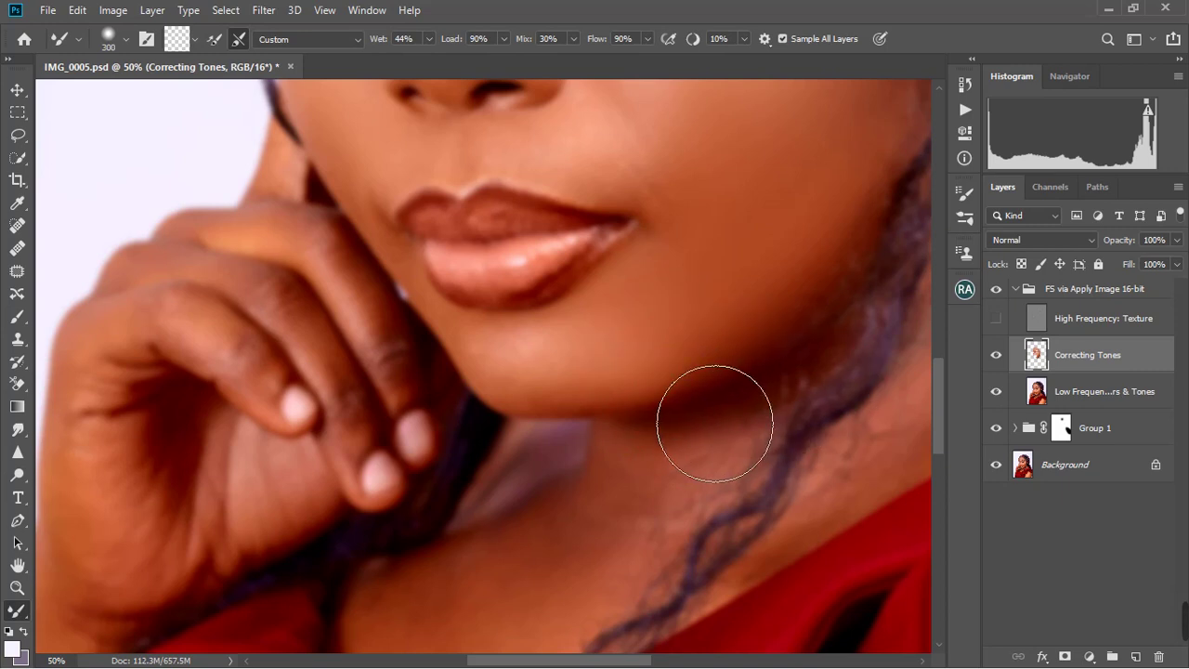
pyautogui.moveTo(749, 288); pyautogui.dragTo(710, 299)
# Step: Blend down the cheek with a larger brush, then the skin beside the nose with a smaller one
pyautogui.scroll(3, 709, 299)
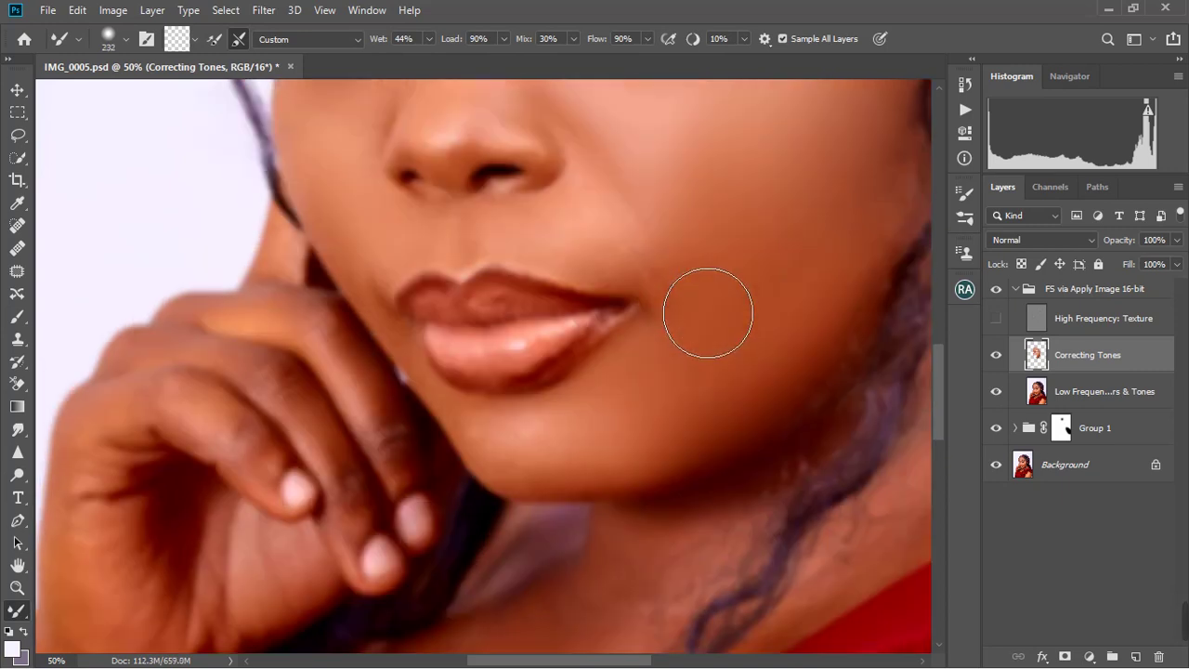
pyautogui.keyDown('alt'); pyautogui.rightClick(662, 218); pyautogui.keyUp('alt')
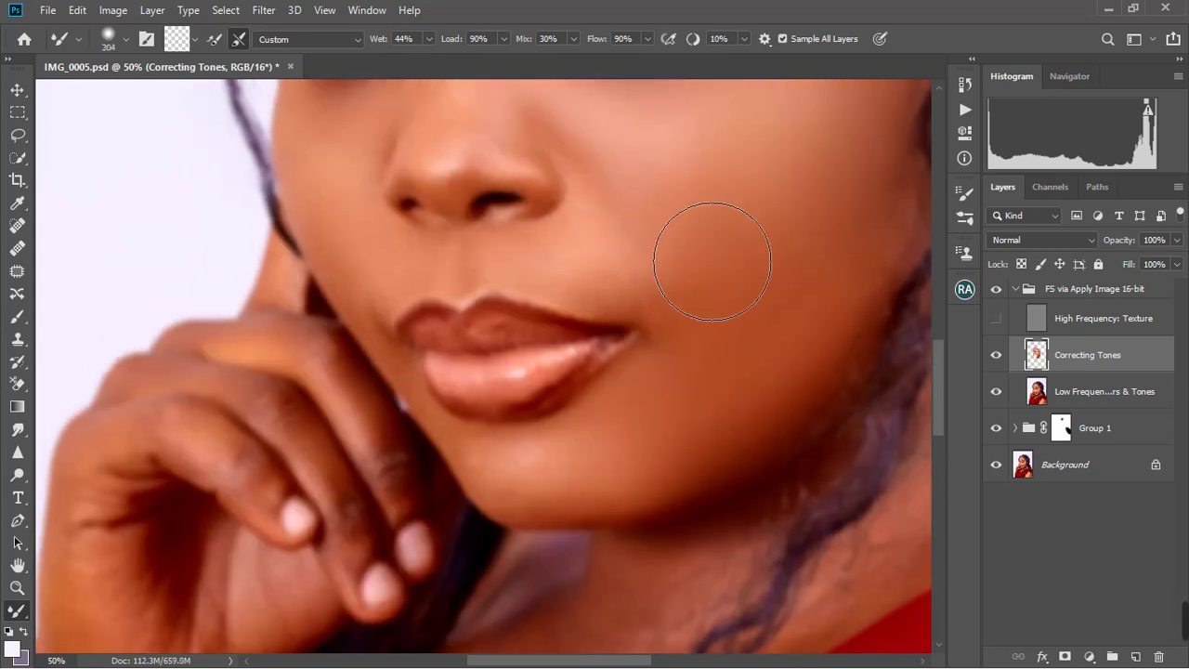
pyautogui.keyDown('alt'); pyautogui.rightClick(632, 180); pyautogui.keyUp('alt')
pyautogui.moveTo(626, 257); pyautogui.dragTo(699, 325)
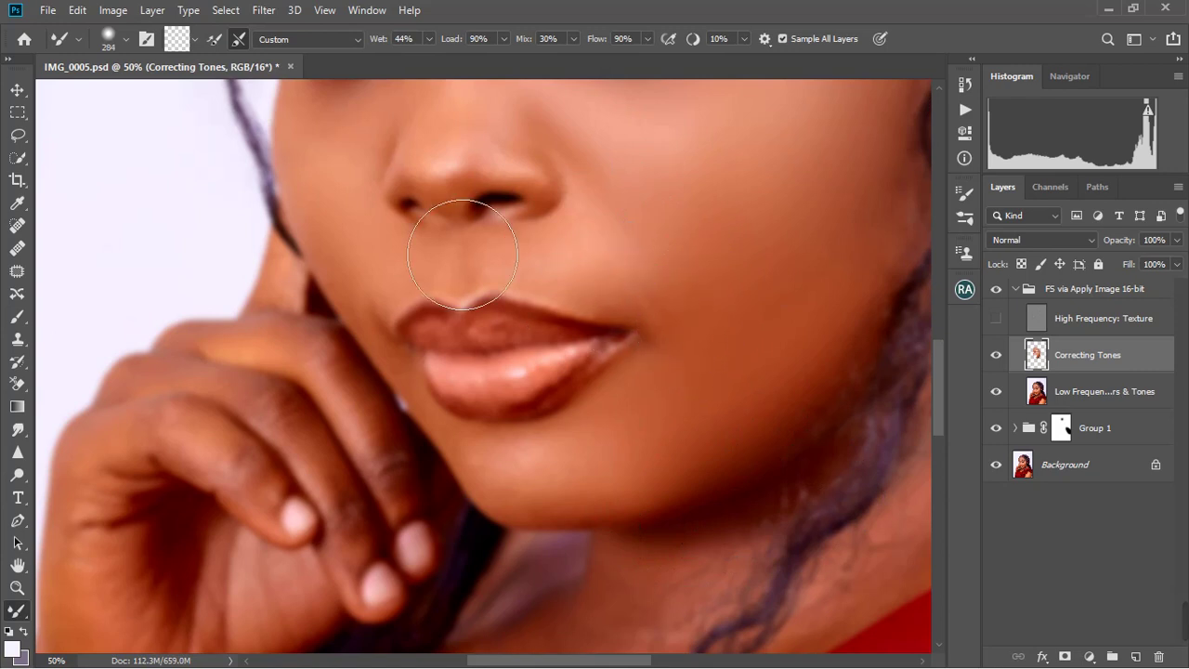
pyautogui.scroll(1, 430, 237)
pyautogui.scroll(2, 429, 251)
pyautogui.press('[')
pyautogui.press('[')
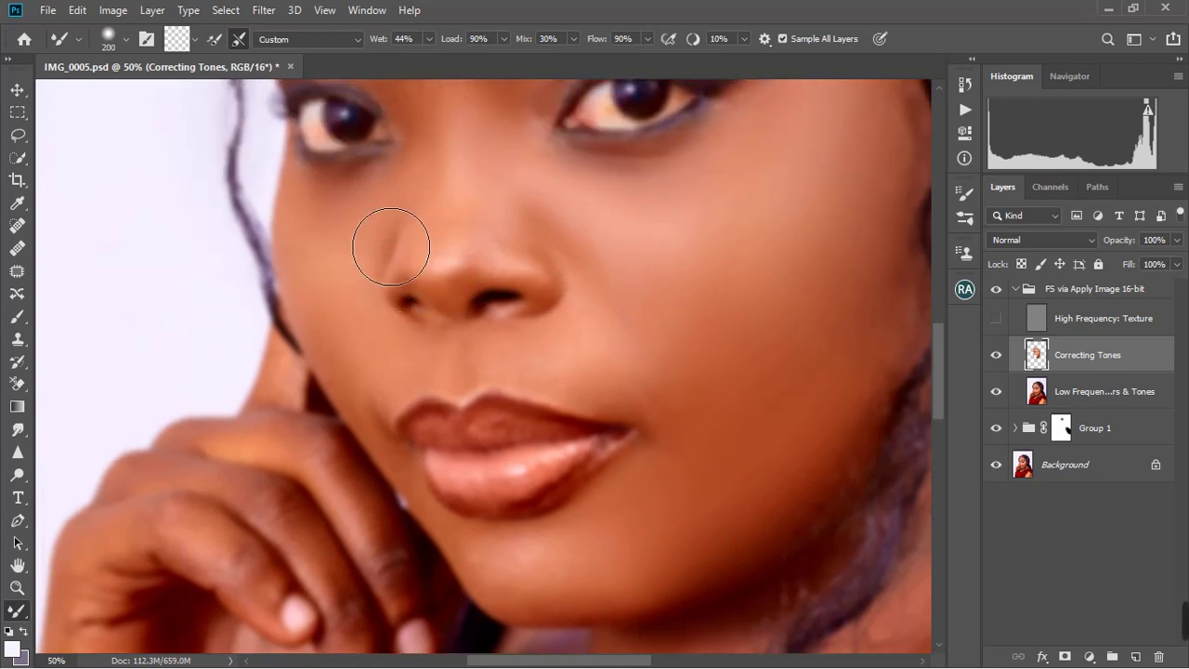
pyautogui.moveTo(390, 205)
pyautogui.mouseDown()
pyautogui.moveTo(355, 254)
pyautogui.moveTo(372, 258)
pyautogui.mouseUp()
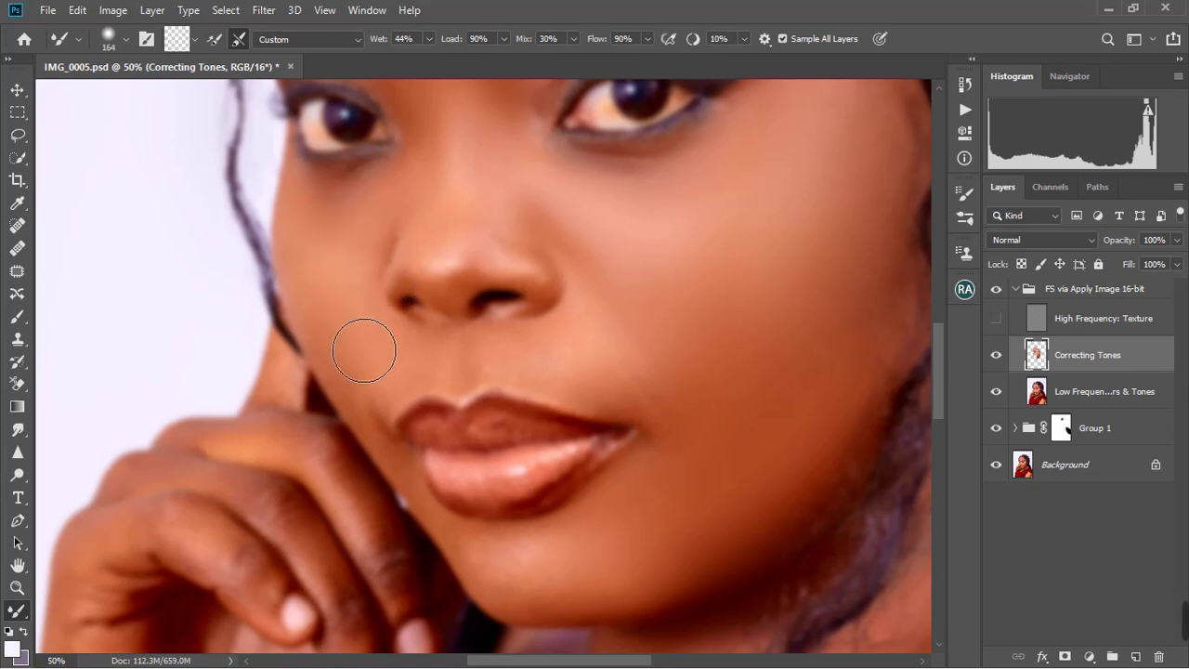
pyautogui.scroll(-3, 368, 326)
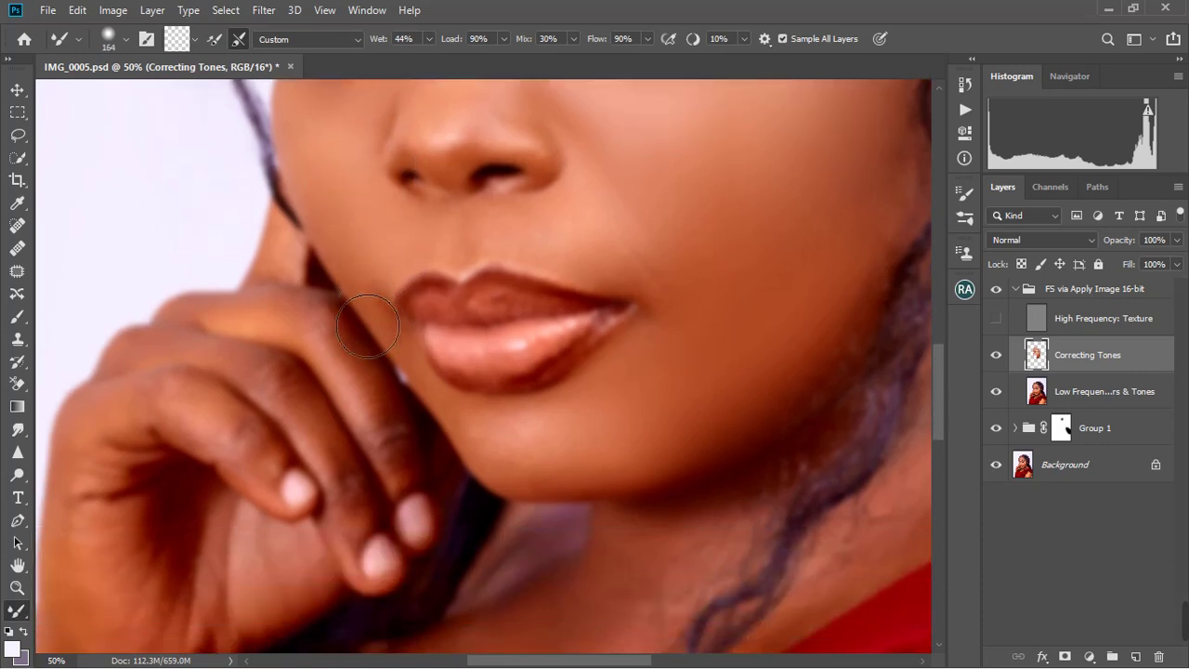
pyautogui.scroll(-1, 433, 354)
pyautogui.scroll(-1, 517, 245)
# Step: At about 112 px, blend the lower lip left to right, an upper-lip spot, and the right lip corner
pyautogui.moveTo(574, 236); pyautogui.dragTo(616, 226)
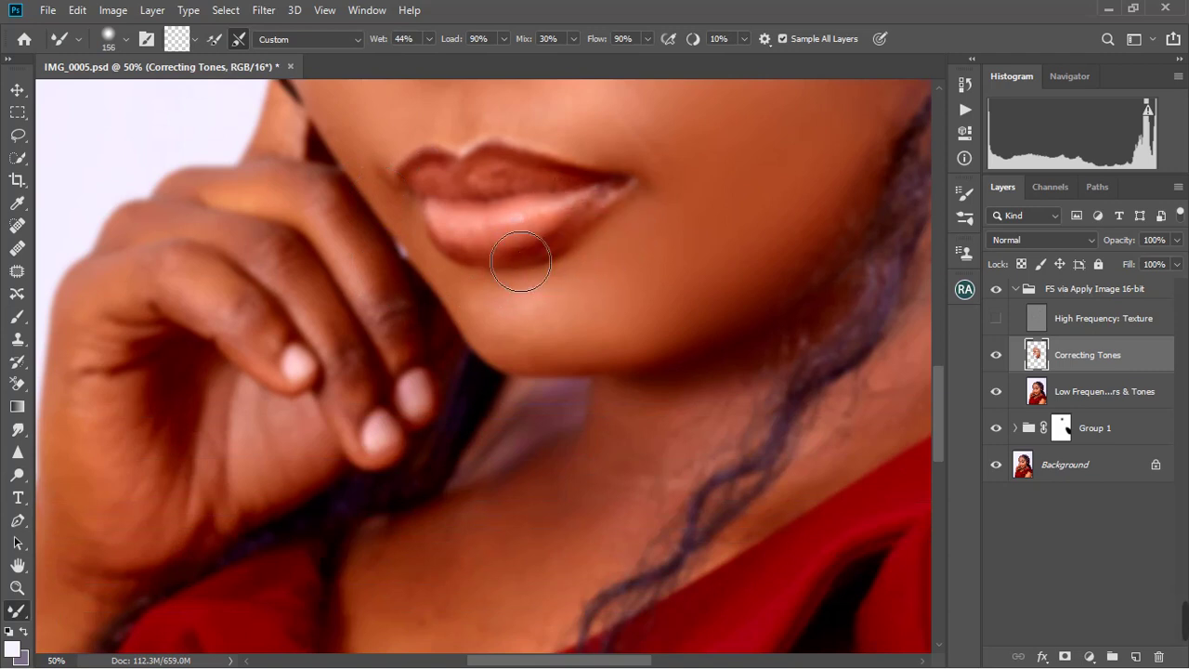
pyautogui.moveTo(495, 191); pyautogui.dragTo(523, 217)
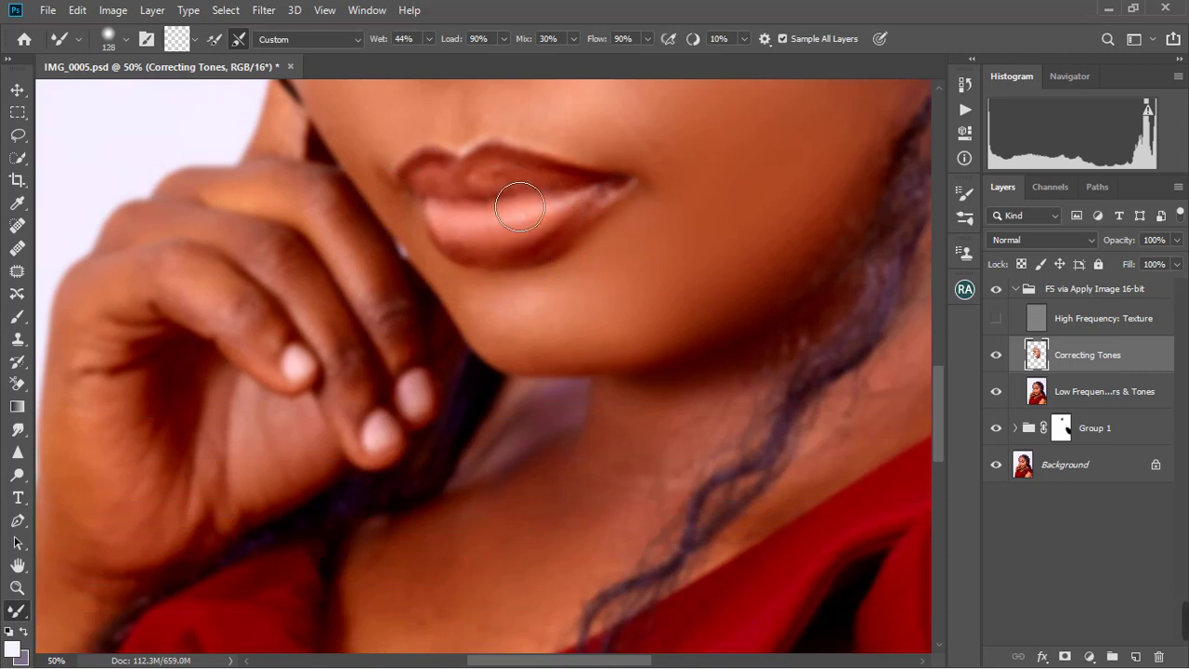
pyautogui.moveTo(500, 174); pyautogui.dragTo(526, 201)
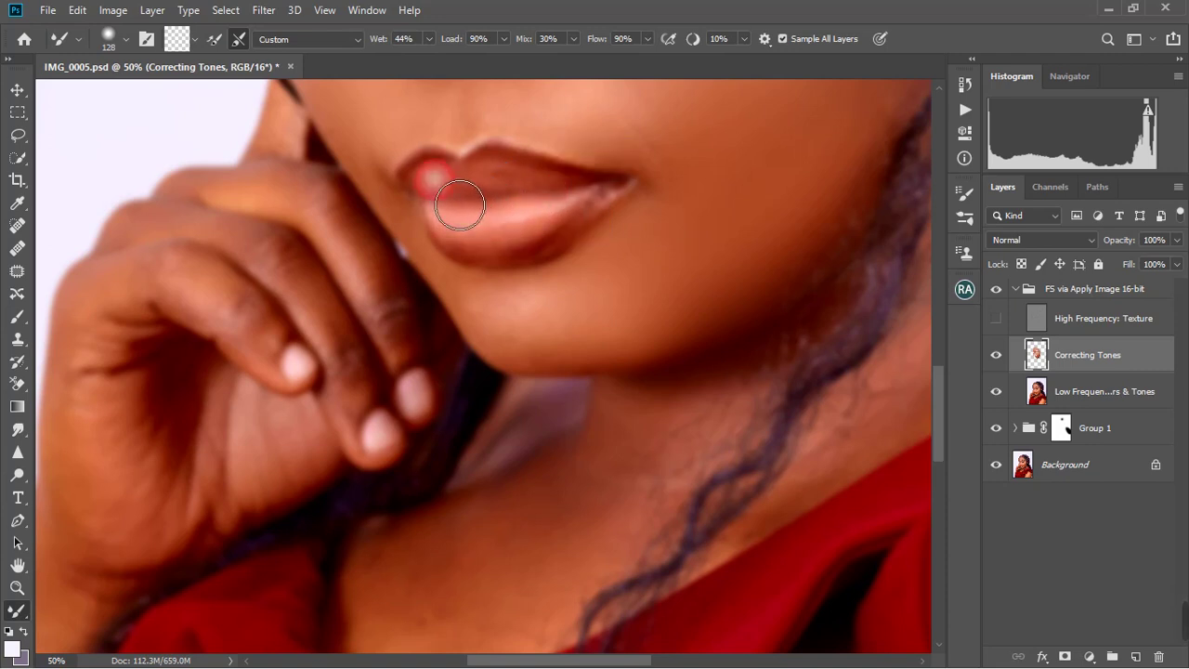
pyautogui.moveTo(456, 202); pyautogui.dragTo(566, 221)
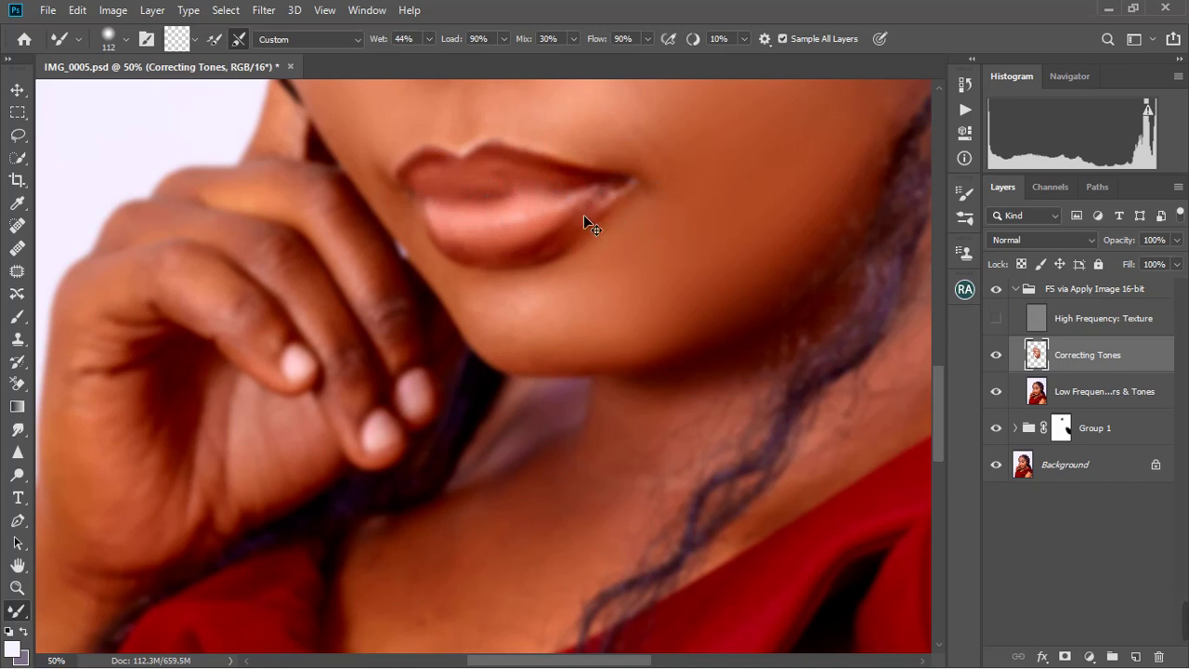
pyautogui.keyDown('alt'); pyautogui.rightClick(571, 213); pyautogui.keyUp('alt')
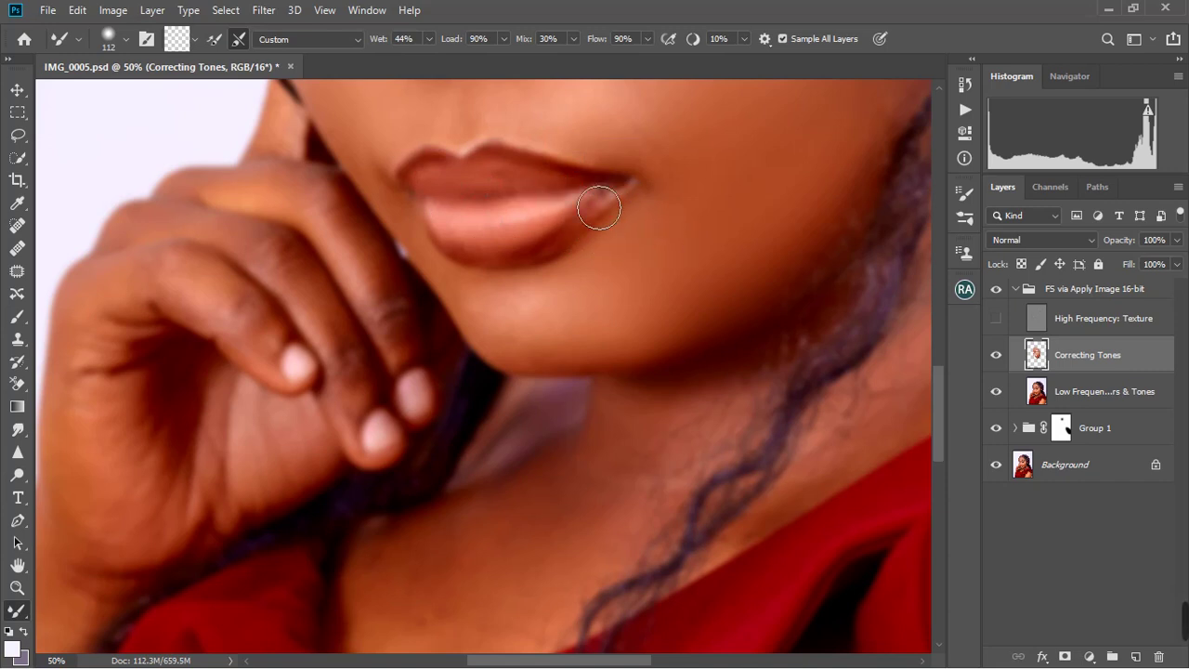
pyautogui.moveTo(598, 208); pyautogui.dragTo(581, 202)
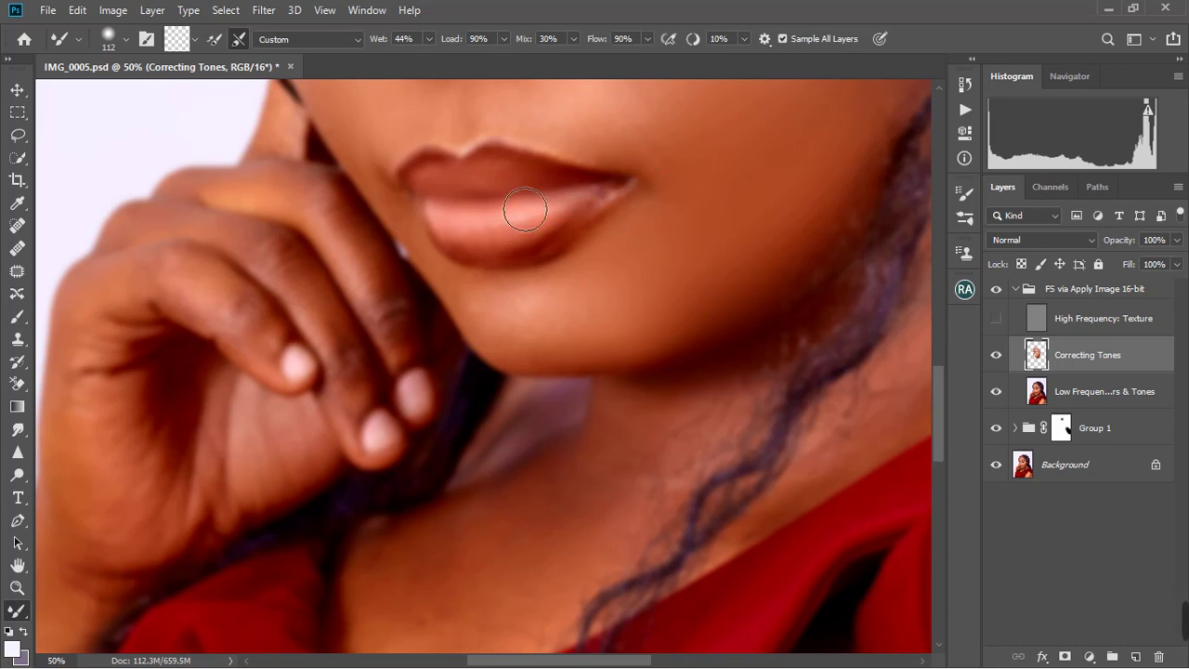
# Step: Toggle the High Frequency: Texture layer to check, fit to screen, and zoom to 50% on the forehead
pyautogui.click(1000, 321)
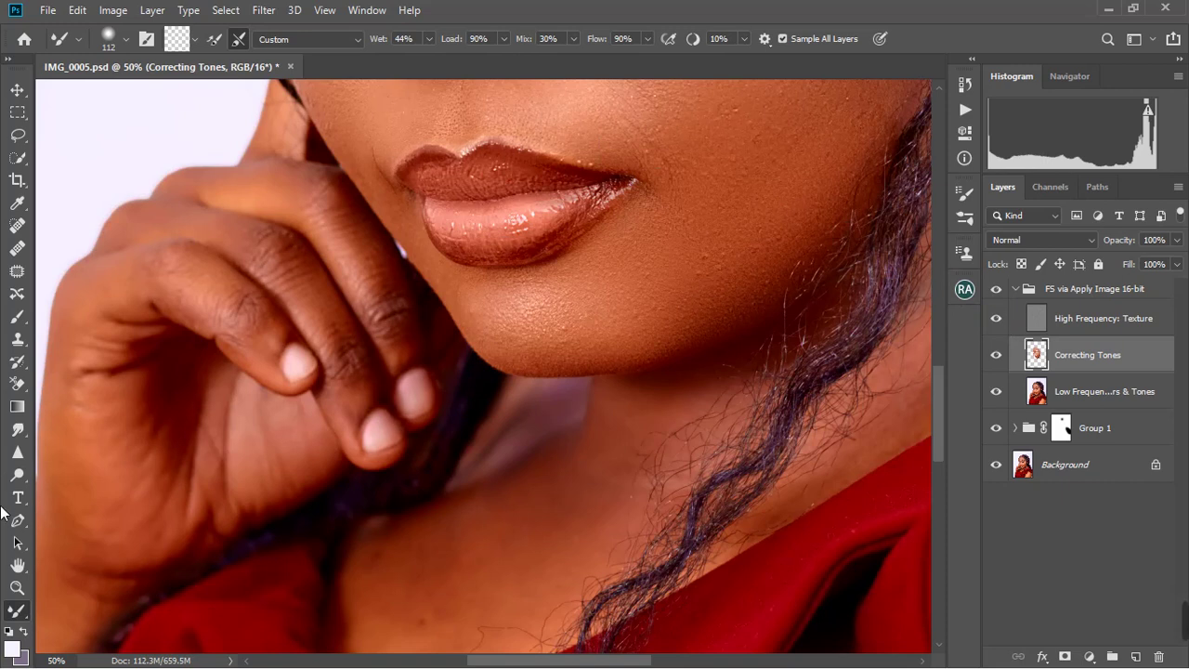
pyautogui.click(17, 588)
pyautogui.rightClick(400, 327)
pyautogui.click(423, 336)
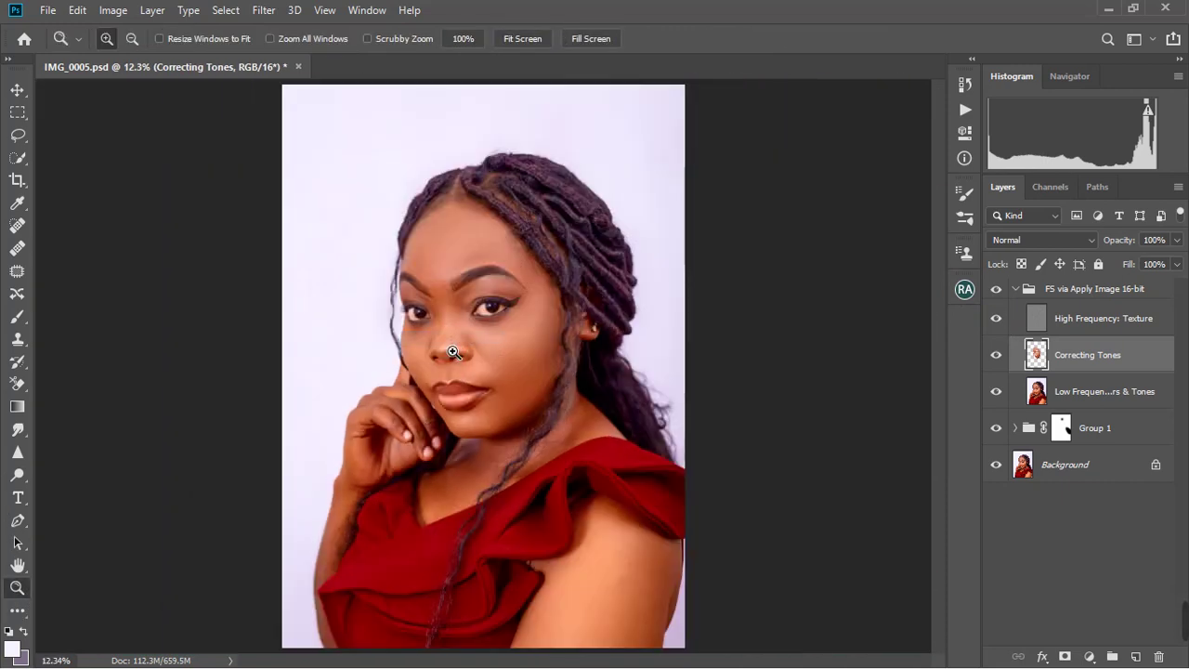
pyautogui.click(453, 351)
pyautogui.click(524, 188)
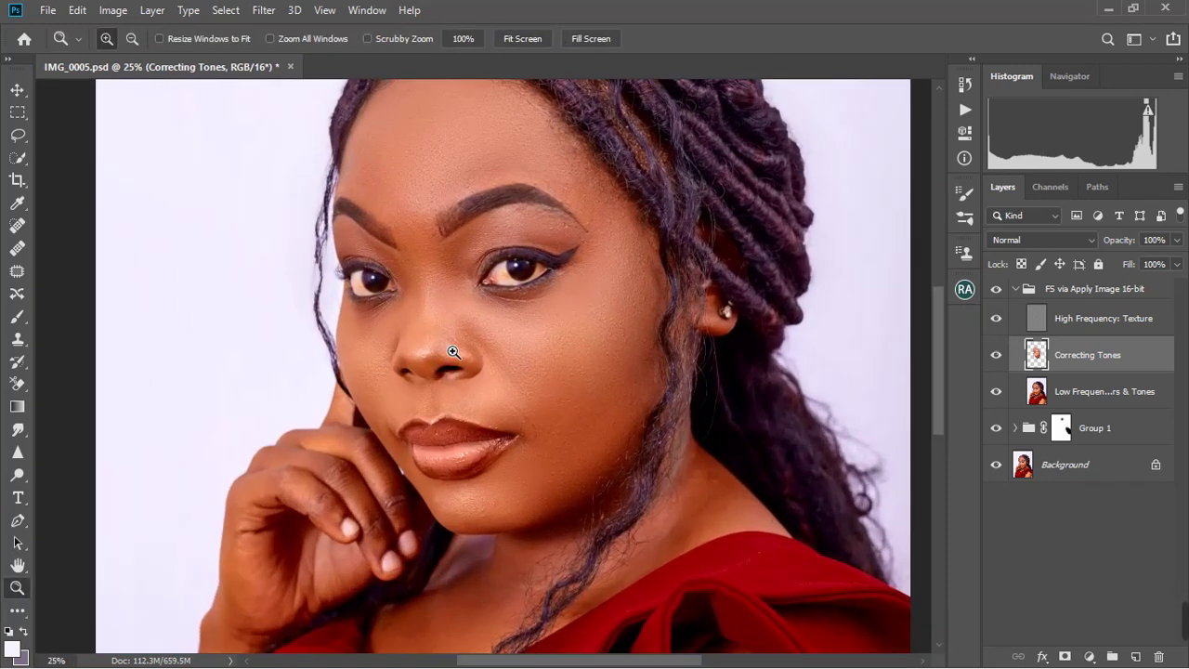
pyautogui.click(526, 132)
pyautogui.click(528, 133)
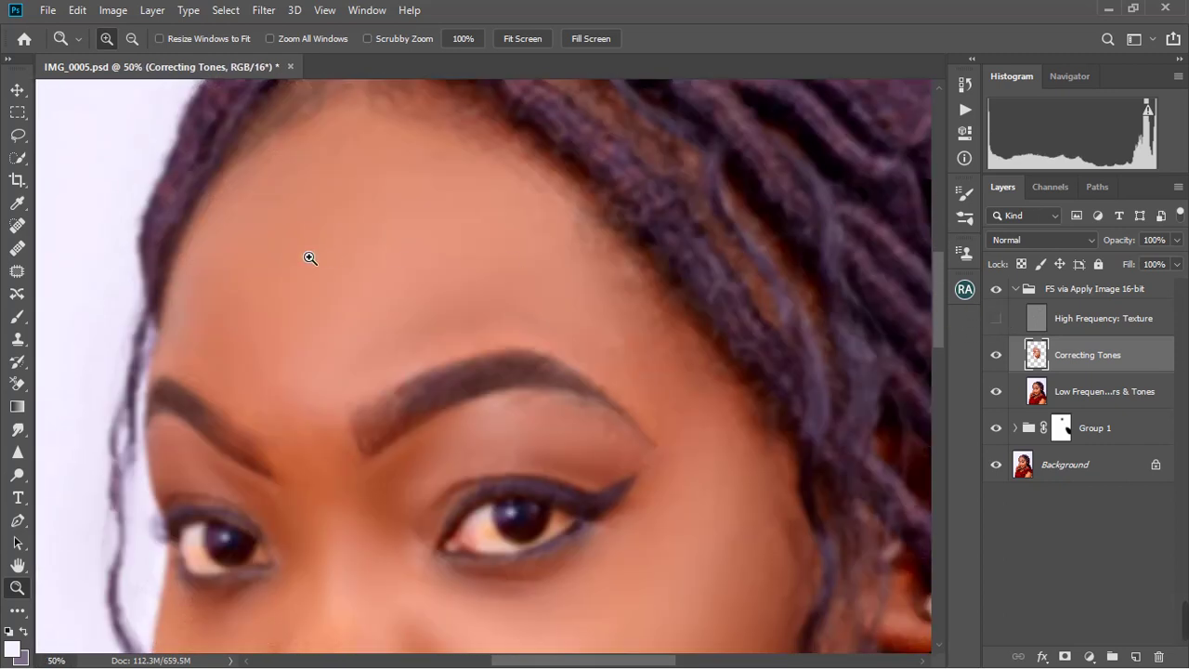
# Step: Blend the forehead and brow skin with the Mixer Brush
pyautogui.press('b')
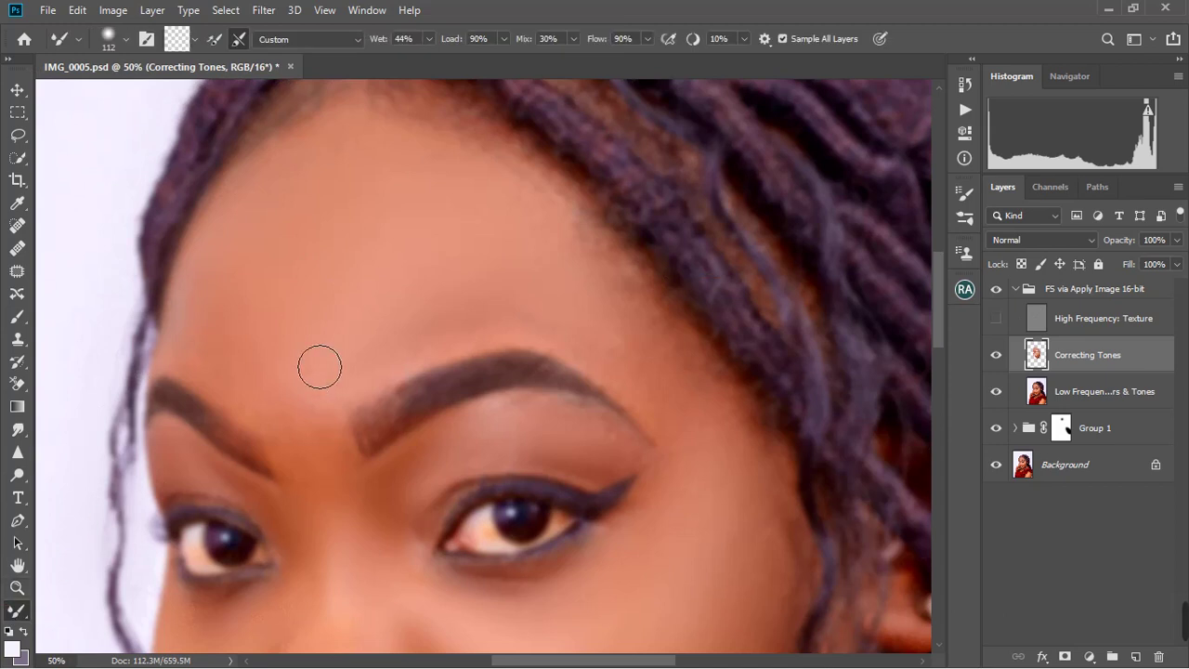
pyautogui.moveTo(499, 284); pyautogui.dragTo(478, 288)
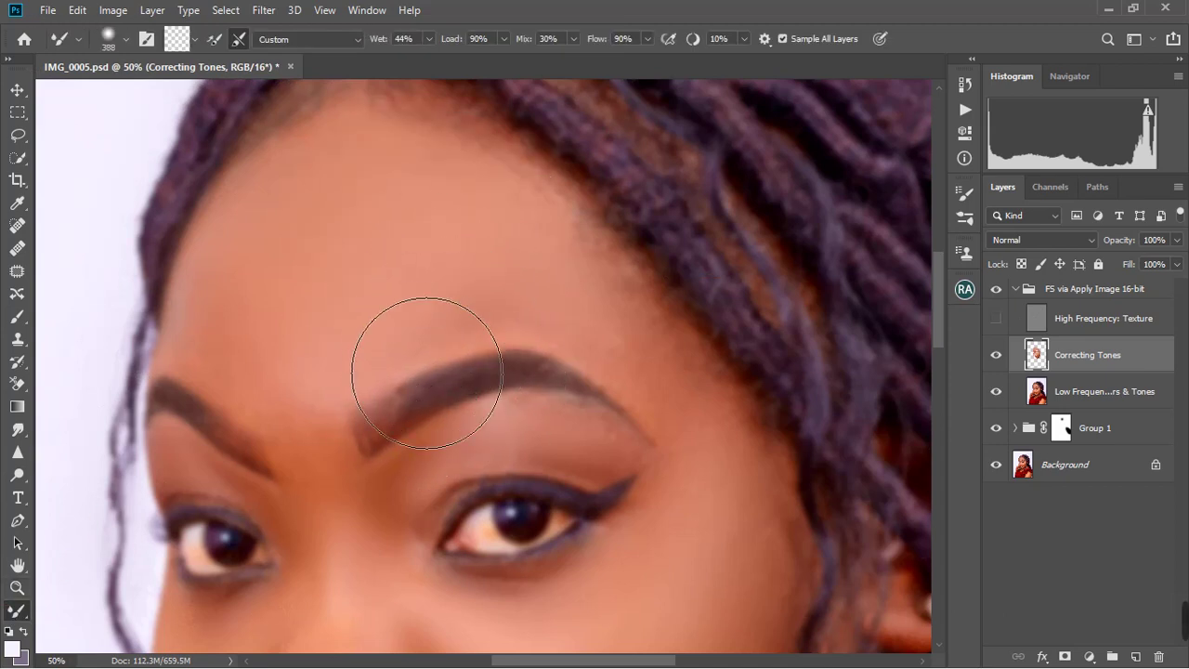
pyautogui.keyDown('alt'); pyautogui.rightClick(370, 291); pyautogui.keyUp('alt')
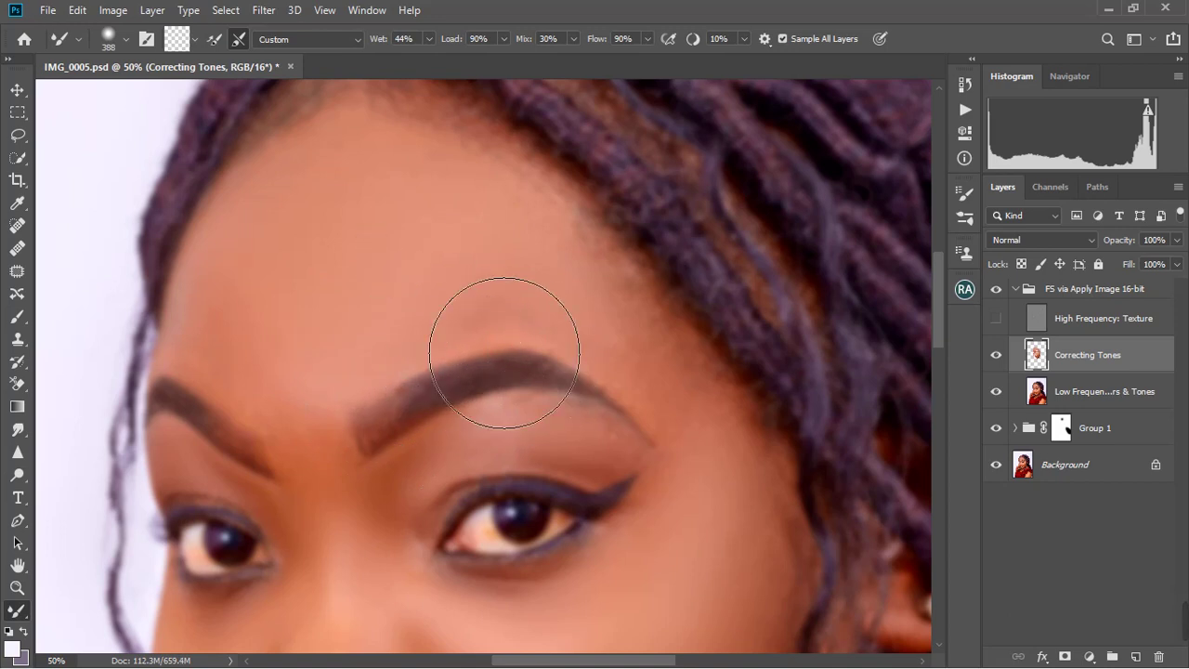
pyautogui.moveTo(547, 290); pyautogui.dragTo(683, 427)
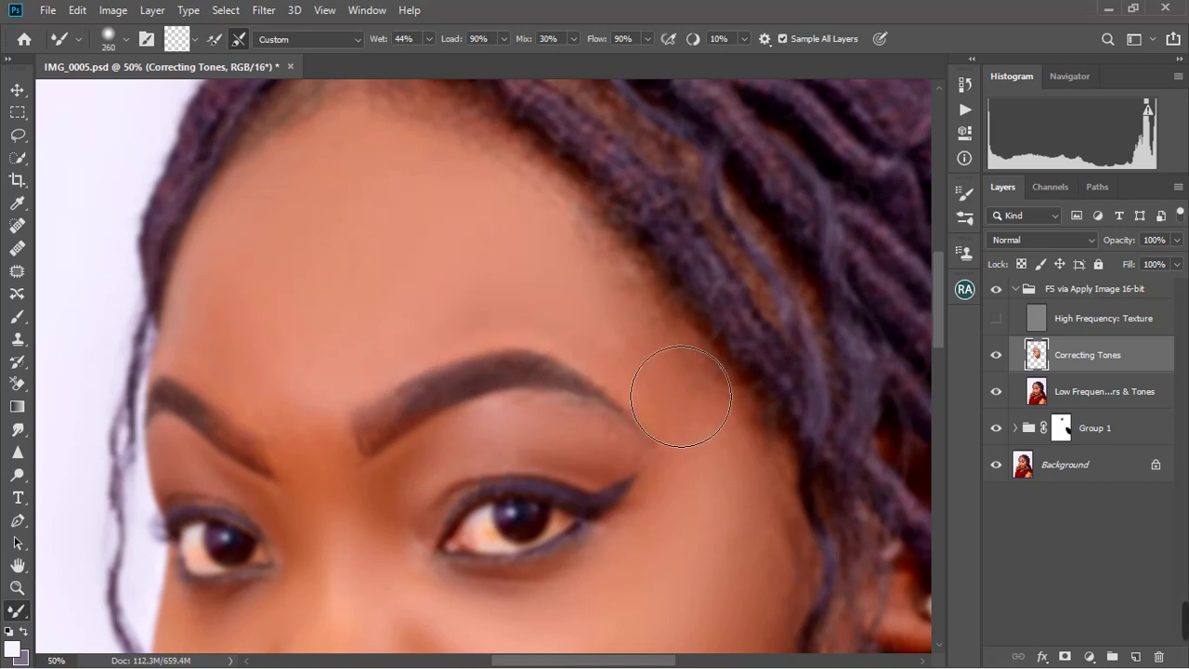
pyautogui.moveTo(619, 324); pyautogui.dragTo(672, 378)
pyautogui.scroll(-3, 687, 279)
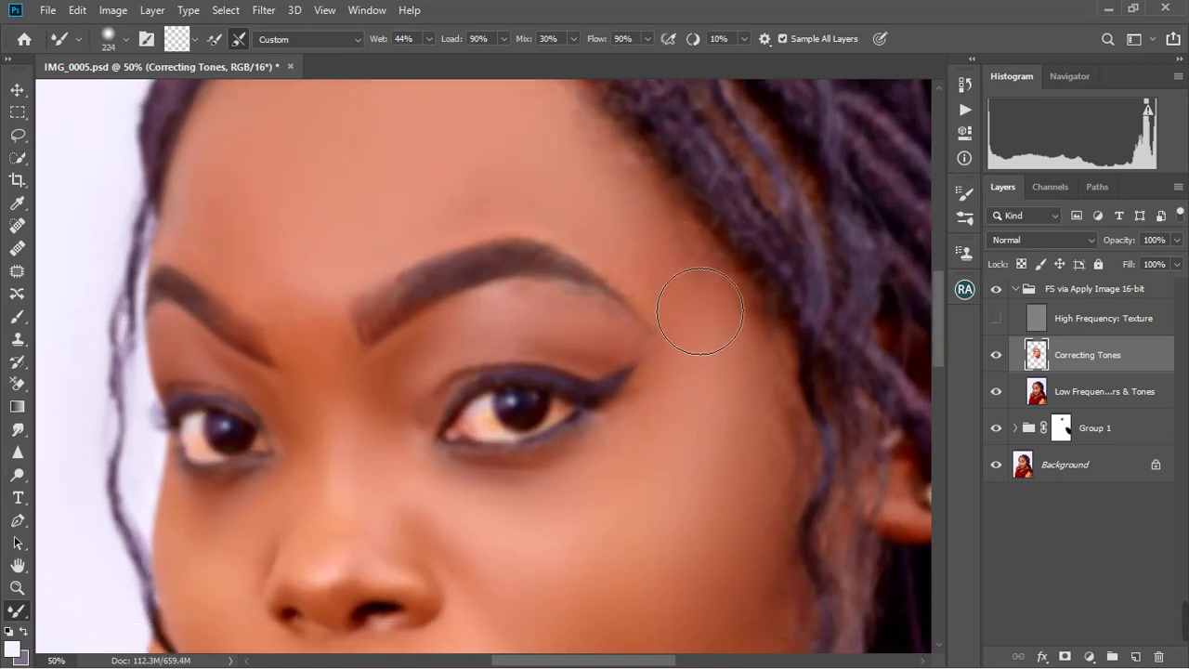
# Step: Blend the skin below the eye and down the outer cheek toward the jawline
pyautogui.keyDown('alt'); pyautogui.rightClick(653, 254); pyautogui.keyUp('alt')
pyautogui.scroll(-3, 711, 335)
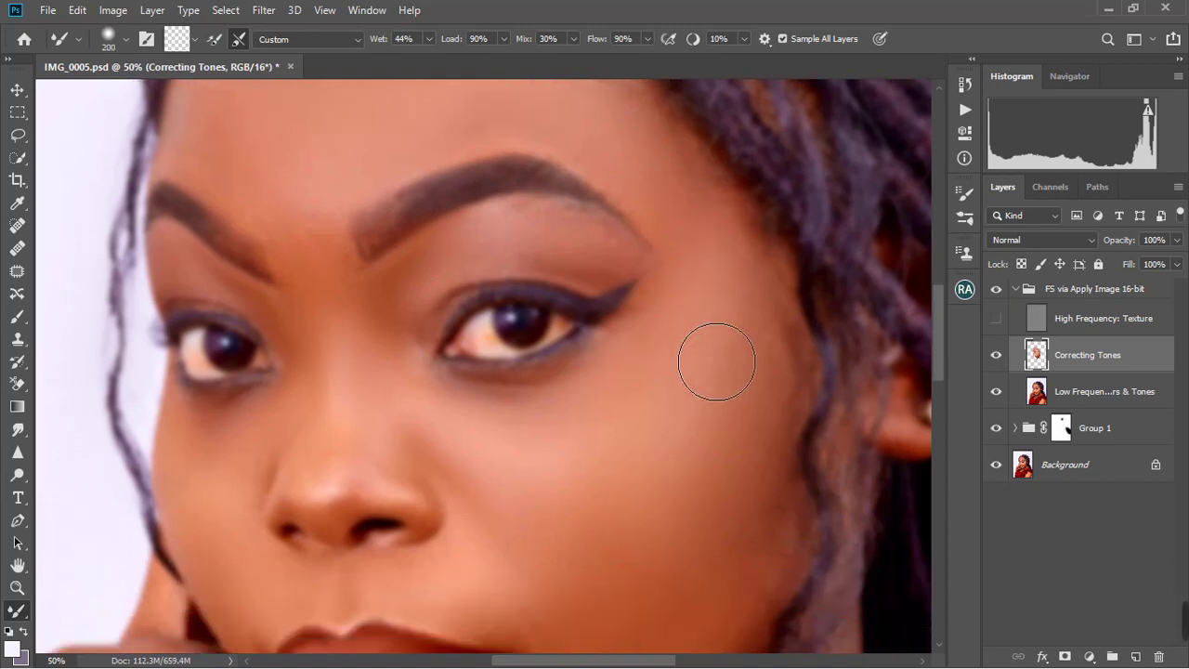
pyautogui.keyDown('alt'); pyautogui.rightClick(691, 300); pyautogui.keyUp('alt')
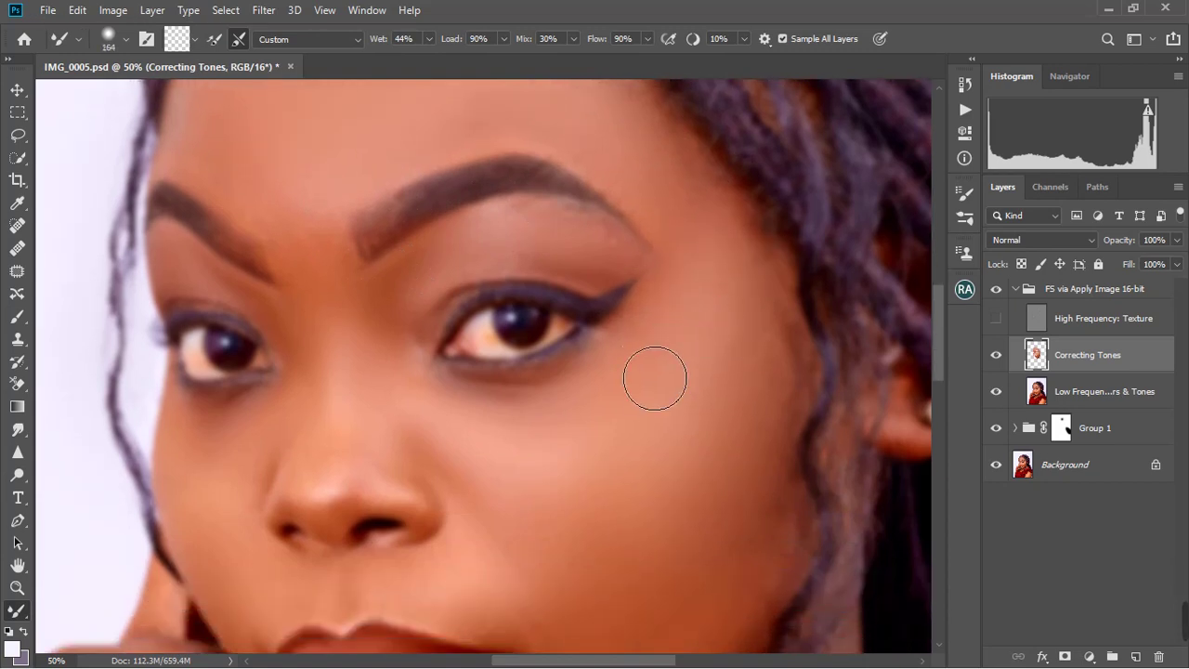
pyautogui.keyDown('alt'); pyautogui.rightClick(639, 353); pyautogui.keyUp('alt')
pyautogui.scroll(-3, 697, 371)
pyautogui.keyDown('alt'); pyautogui.rightClick(748, 242); pyautogui.keyUp('alt')
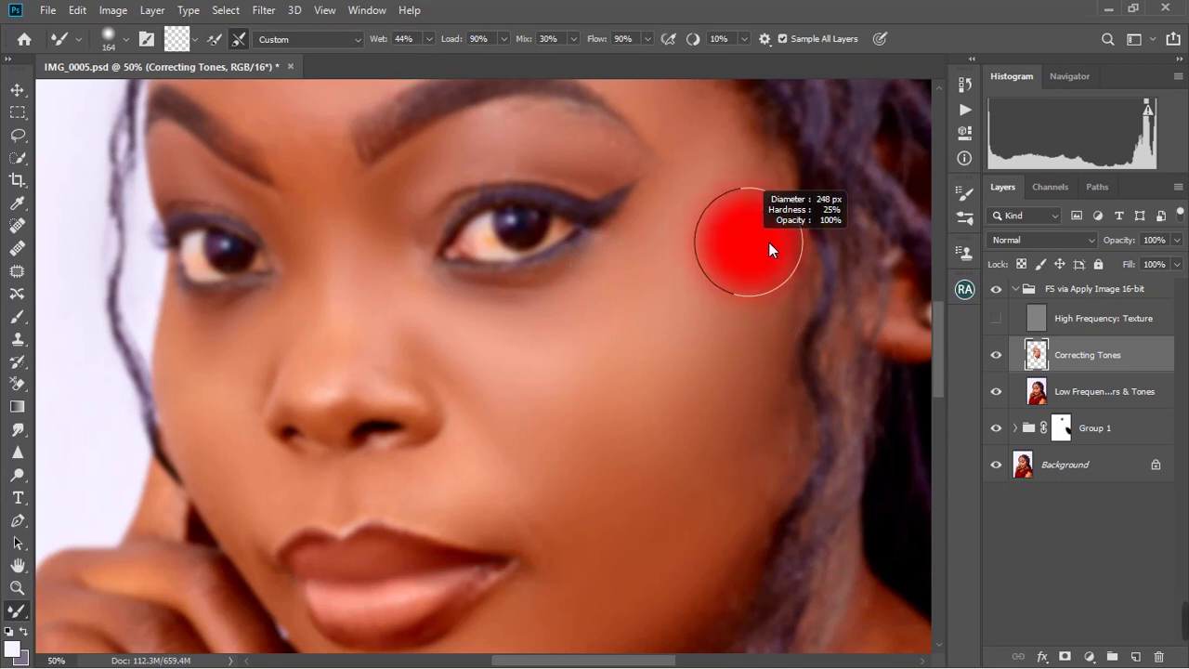
pyautogui.moveTo(757, 232); pyautogui.dragTo(812, 387)
pyautogui.moveTo(741, 306); pyautogui.dragTo(797, 361)
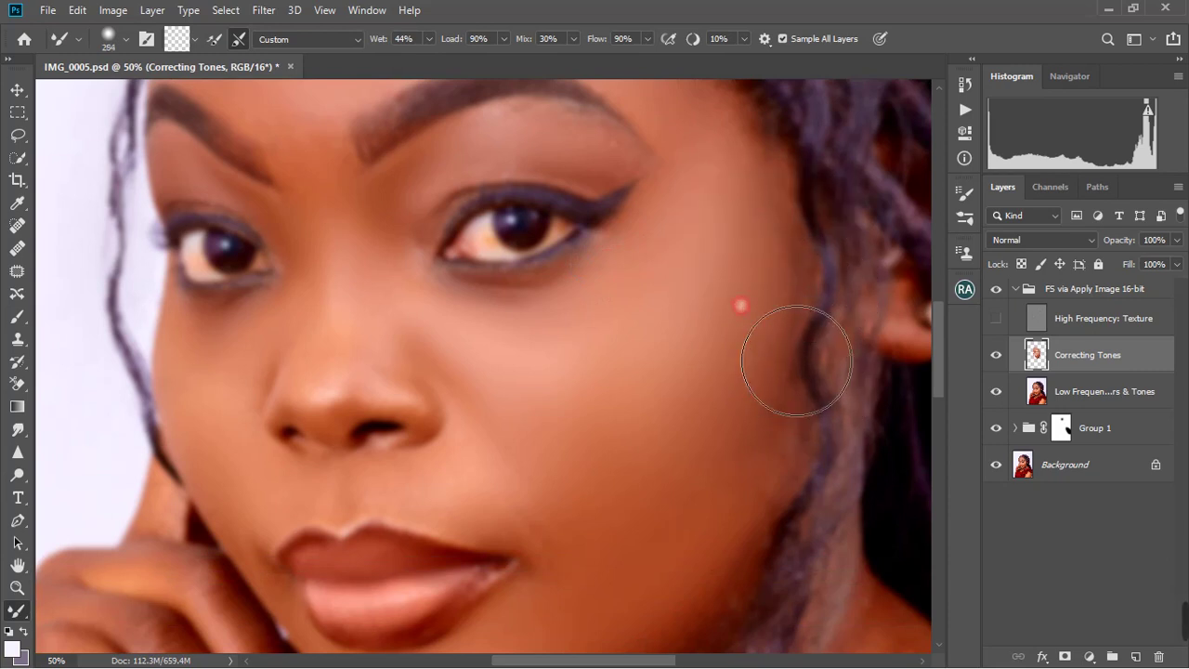
pyautogui.scroll(-4, 799, 353)
# Step: Resize the brush to about 188 px around the jaw and upper lip, then blend the nose tones
pyautogui.keyDown('alt'); pyautogui.rightClick(764, 282); pyautogui.keyUp('alt')
pyautogui.scroll(-3, 771, 446)
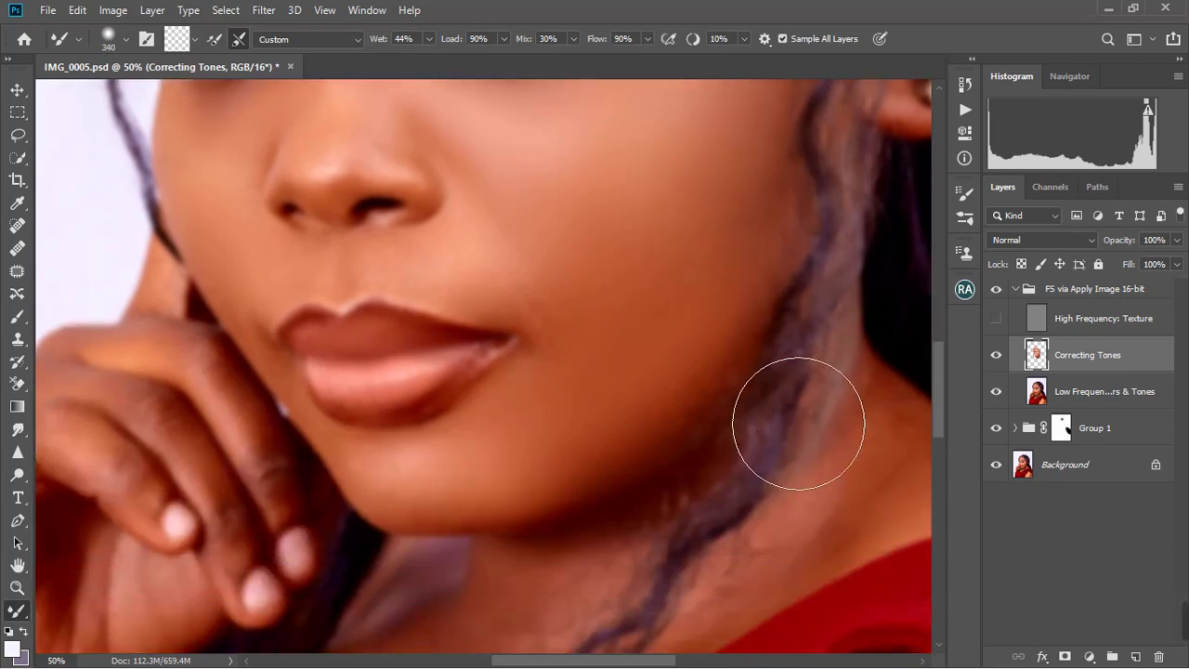
pyautogui.scroll(-2, 798, 424)
pyautogui.keyDown('alt'); pyautogui.rightClick(711, 236); pyautogui.keyUp('alt')
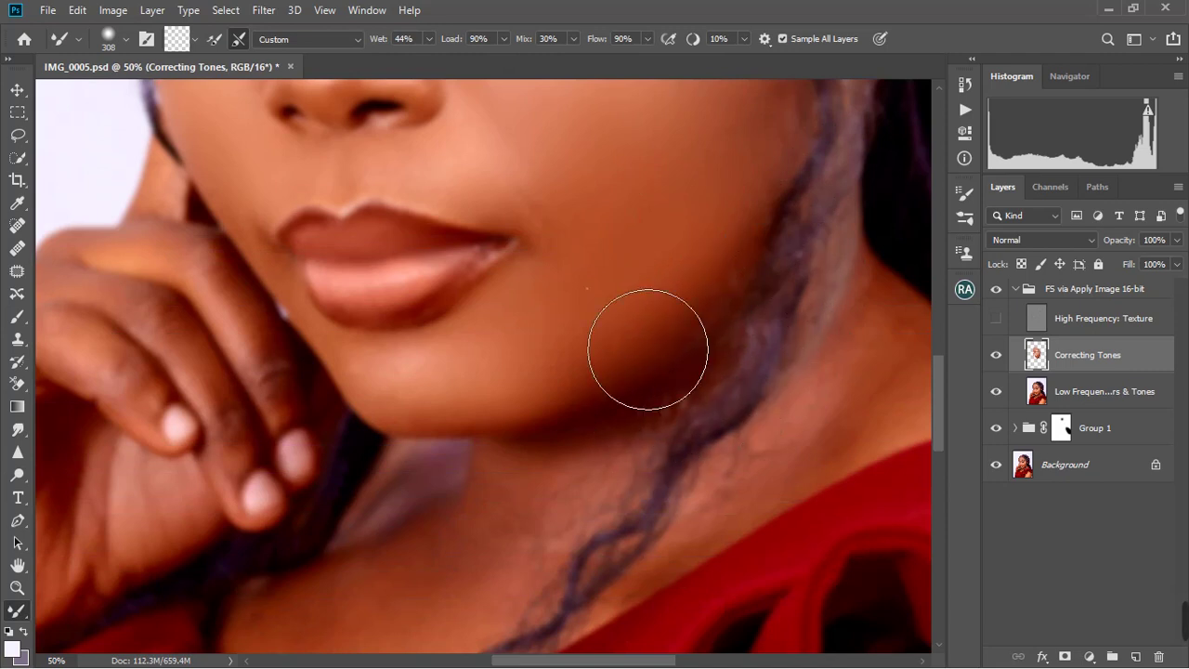
pyautogui.keyDown('alt'); pyautogui.rightClick(570, 194); pyautogui.keyUp('alt')
pyautogui.scroll(1, 409, 208)
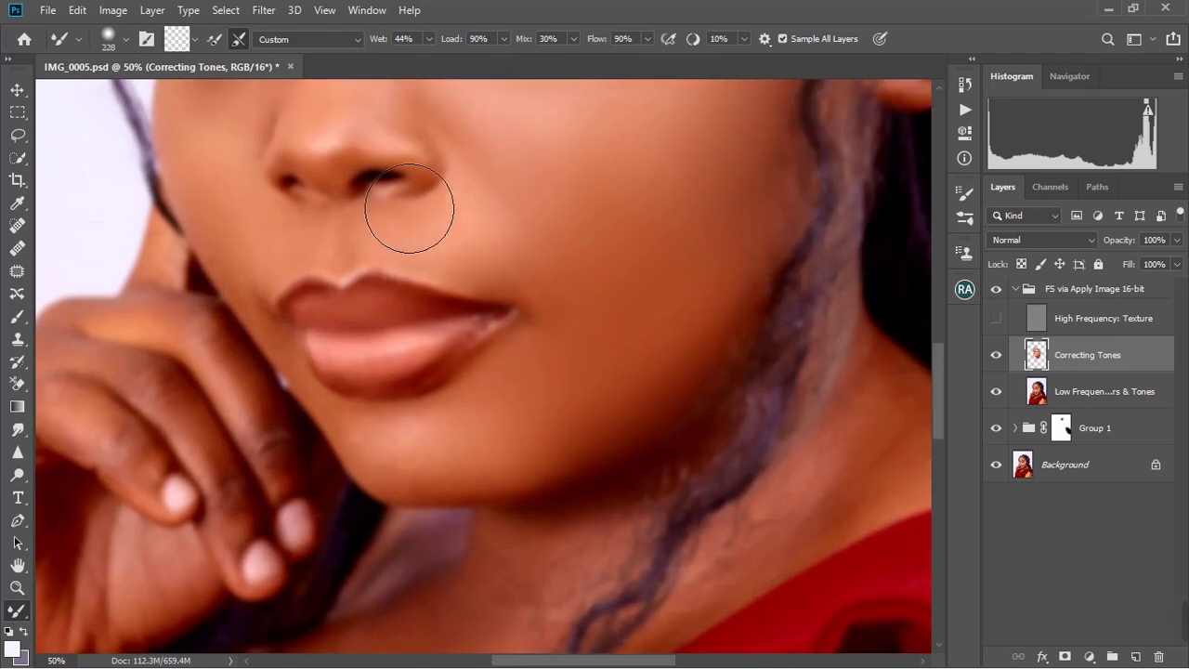
pyautogui.keyDown('alt'); pyautogui.rightClick(423, 234); pyautogui.keyUp('alt')
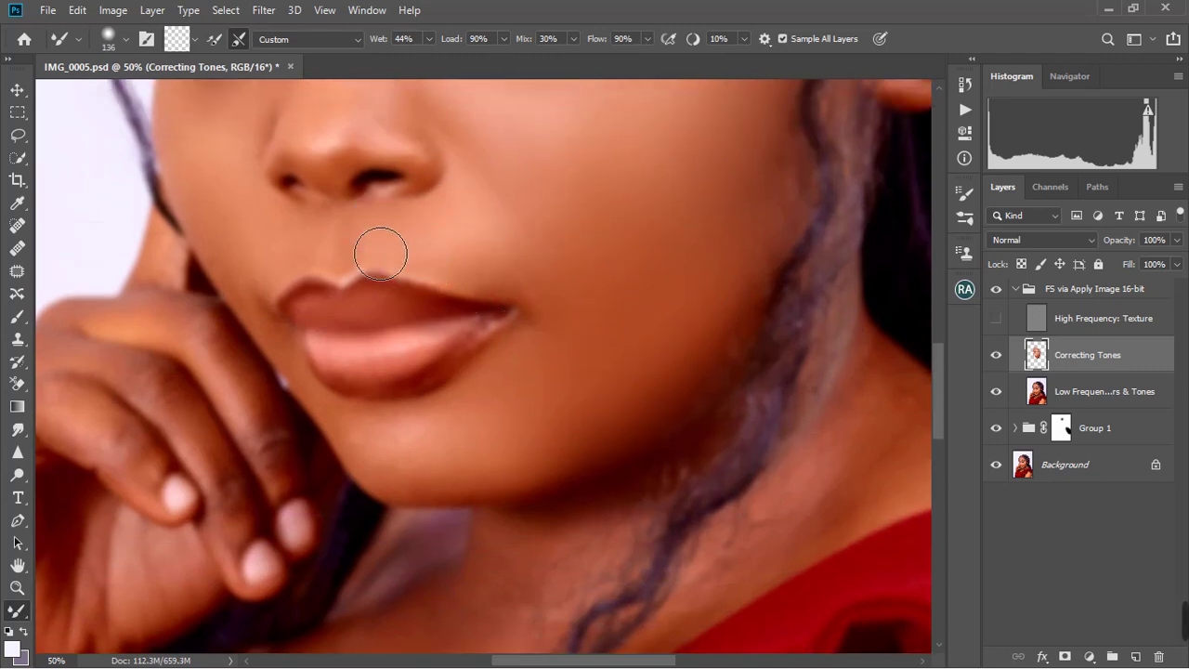
pyautogui.keyDown('alt'); pyautogui.rightClick(311, 224); pyautogui.keyUp('alt')
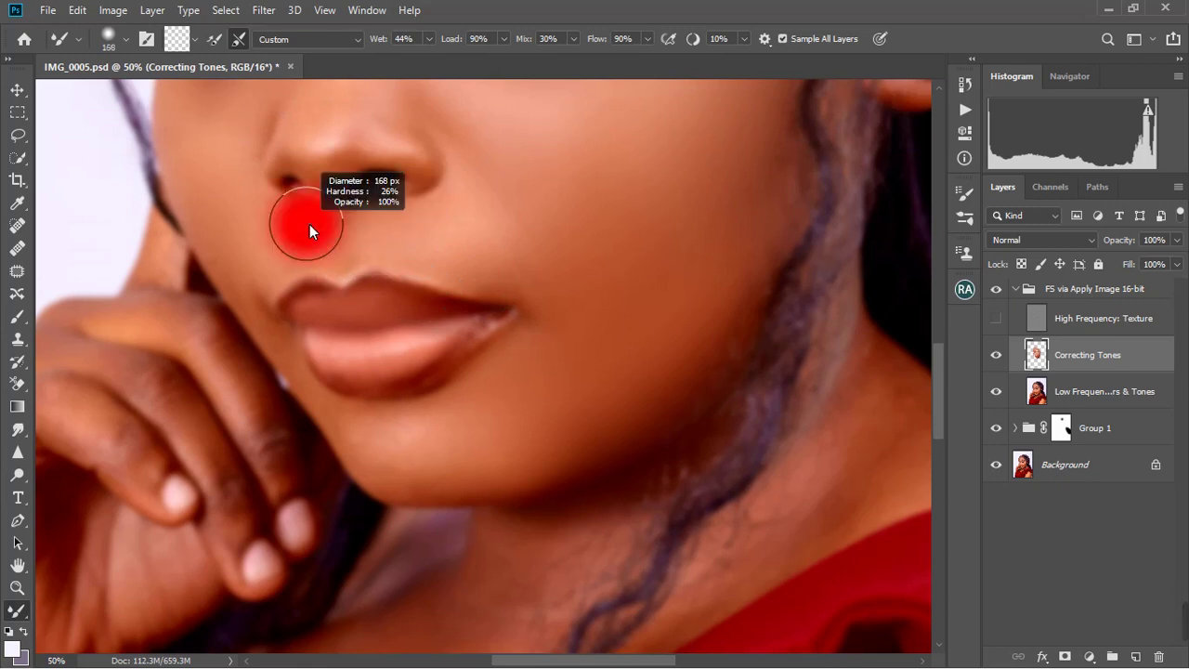
pyautogui.scroll(1, 265, 278)
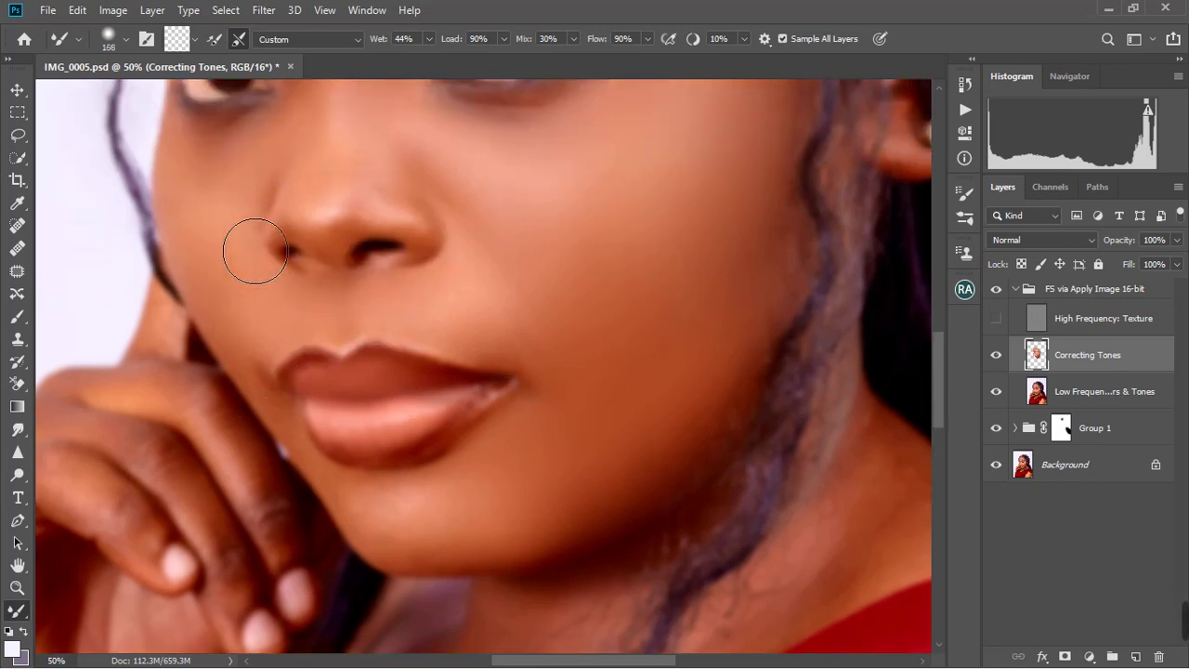
pyautogui.keyDown('alt'); pyautogui.rightClick(233, 226); pyautogui.keyUp('alt')
pyautogui.keyDown('alt'); pyautogui.rightClick(212, 294); pyautogui.keyUp('alt')
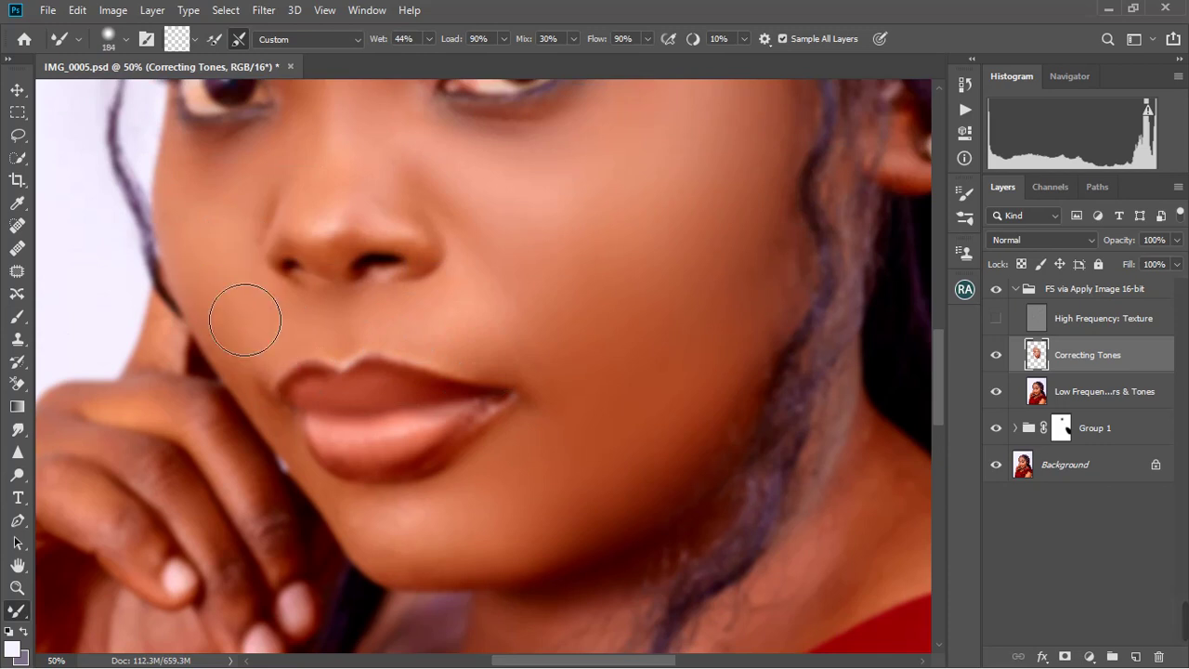
pyautogui.moveTo(246, 231)
pyautogui.mouseDown()
pyautogui.moveTo(322, 207)
pyautogui.moveTo(359, 213)
pyautogui.moveTo(373, 243)
pyautogui.moveTo(353, 223)
pyautogui.moveTo(354, 182)
pyautogui.mouseUp()
# Step: Blend across the nose bridge and cheek with the brush around 160–212 px
pyautogui.keyDown('alt'); pyautogui.rightClick(359, 214); pyautogui.keyUp('alt')
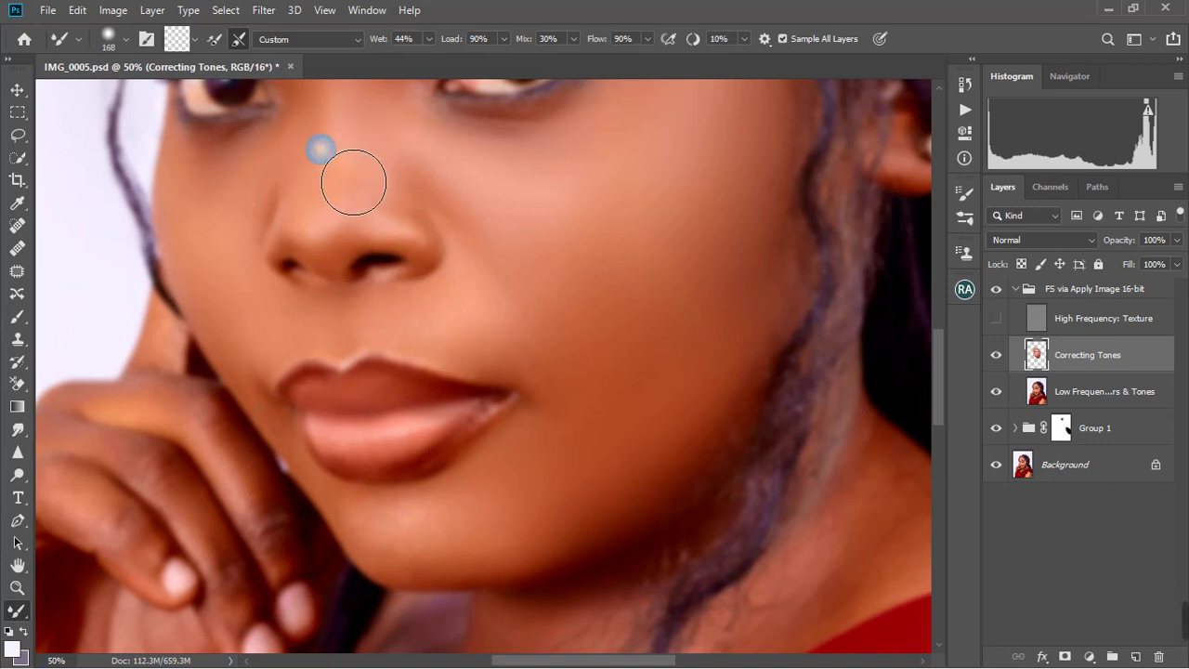
pyautogui.keyDown('alt'); pyautogui.rightClick(418, 244); pyautogui.keyUp('alt')
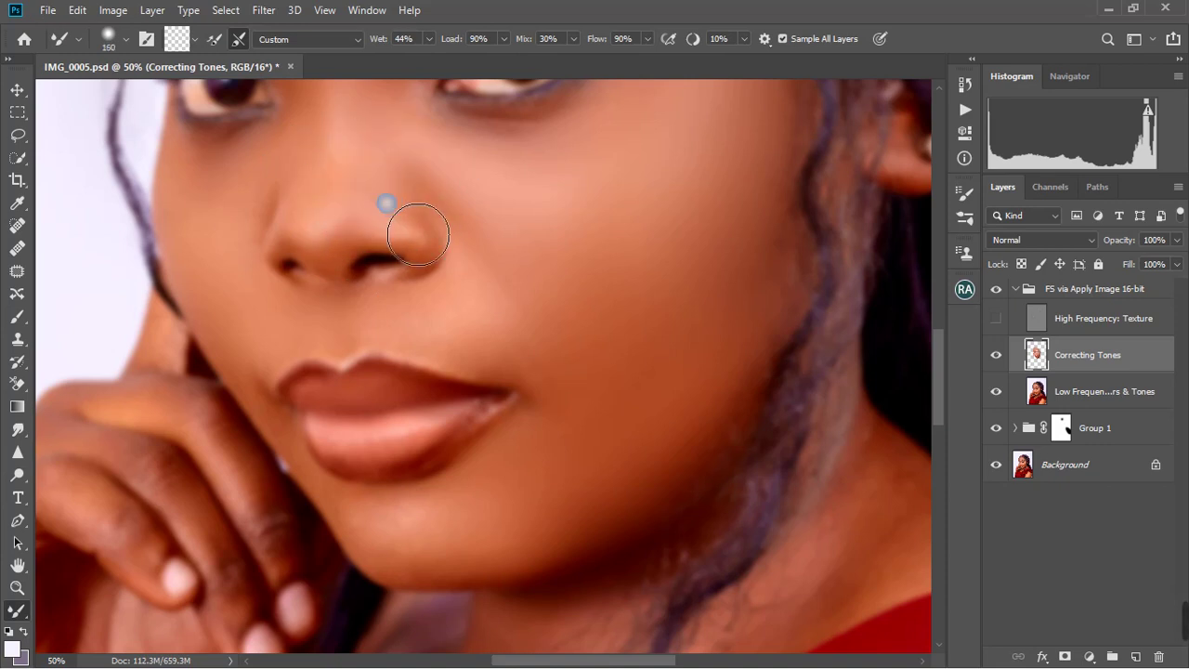
pyautogui.moveTo(441, 221); pyautogui.dragTo(494, 247)
pyautogui.keyDown('alt'); pyautogui.rightClick(477, 242); pyautogui.keyUp('alt')
pyautogui.scroll(2, 483, 279)
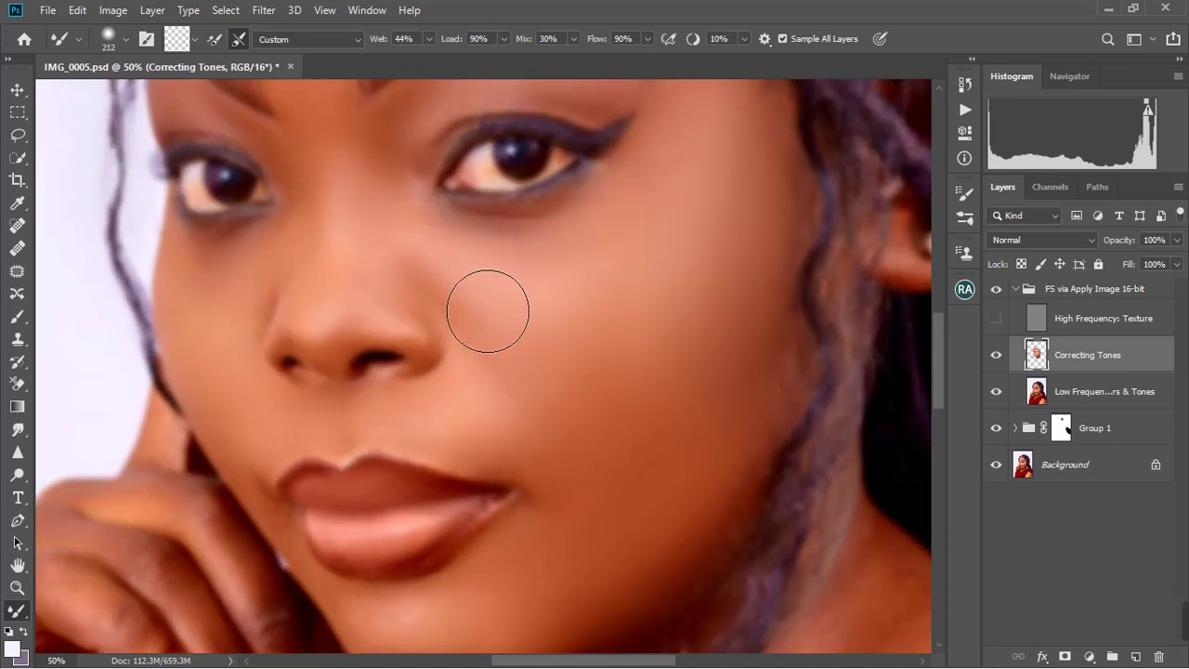
pyautogui.keyDown('alt'); pyautogui.rightClick(404, 257); pyautogui.keyUp('alt')
pyautogui.keyDown('alt'); pyautogui.rightClick(344, 201); pyautogui.keyUp('alt')
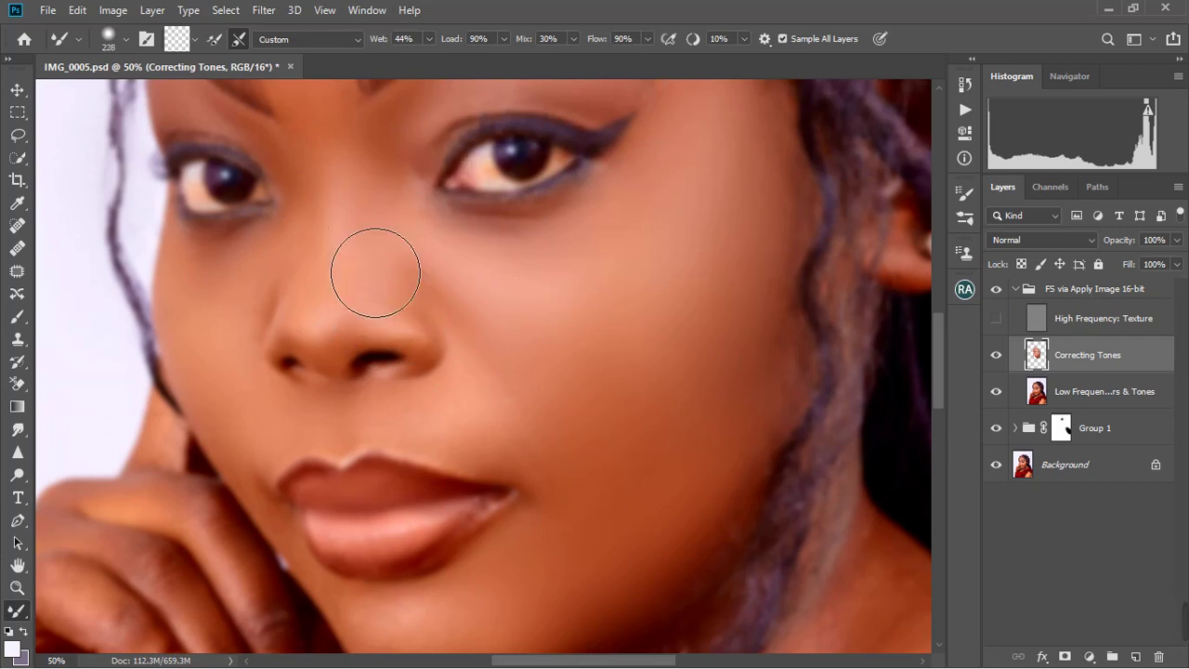
pyautogui.click(17, 587)
# Step: Fit the portrait on screen, show High Frequency: Texture, and zoom in on the hand
pyautogui.rightClick(520, 385)
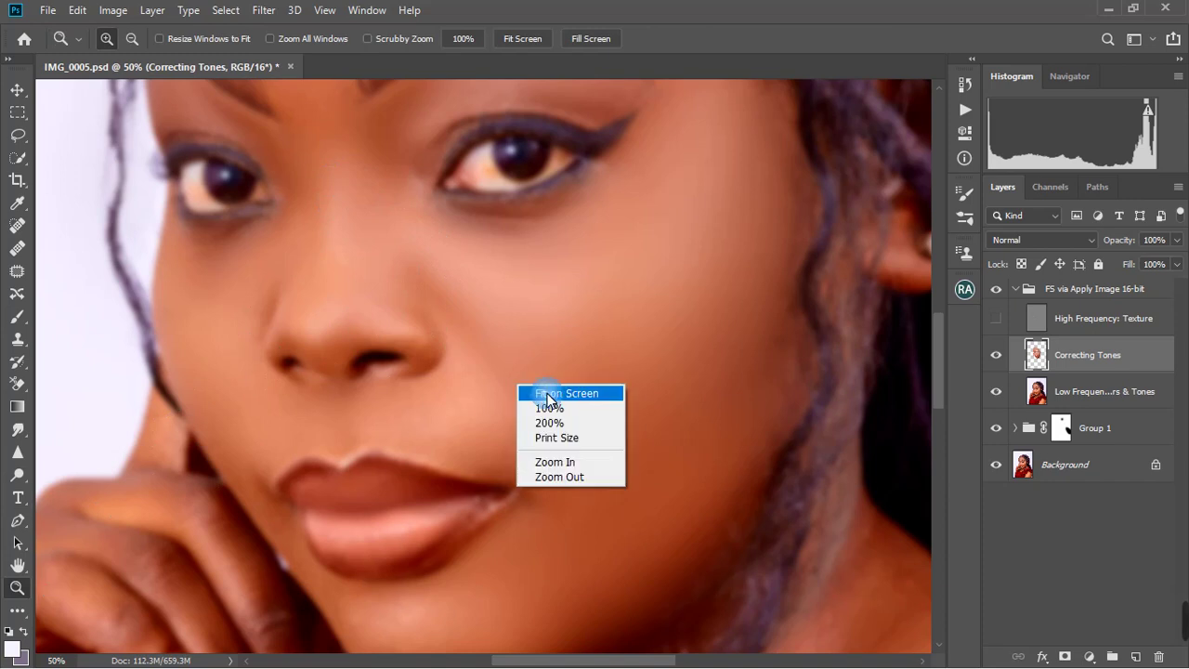
pyautogui.click(549, 393)
pyautogui.click(1000, 323)
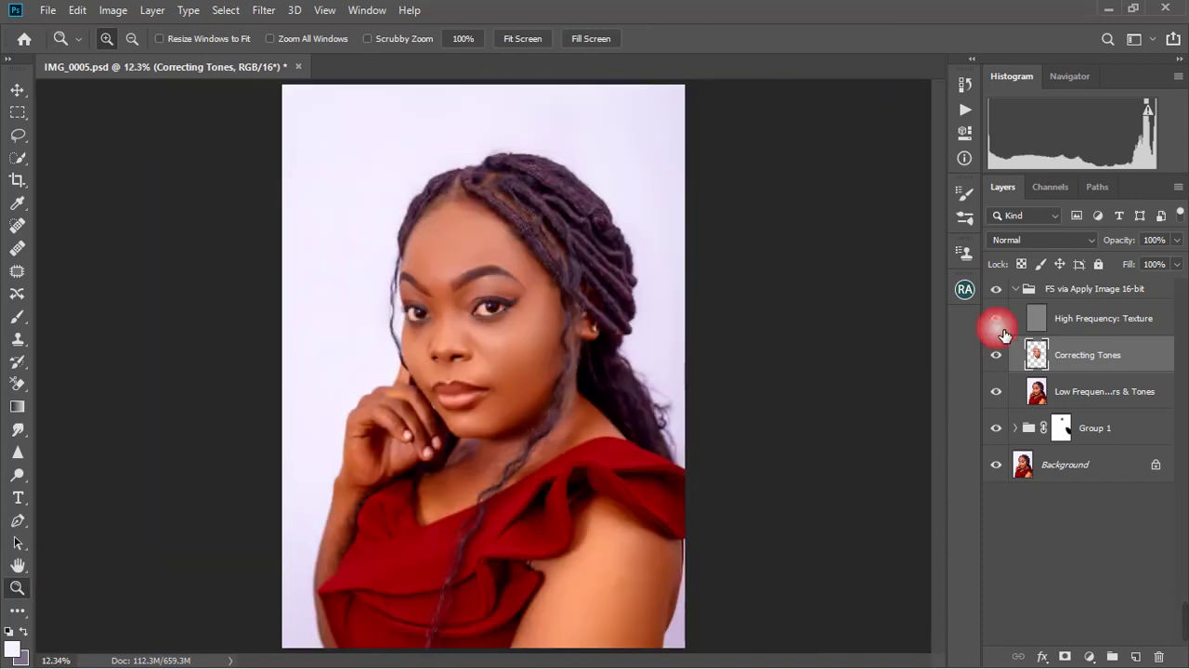
pyautogui.click(574, 543)
pyautogui.click(127, 329)
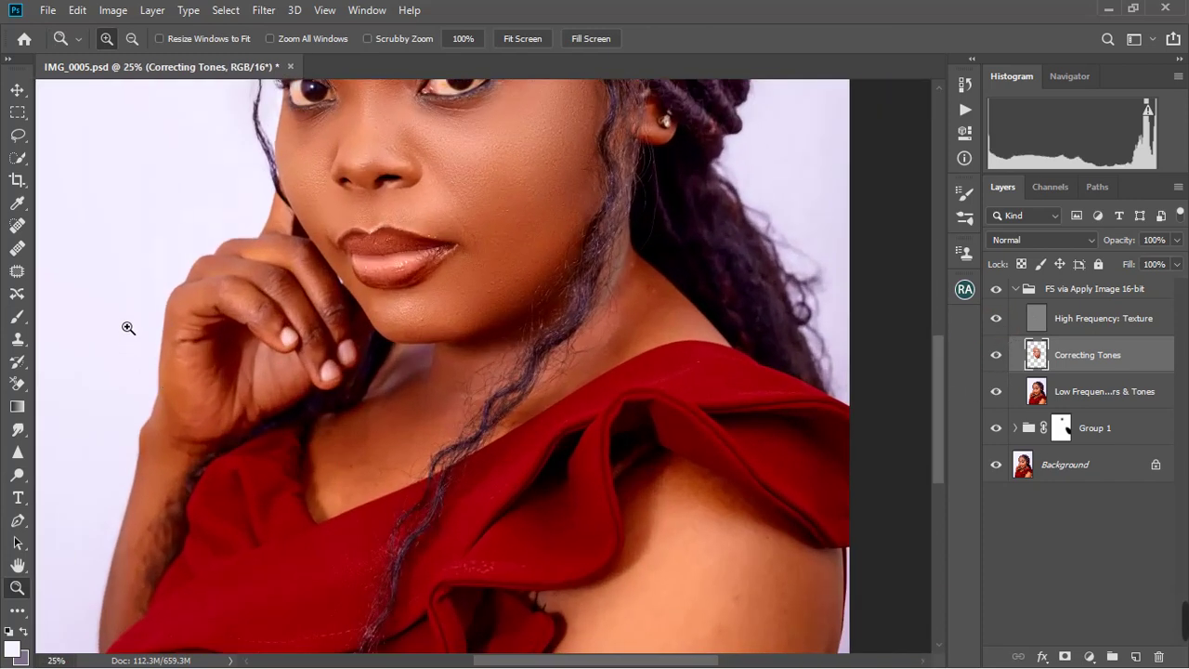
pyautogui.click(126, 324)
pyautogui.click(67, 503)
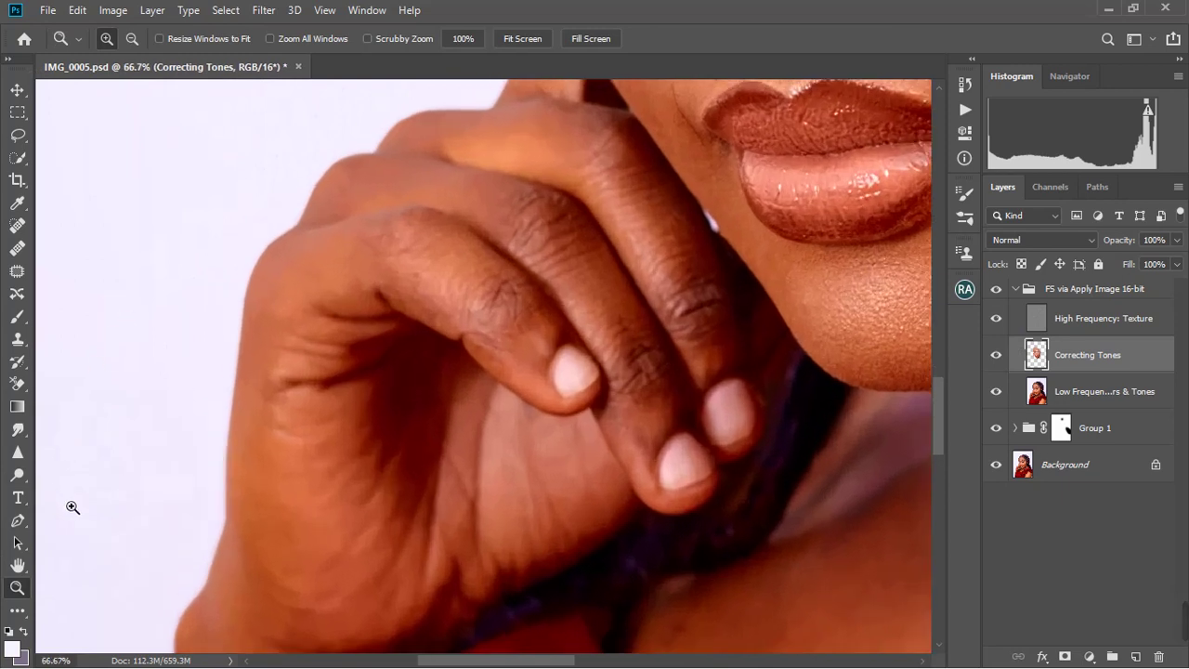
pyautogui.press('b')
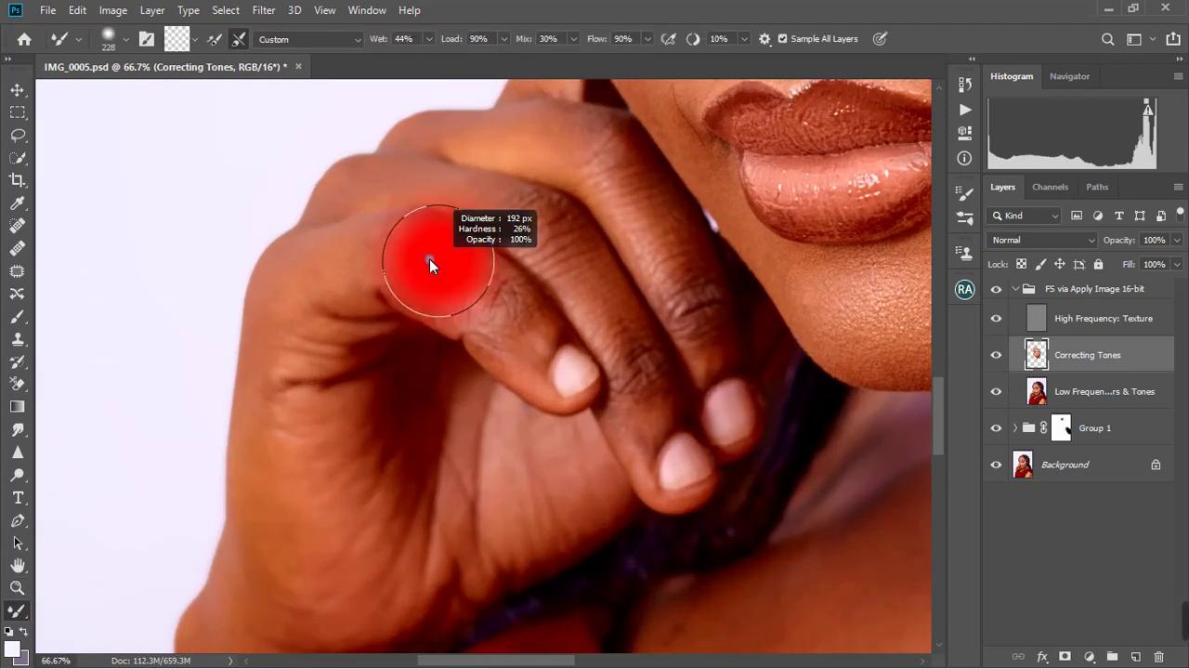
# Step: Hide High Frequency: Texture and blend the finger crease and index finger
pyautogui.click(996, 320)
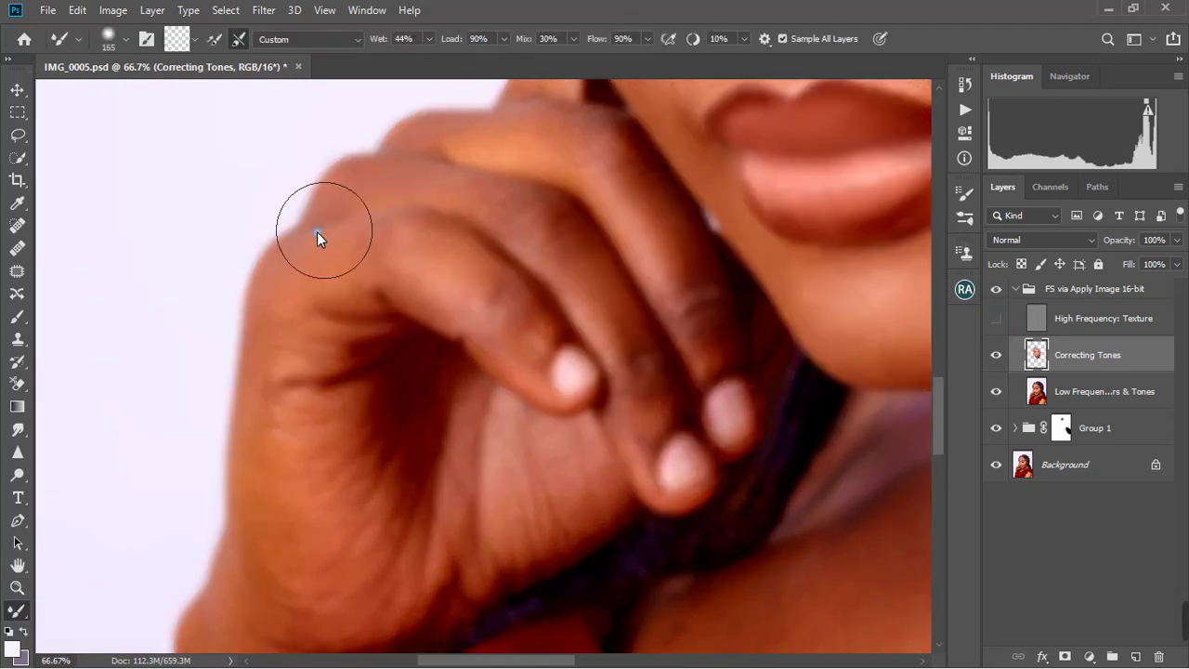
pyautogui.moveTo(379, 323)
pyautogui.mouseDown()
pyautogui.moveTo(502, 266)
pyautogui.moveTo(596, 276)
pyautogui.mouseUp()
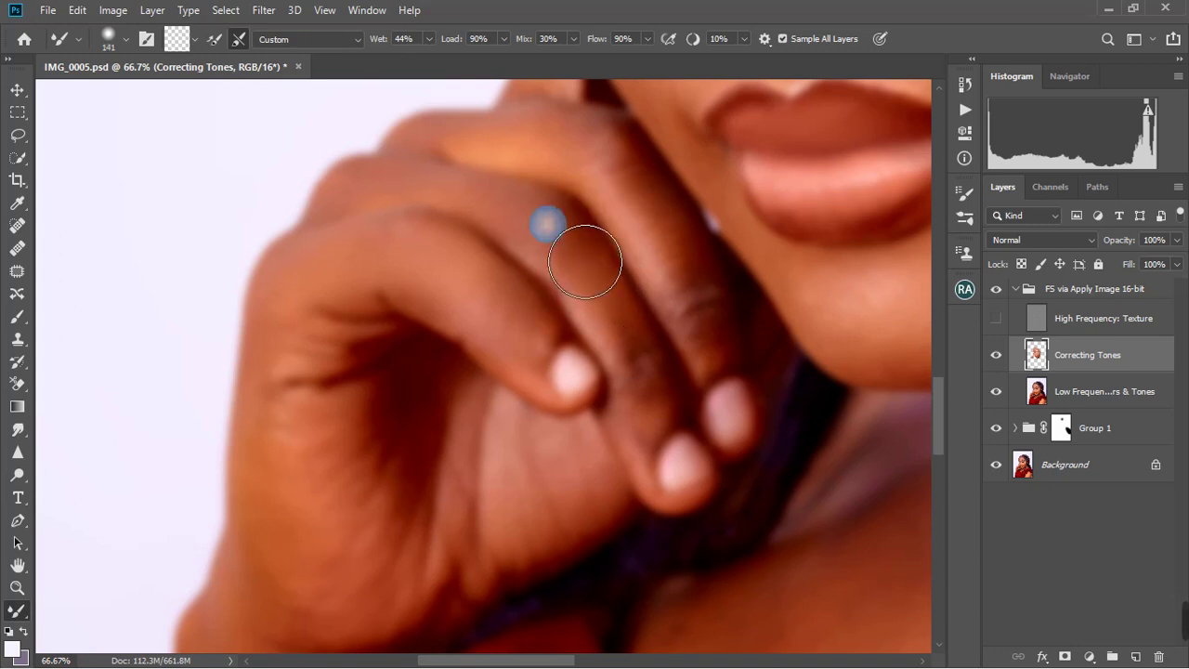
pyautogui.press('[')
pyautogui.press('[')
pyautogui.press('[')
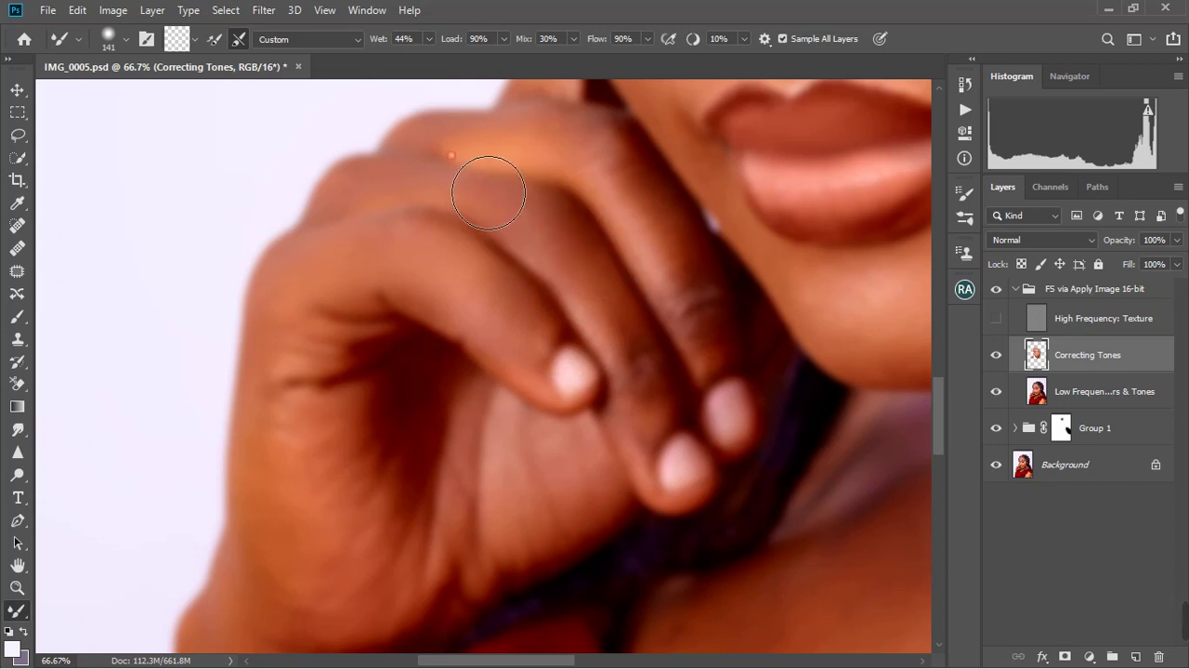
pyautogui.press('[')
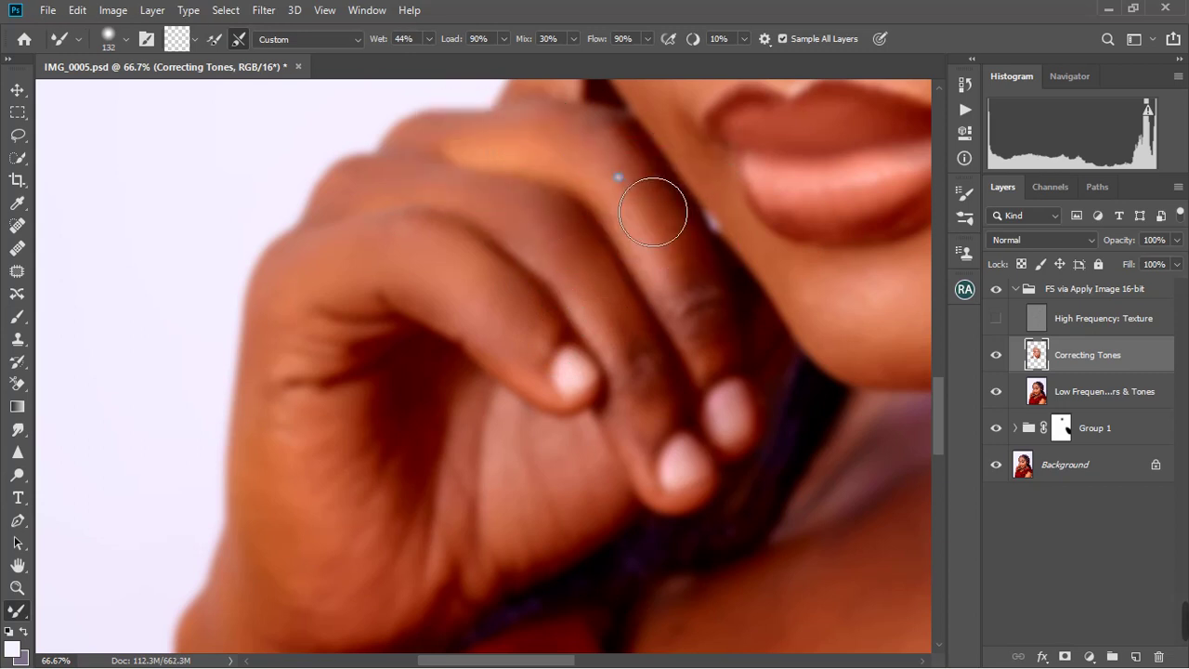
pyautogui.press(']')
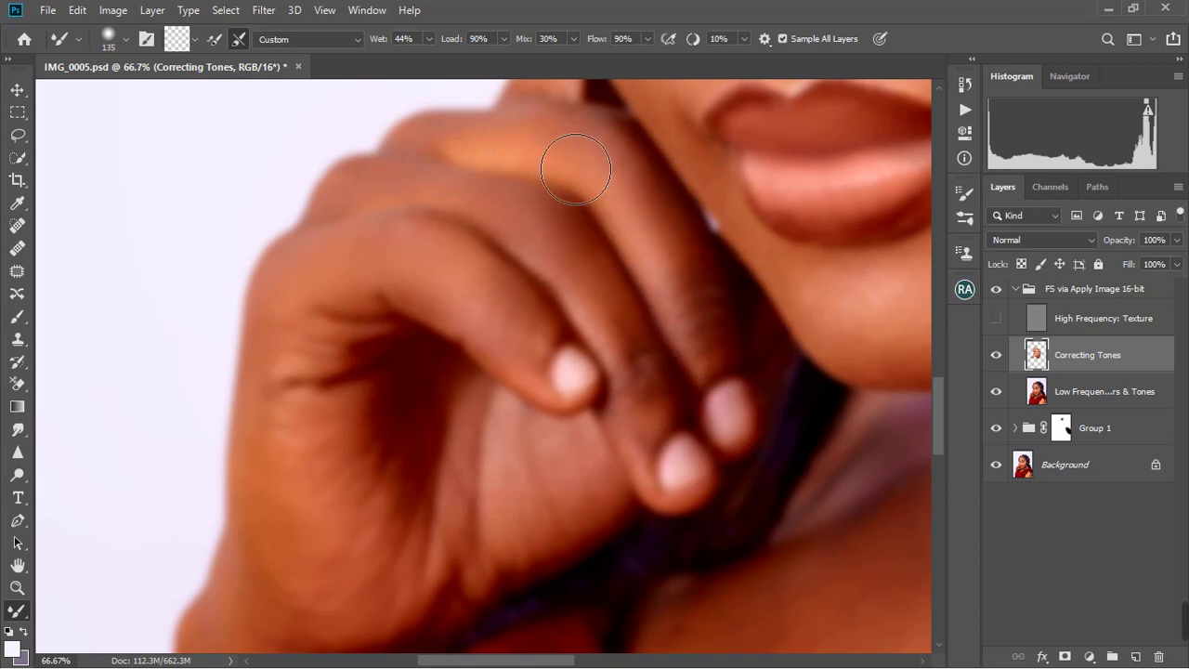
pyautogui.moveTo(576, 169); pyautogui.dragTo(580, 252)
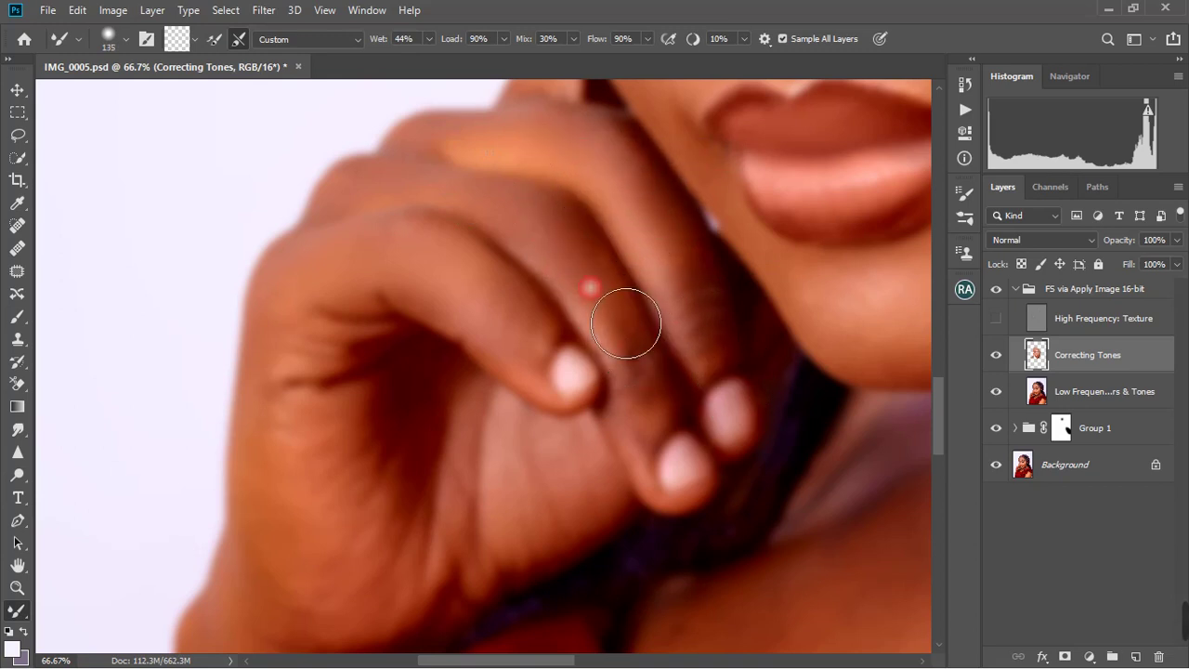
# Step: Blend the dark crease and the upper-left skin of the hand
pyautogui.scroll(-2, 624, 319)
pyautogui.press('[')
pyautogui.press('[')
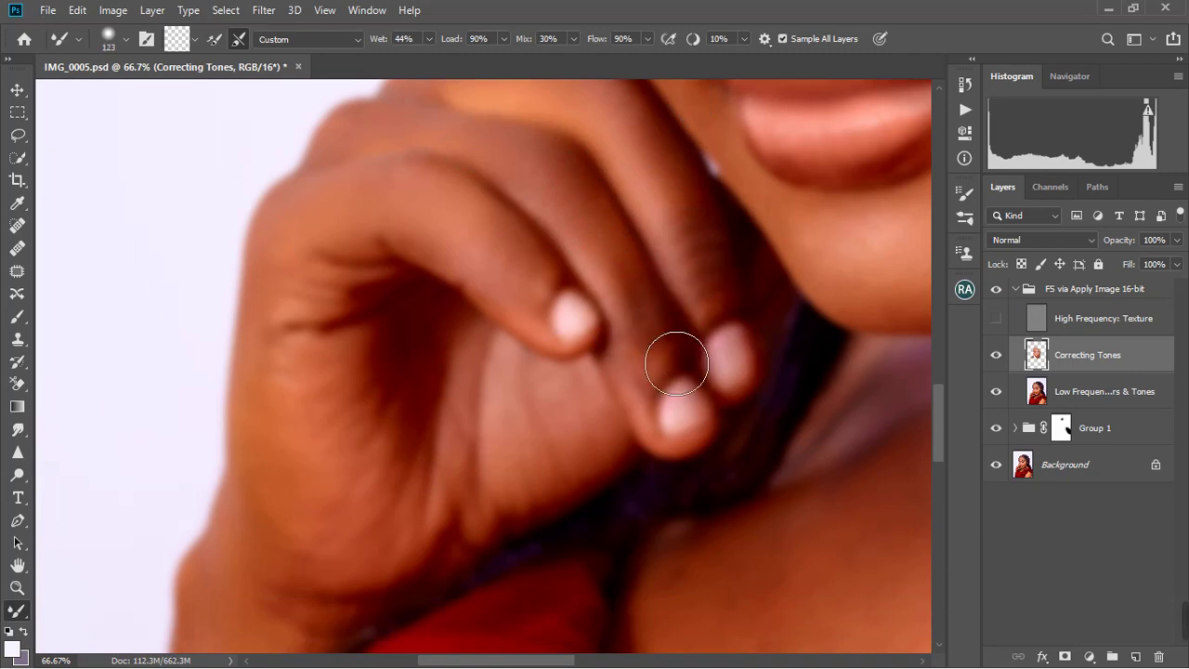
pyautogui.scroll(-3, 477, 359)
pyautogui.press(']')
pyautogui.press(']')
pyautogui.press(']')
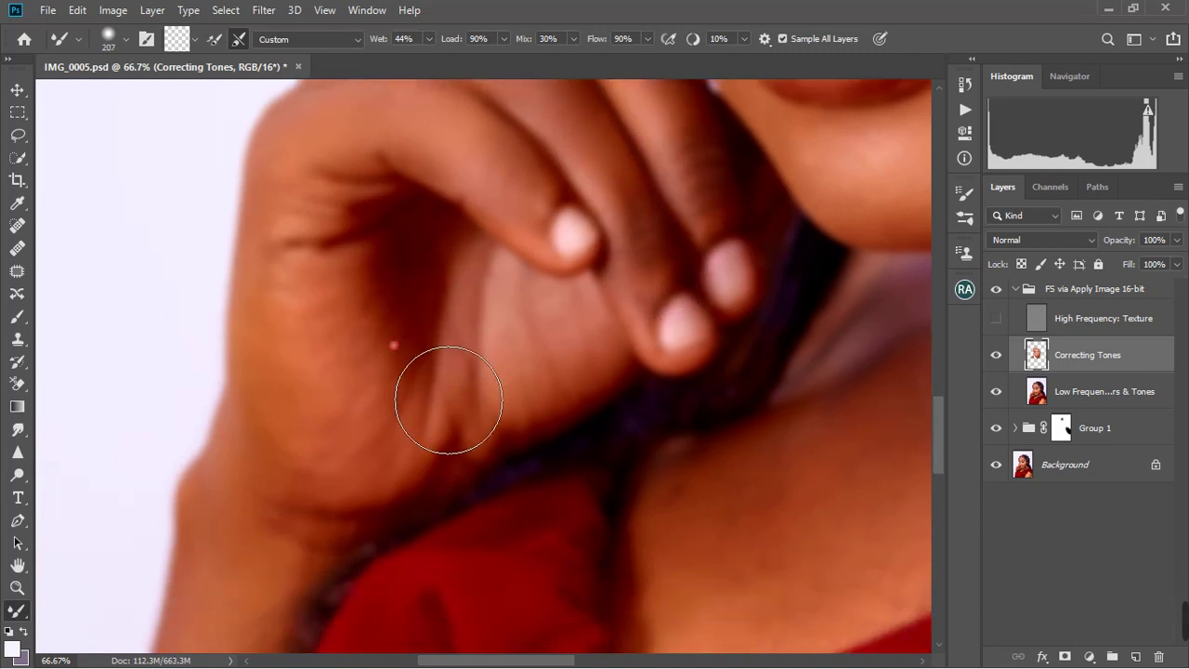
pyautogui.moveTo(449, 400); pyautogui.dragTo(517, 411)
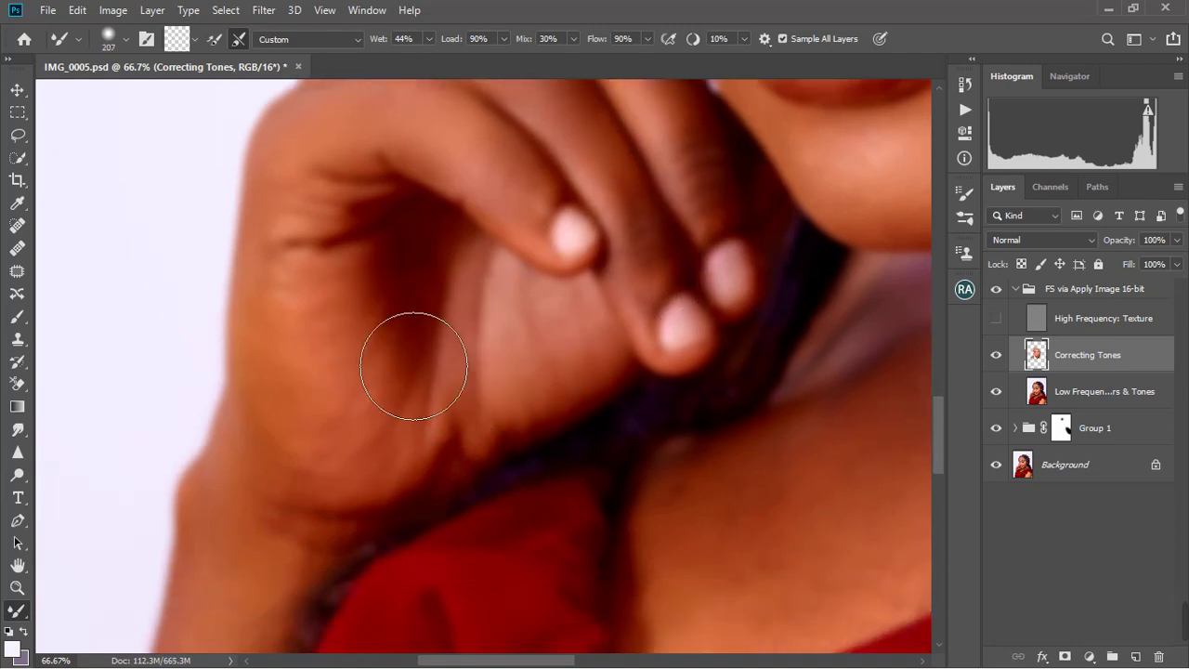
pyautogui.press('[')
pyautogui.moveTo(353, 308); pyautogui.dragTo(326, 284)
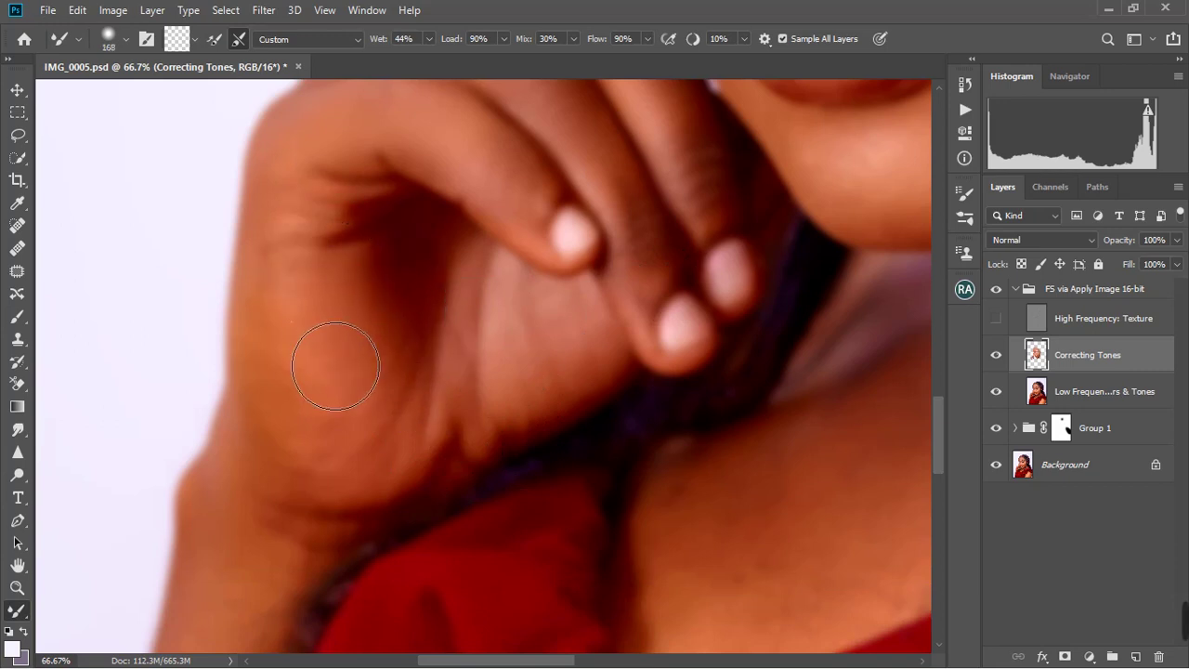
# Step: Blend the hand's left edge, then fit the portrait on screen
pyautogui.press(']')
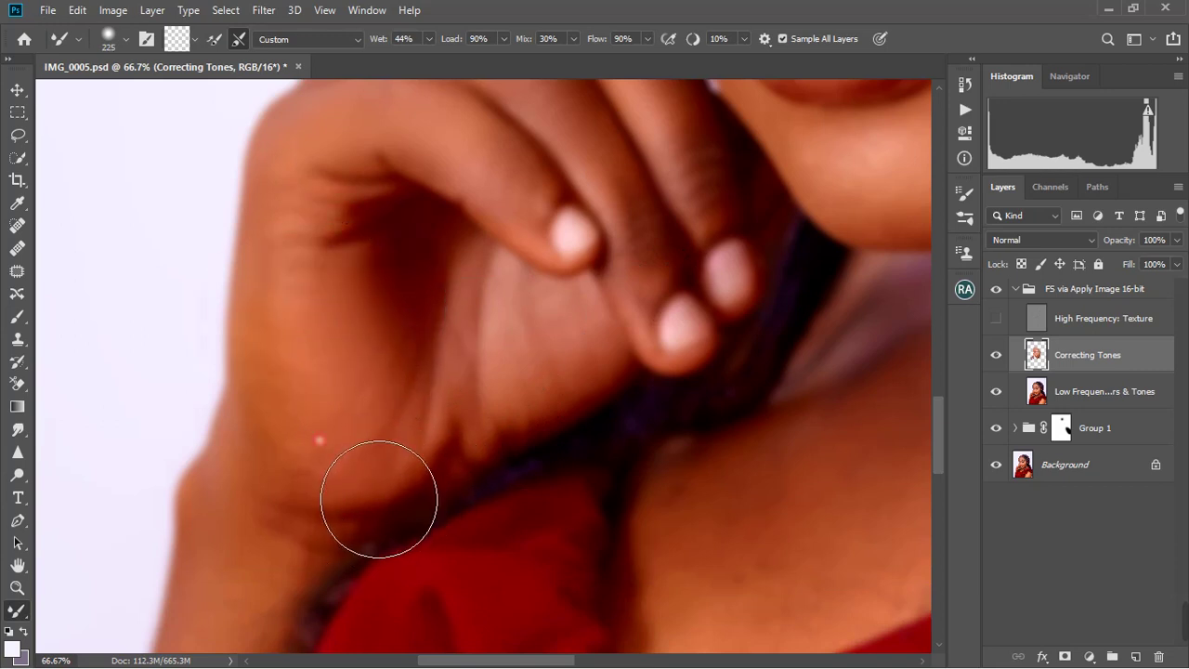
pyautogui.press('[')
pyautogui.click(252, 534)
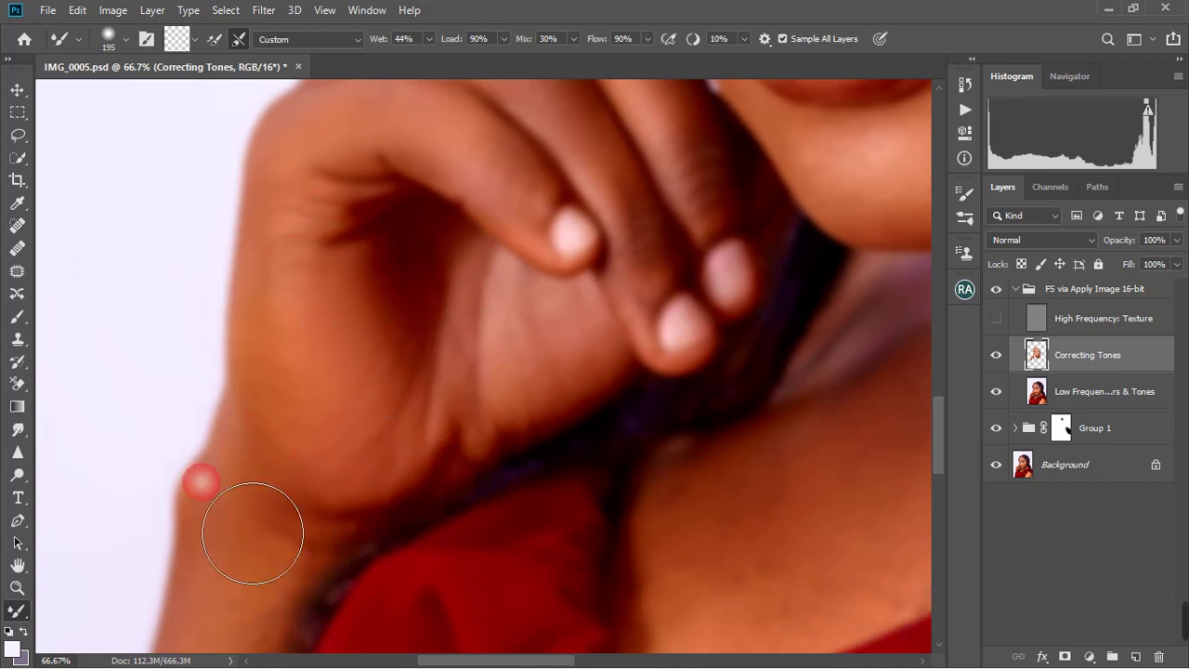
pyautogui.press('z')
pyautogui.rightClick(239, 493)
pyautogui.click(252, 499)
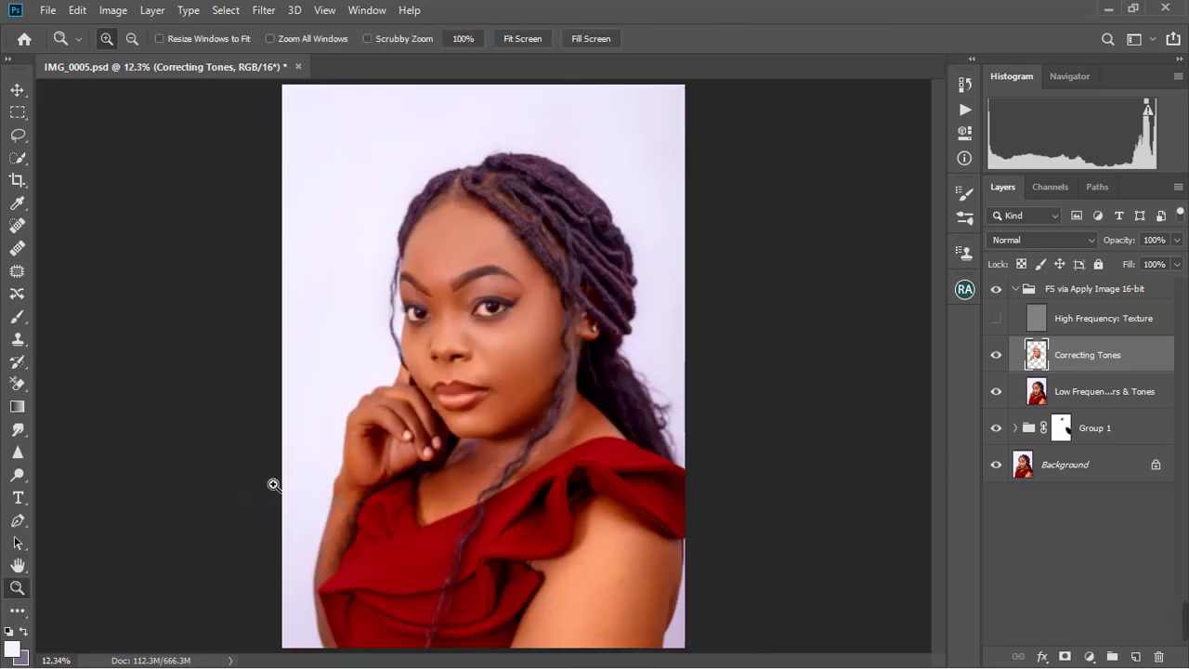
# Step: Zoom in on the chest and left arm and blend the skin at the neckline
pyautogui.click(273, 484)
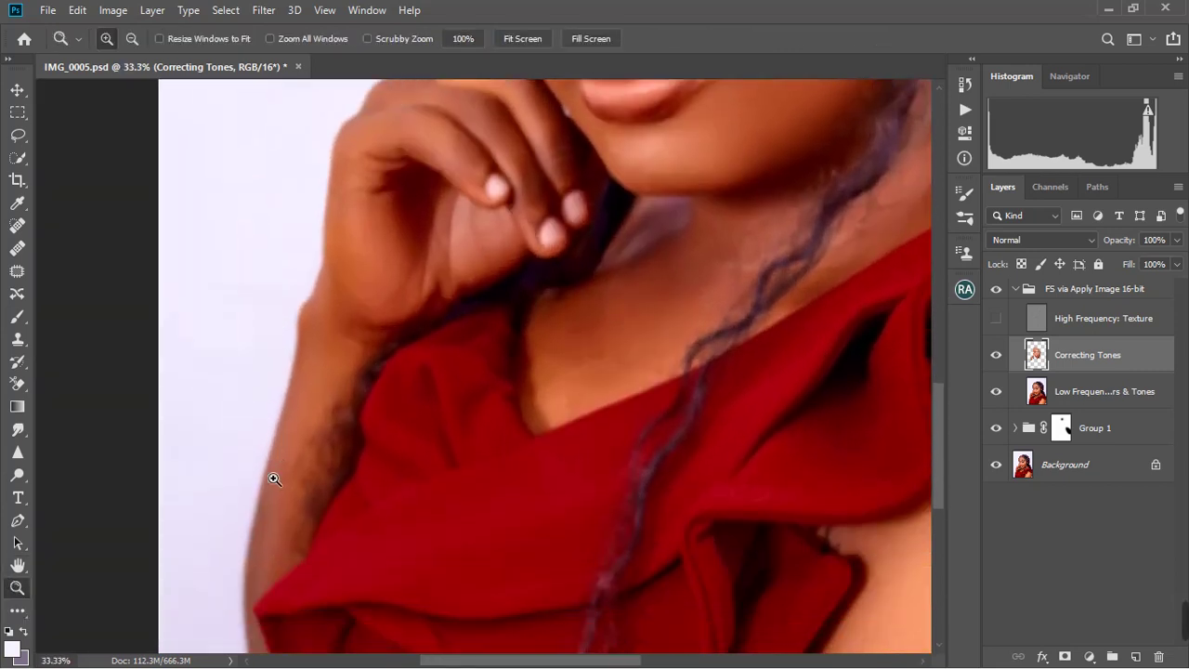
pyautogui.click(255, 288)
pyautogui.click(15, 609)
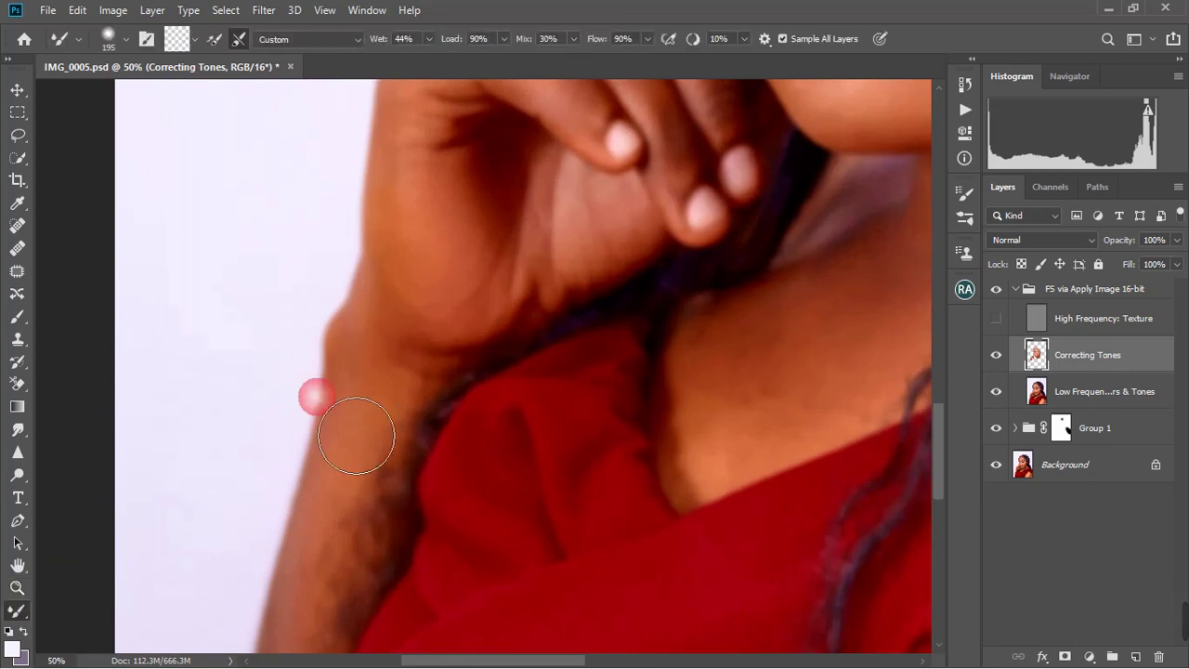
pyautogui.press(']')
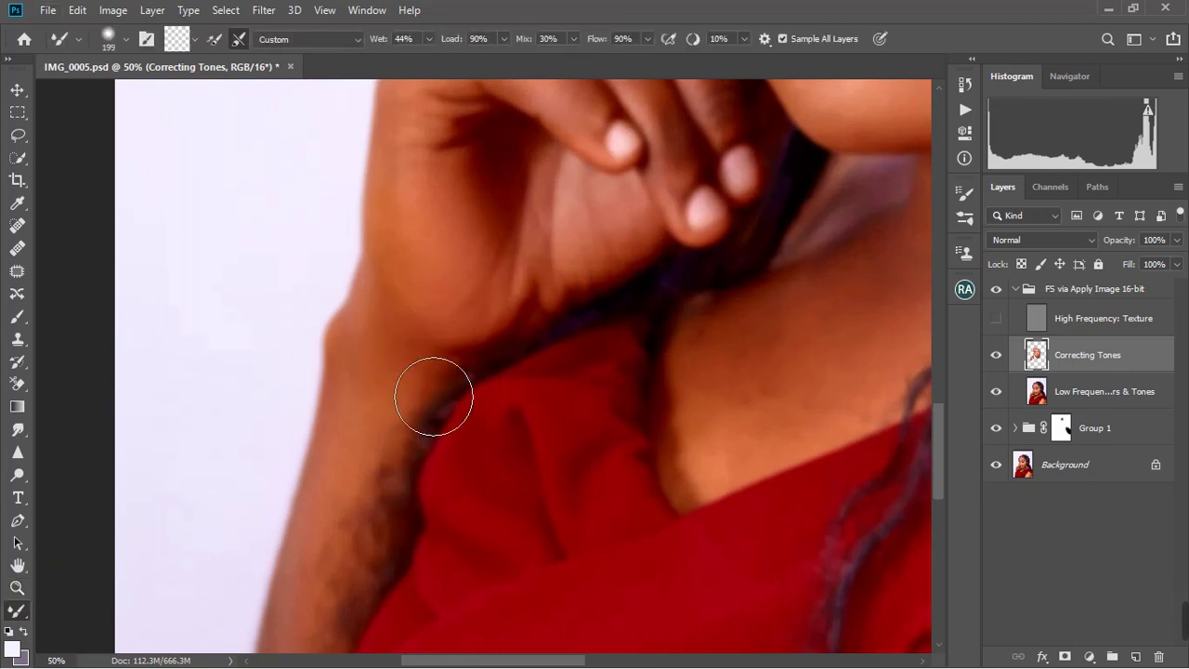
pyautogui.scroll(-3, 417, 388)
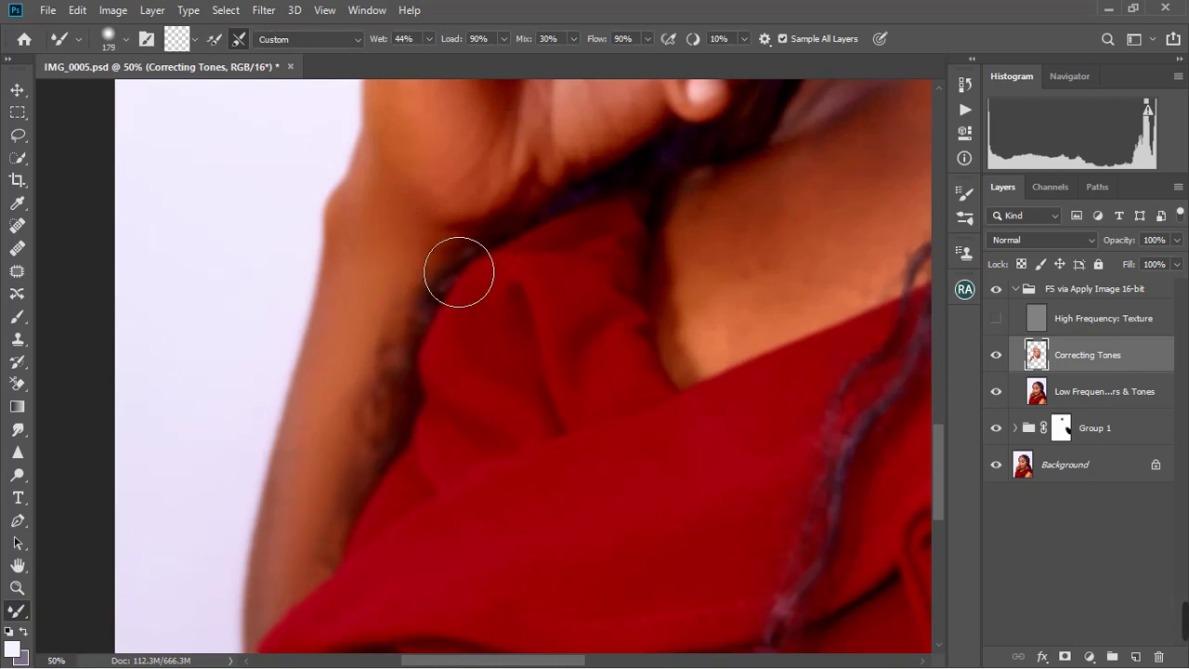
pyautogui.scroll(2, 460, 200)
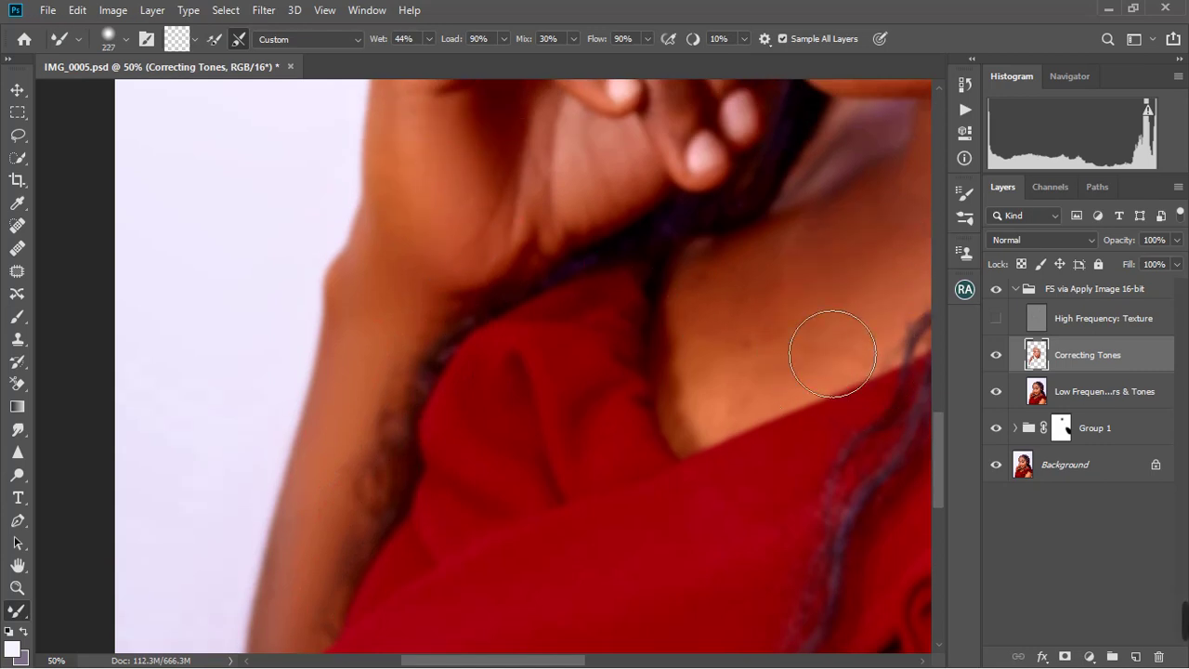
pyautogui.moveTo(809, 411)
pyautogui.mouseDown()
pyautogui.moveTo(822, 376)
pyautogui.moveTo(877, 319)
pyautogui.mouseUp()
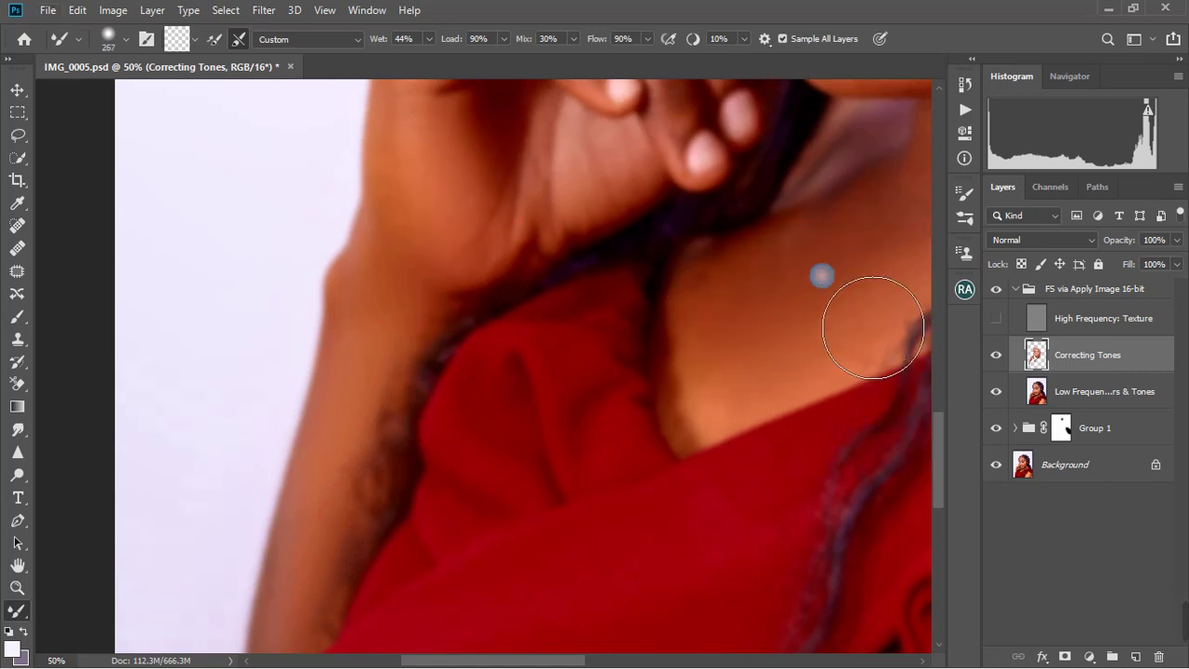
# Step: Repeatedly resize the brush and blend the neck and chest skin
pyautogui.keyDown('alt'); pyautogui.rightClick(730, 292); pyautogui.keyUp('alt')
pyautogui.keyDown('alt'); pyautogui.rightClick(714, 316); pyautogui.keyUp('alt')
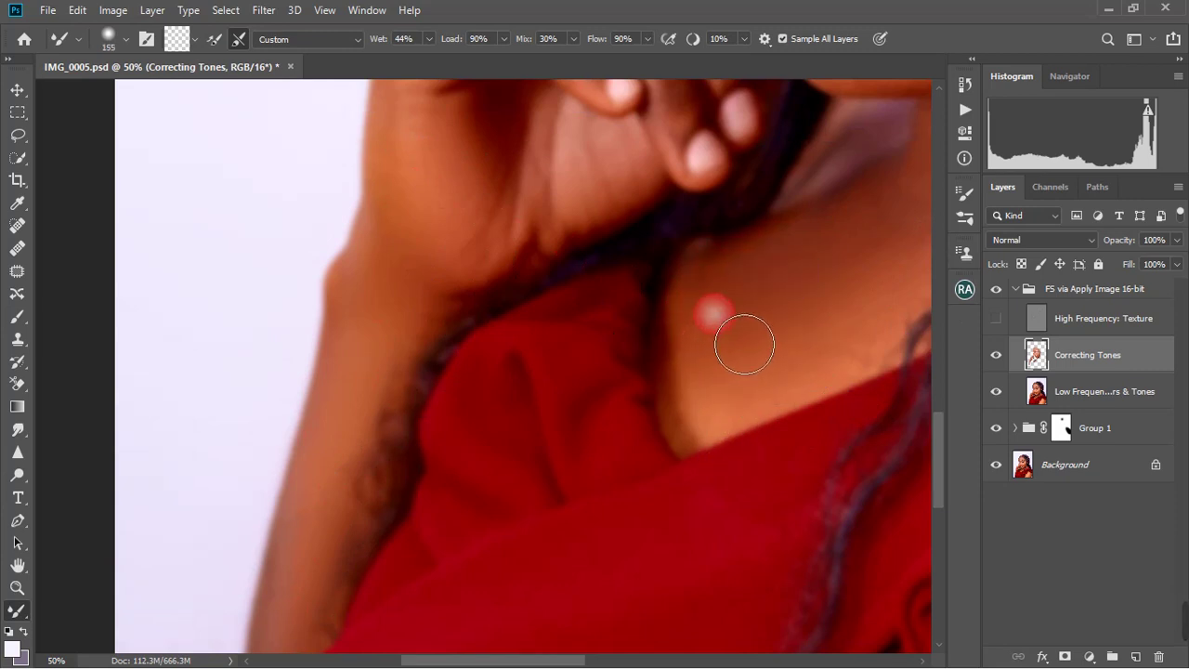
pyautogui.scroll(5, 836, 312)
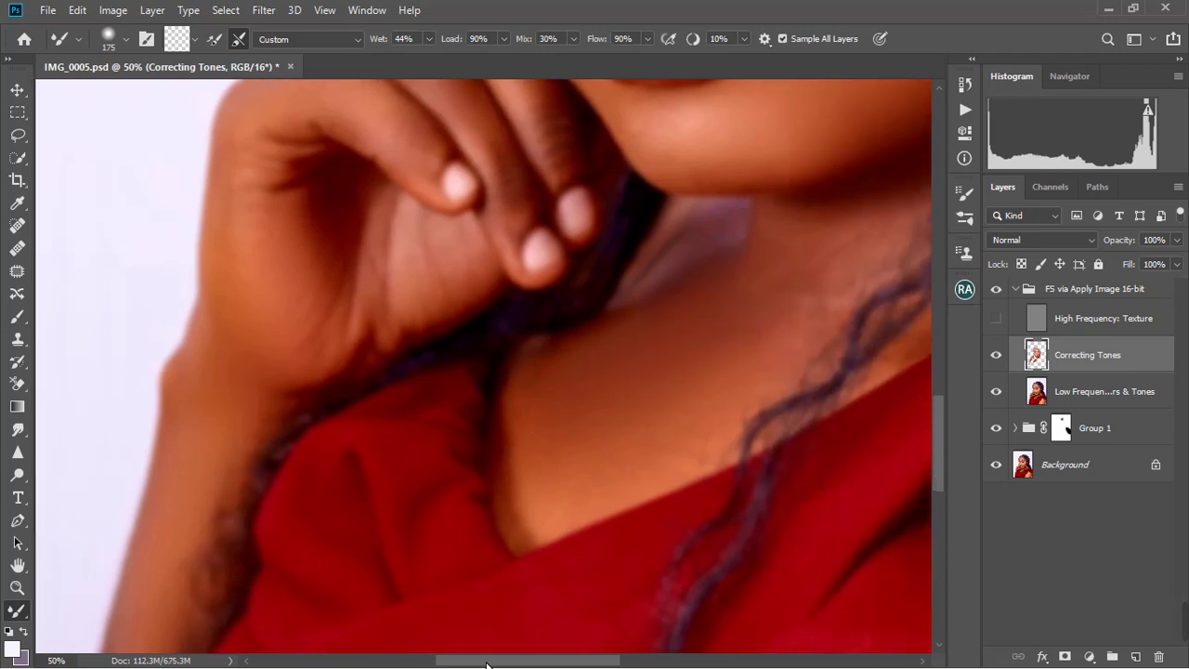
pyautogui.moveTo(443, 664); pyautogui.dragTo(511, 664)
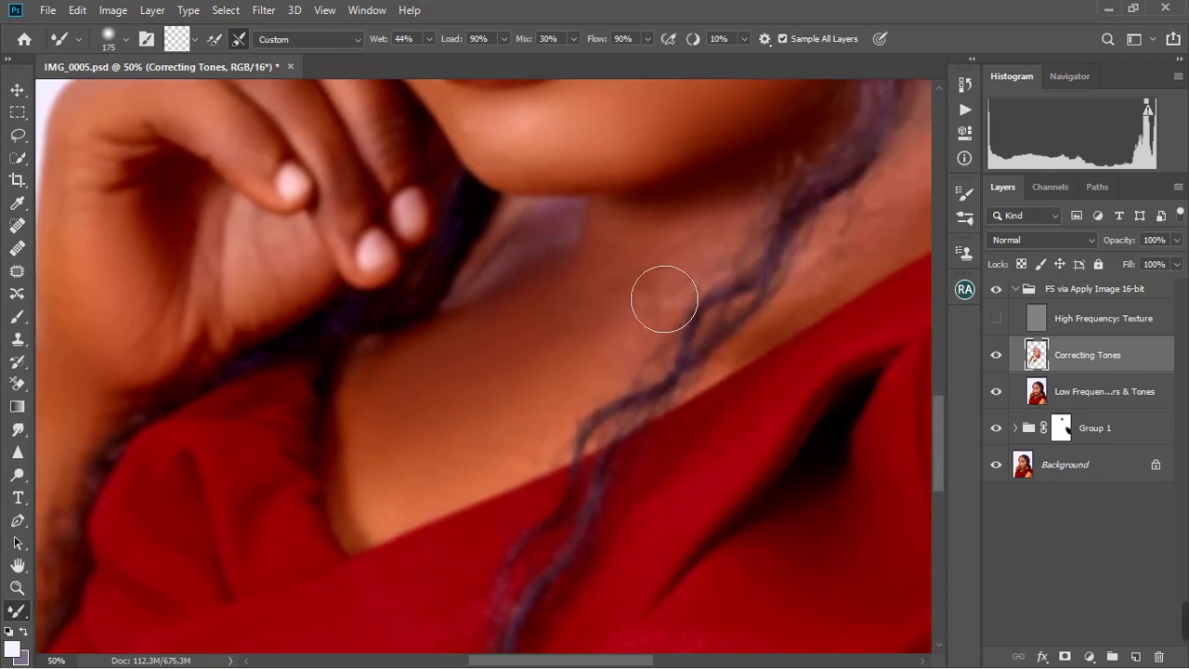
pyautogui.moveTo(688, 289); pyautogui.dragTo(690, 252)
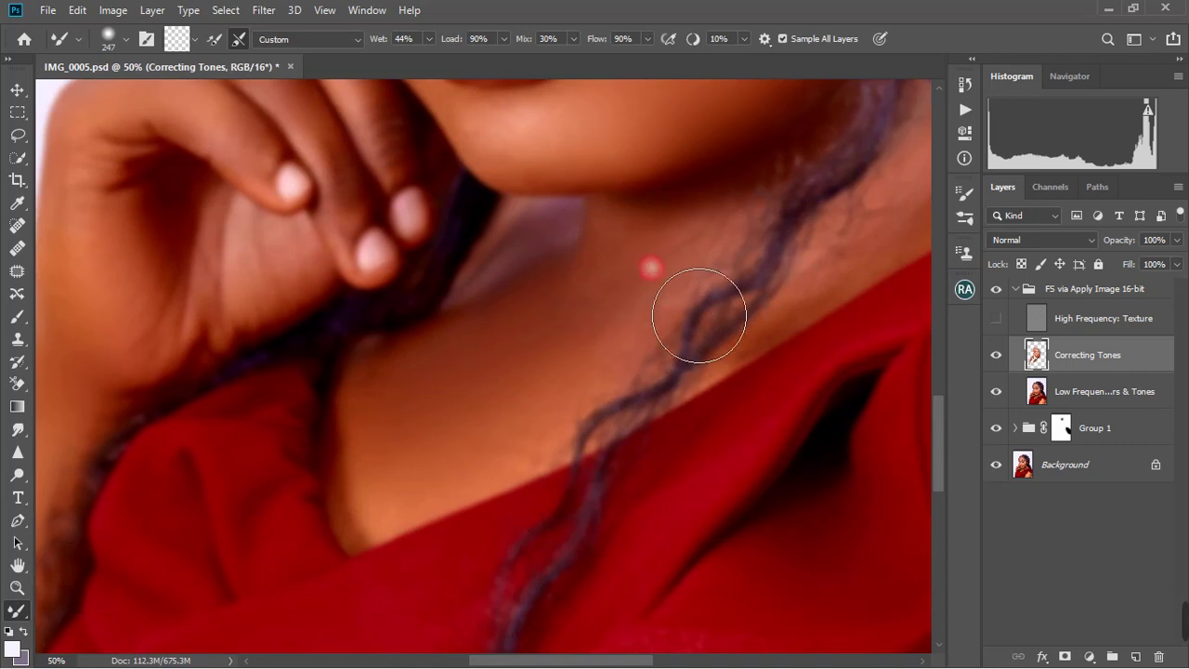
pyautogui.moveTo(630, 367); pyautogui.dragTo(763, 293)
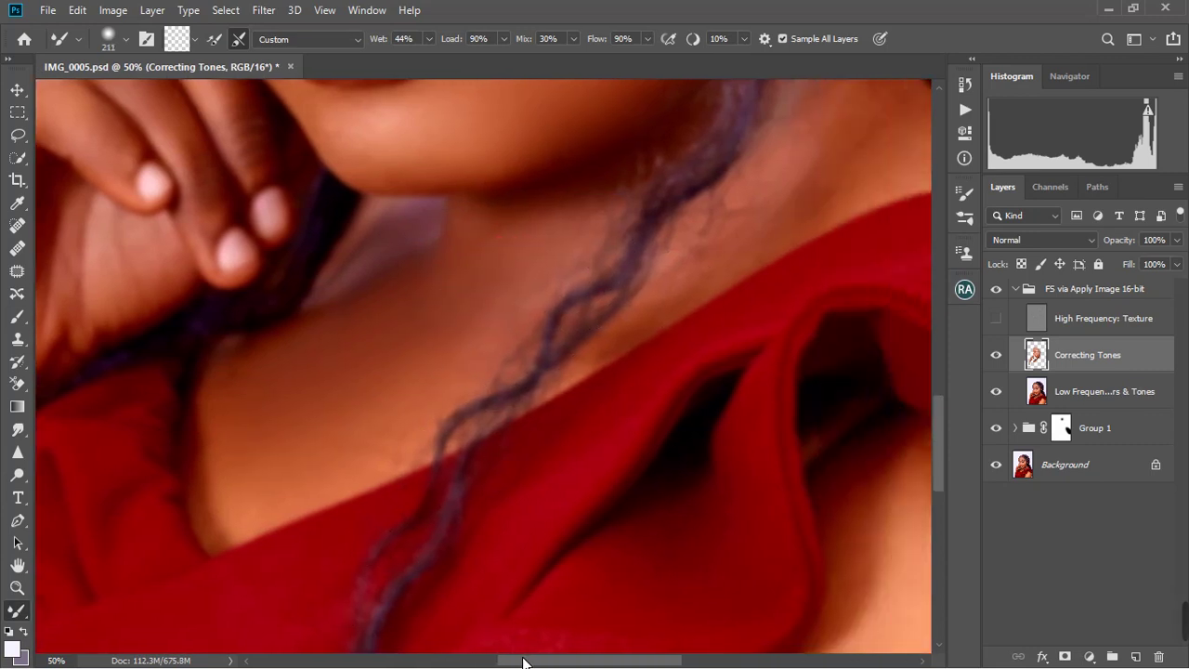
pyautogui.moveTo(485, 661); pyautogui.dragTo(552, 662)
pyautogui.scroll(3, 597, 459)
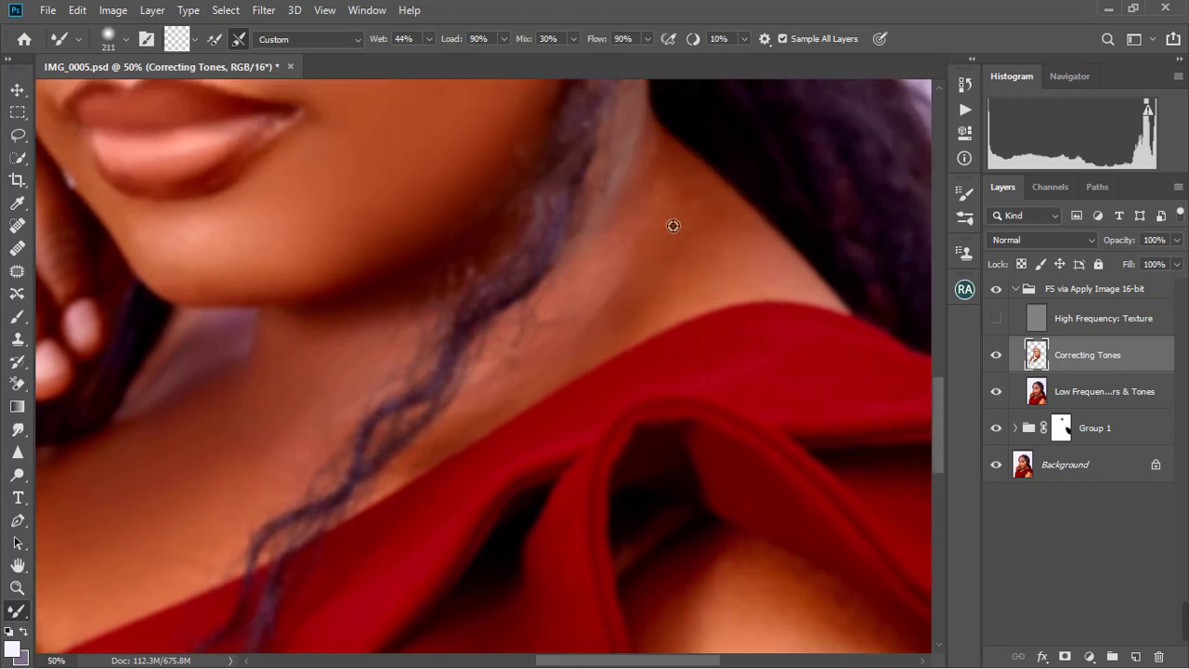
pyautogui.moveTo(715, 240); pyautogui.dragTo(683, 213)
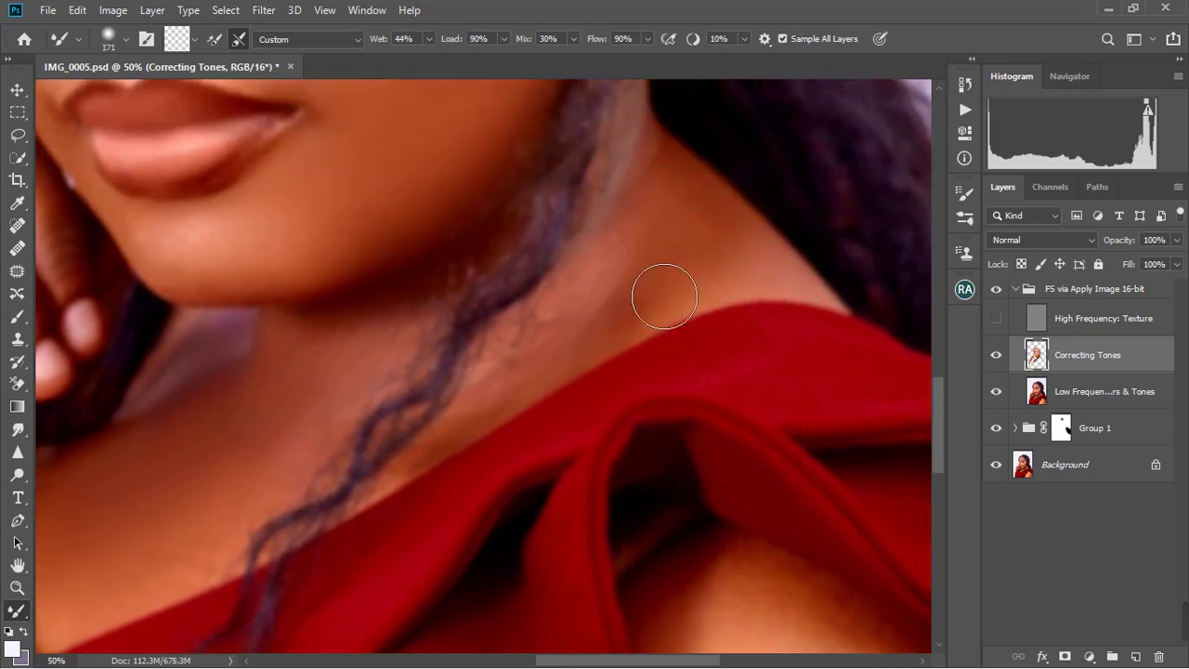
pyautogui.moveTo(659, 292)
pyautogui.mouseDown()
pyautogui.moveTo(650, 266)
pyautogui.moveTo(670, 298)
pyautogui.mouseUp()
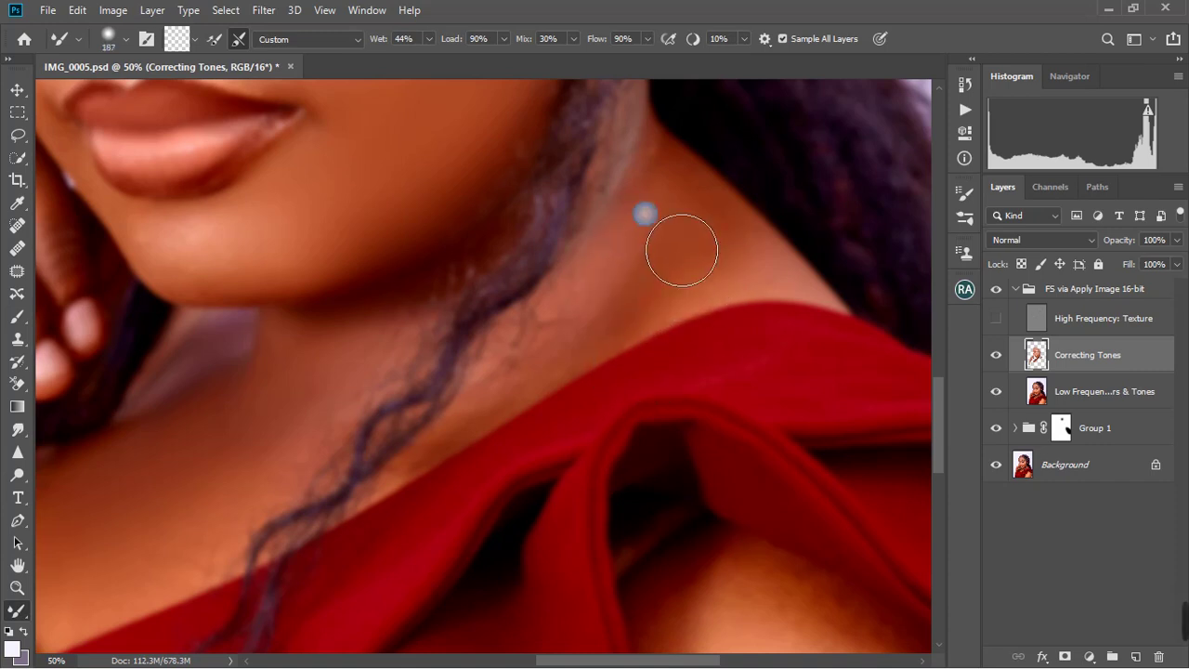
pyautogui.moveTo(645, 208); pyautogui.dragTo(669, 194)
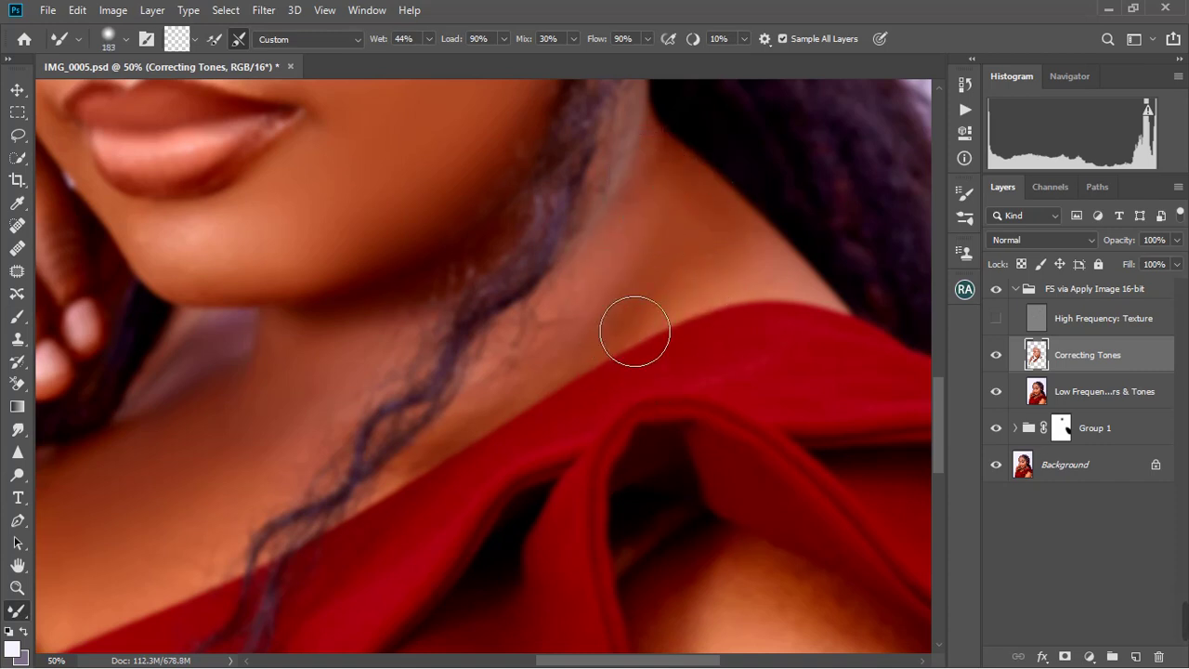
# Step: Blend the shoulder skin with a larger brush, then fit the portrait on screen
pyautogui.scroll(-2, 557, 377)
pyautogui.scroll(-2, 558, 377)
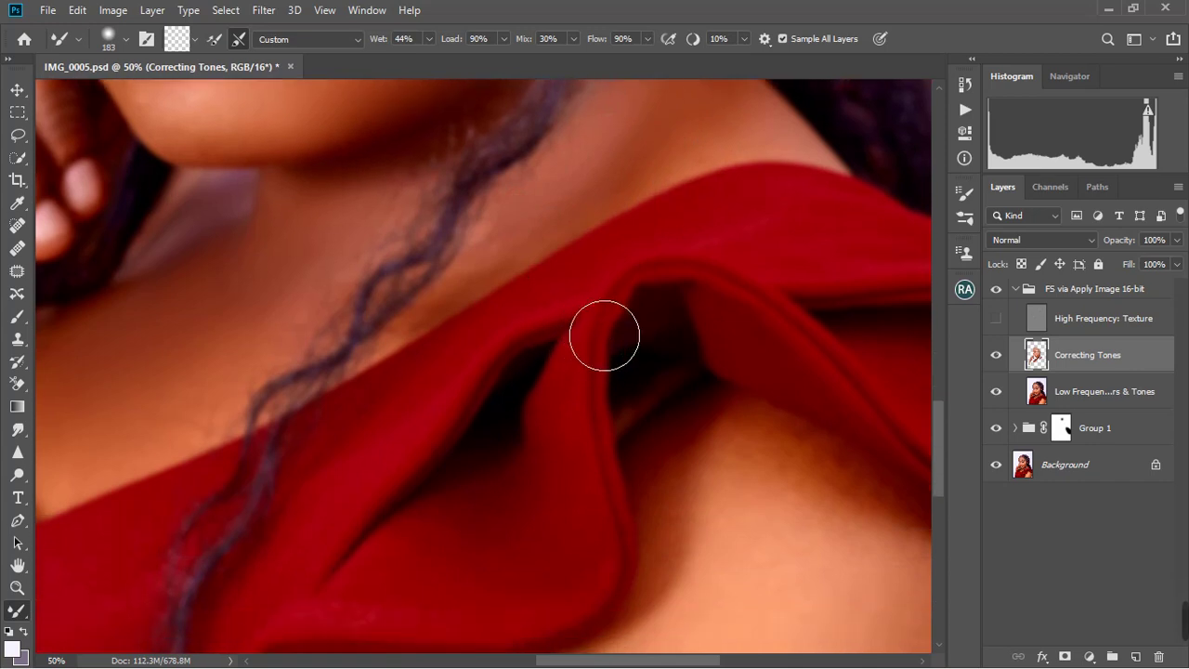
pyautogui.scroll(-2, 605, 335)
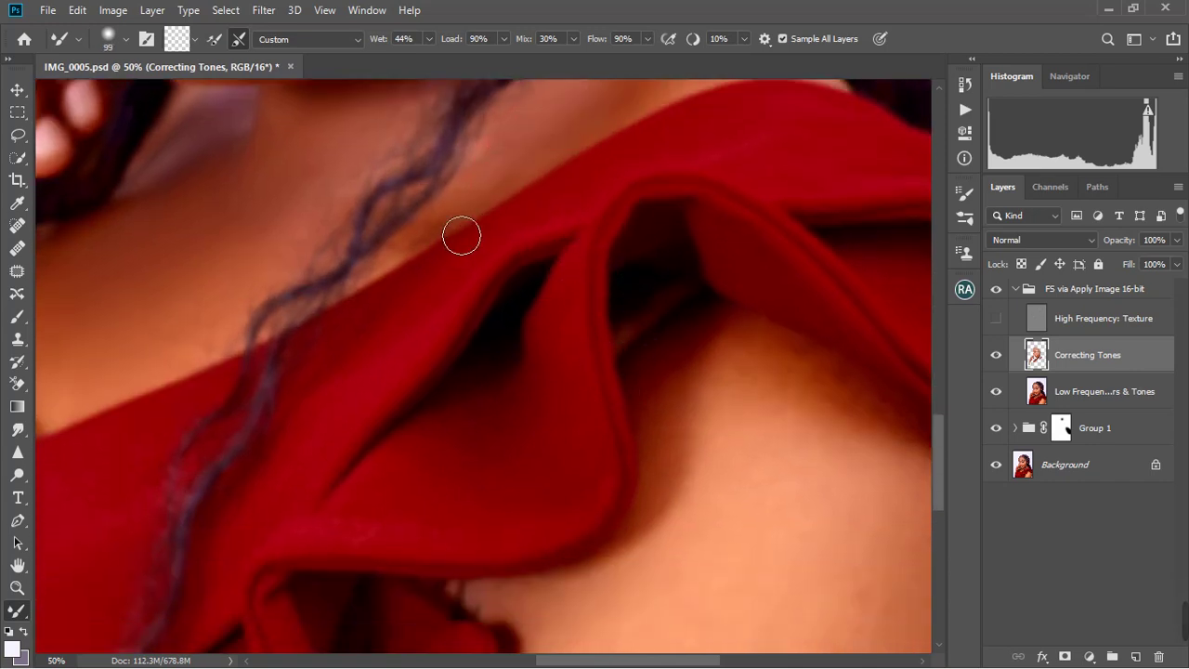
pyautogui.scroll(-2, 417, 269)
pyautogui.scroll(-2, 552, 348)
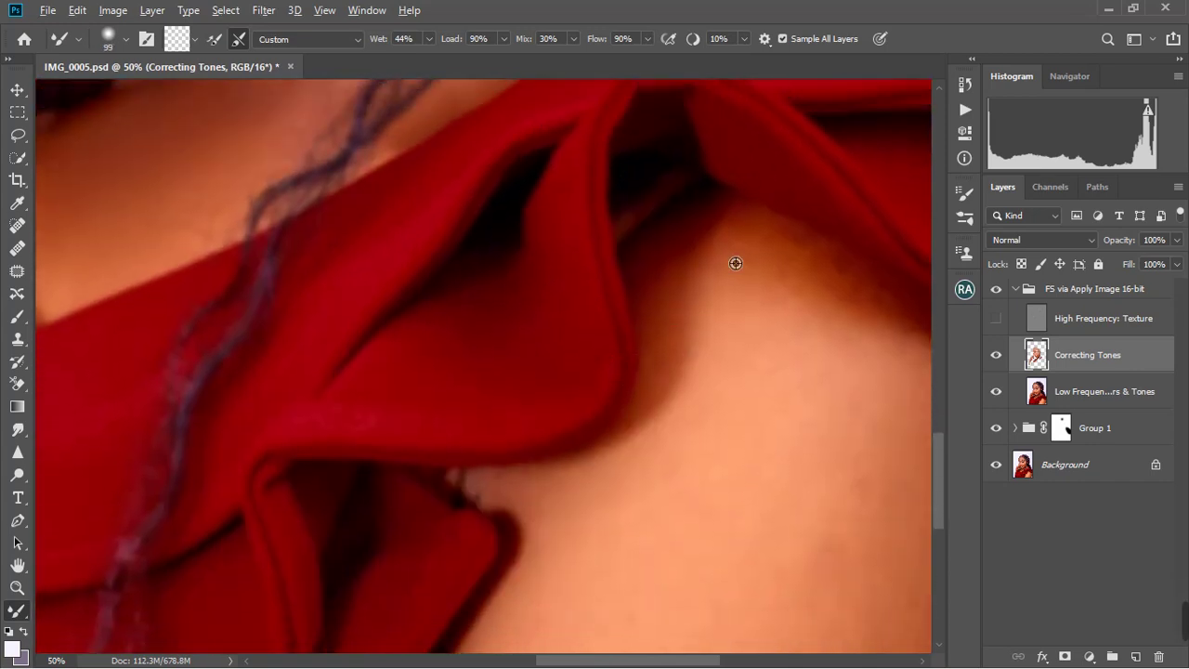
pyautogui.press(']')
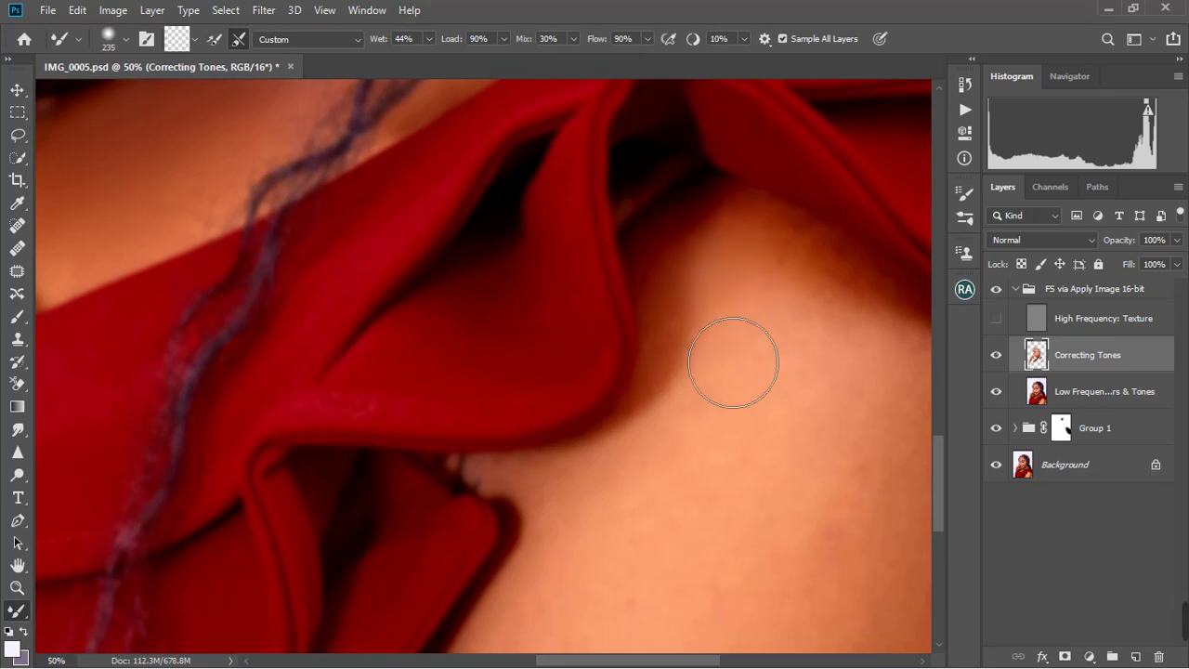
pyautogui.moveTo(723, 291); pyautogui.dragTo(730, 294)
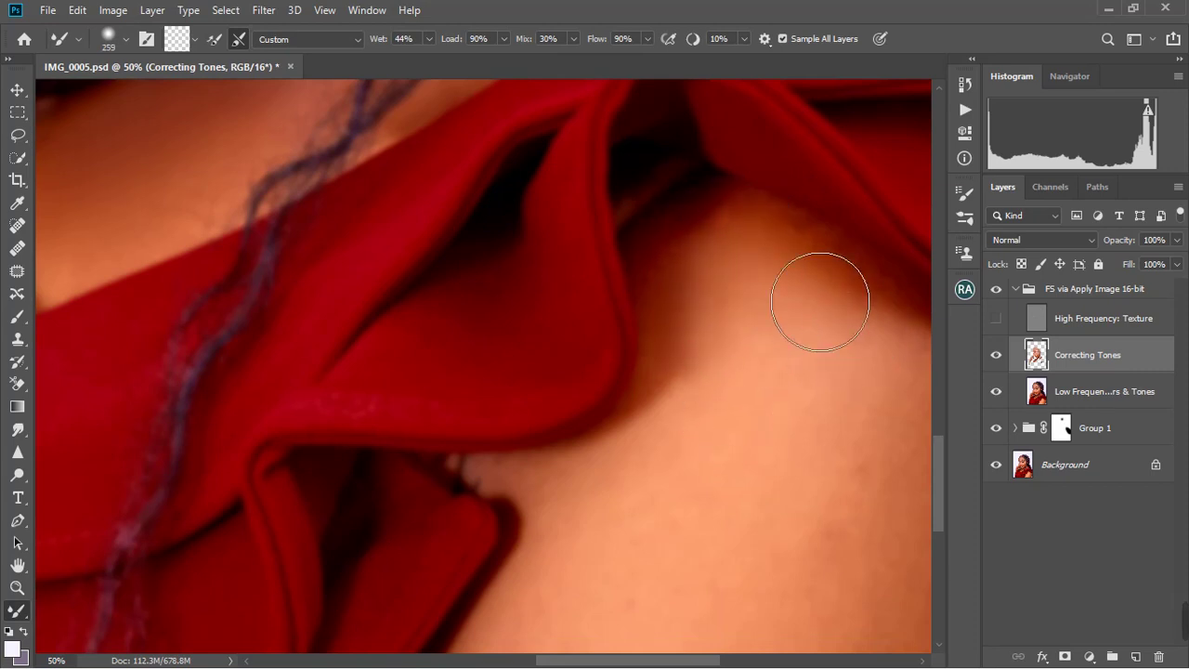
pyautogui.click(17, 587)
pyautogui.rightClick(382, 509)
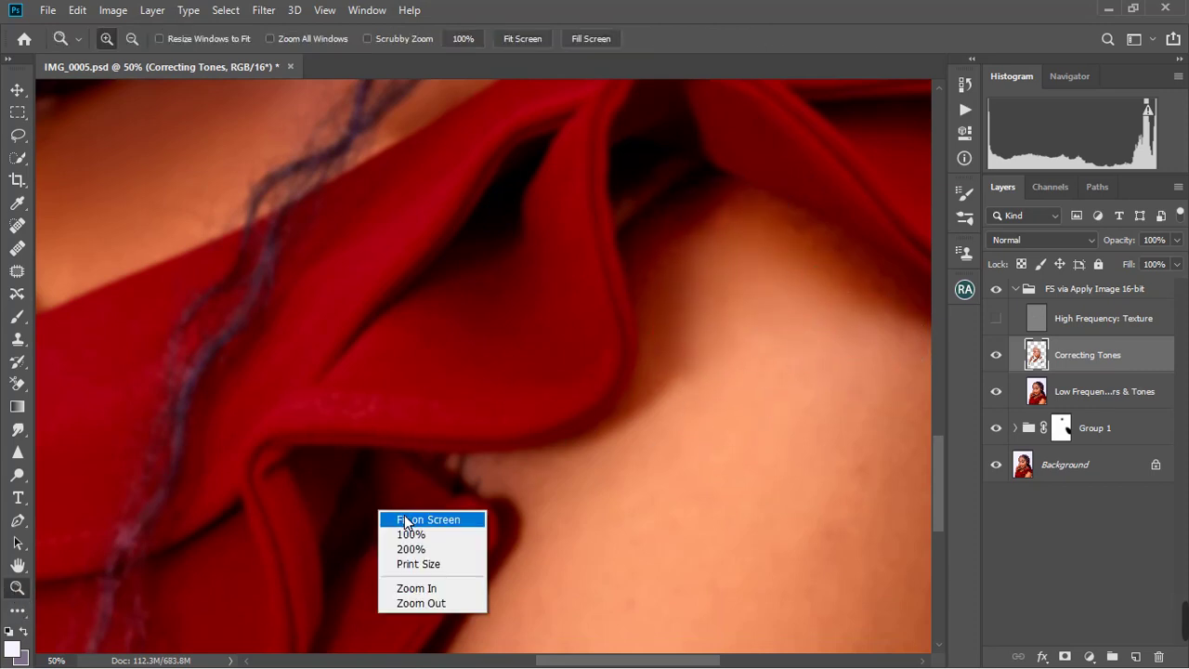
pyautogui.click(398, 518)
# Step: Zoom in on the shoulder and blend its edge and upper skin
pyautogui.click(620, 644)
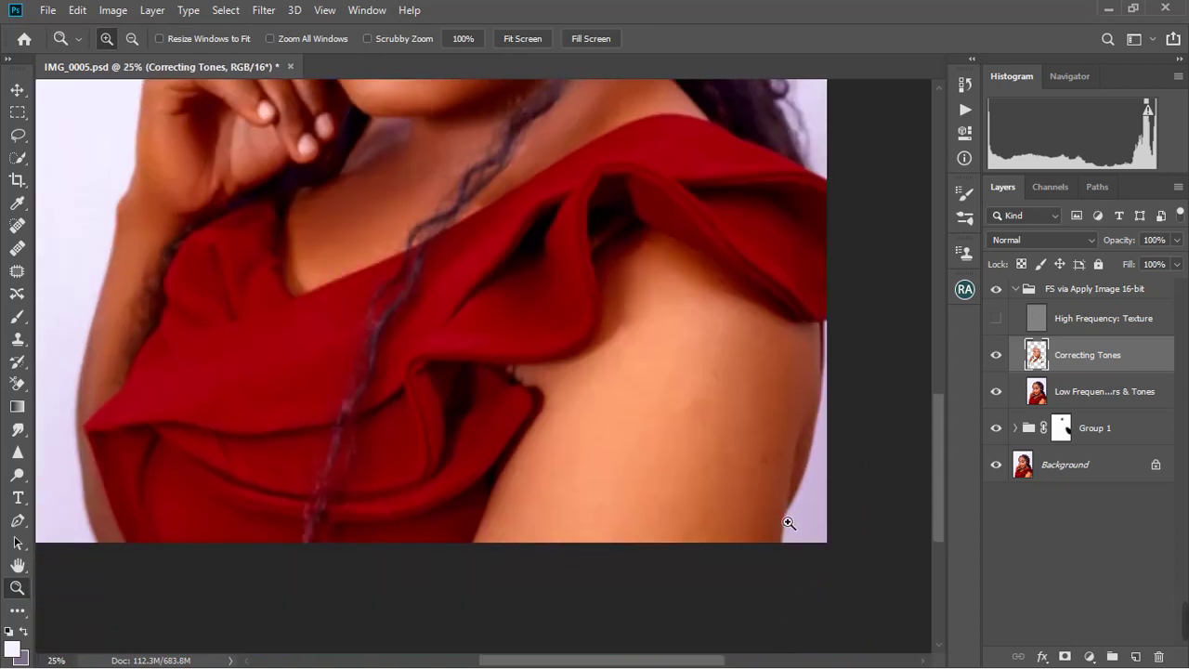
pyautogui.press('b')
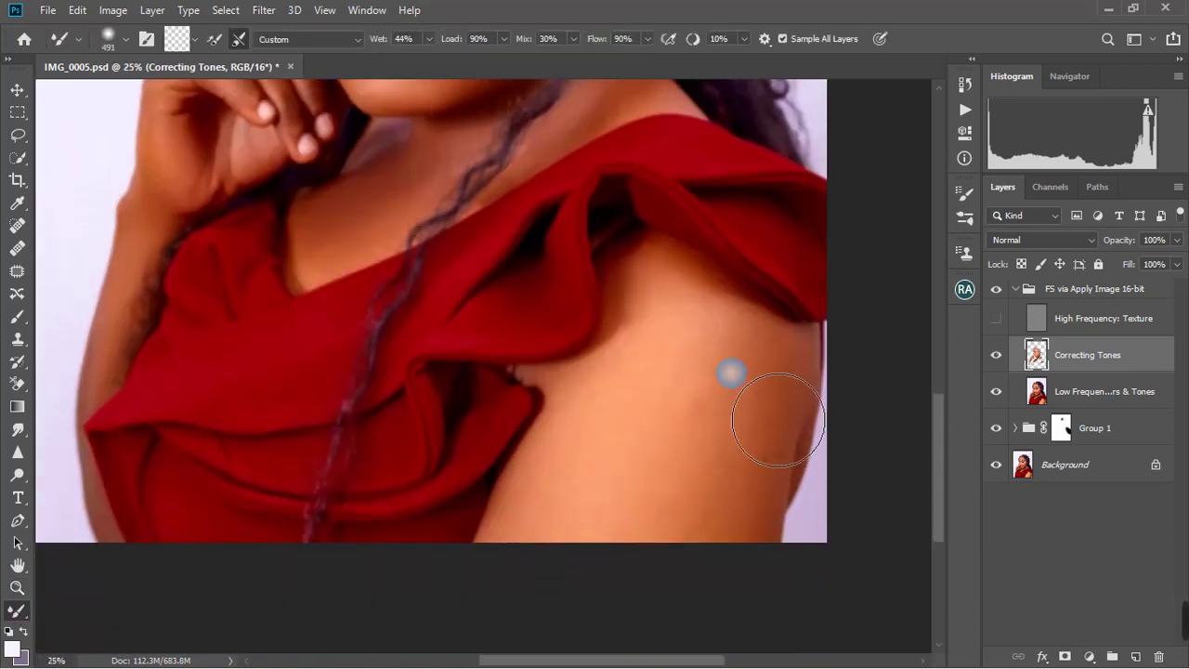
pyautogui.moveTo(794, 401); pyautogui.dragTo(800, 435)
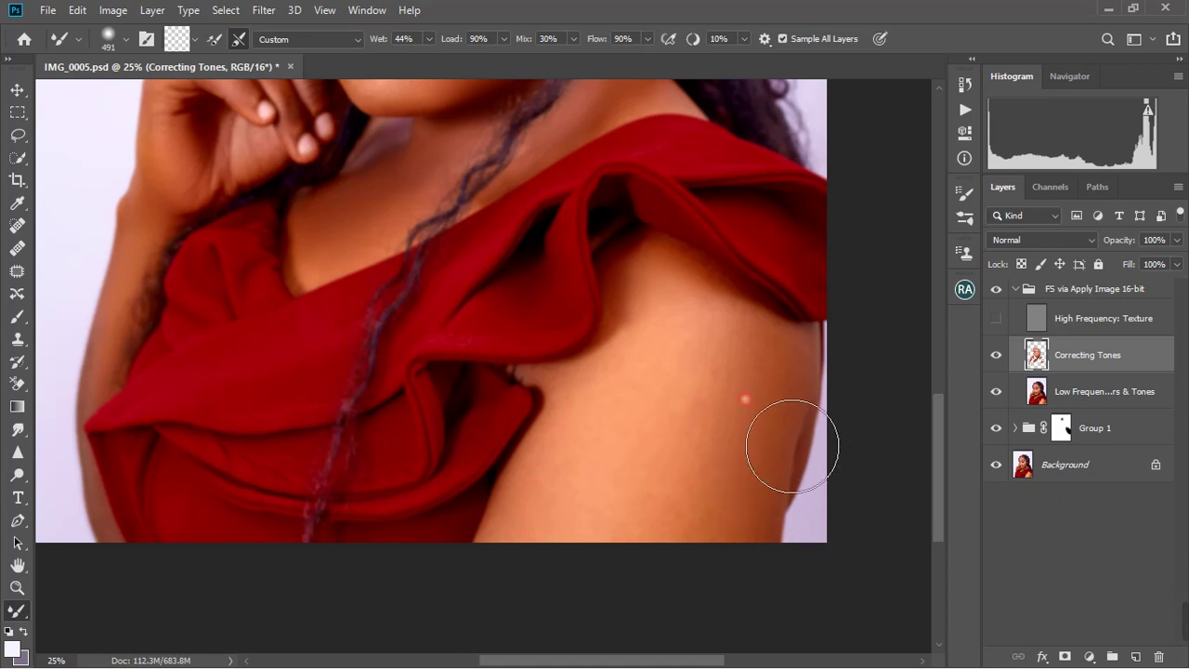
pyautogui.keyDown('alt'); pyautogui.rightClick(714, 379); pyautogui.keyUp('alt')
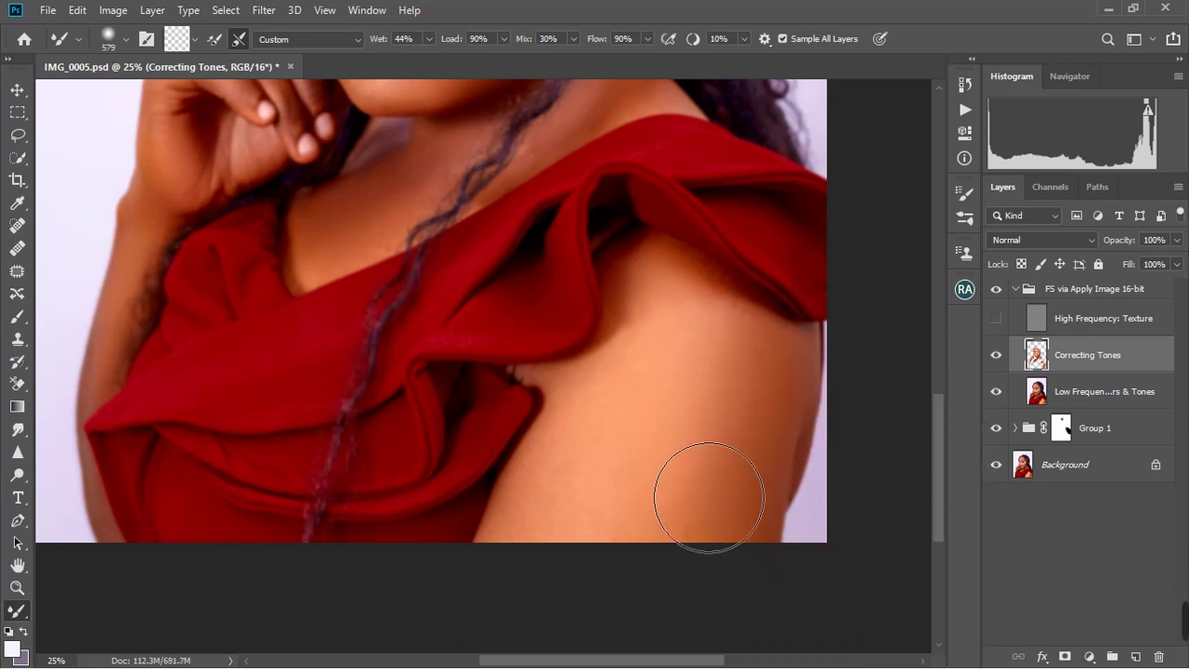
pyautogui.rightClick(669, 353)
pyautogui.press('Return')
pyautogui.keyDown('alt'); pyautogui.rightClick(693, 340); pyautogui.keyUp('alt')
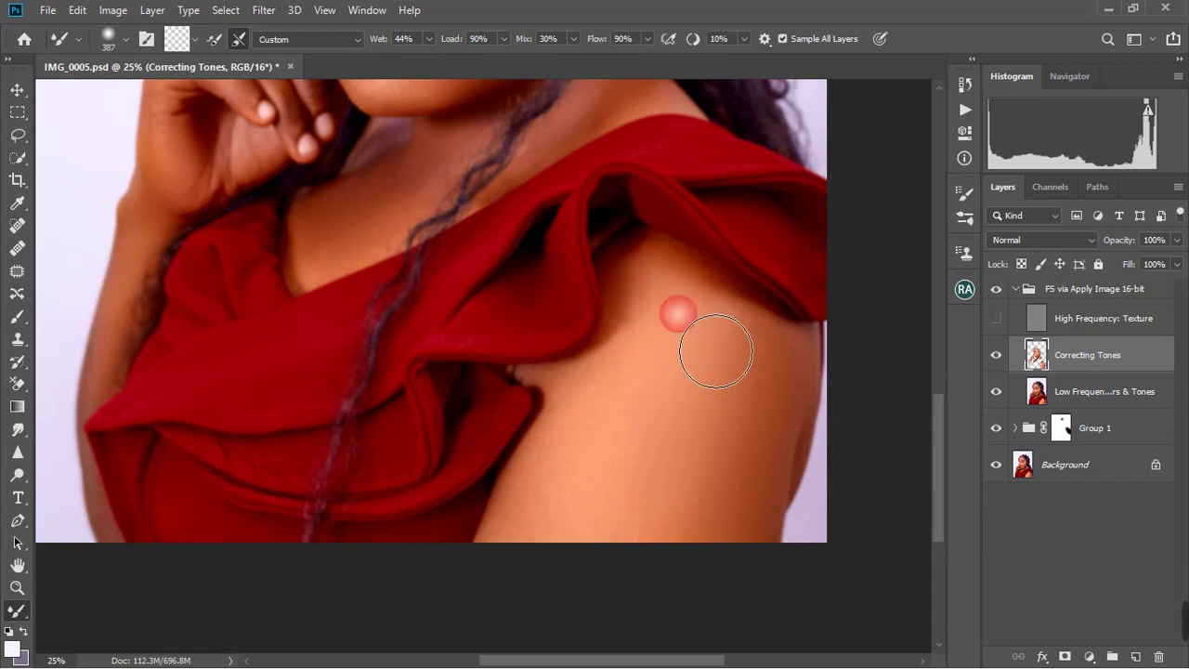
pyautogui.click(693, 276)
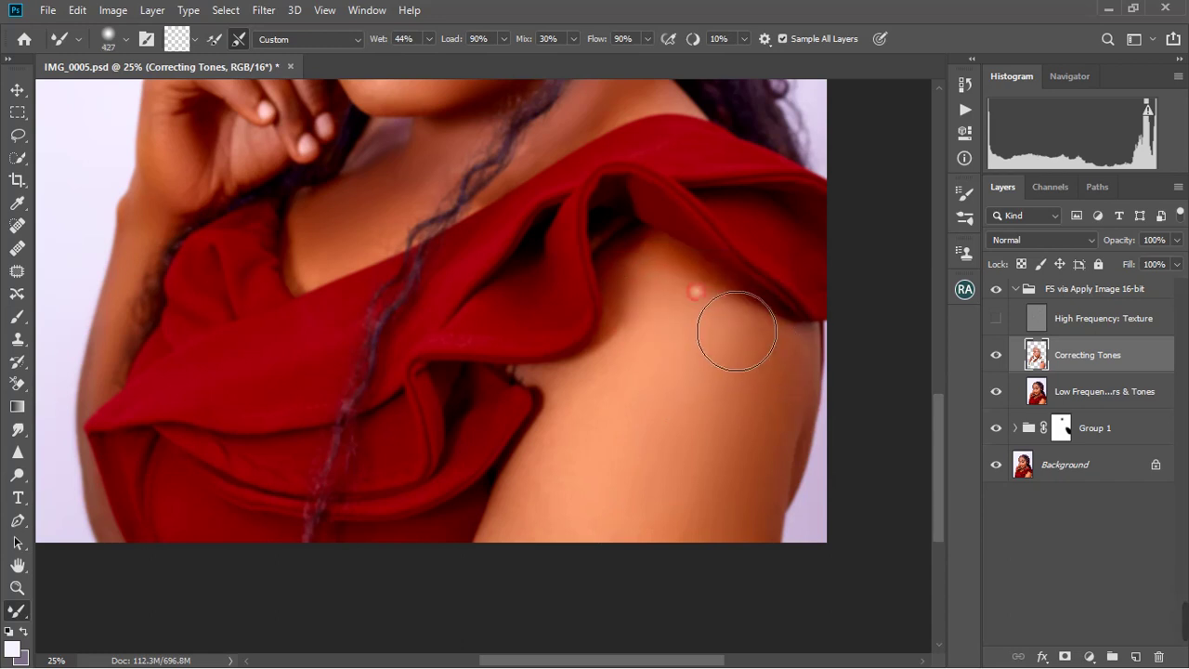
pyautogui.click(772, 347)
# Step: Blend the shoulder's outer edge, lower shoulder and upper arm skin
pyautogui.rightClick(812, 368)
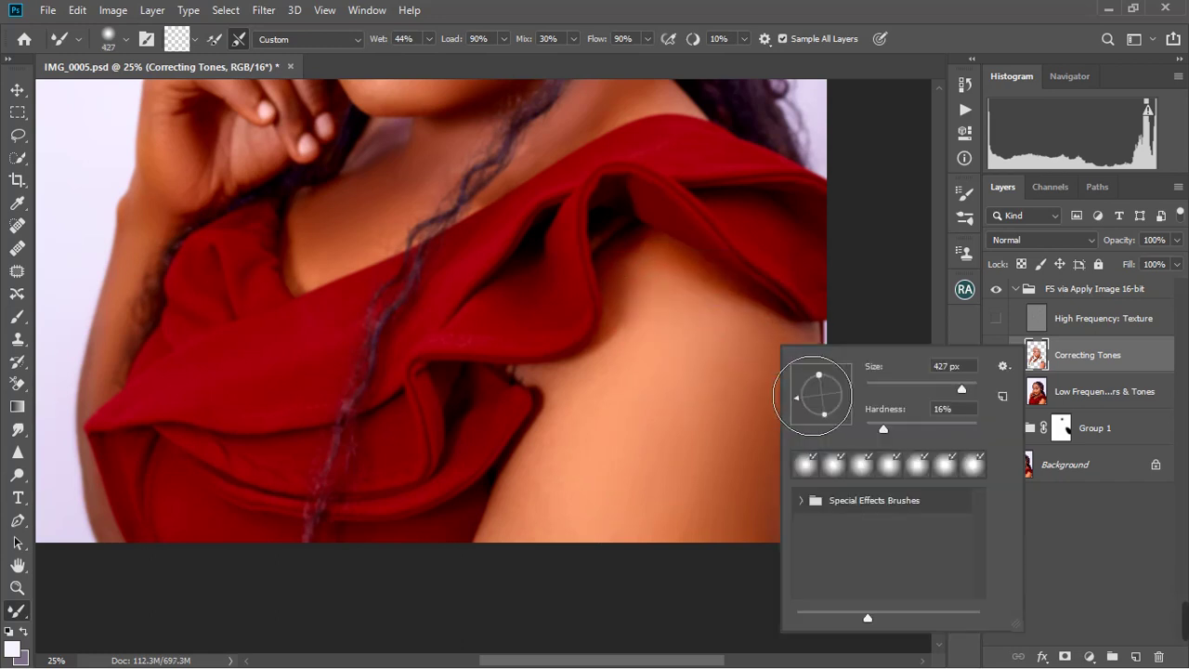
pyautogui.press('Escape')
pyautogui.rightClick(816, 390)
pyautogui.press('Escape')
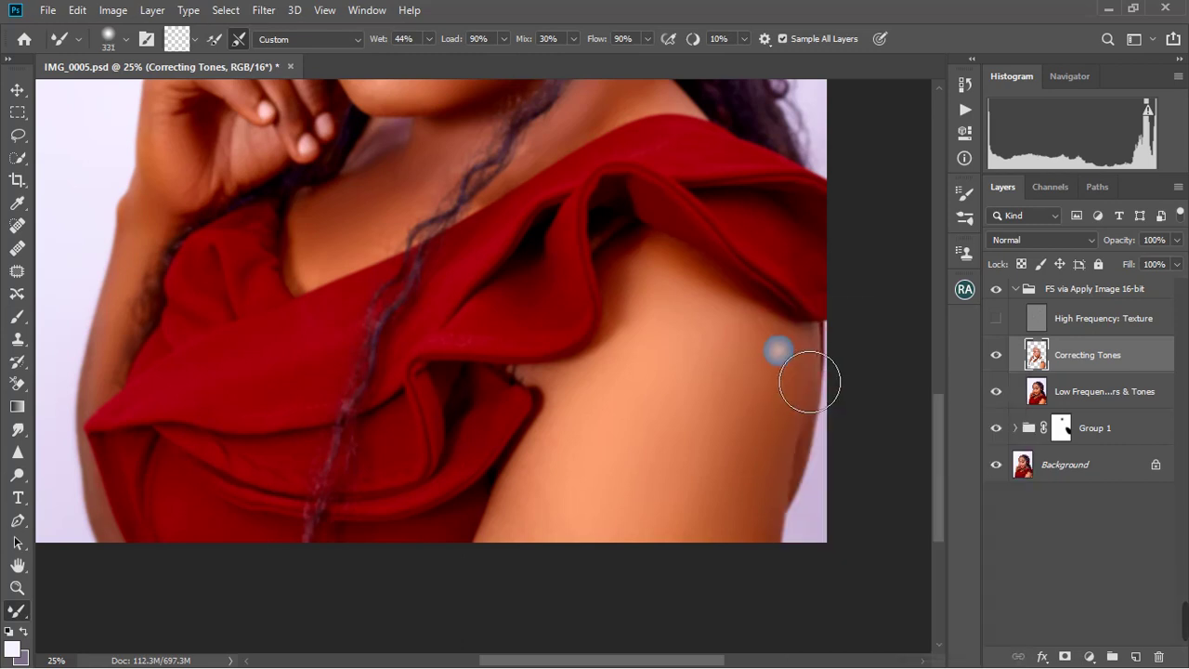
pyautogui.click(730, 484)
pyautogui.click(731, 446)
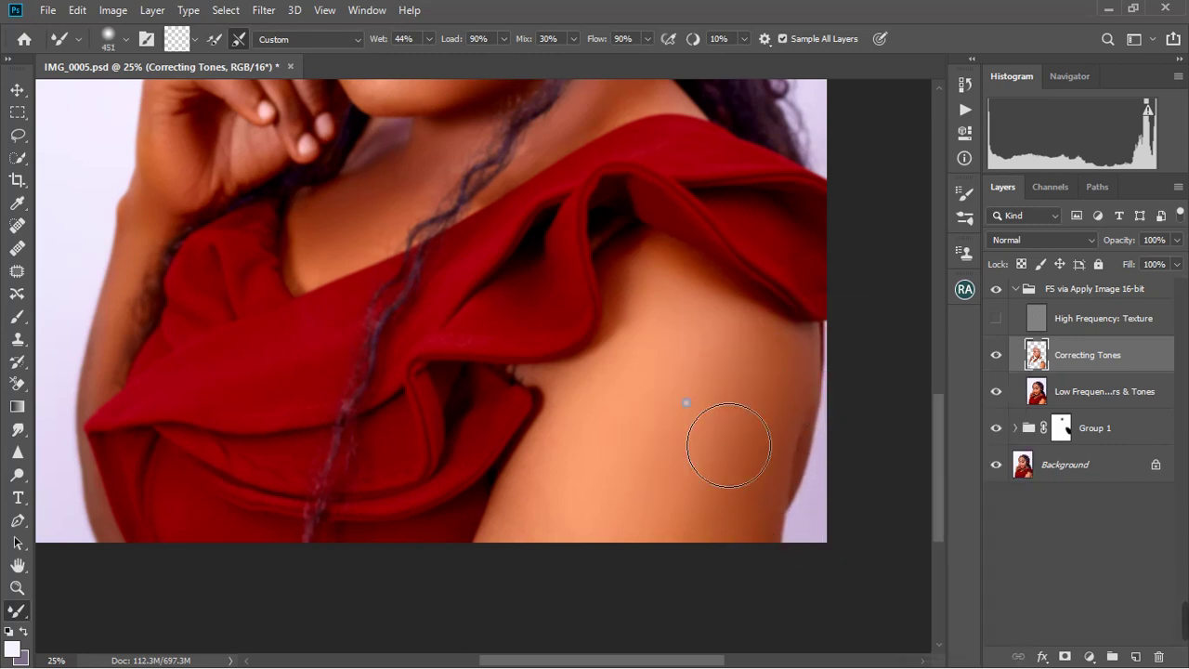
pyautogui.press(']')
pyautogui.click(656, 417)
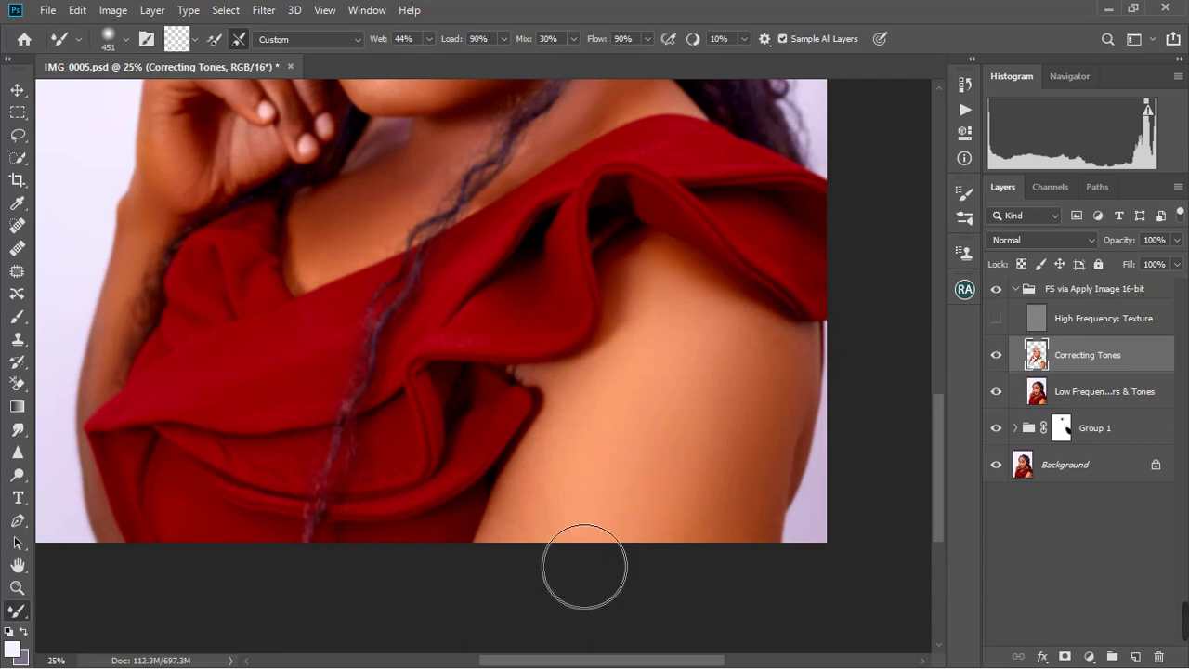
pyautogui.click(565, 451)
# Step: Blend the shoulder near the fabric edge with a smaller brush, then fit on screen
pyautogui.press('[')
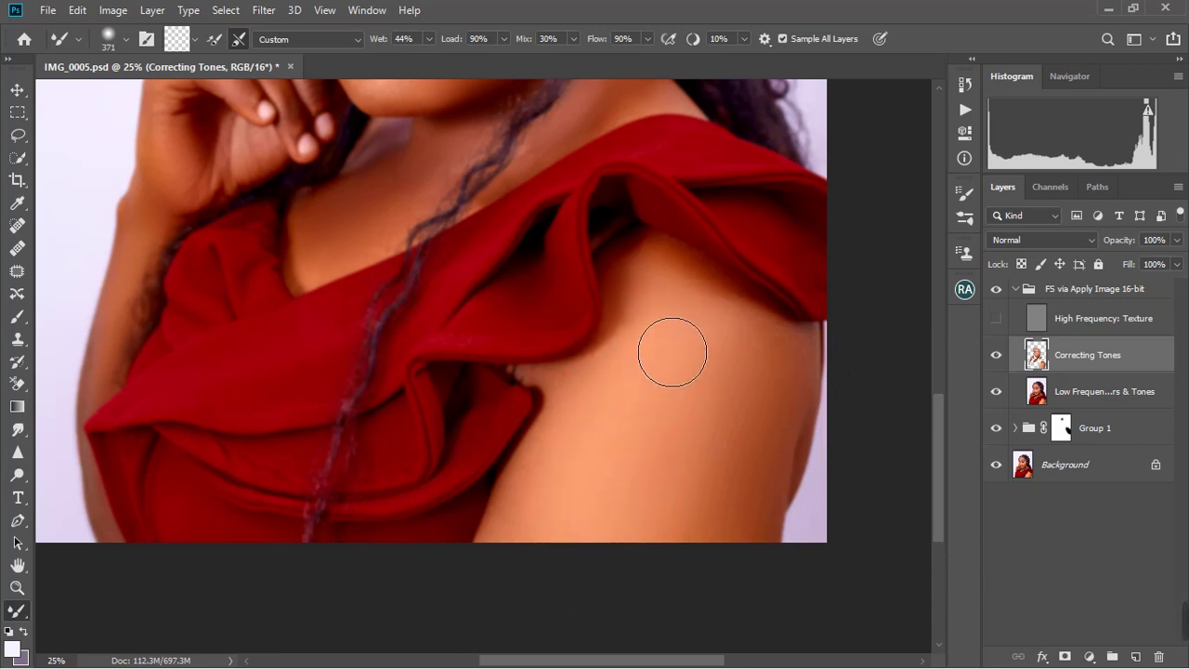
pyautogui.click(668, 303)
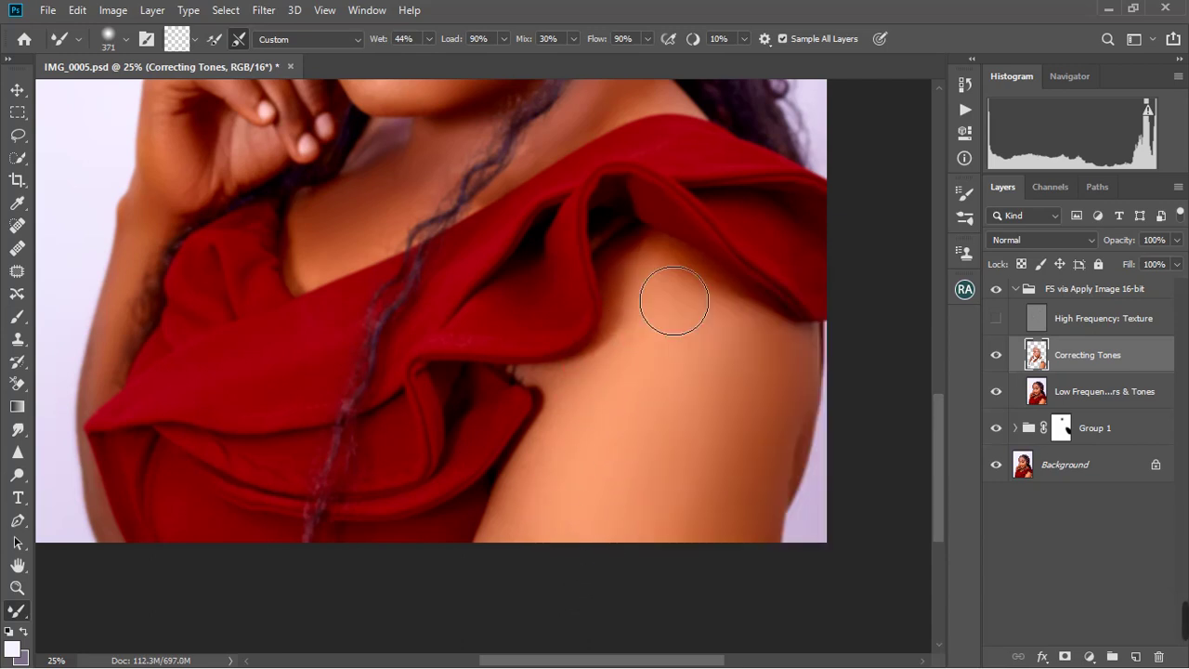
pyautogui.rightClick(672, 279)
pyautogui.press('Escape')
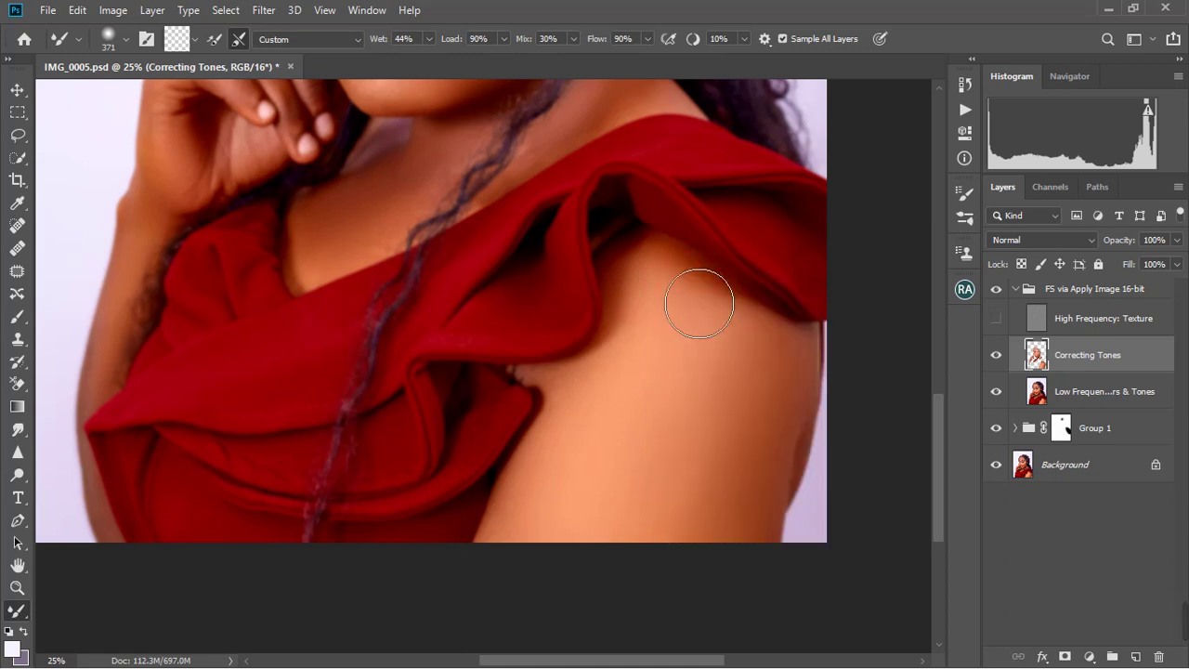
pyautogui.moveTo(730, 314); pyautogui.dragTo(766, 349)
pyautogui.click(18, 586)
pyautogui.rightClick(357, 398)
pyautogui.click(395, 402)
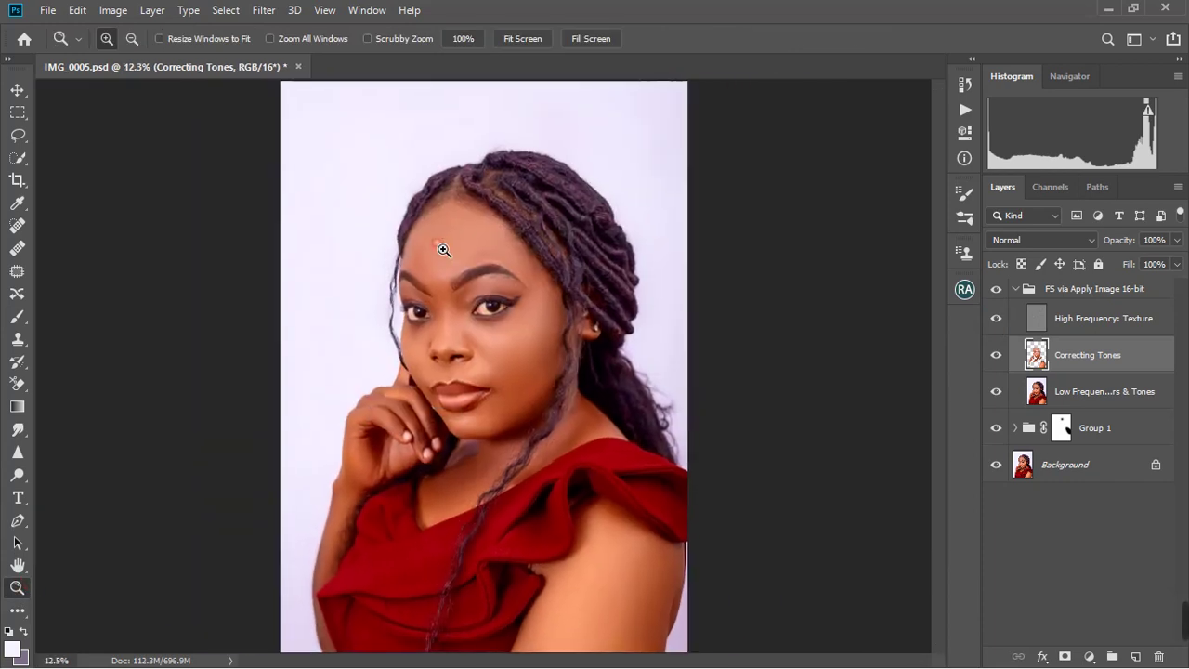
# Step: Fit the image on screen and collapse the FS via Apply Image 16-bit group
pyautogui.click(444, 250)
pyautogui.rightClick(520, 320)
pyautogui.click(571, 324)
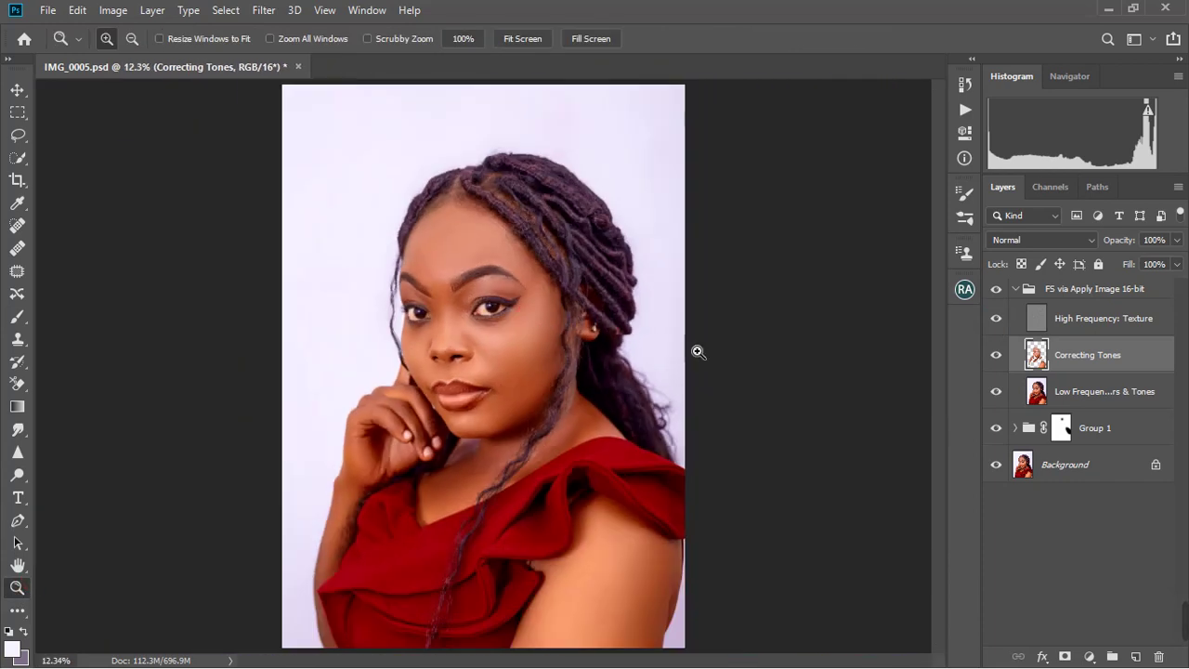
pyautogui.click(1022, 294)
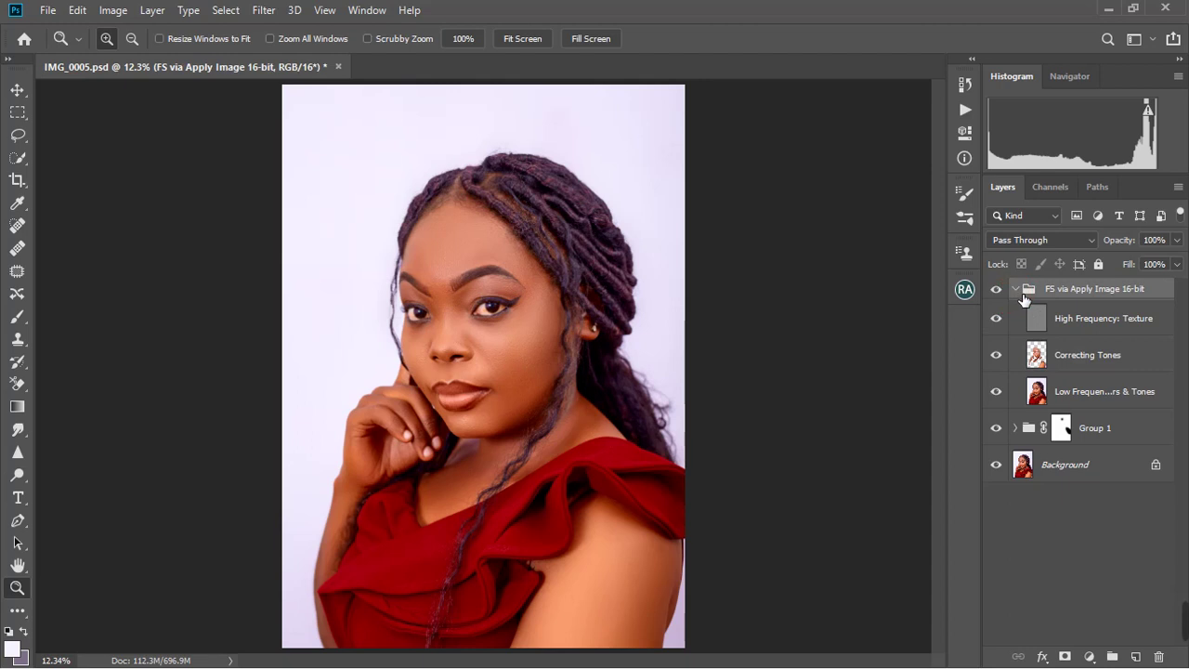
pyautogui.click(1015, 289)
pyautogui.click(1016, 485)
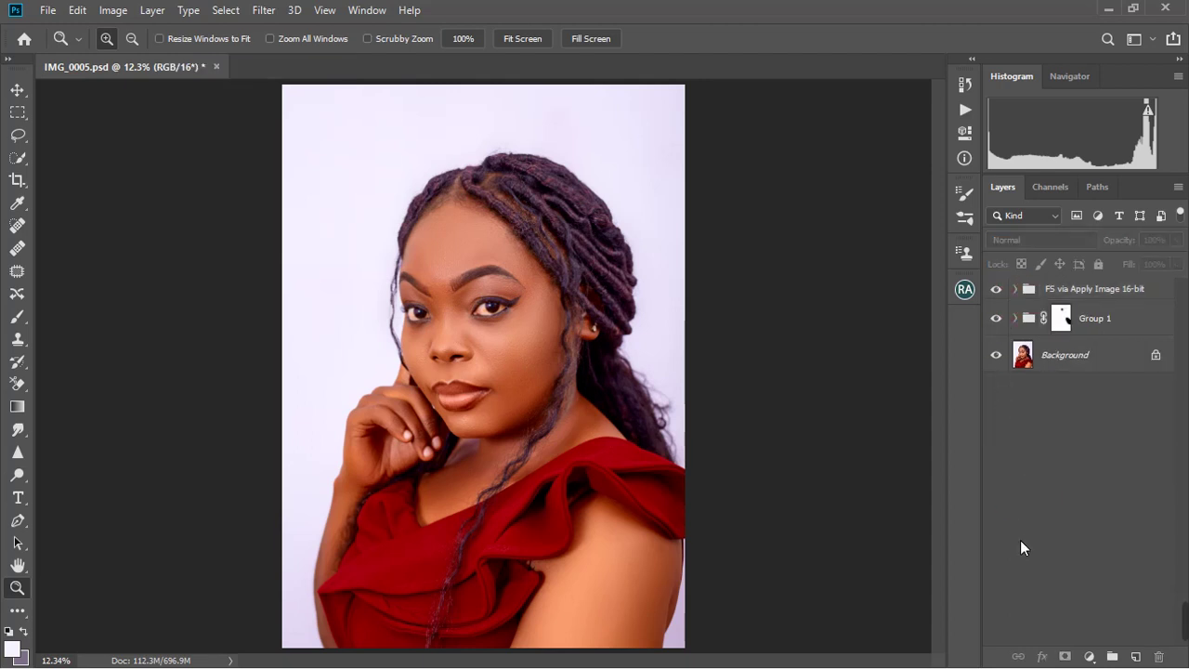
# Step: Toggle the group's visibility off and on to compare before/after, zoomed in and fitted back
pyautogui.click(998, 290)
pyautogui.click(997, 289)
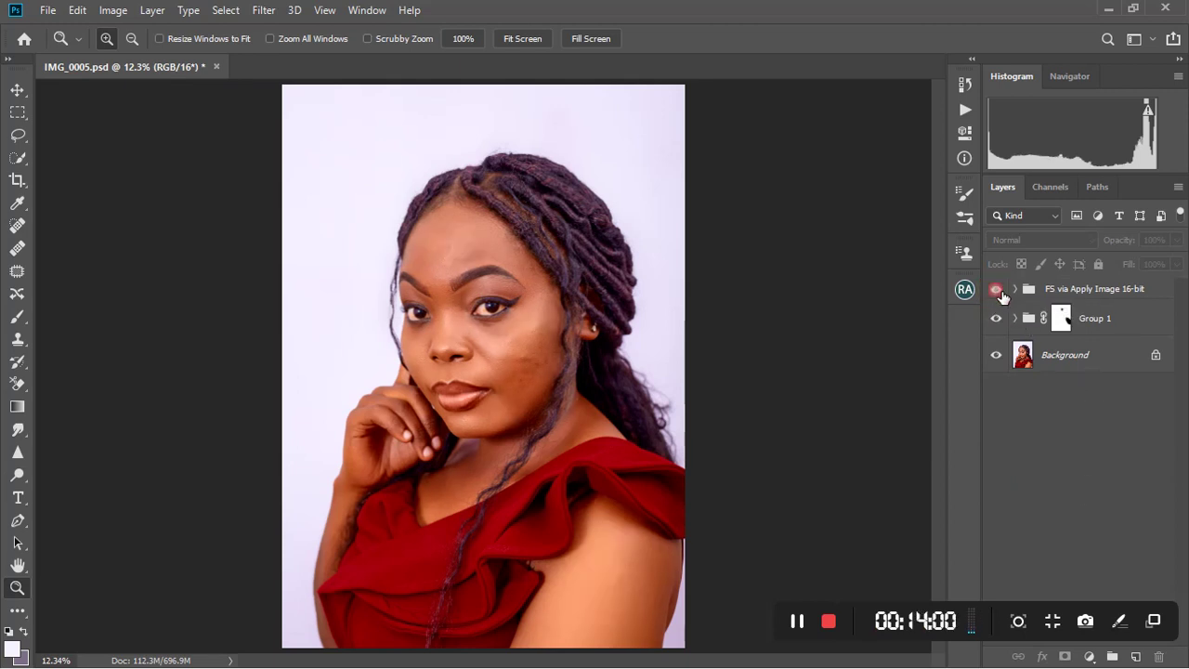
pyautogui.click(385, 291)
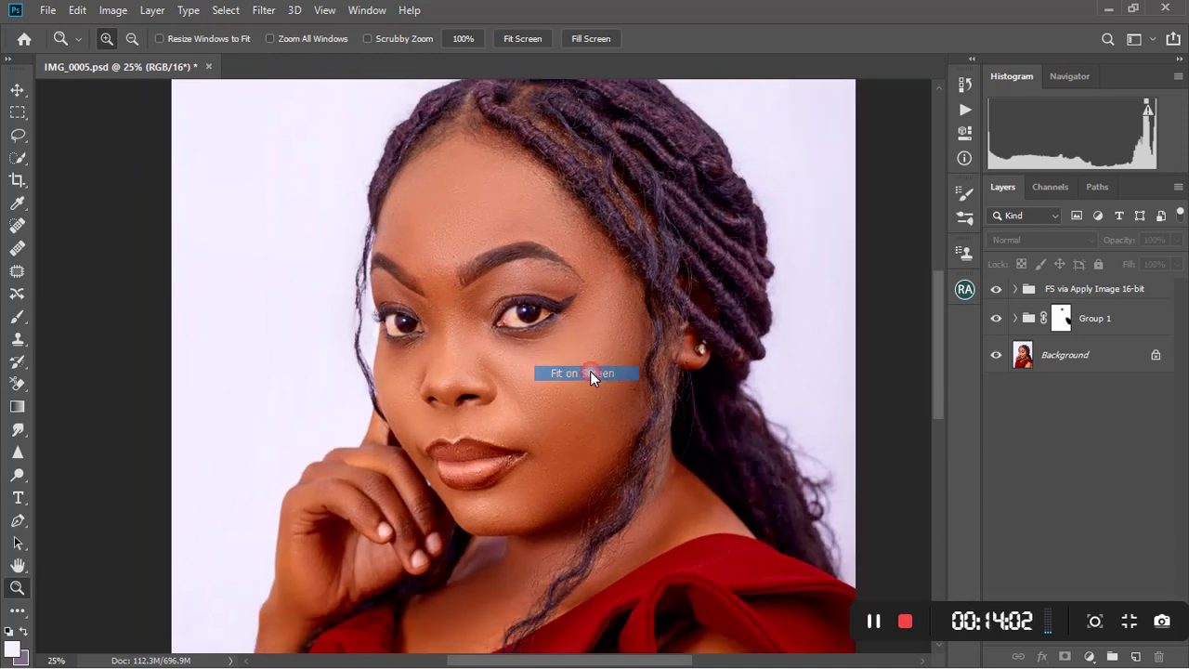
pyautogui.keyDown('alt'); pyautogui.click(499, 353); pyautogui.keyUp('alt')
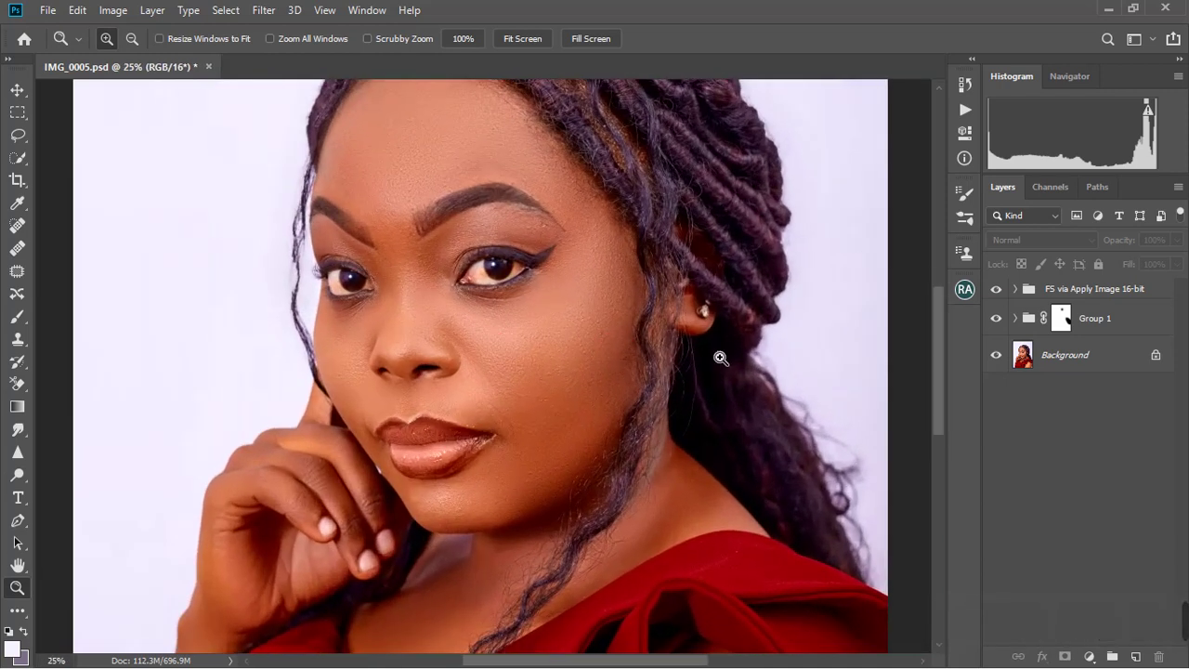
pyautogui.click(998, 290)
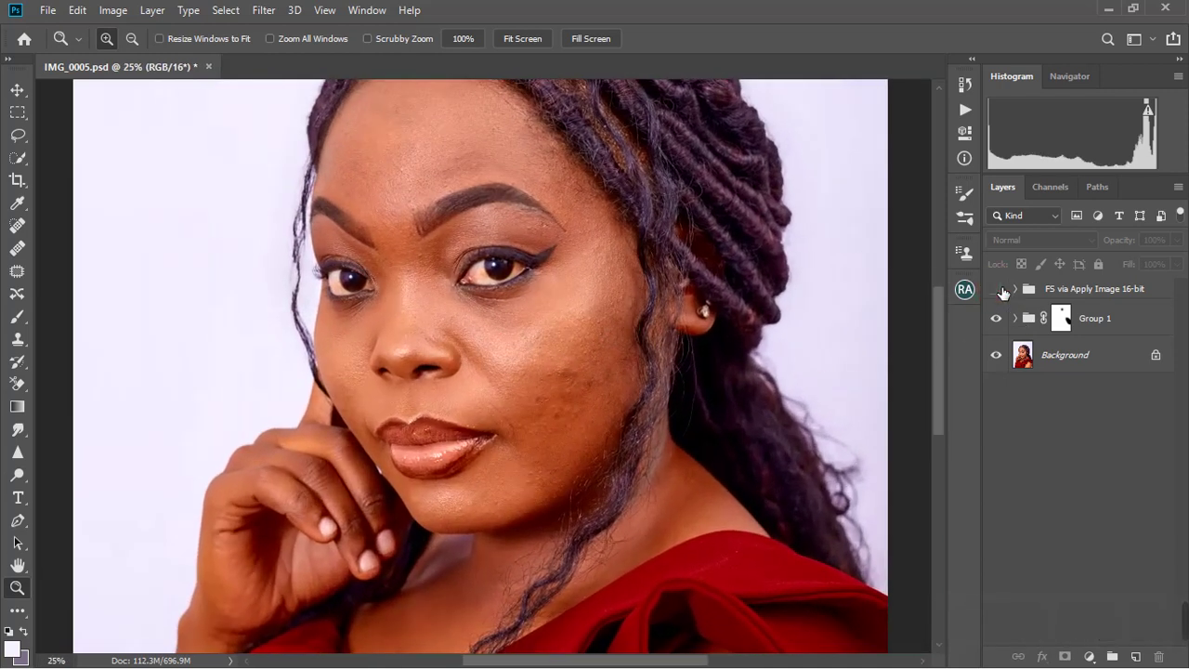
pyautogui.click(998, 290)
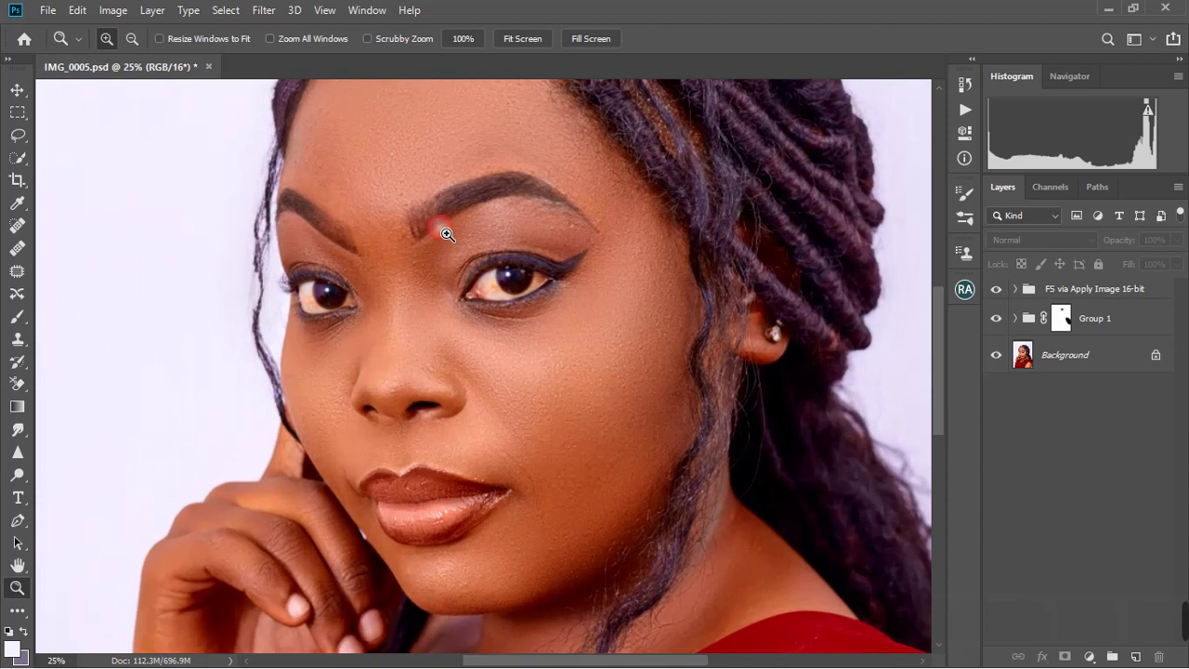
pyautogui.rightClick(446, 232)
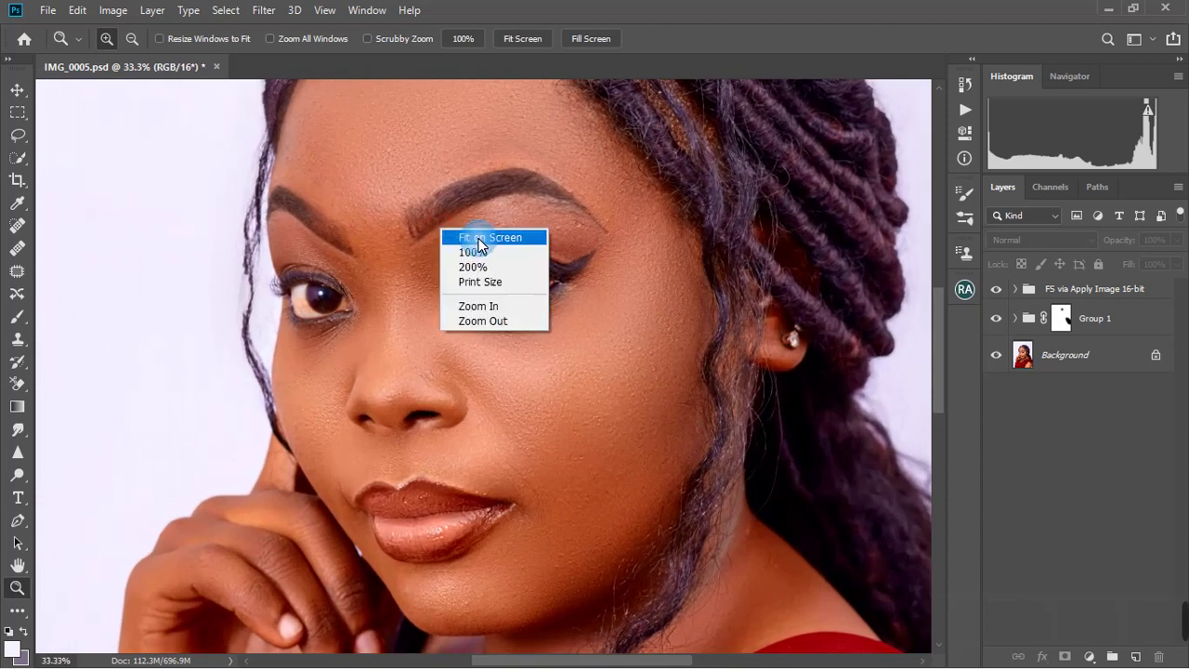
pyautogui.click(488, 236)
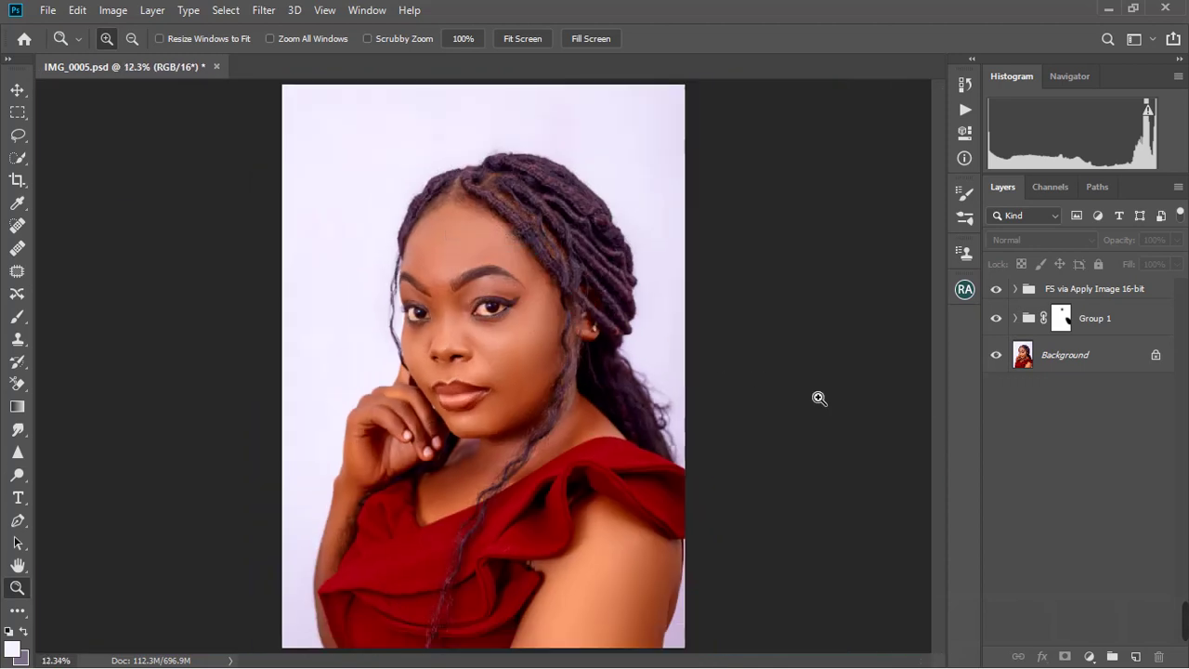
pyautogui.click(966, 290)
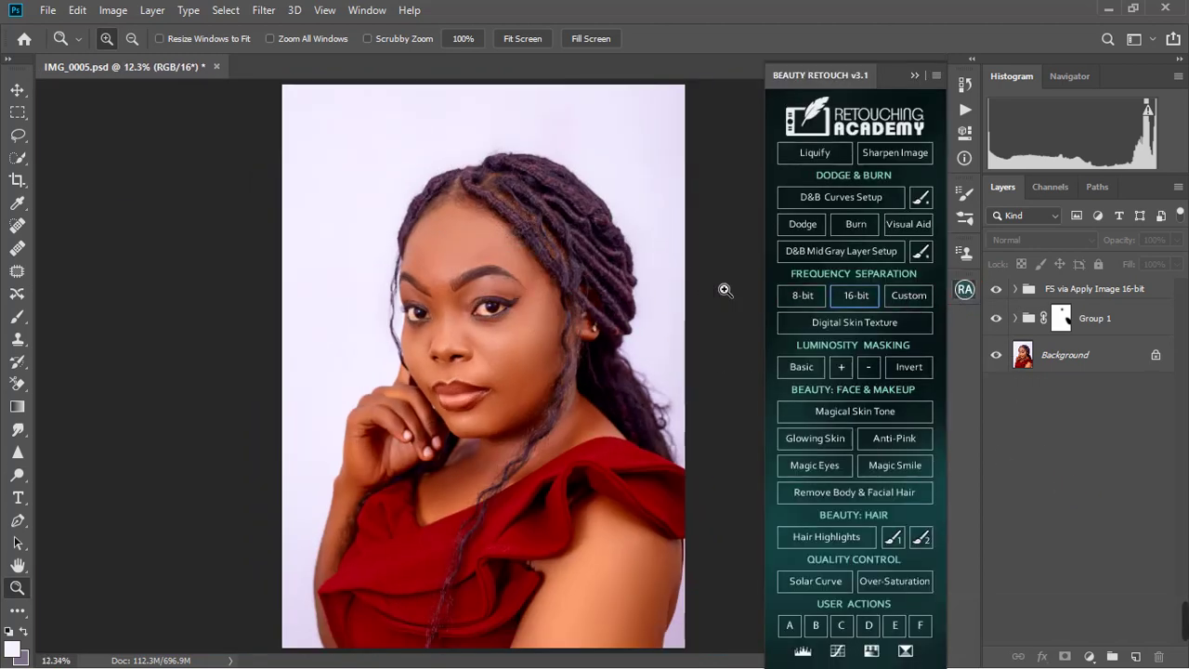
# Step: Run the stamp action to create a merged layer and rename it 'Skin Finner'
pyautogui.click(965, 110)
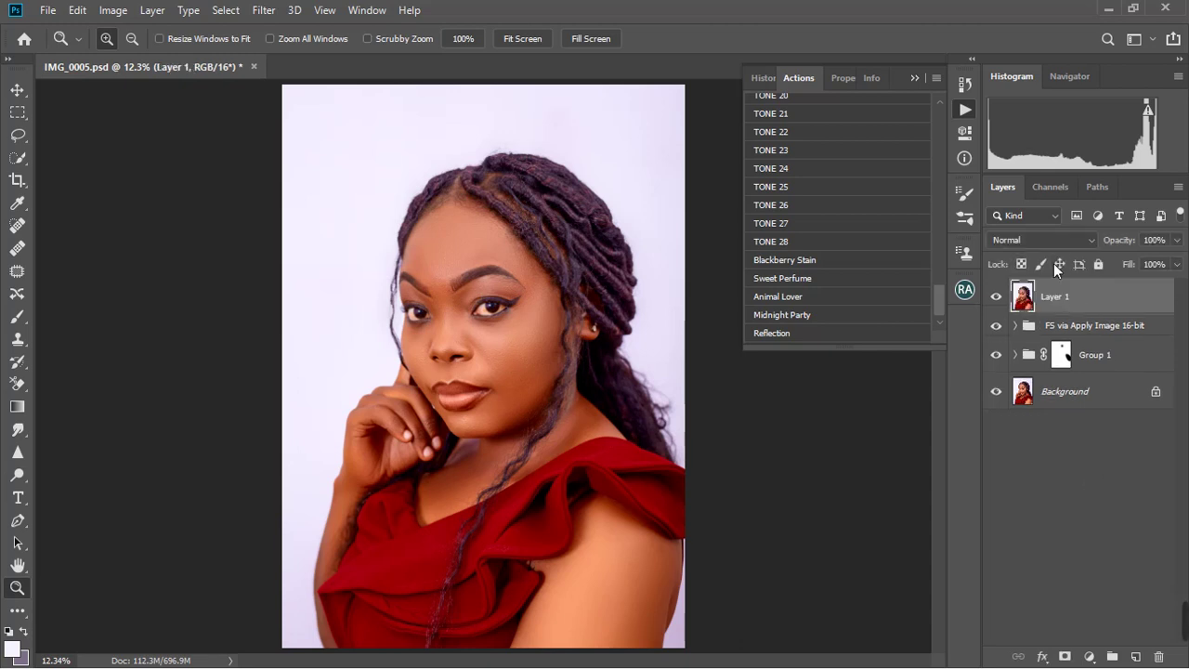
pyautogui.doubleClick(1054, 297)
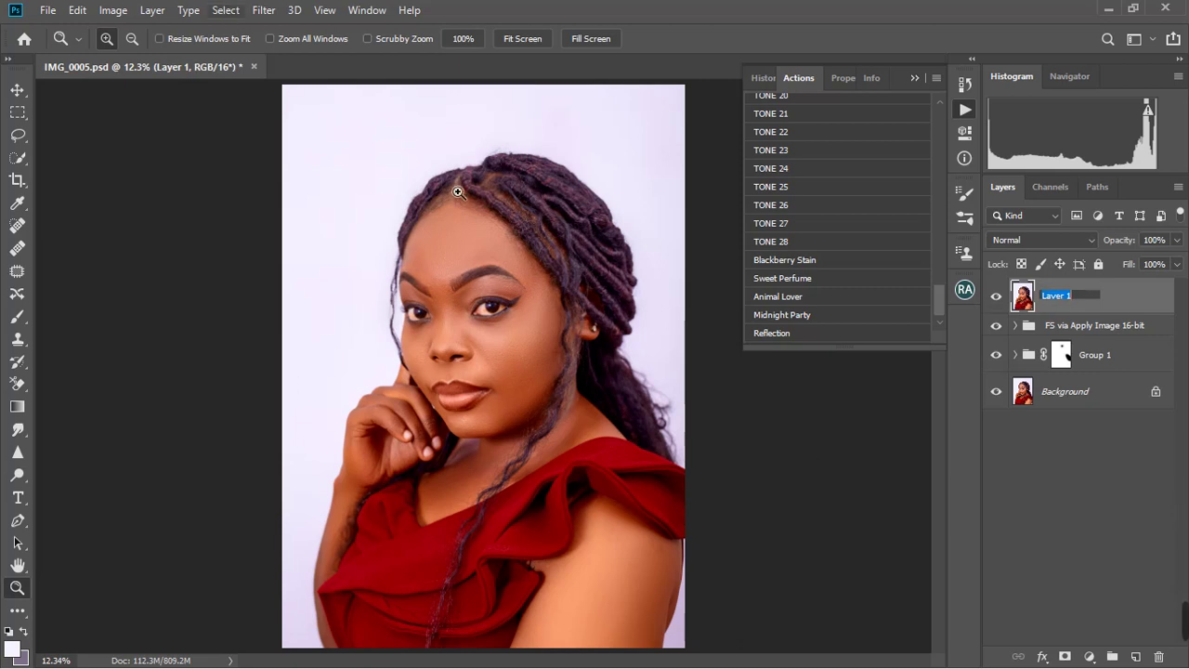
pyautogui.write('Skin Finne')
pyautogui.write('r')
pyautogui.press('Return')
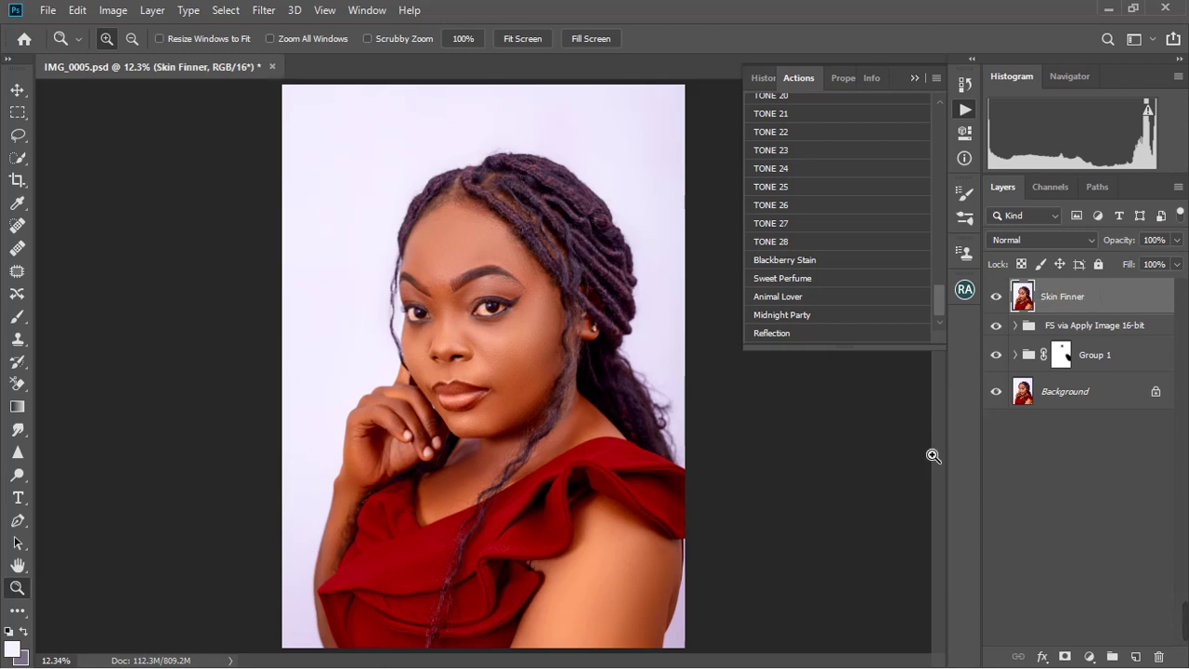
pyautogui.click(263, 11)
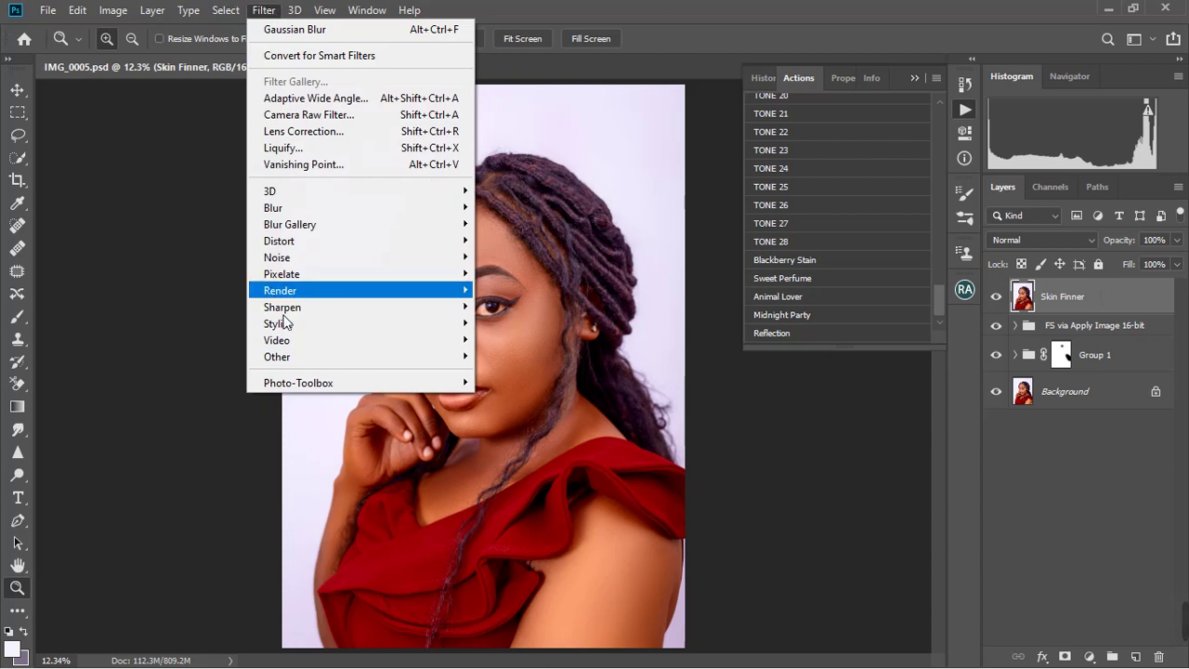
# Step: Launch SkinFiner and widen its Custom skin colour range to paler, darker and more saturated tones
pyautogui.moveTo(299, 383)
pyautogui.click(506, 383)
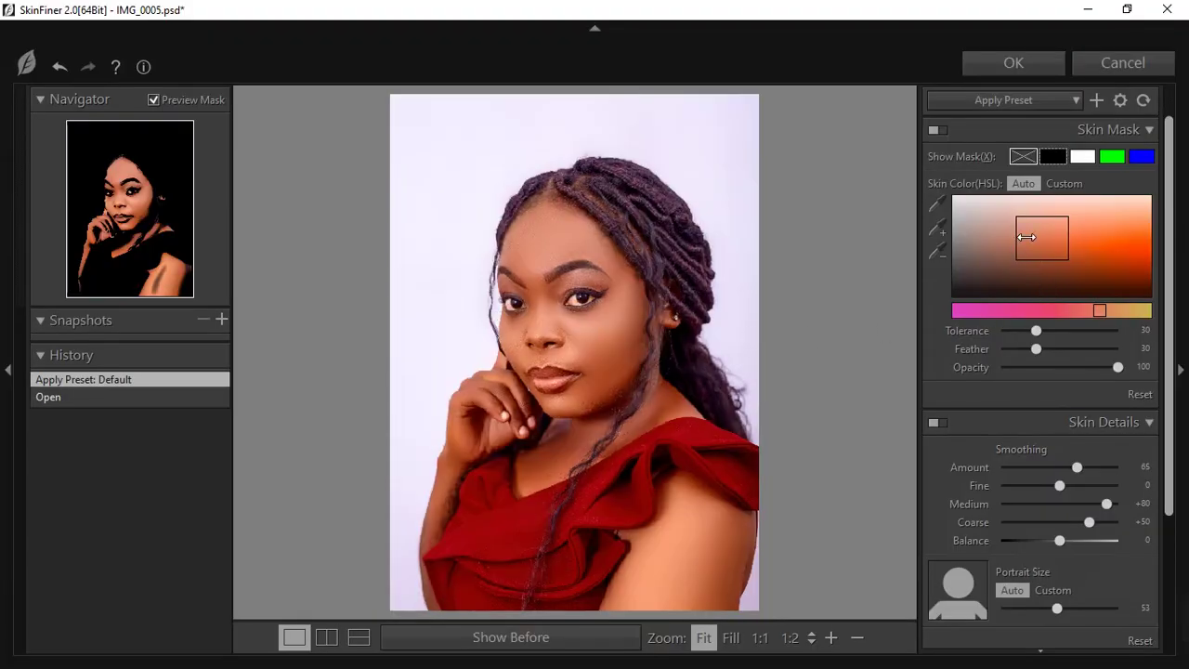
pyautogui.moveTo(1015, 237); pyautogui.dragTo(953, 240)
pyautogui.moveTo(1031, 270); pyautogui.dragTo(1030, 297)
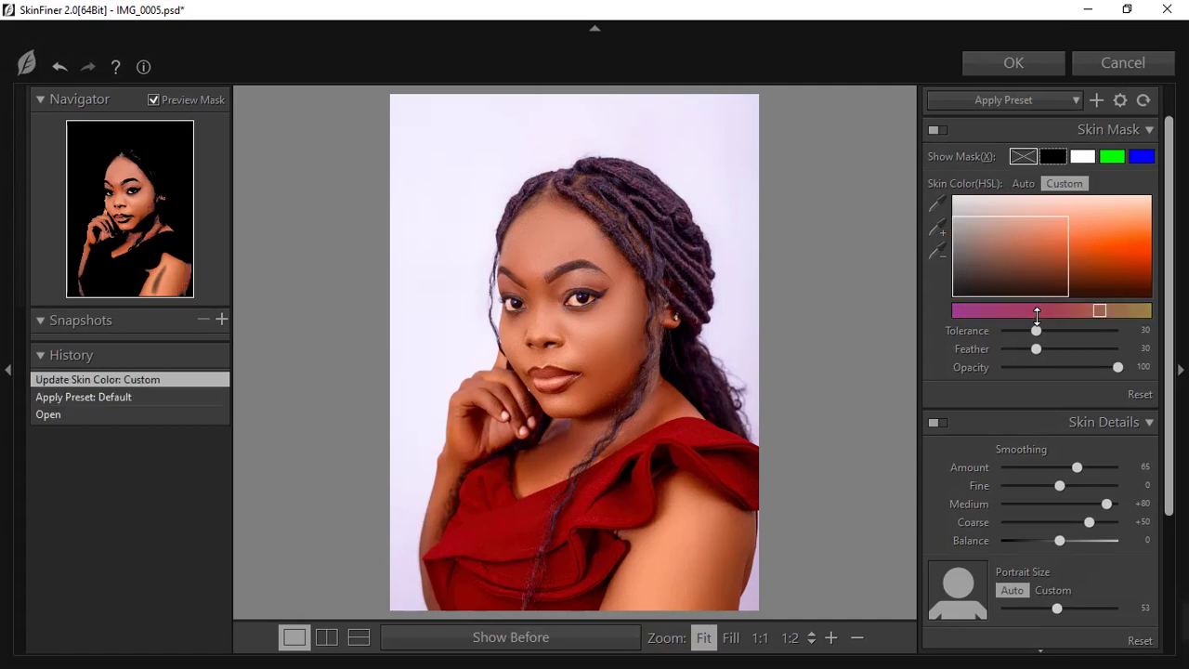
pyautogui.moveTo(1080, 250); pyautogui.dragTo(1102, 250)
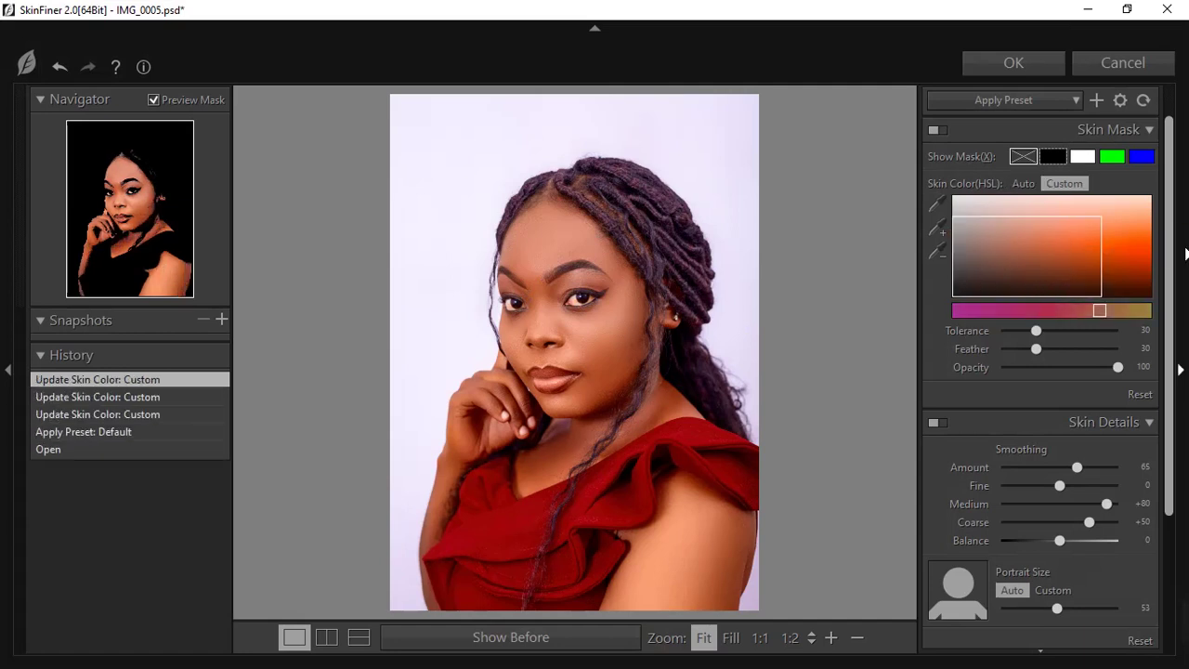
# Step: Shift the skin range toward saturated pinkish reds and apply the smoothing to the Skin Finner layer
pyautogui.moveTo(1048, 223); pyautogui.dragTo(1063, 201)
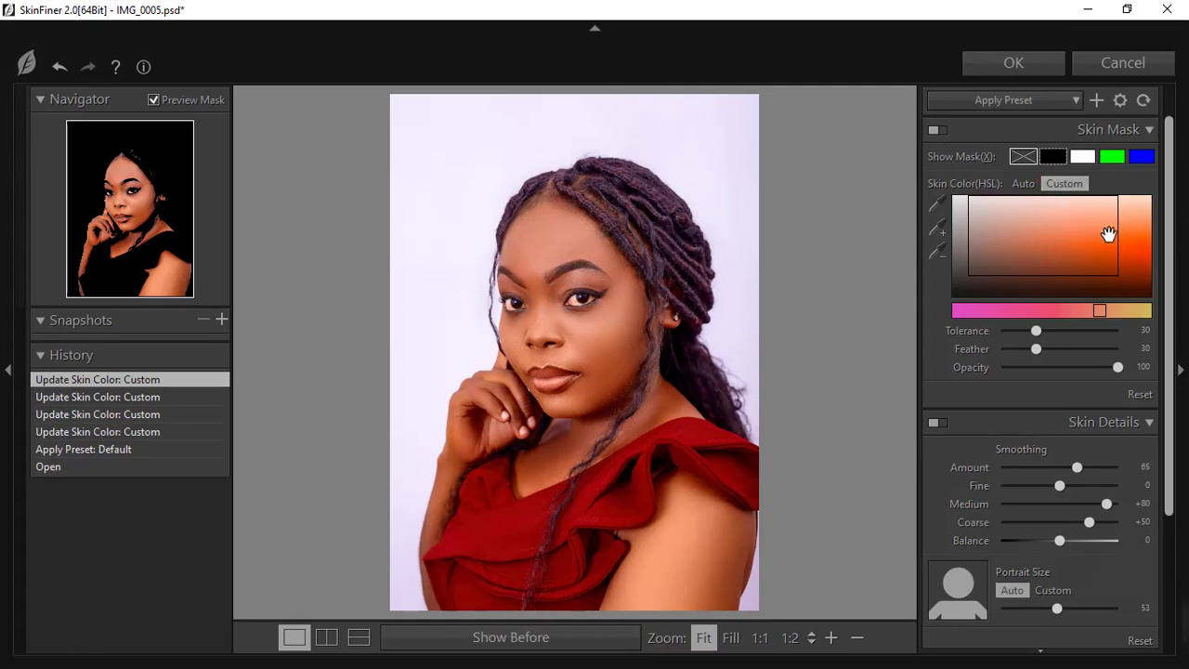
pyautogui.moveTo(1077, 280)
pyautogui.mouseDown()
pyautogui.moveTo(1080, 292)
pyautogui.moveTo(986, 310)
pyautogui.mouseUp()
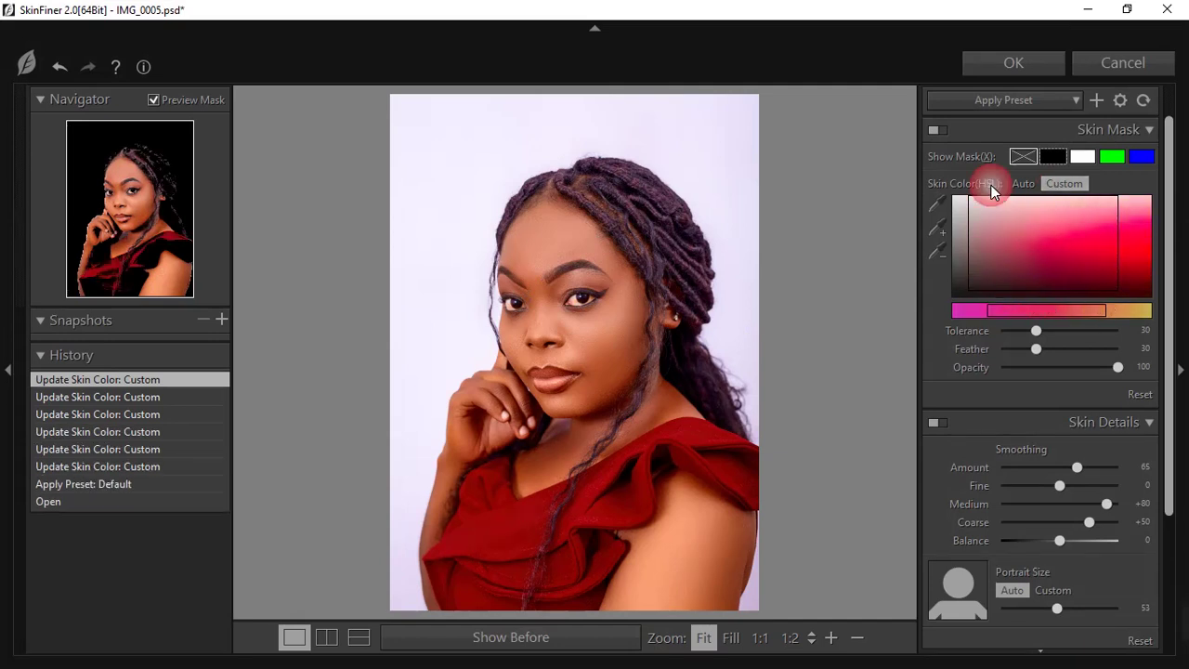
pyautogui.moveTo(1051, 254); pyautogui.dragTo(1077, 256)
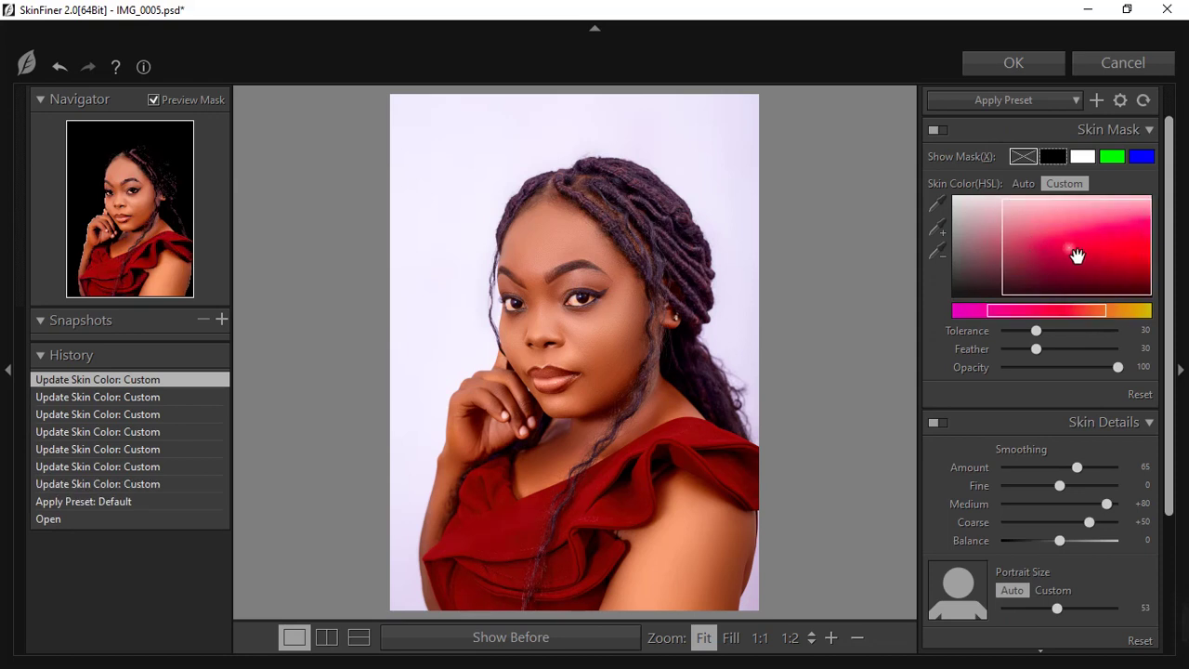
pyautogui.click(1008, 54)
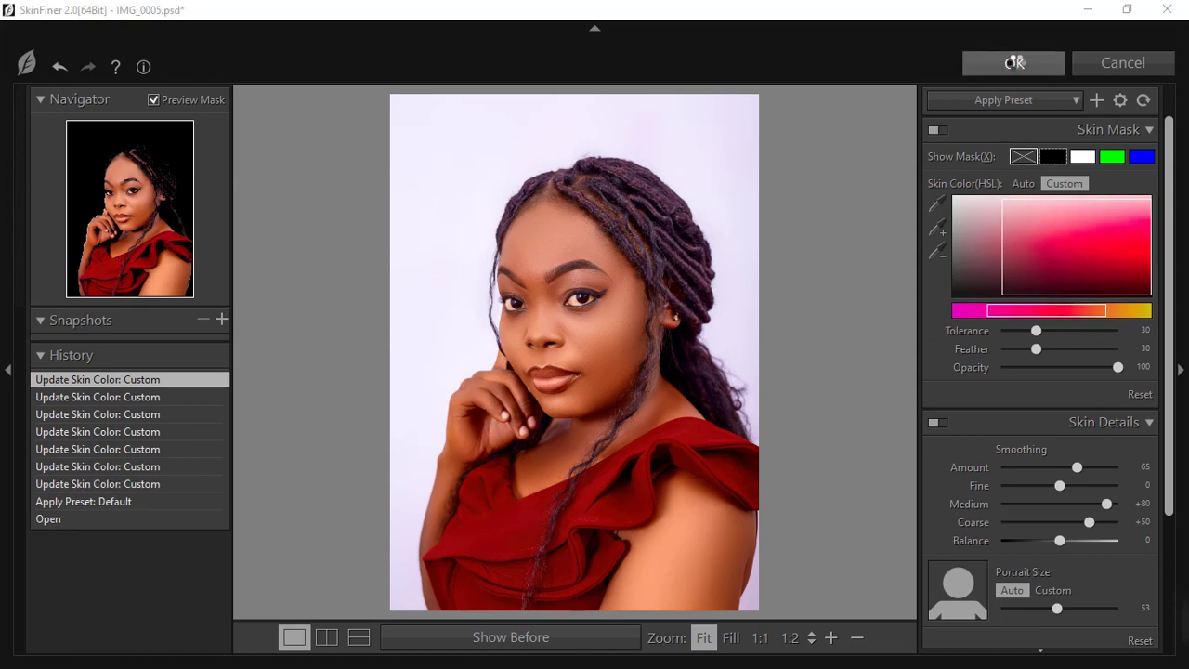
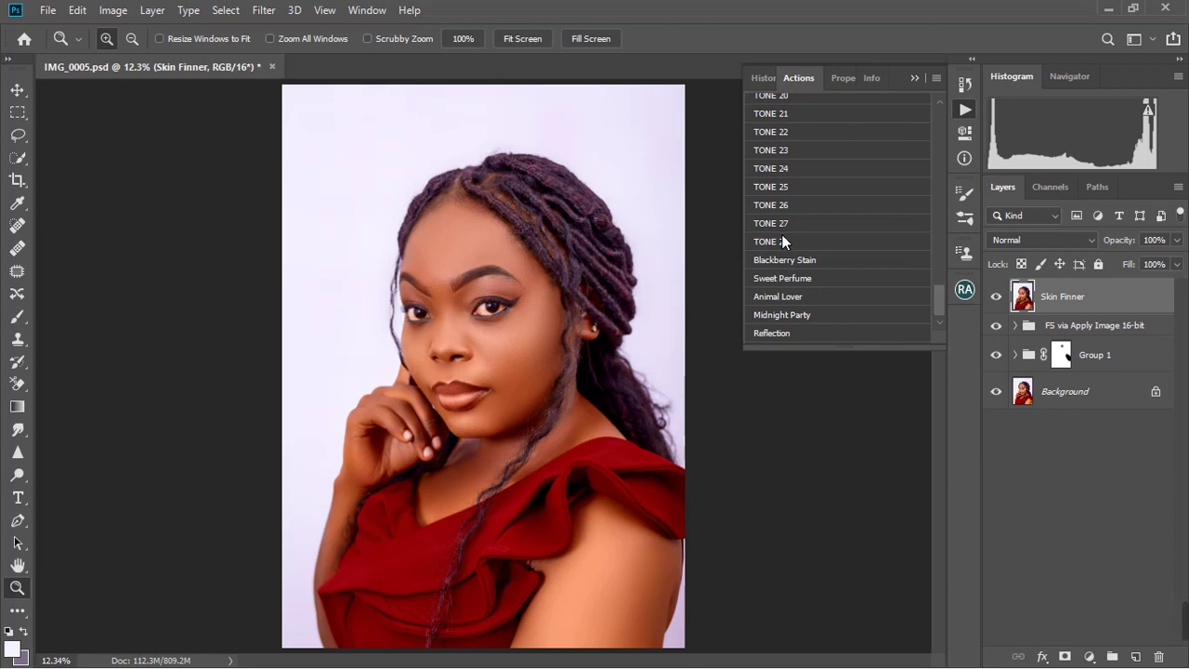
# Step: Lower the Skin Finner layer's opacity to 59%, zooming in on the face first
pyautogui.click(484, 302)
pyautogui.rightClick(517, 306)
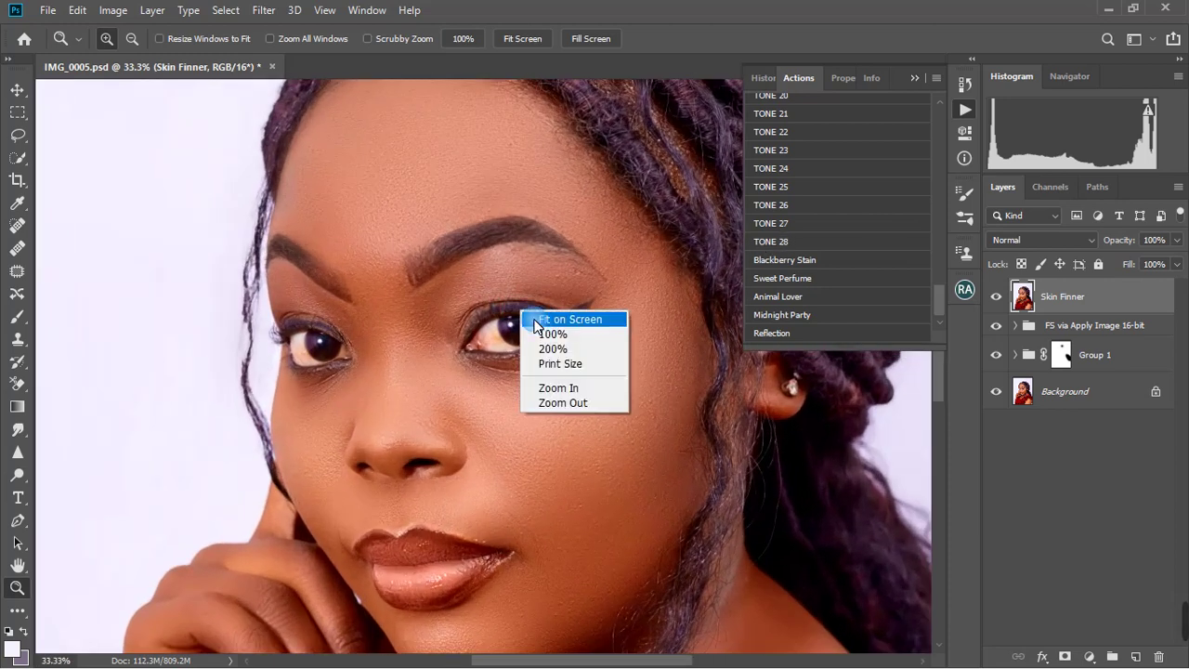
pyautogui.click(539, 313)
pyautogui.click(1177, 240)
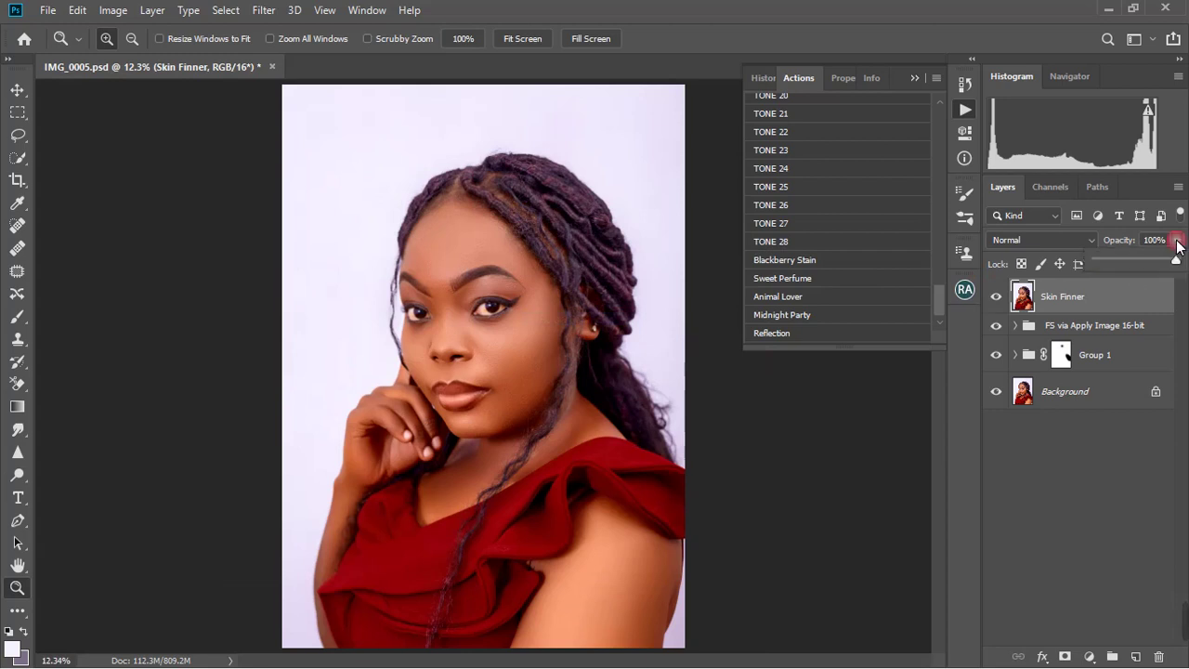
pyautogui.moveTo(1178, 260); pyautogui.dragTo(1143, 262)
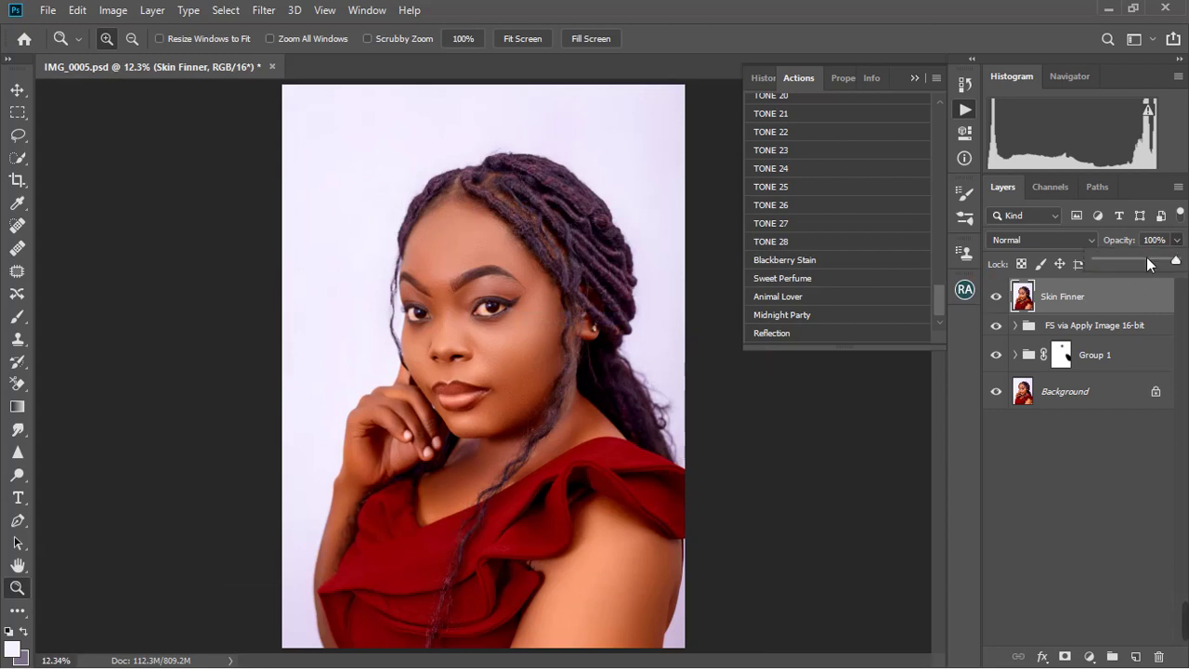
pyautogui.click(1093, 297)
# Step: Check the forehead and eyes close up, refit the photo, and hide the floating actions list
pyautogui.click(534, 249)
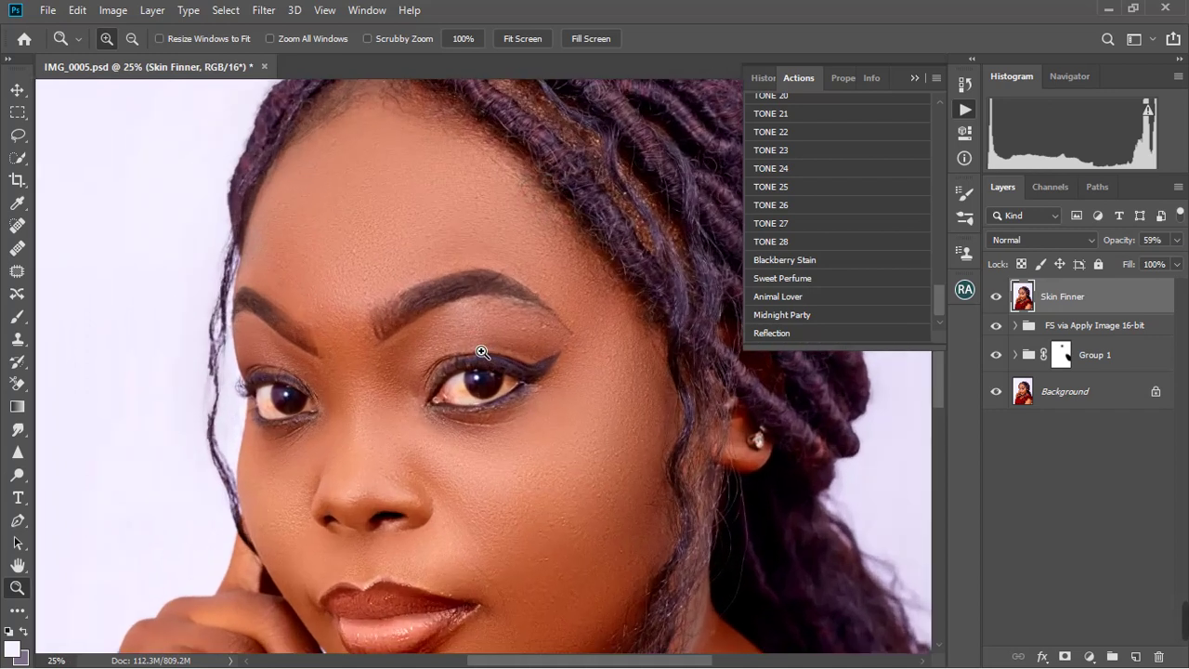
pyautogui.rightClick(482, 352)
pyautogui.click(502, 348)
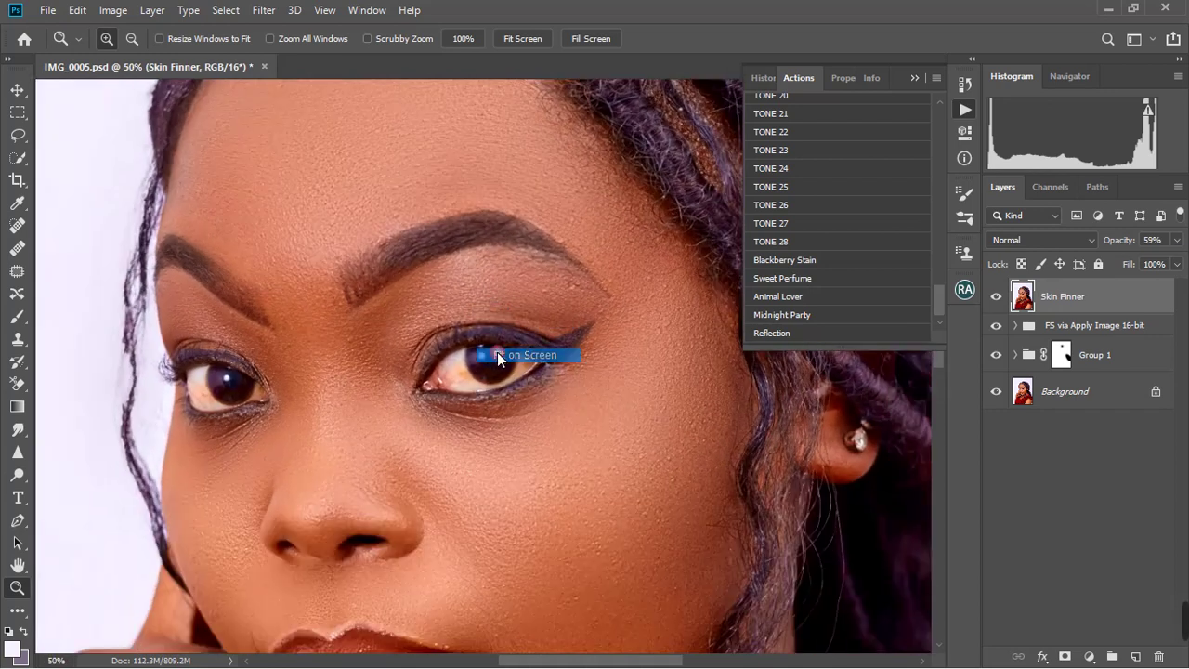
pyautogui.rightClick(560, 261)
pyautogui.click(580, 264)
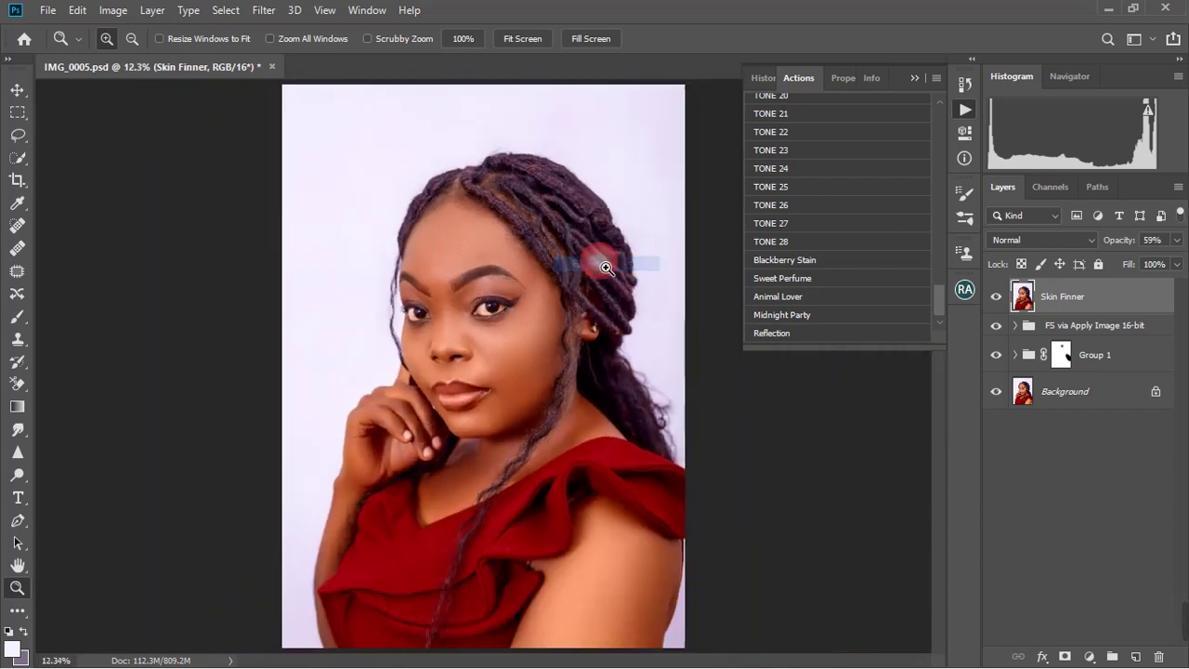
pyautogui.click(916, 79)
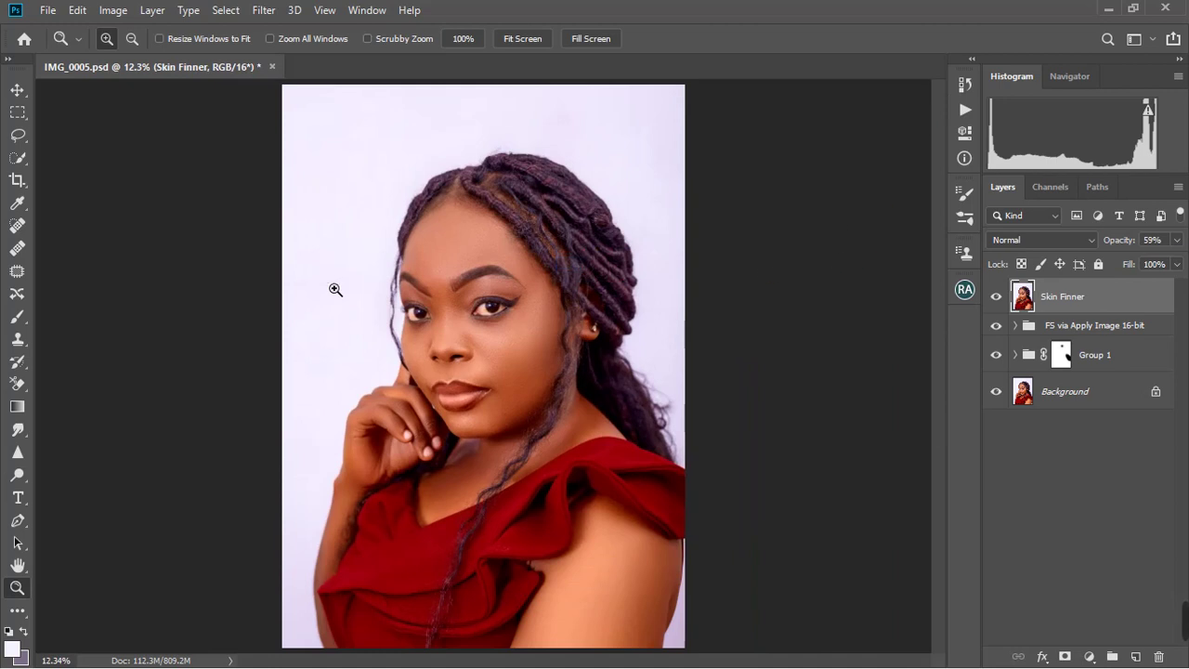
pyautogui.click(432, 314)
# Step: Find and play the 'White eyes and teeth' action in the Actions panel
pyautogui.click(959, 93)
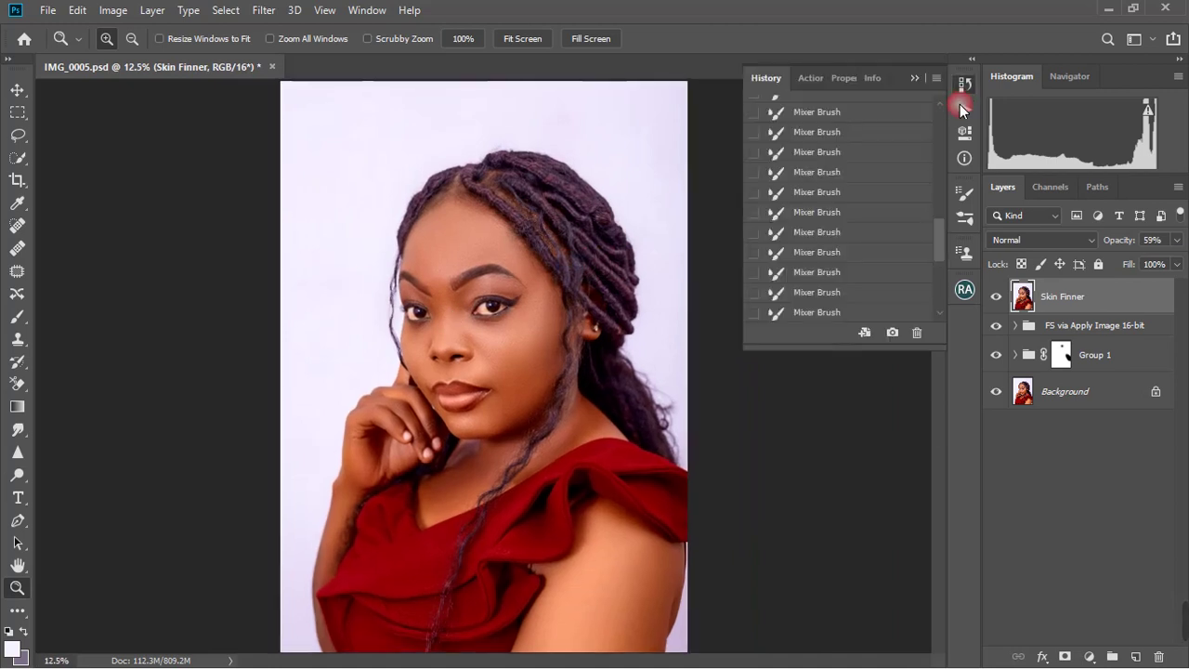
pyautogui.click(965, 105)
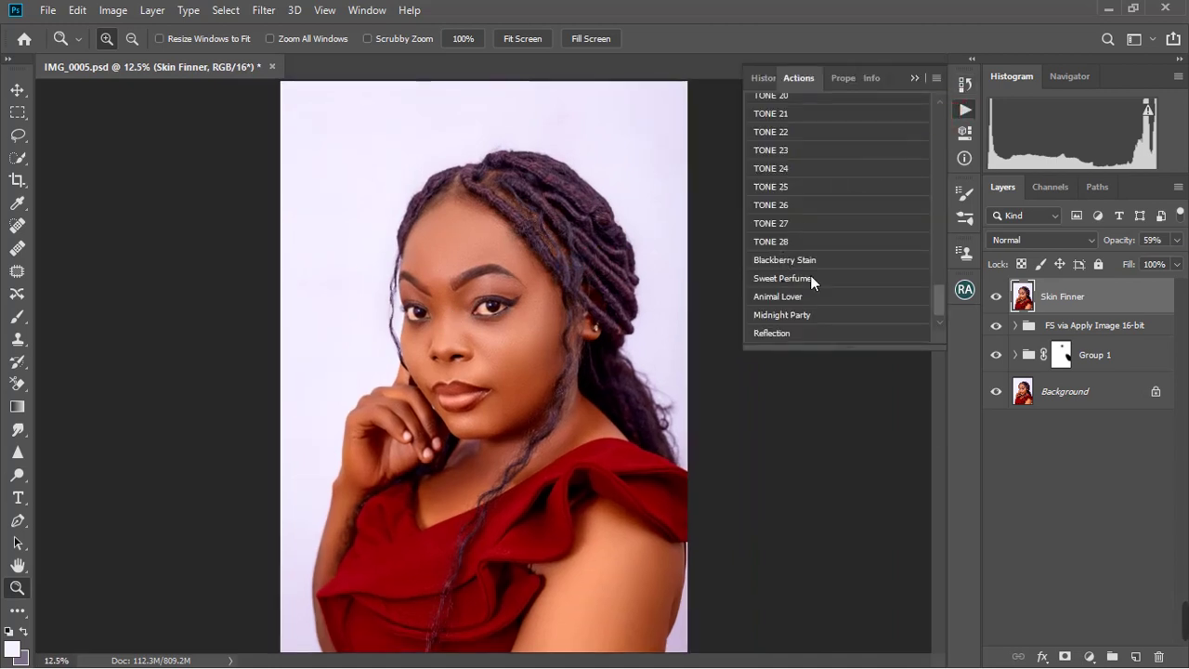
pyautogui.scroll(3, 811, 279)
pyautogui.scroll(2, 813, 263)
pyautogui.scroll(1, 813, 263)
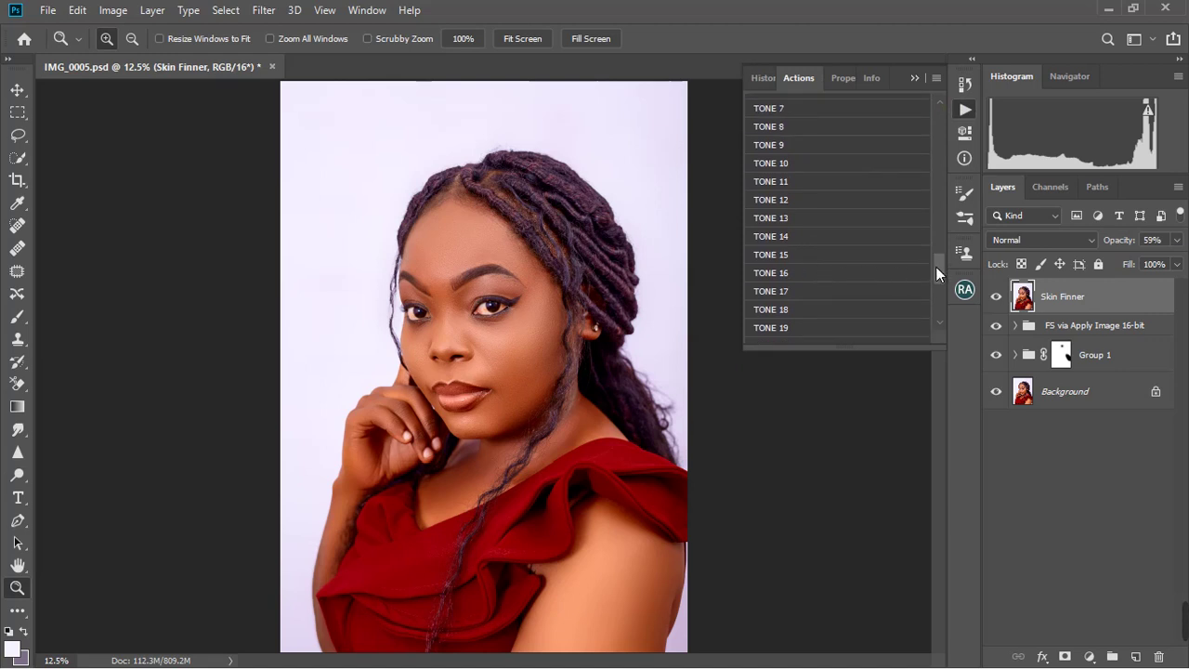
pyautogui.moveTo(935, 266); pyautogui.dragTo(927, 207)
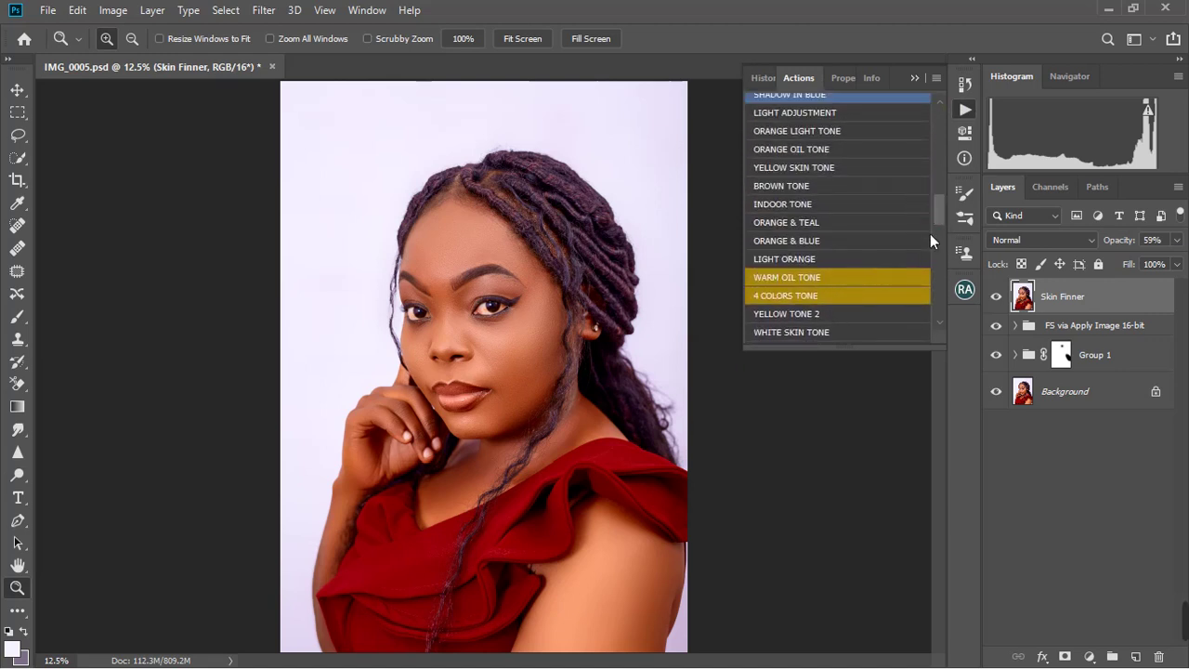
pyautogui.moveTo(940, 214); pyautogui.dragTo(940, 140)
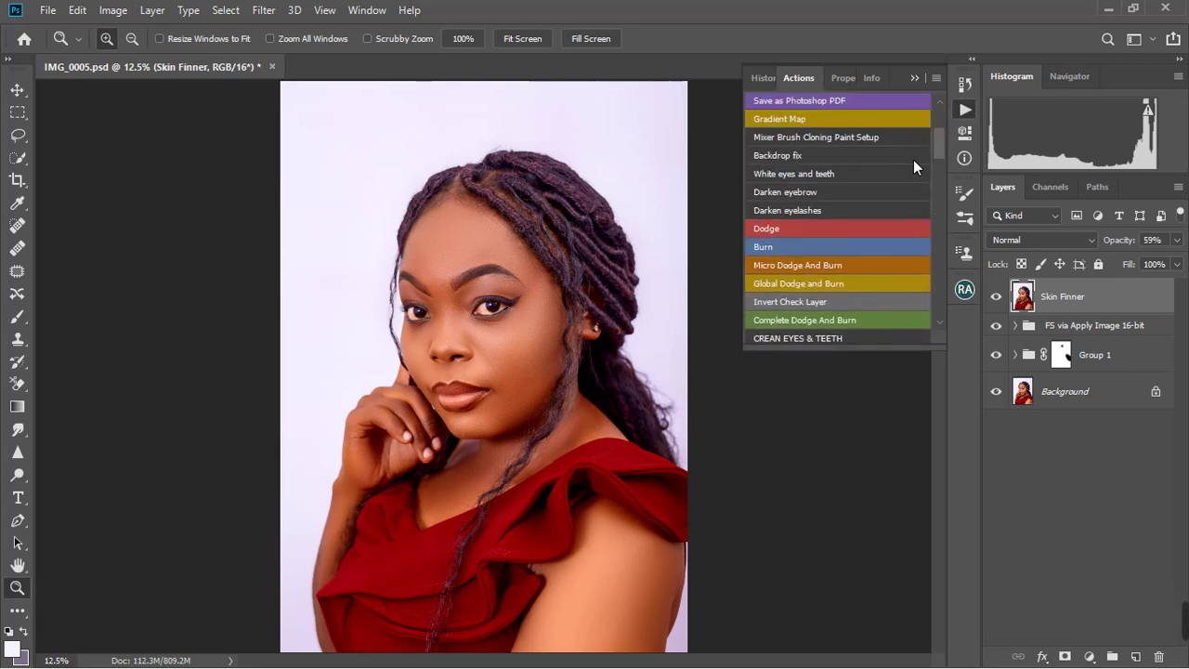
pyautogui.click(770, 173)
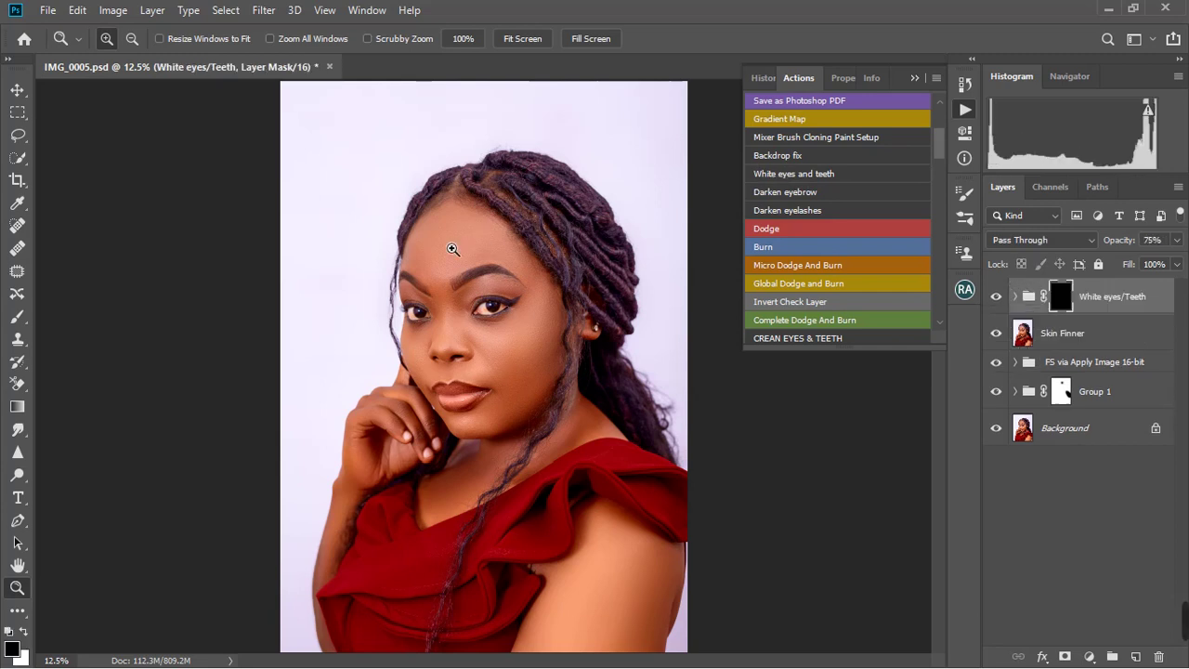
# Step: Zoom in close on the left eye and set up a white brush of about 23 px
pyautogui.click(428, 288)
pyautogui.click(427, 287)
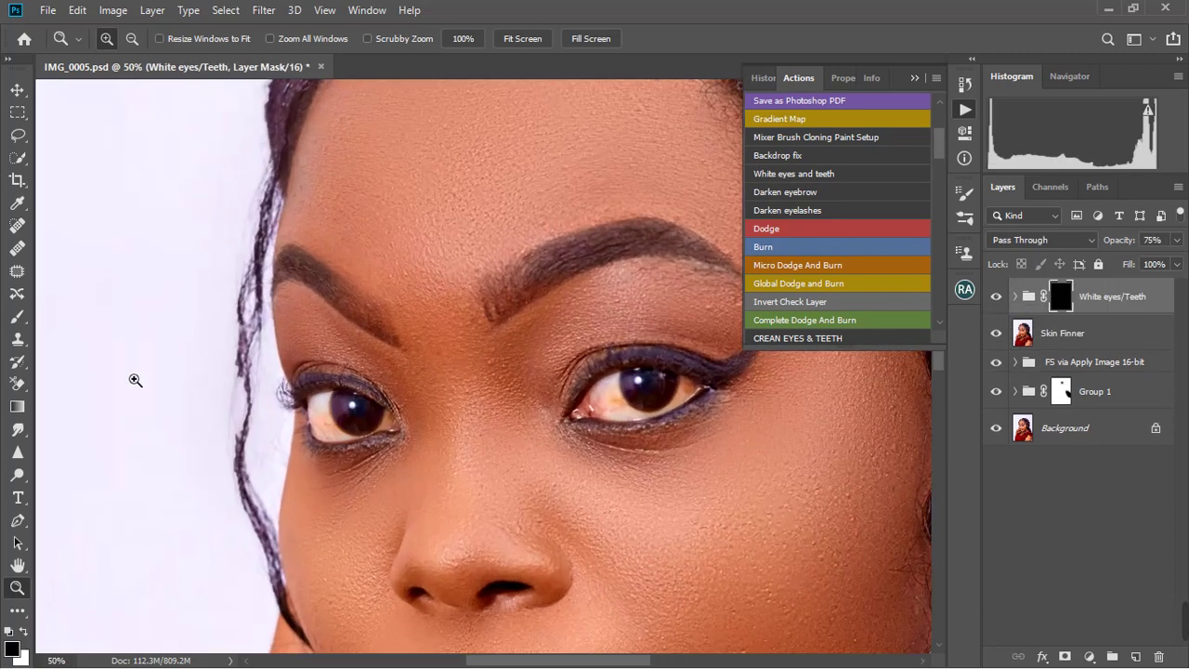
pyautogui.click(278, 424)
pyautogui.click(271, 416)
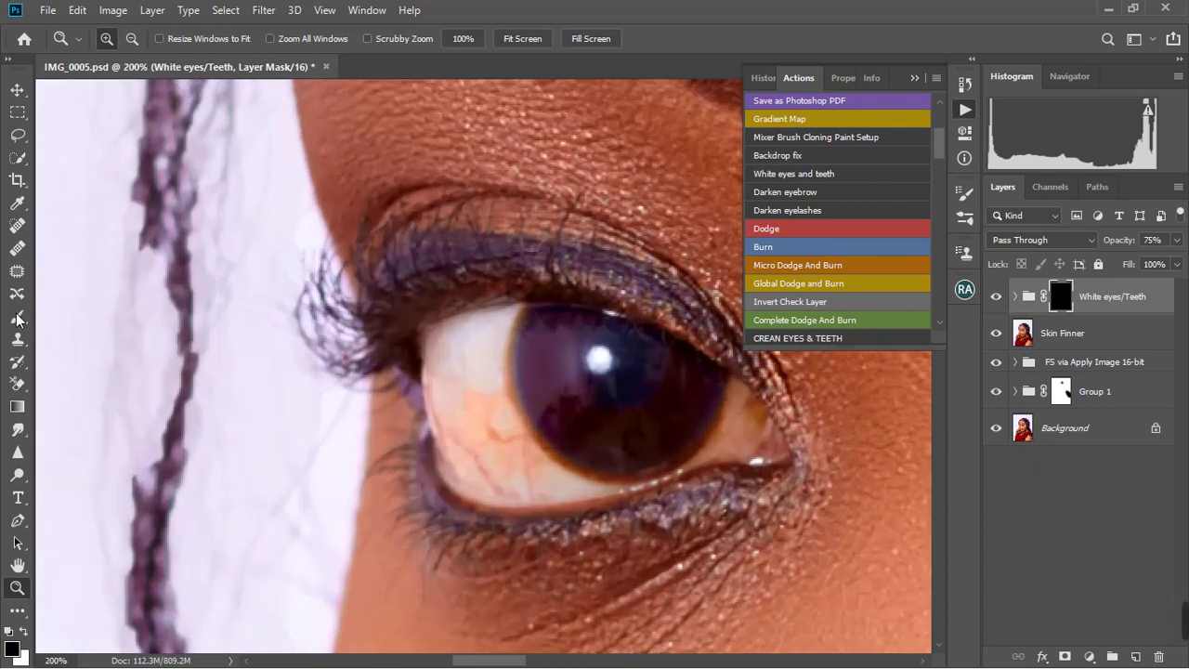
pyautogui.click(16, 318)
pyautogui.click(35, 622)
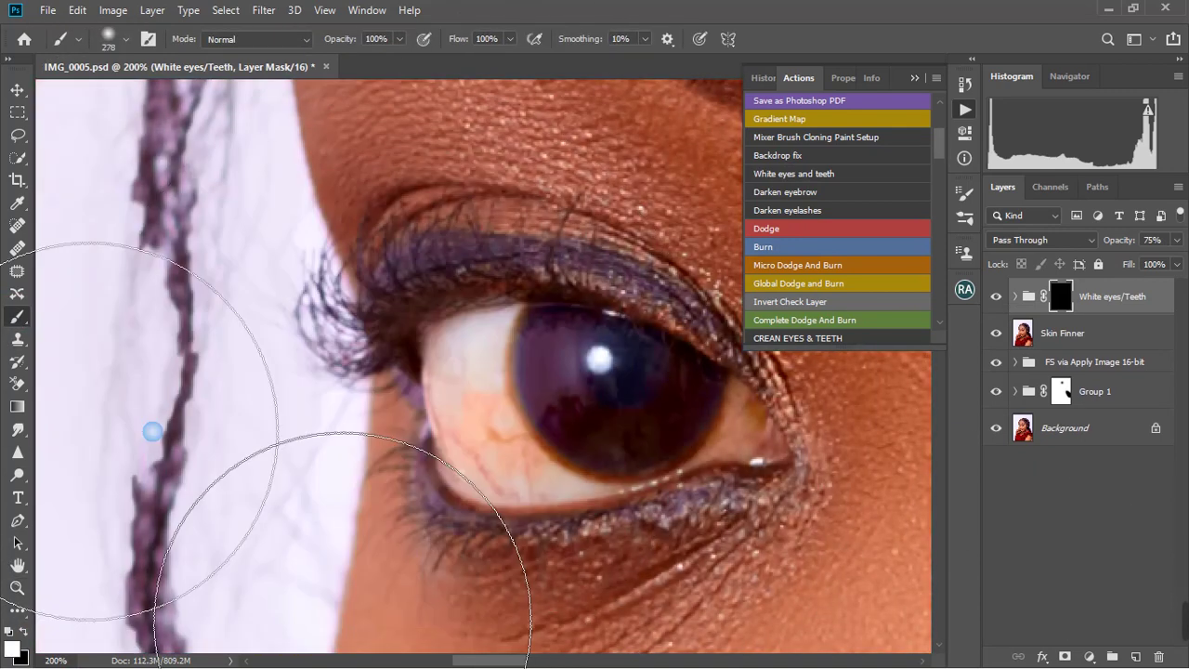
pyautogui.moveTo(407, 430)
pyautogui.mouseDown()
pyautogui.moveTo(290, 462)
pyautogui.moveTo(204, 465)
pyautogui.mouseUp()
pyautogui.moveTo(447, 383); pyautogui.dragTo(437, 388)
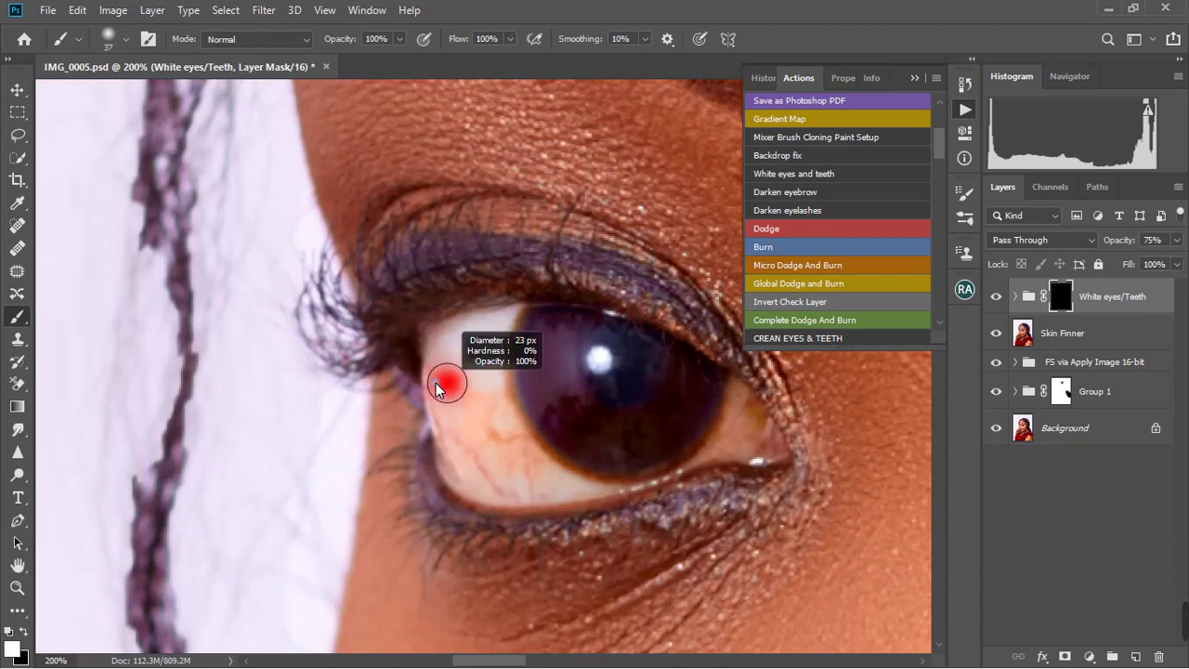
# Step: Paint white over the upper and lower eye whites on the mask, then switch to black
pyautogui.moveTo(480, 348)
pyautogui.mouseDown()
pyautogui.moveTo(462, 393)
pyautogui.moveTo(468, 438)
pyautogui.moveTo(493, 486)
pyautogui.moveTo(556, 505)
pyautogui.moveTo(520, 459)
pyautogui.moveTo(502, 401)
pyautogui.moveTo(493, 467)
pyautogui.moveTo(509, 334)
pyautogui.mouseUp()
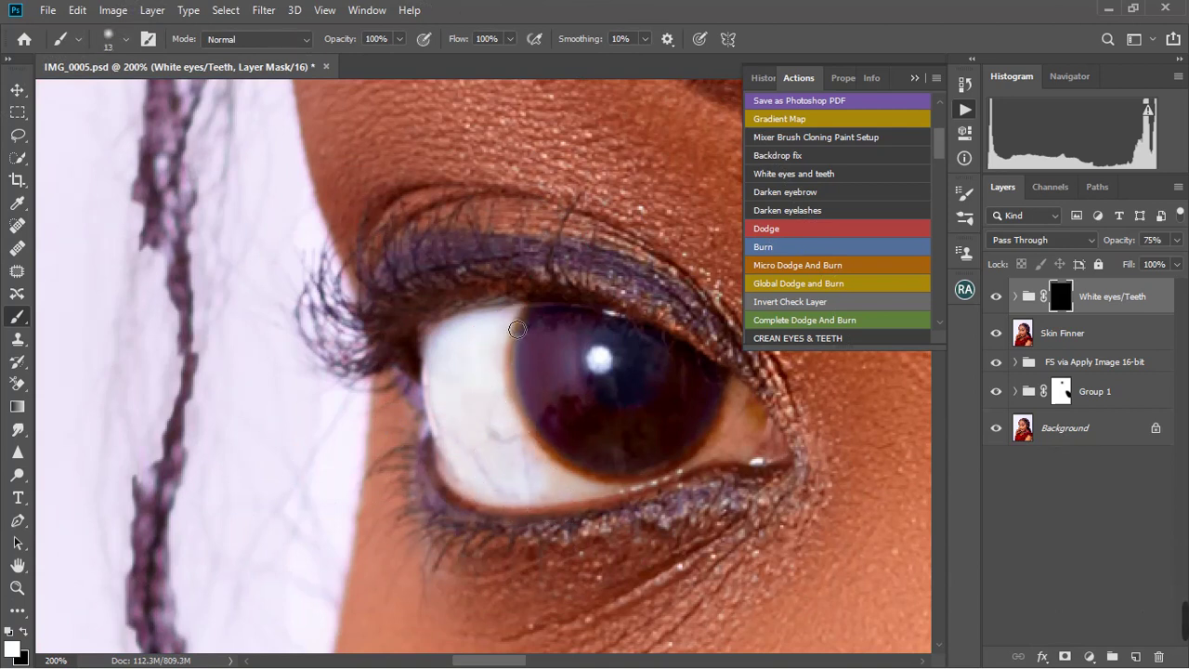
pyautogui.moveTo(502, 444); pyautogui.dragTo(571, 508)
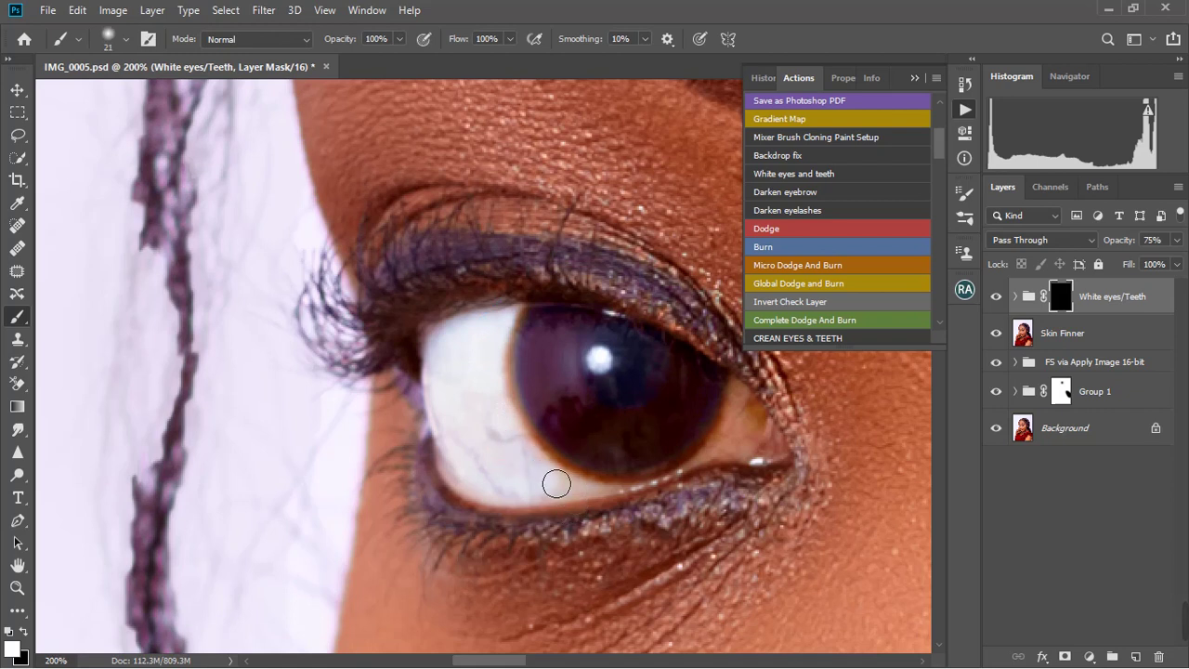
pyautogui.moveTo(556, 483)
pyautogui.mouseDown()
pyautogui.moveTo(595, 498)
pyautogui.moveTo(650, 493)
pyautogui.moveTo(776, 460)
pyautogui.moveTo(748, 413)
pyautogui.moveTo(739, 451)
pyautogui.moveTo(770, 445)
pyautogui.moveTo(730, 446)
pyautogui.moveTo(745, 434)
pyautogui.mouseUp()
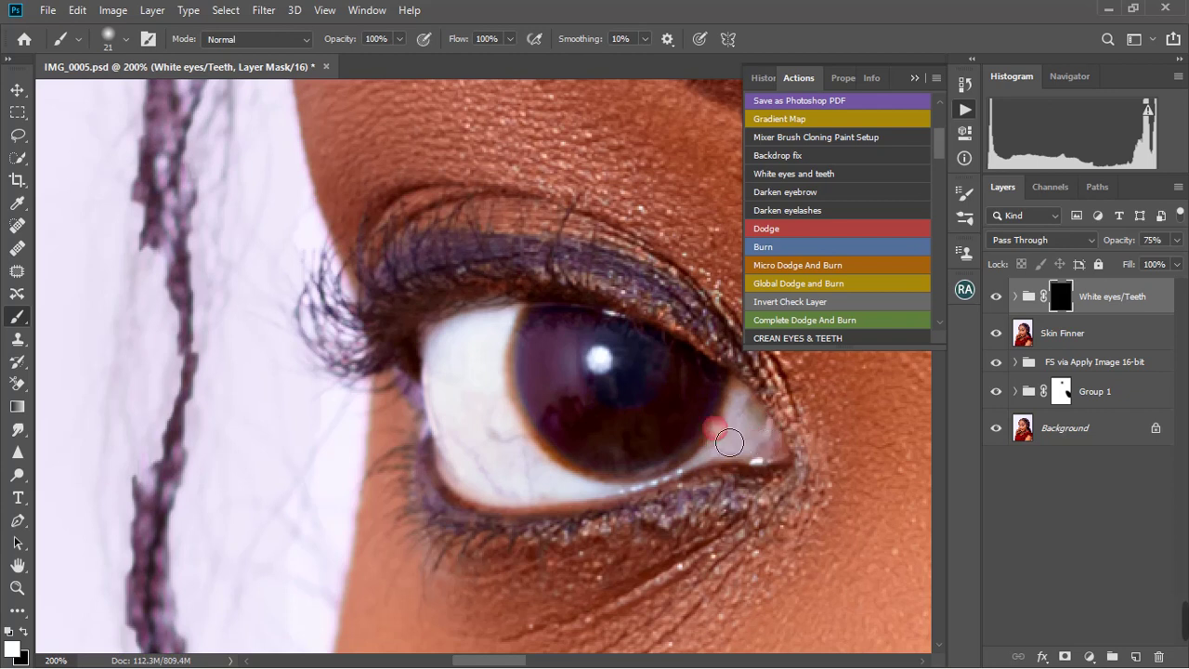
pyautogui.click(23, 631)
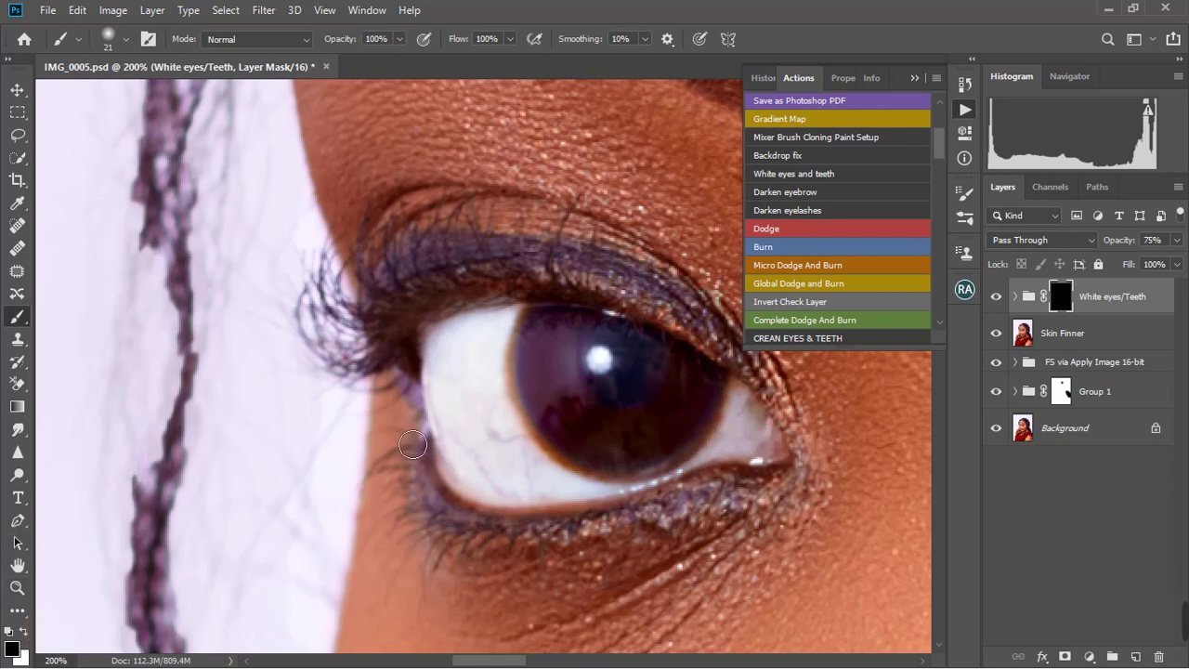
pyautogui.press(']')
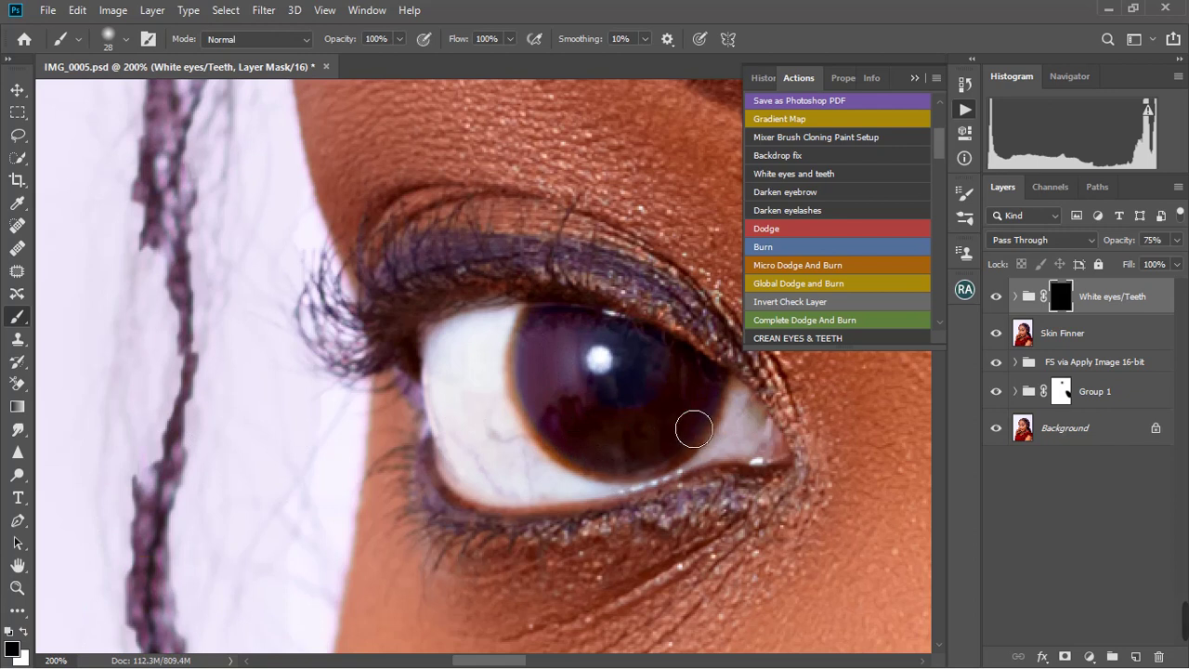
pyautogui.click(314, 480)
# Step: Zoom to 300% on the eye and paint white over the eye white and orange patch
pyautogui.click(17, 587)
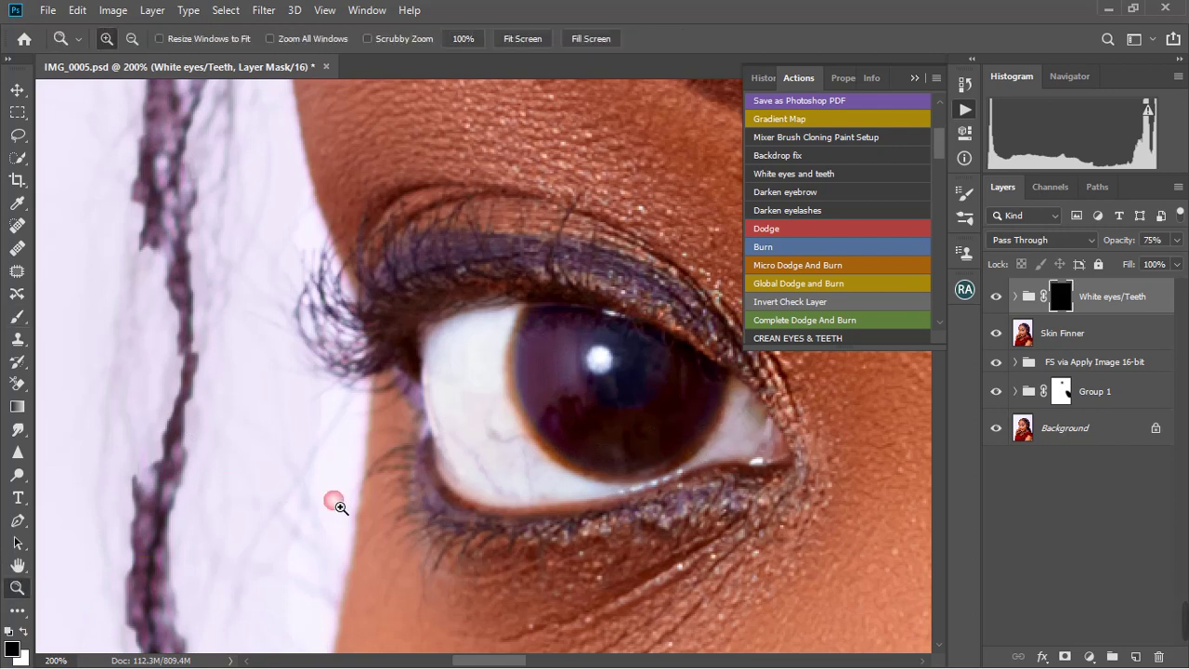
pyautogui.rightClick(437, 486)
pyautogui.click(472, 493)
pyautogui.moveTo(439, 290); pyautogui.dragTo(507, 320)
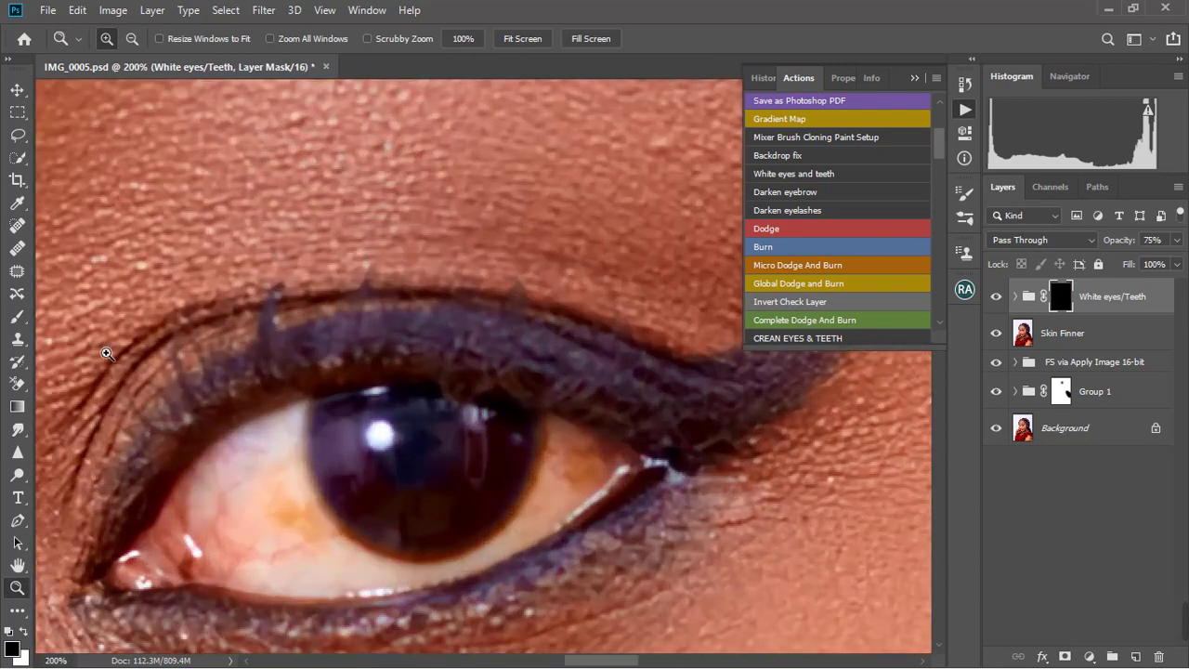
pyautogui.click(105, 362)
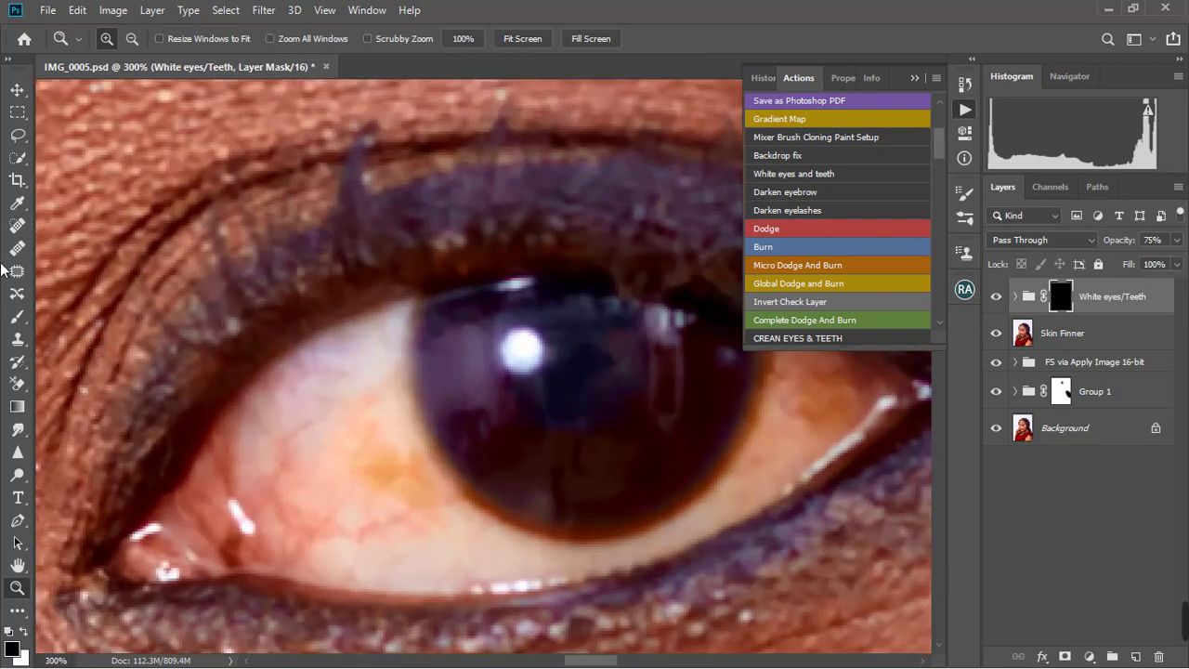
pyautogui.click(17, 315)
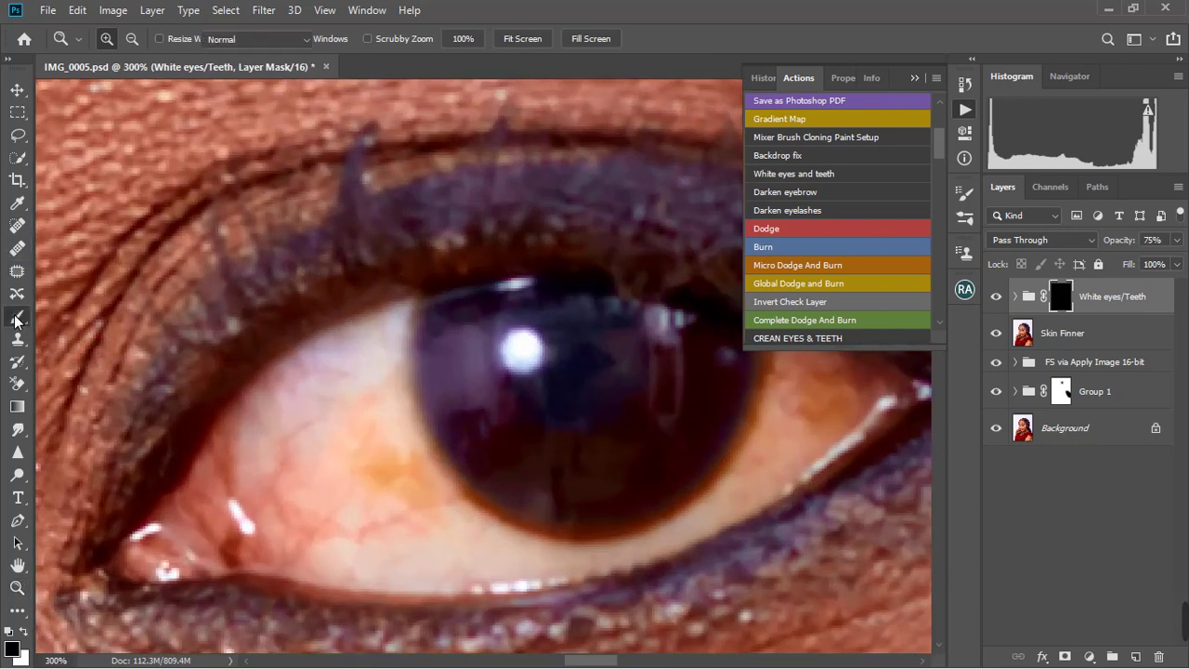
pyautogui.click(24, 631)
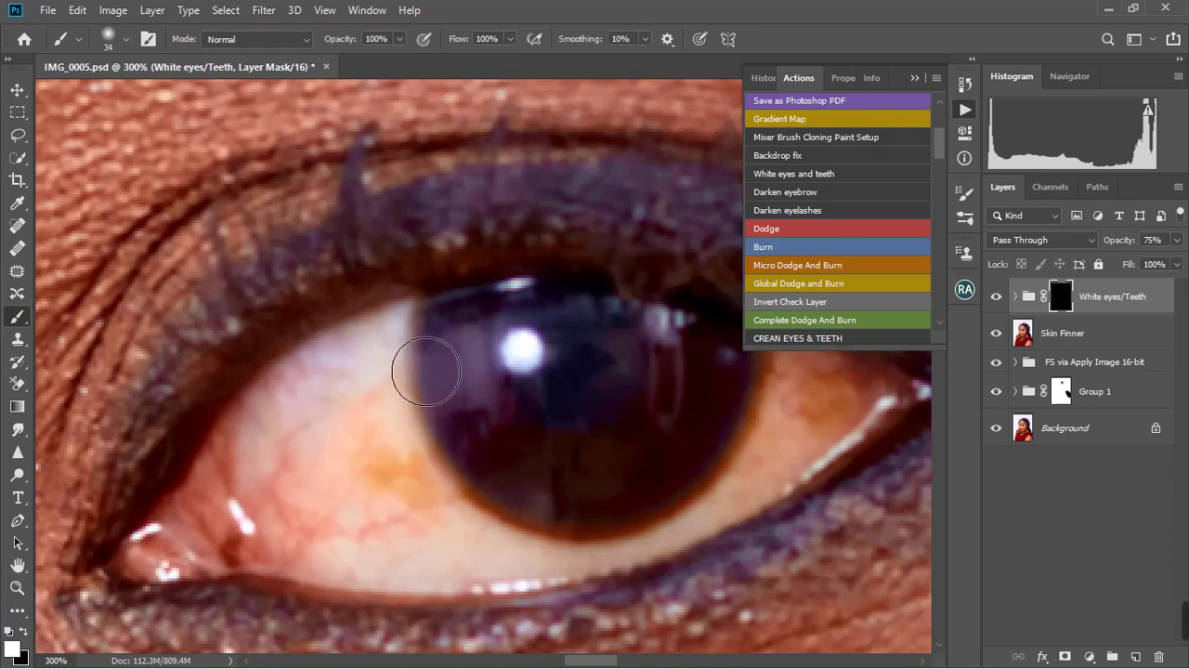
pyautogui.moveTo(426, 372)
pyautogui.mouseDown()
pyautogui.moveTo(306, 573)
pyautogui.moveTo(406, 576)
pyautogui.moveTo(324, 490)
pyautogui.moveTo(362, 467)
pyautogui.mouseUp()
pyautogui.moveTo(368, 399)
pyautogui.mouseDown()
pyautogui.moveTo(408, 440)
pyautogui.moveTo(441, 545)
pyautogui.moveTo(545, 568)
pyautogui.moveTo(736, 523)
pyautogui.moveTo(902, 425)
pyautogui.moveTo(801, 409)
pyautogui.mouseUp()
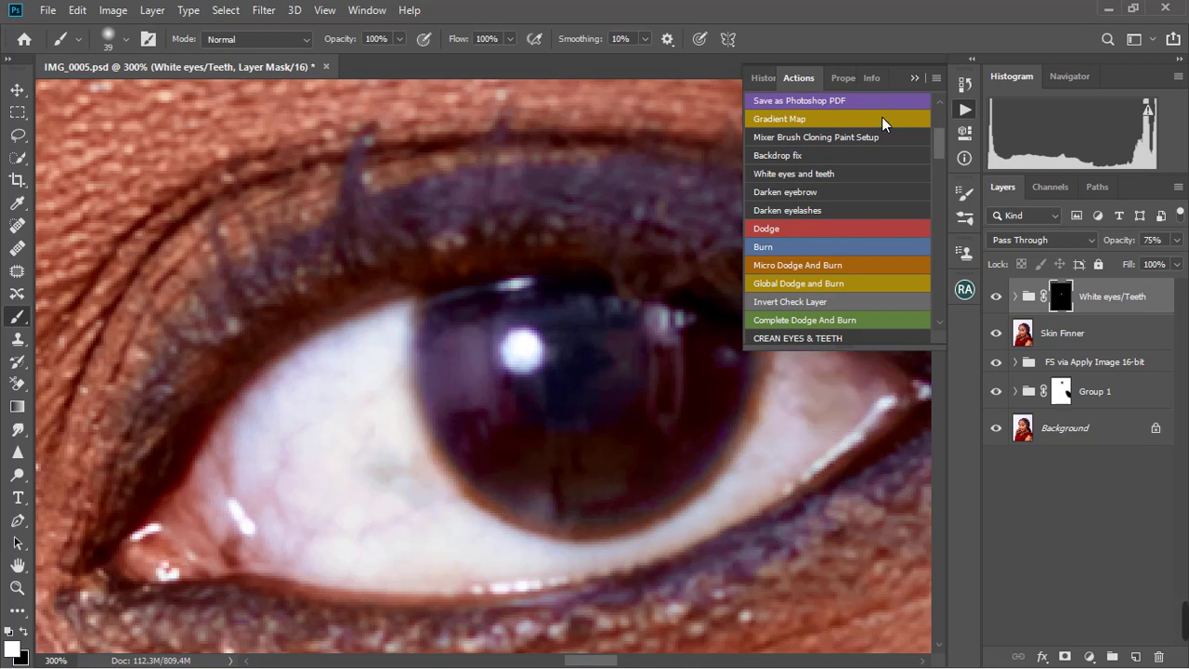
# Step: Paint black along the lower iris rim to remove the whitening there
pyautogui.click(921, 68)
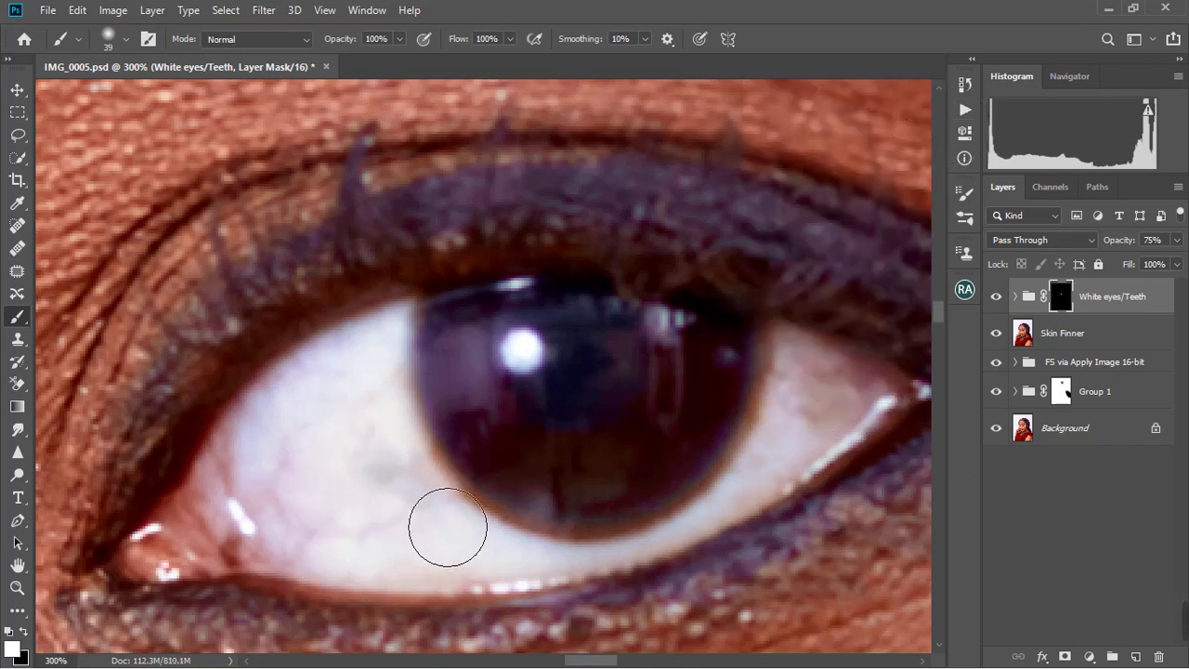
pyautogui.click(24, 631)
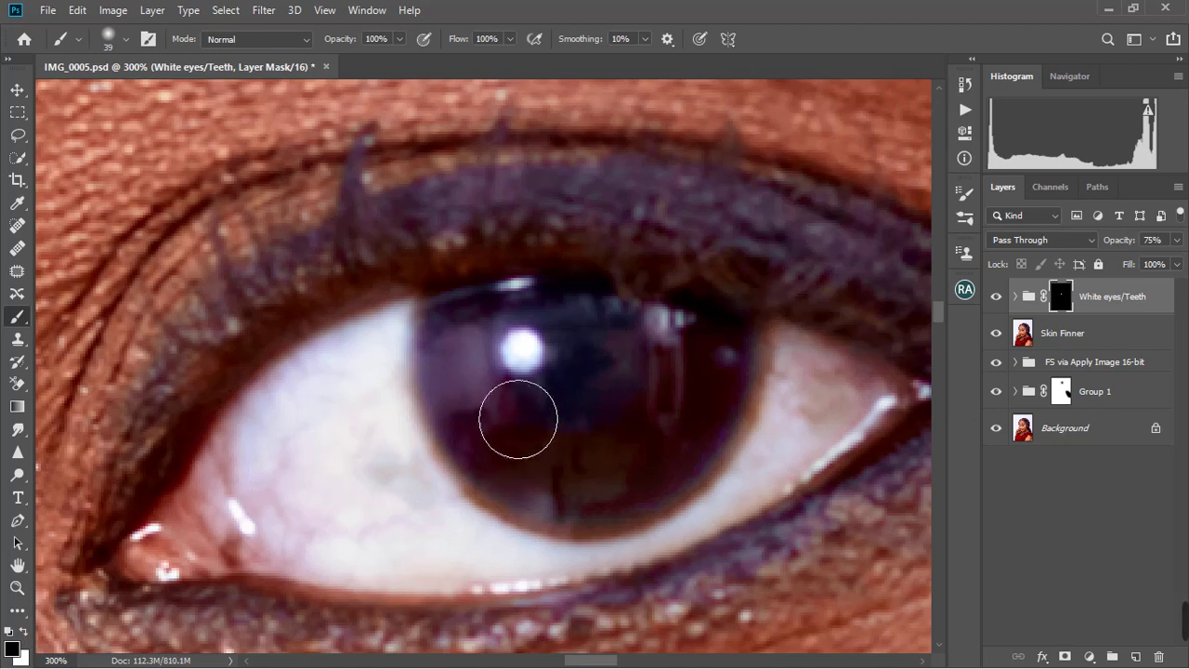
pyautogui.press(']')
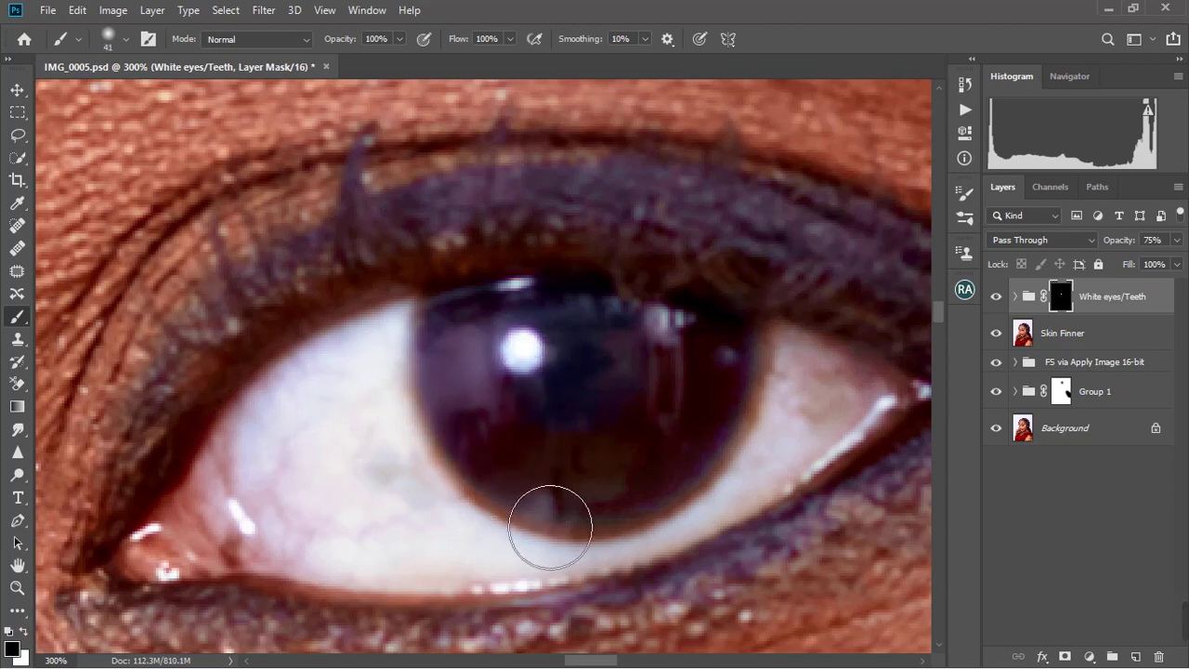
pyautogui.moveTo(550, 527); pyautogui.dragTo(749, 423)
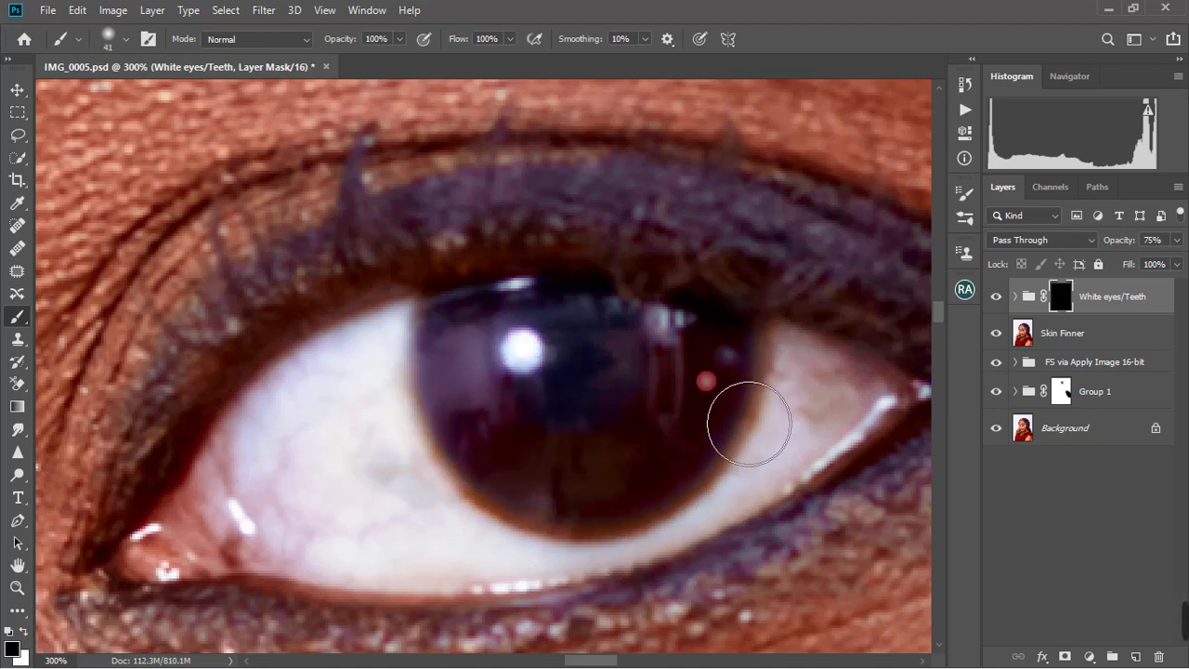
pyautogui.click(16, 587)
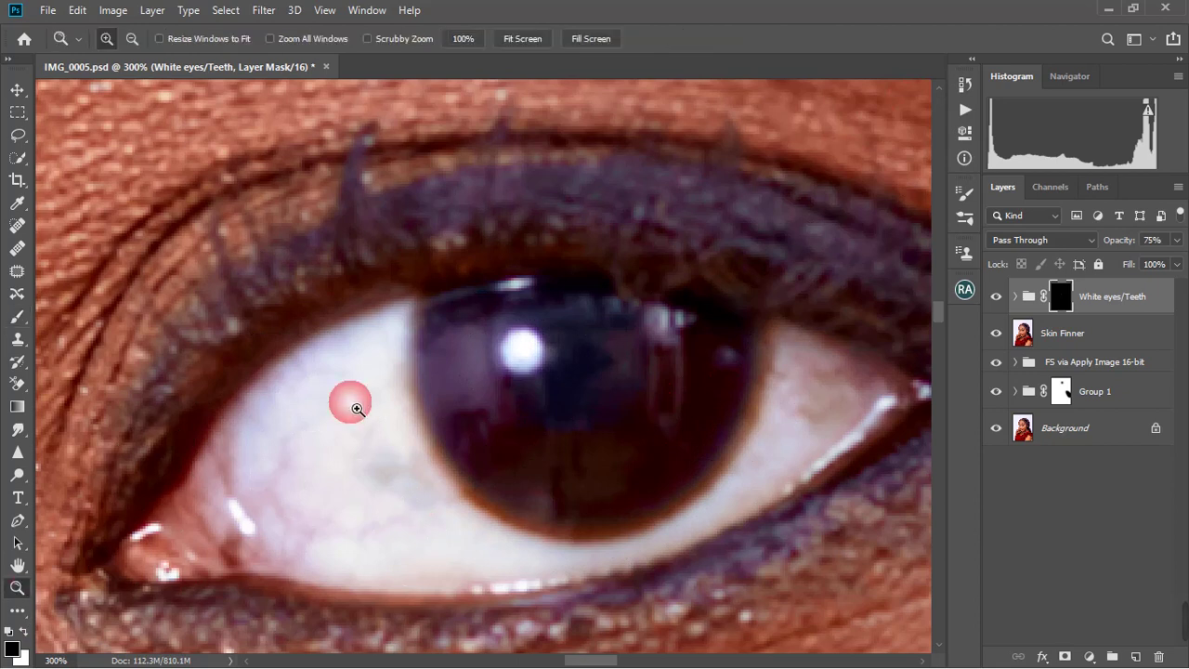
pyautogui.rightClick(357, 409)
# Step: Lower the White eyes/Teeth group opacity to 70%, checking the eye, then deselect the group
pyautogui.click(385, 414)
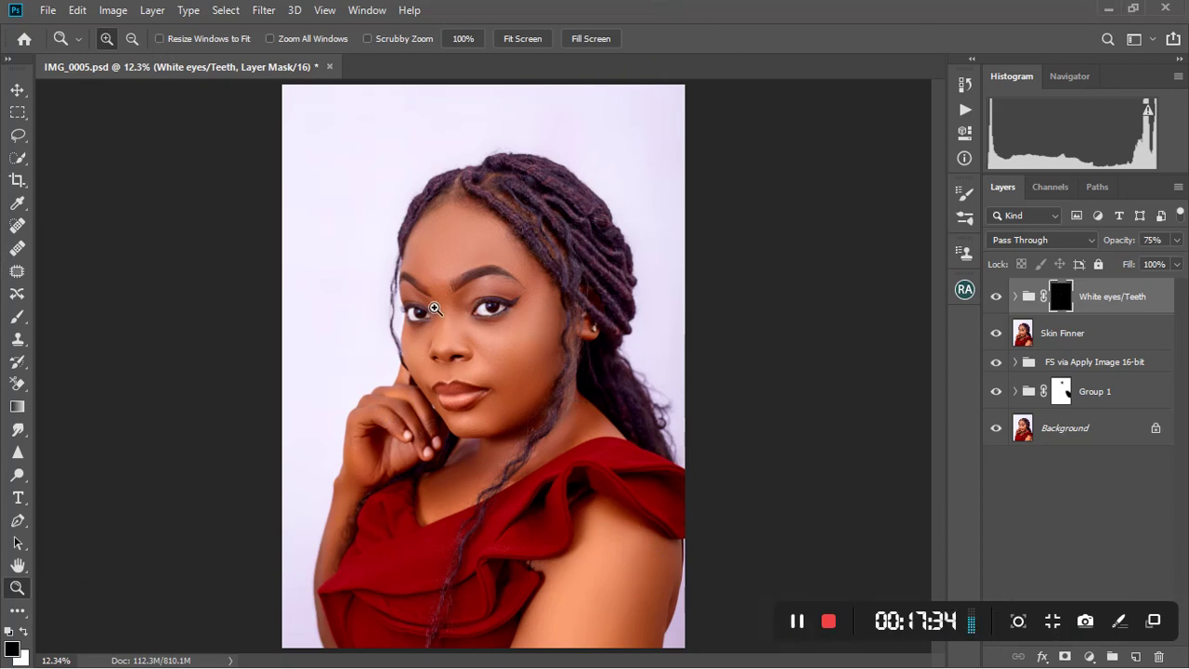
pyautogui.click(479, 312)
pyautogui.click(515, 320)
pyautogui.rightClick(516, 322)
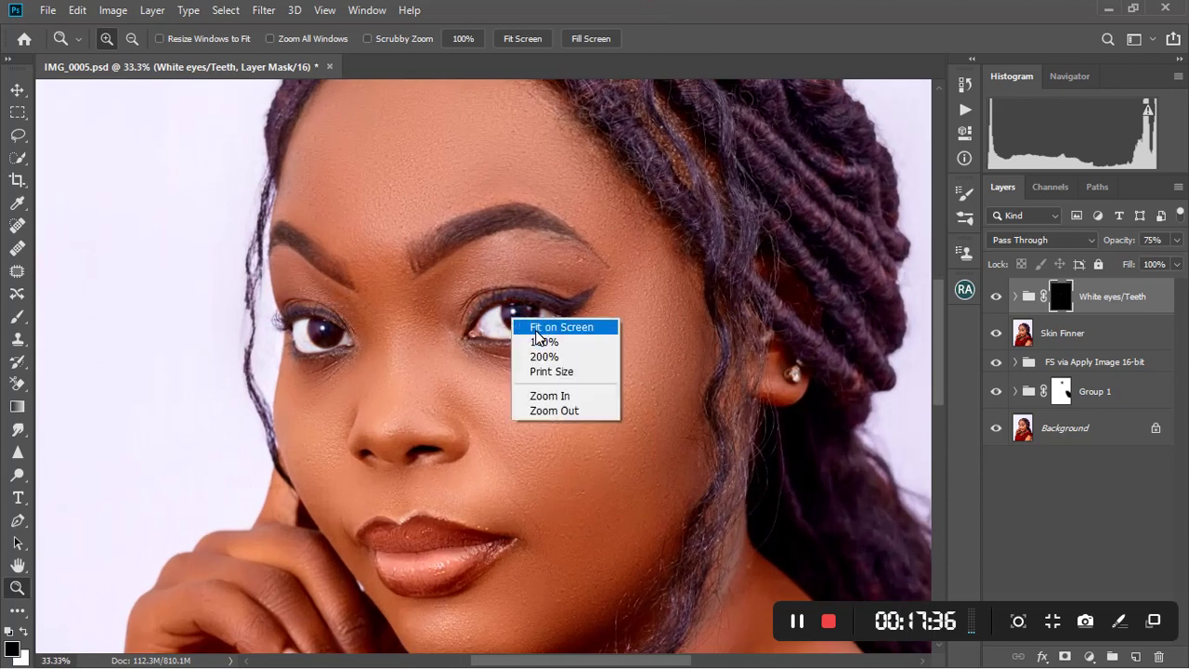
pyautogui.click(543, 324)
pyautogui.rightClick(544, 321)
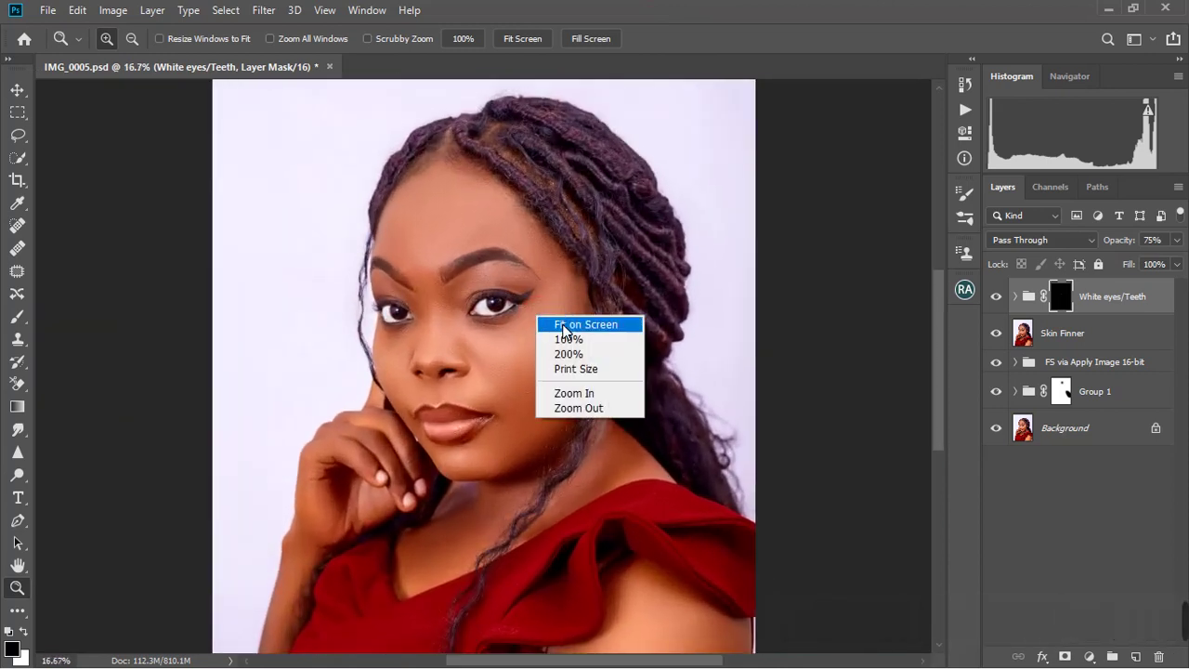
pyautogui.click(557, 325)
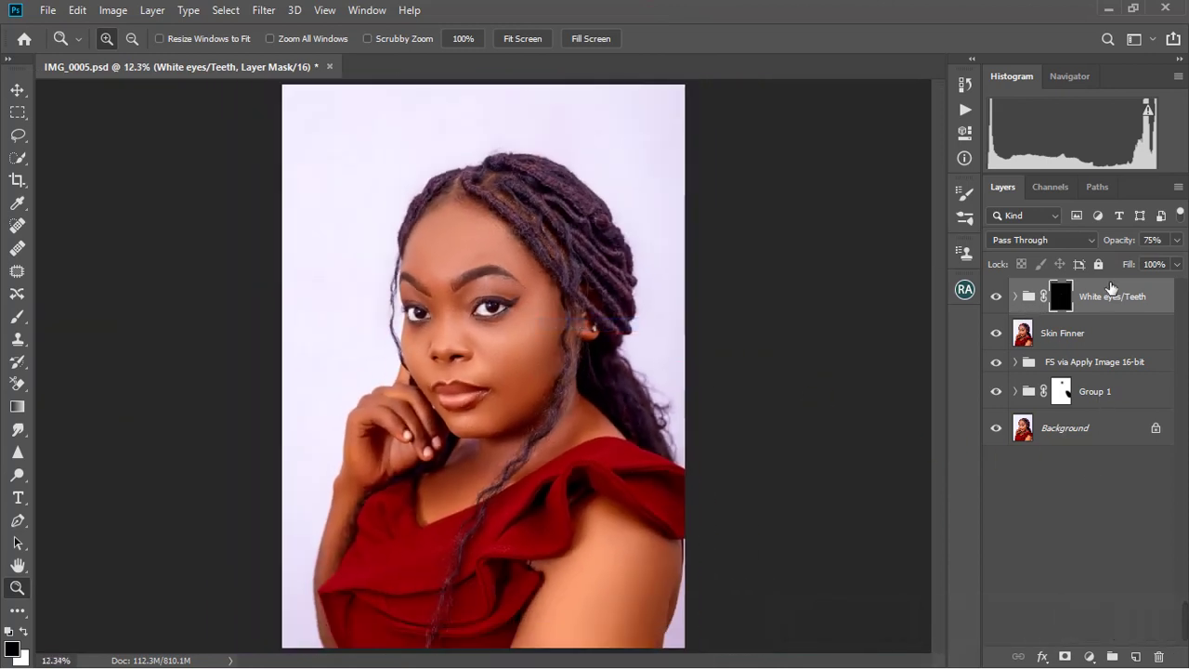
pyautogui.moveTo(1177, 240); pyautogui.dragTo(1151, 263)
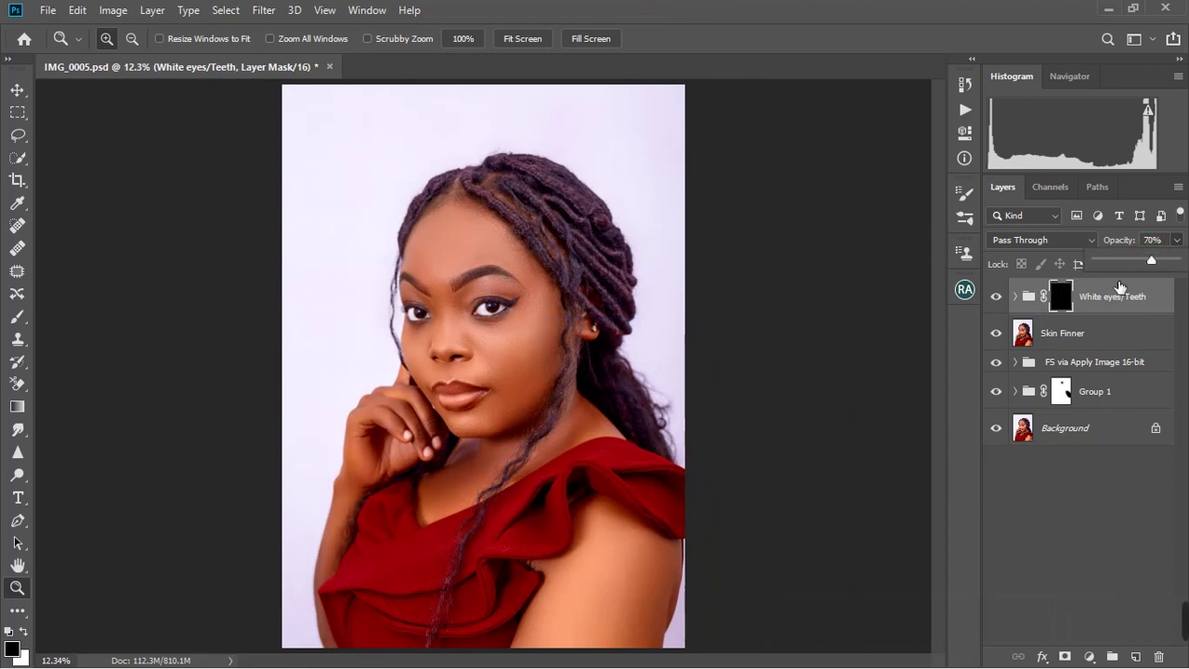
pyautogui.click(470, 306)
pyautogui.rightClick(514, 319)
pyautogui.click(542, 325)
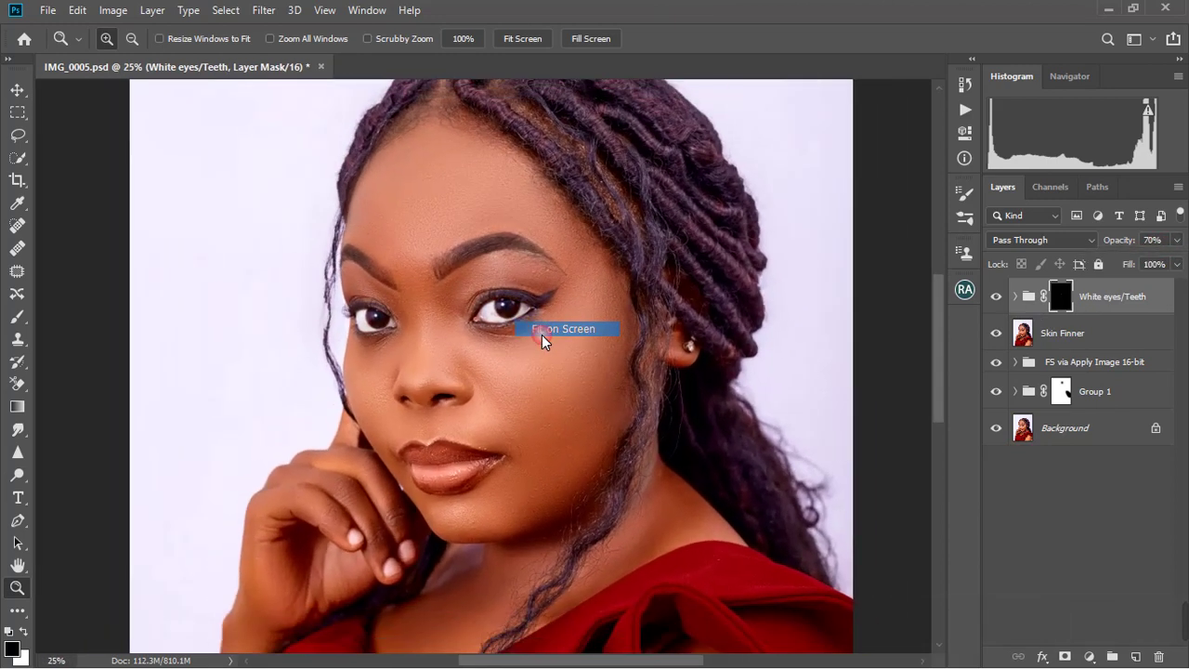
pyautogui.click(1070, 539)
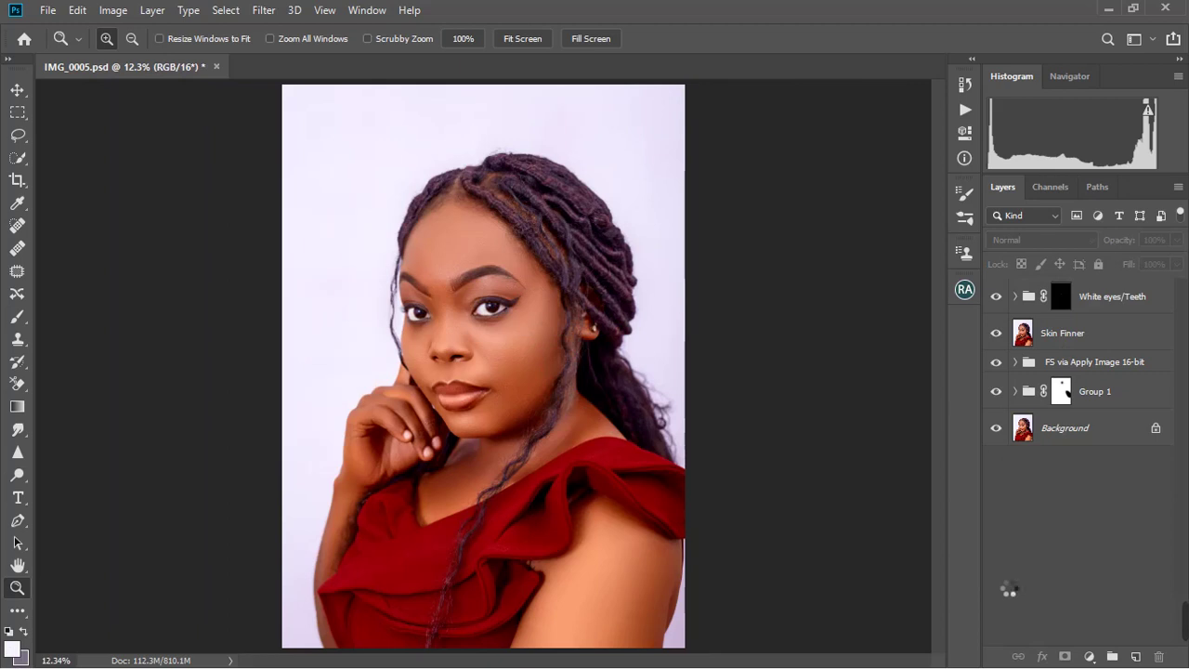
# Step: Stamp visible layers into a new layer named 'Camera Raw' and open Camera Raw Filter on it
pyautogui.hotkey('ctrl', 'shift', 'alt', 'e')
pyautogui.click(558, 330)
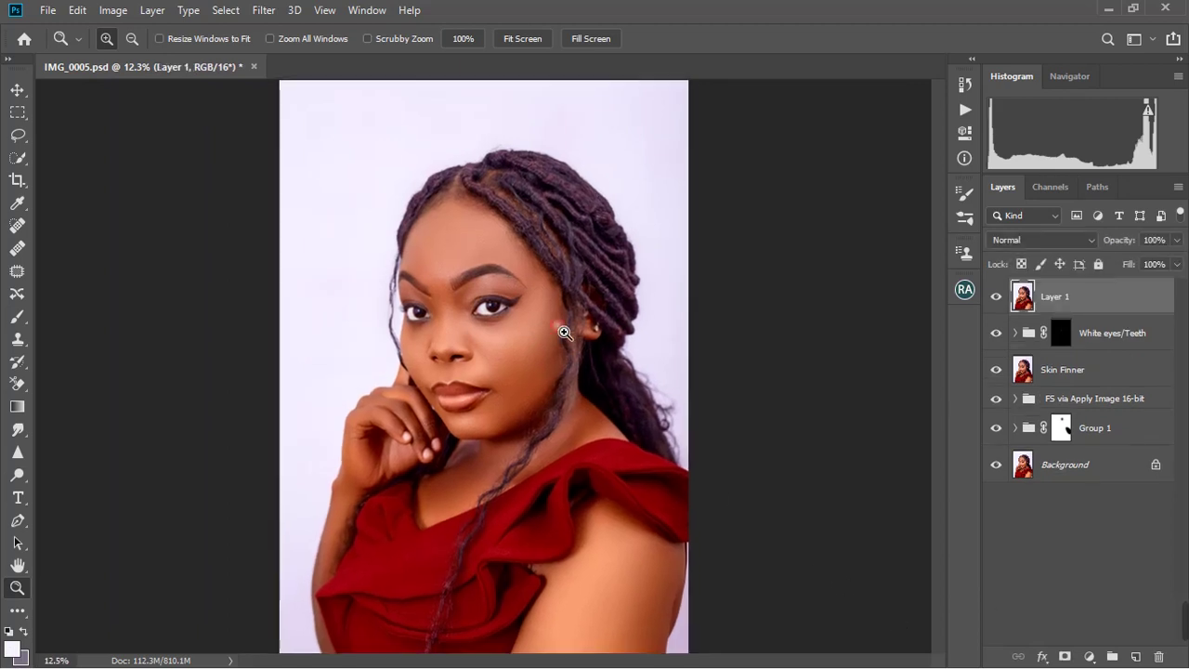
pyautogui.rightClick(557, 326)
pyautogui.click(595, 332)
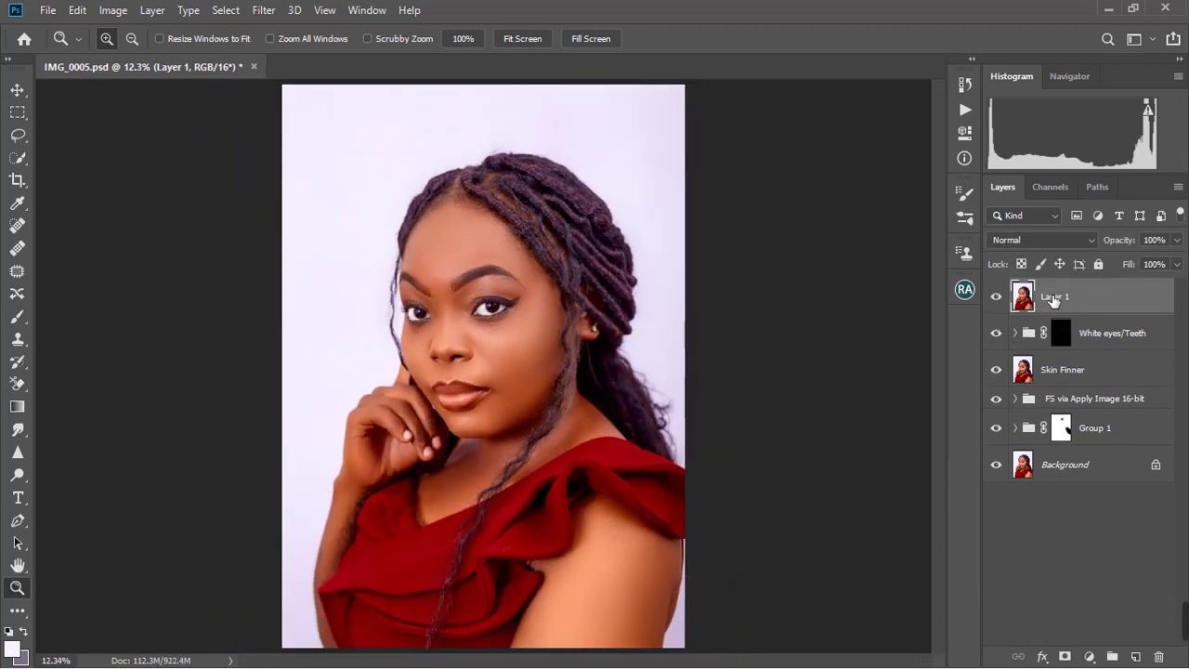
pyautogui.doubleClick(1053, 298)
pyautogui.press('Return')
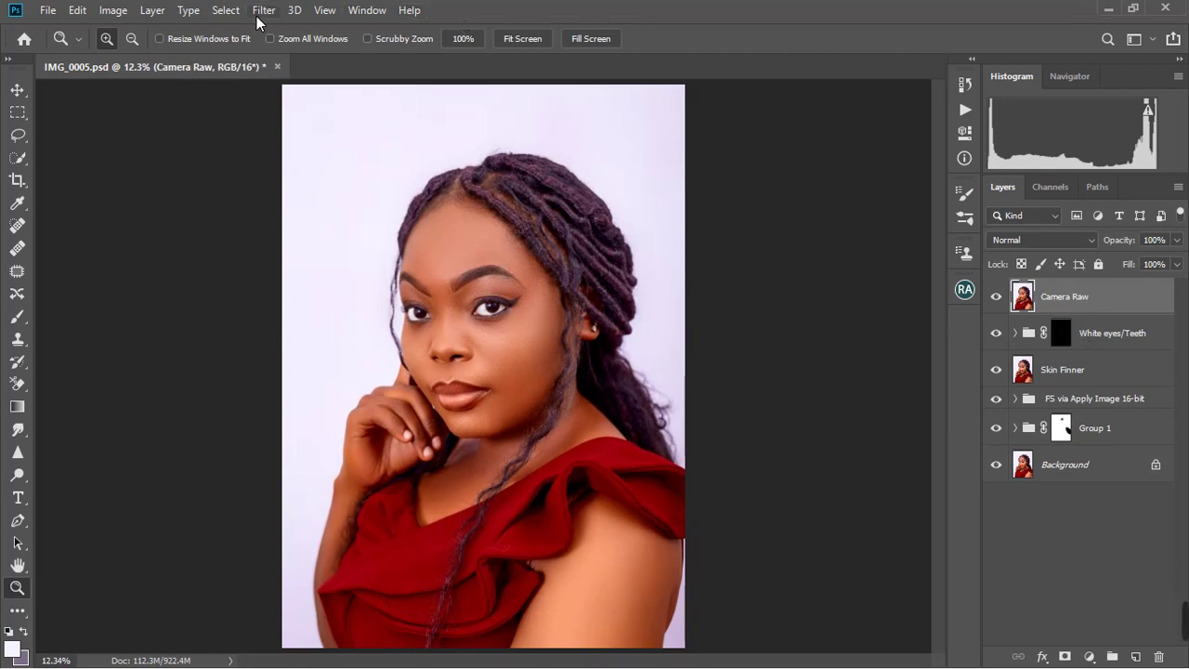
pyautogui.click(264, 10)
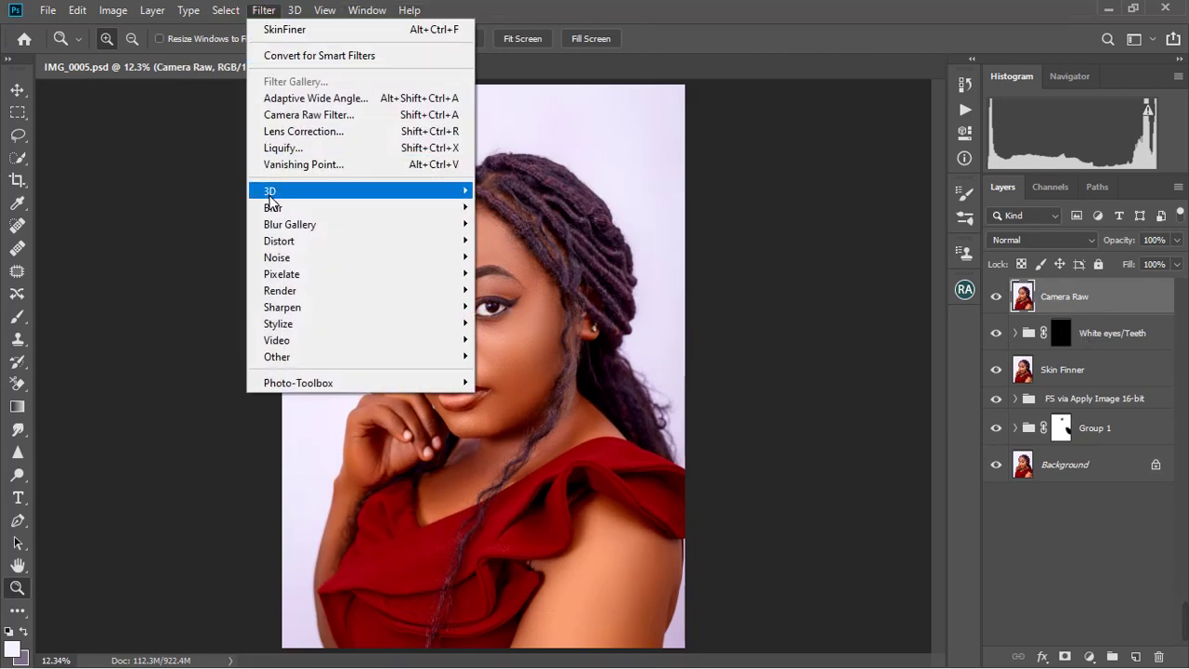
pyautogui.click(283, 122)
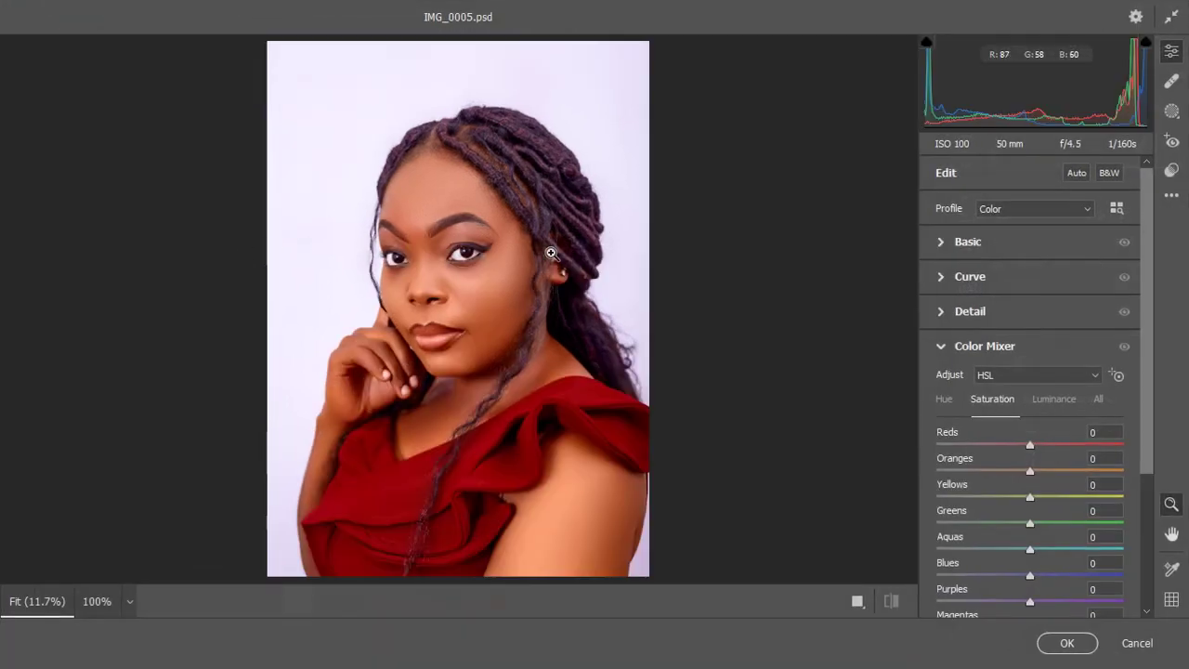
# Step: In the Basic panel, set Blacks to -31 and Shadows to +8, checking at 100%
pyautogui.click(943, 242)
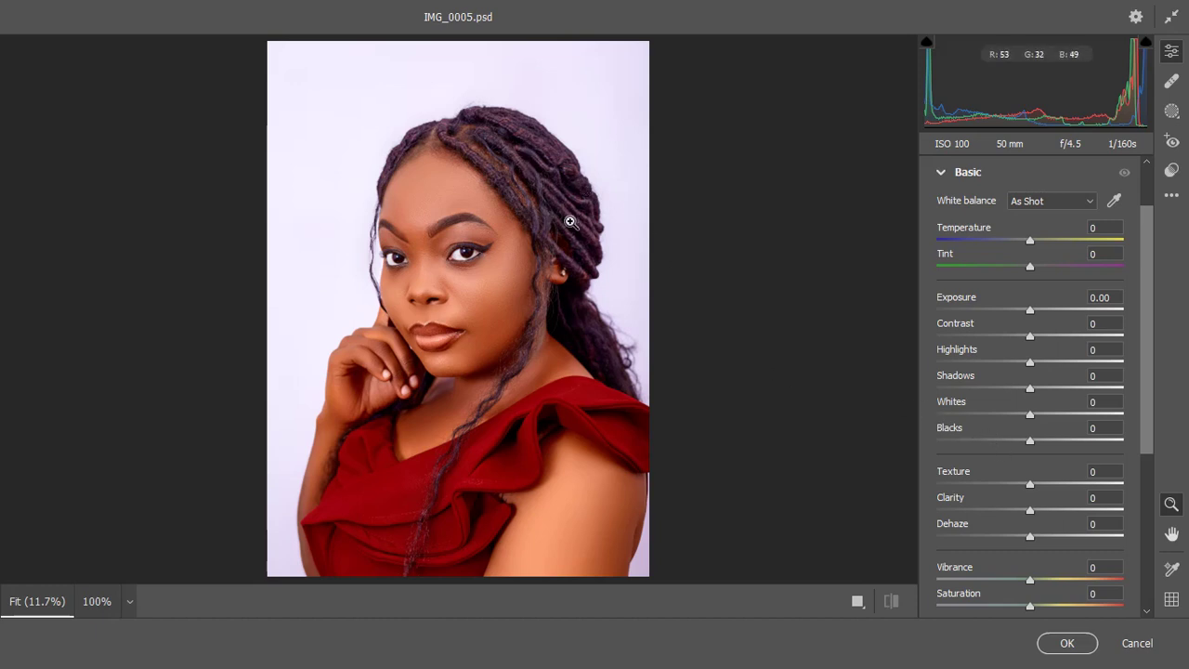
pyautogui.click(1004, 442)
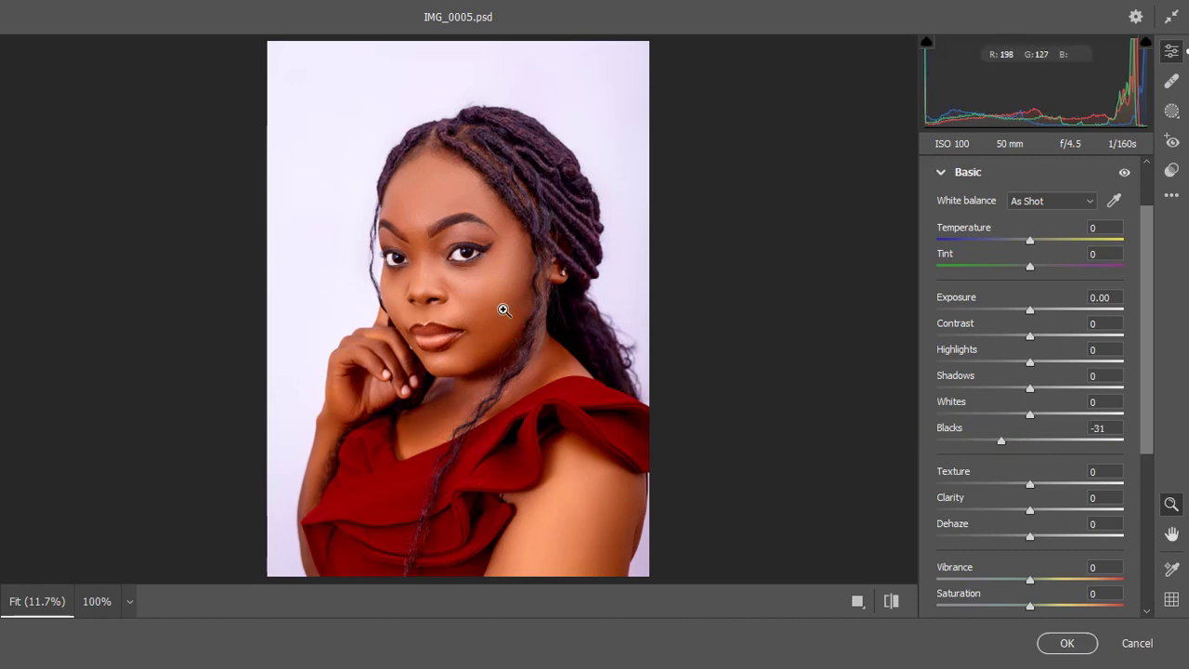
pyautogui.click(1039, 388)
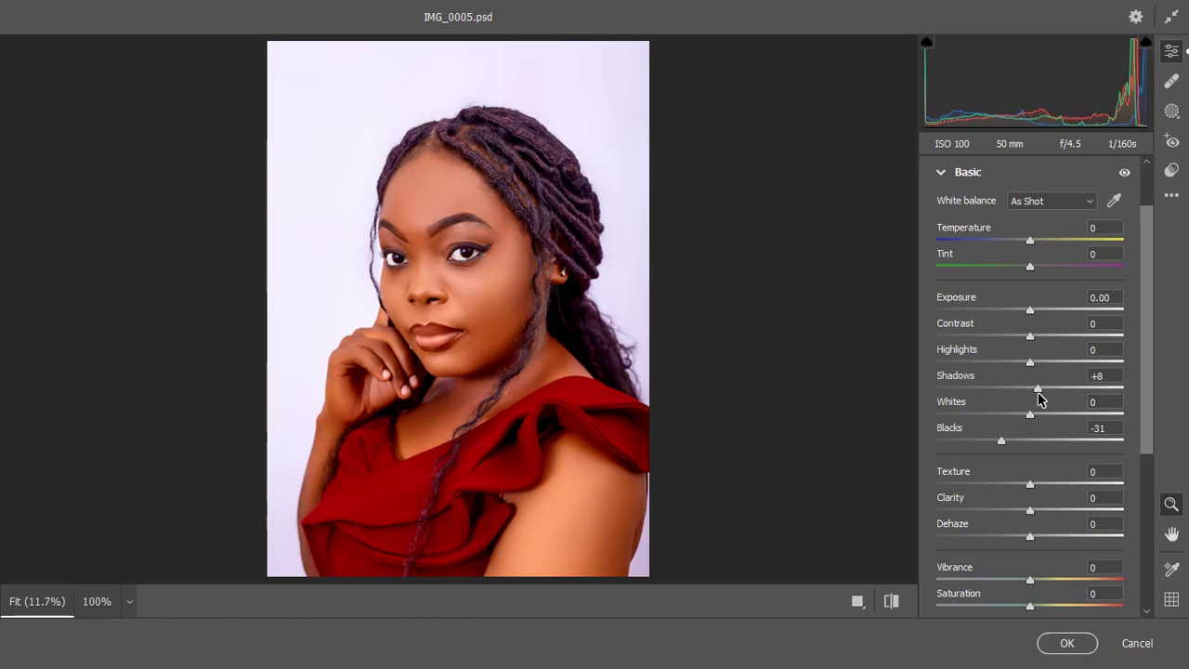
pyautogui.click(456, 296)
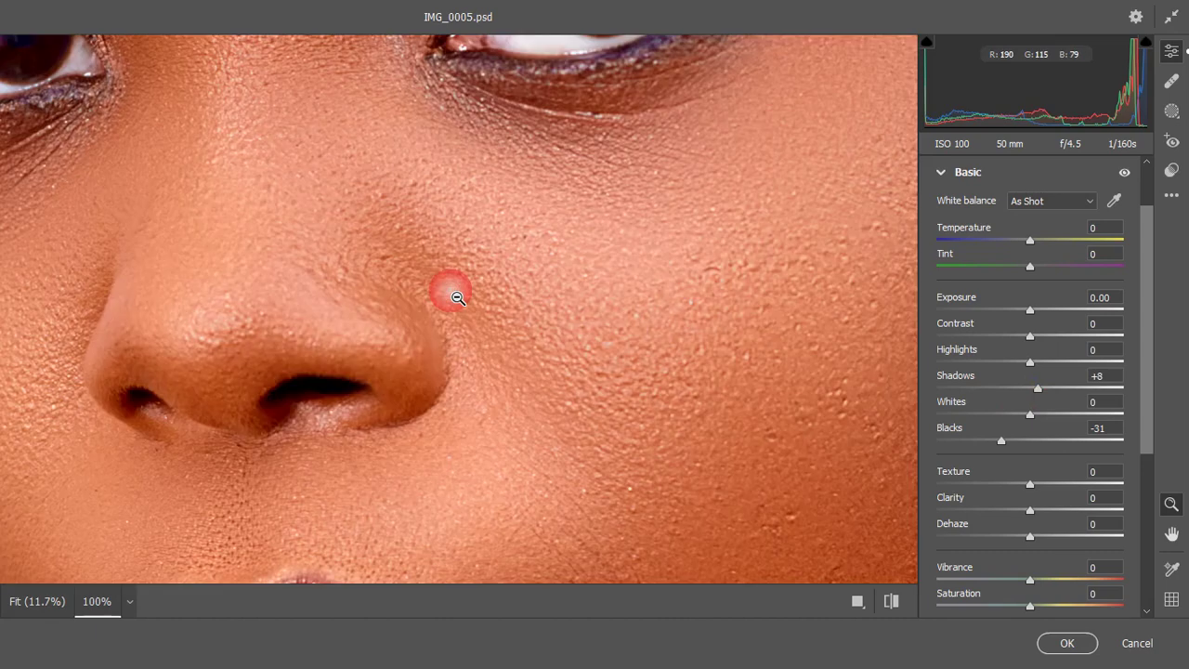
pyautogui.click(456, 296)
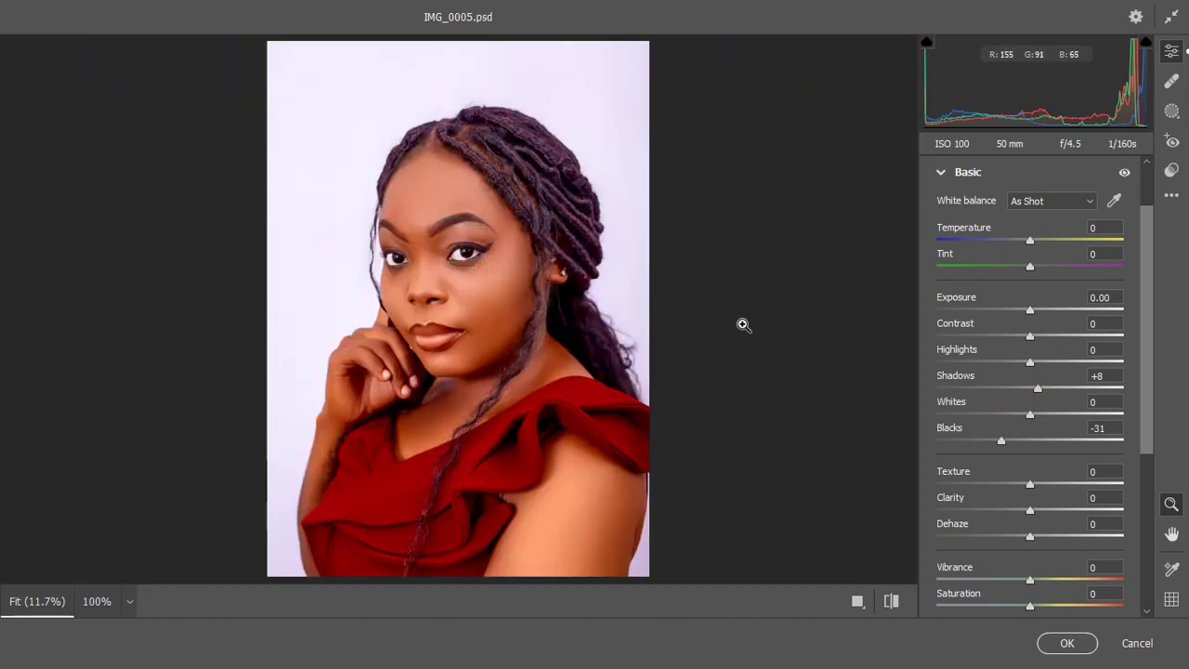
pyautogui.scroll(-1, 1008, 486)
# Step: In the Detail panel, raise Noise Reduction to 31 and inspect the skin and eye at 100%
pyautogui.scroll(-2, 1004, 489)
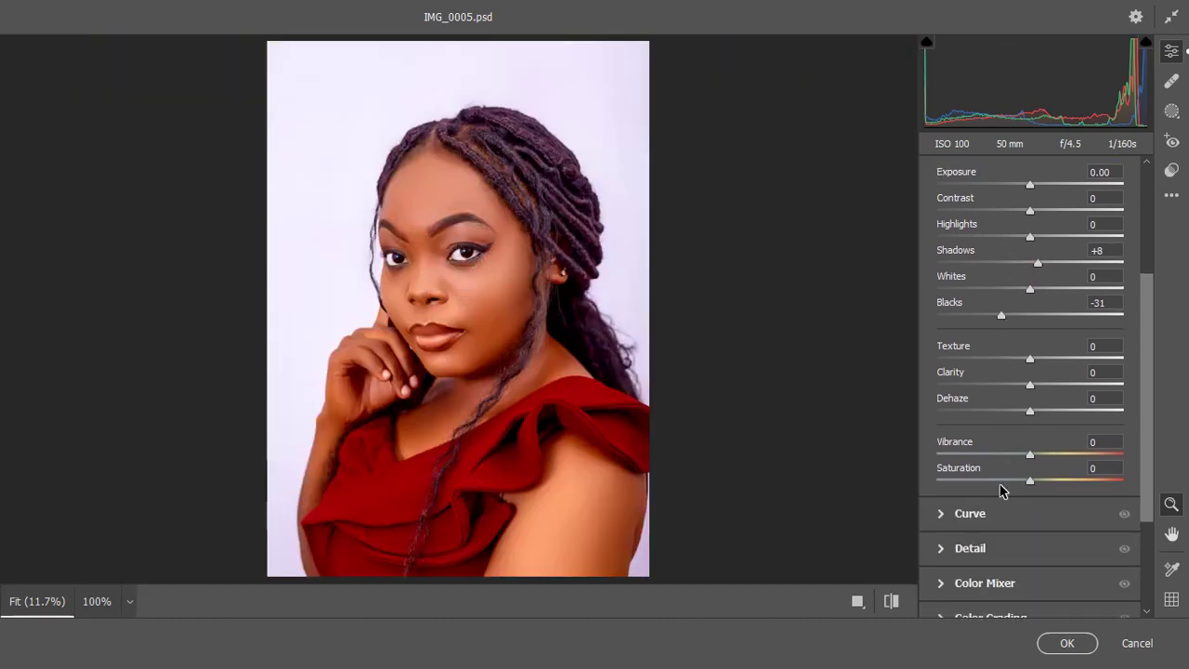
pyautogui.scroll(-1, 1001, 491)
pyautogui.scroll(-1, 1001, 490)
pyautogui.moveTo(985, 582)
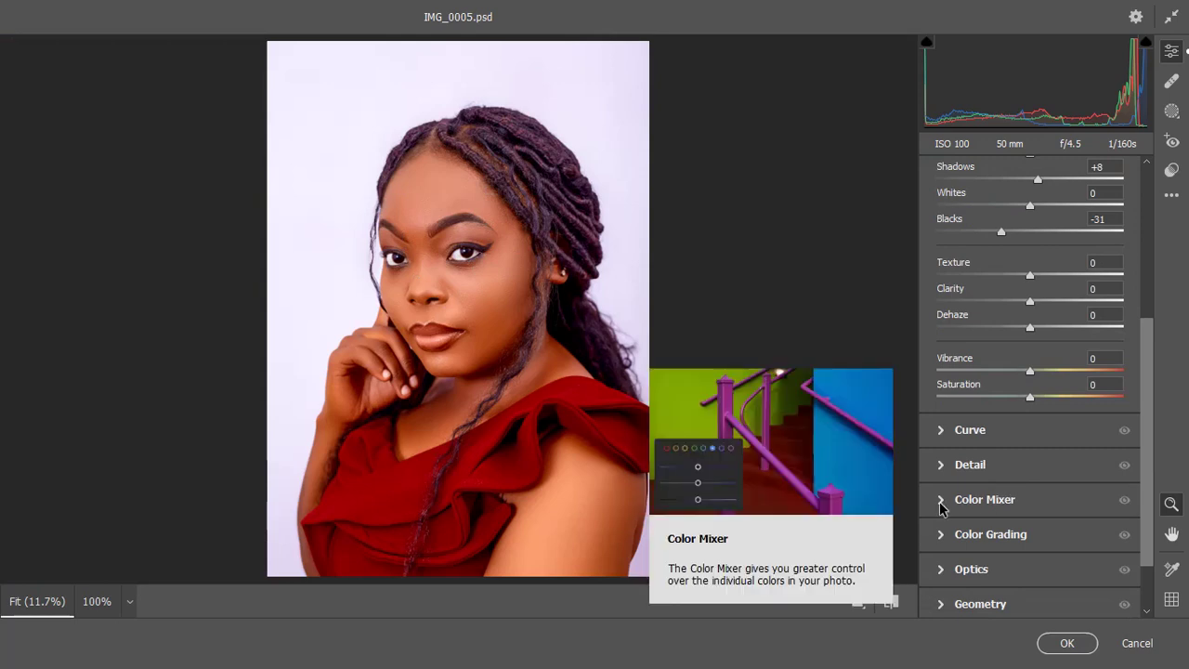
pyautogui.click(941, 506)
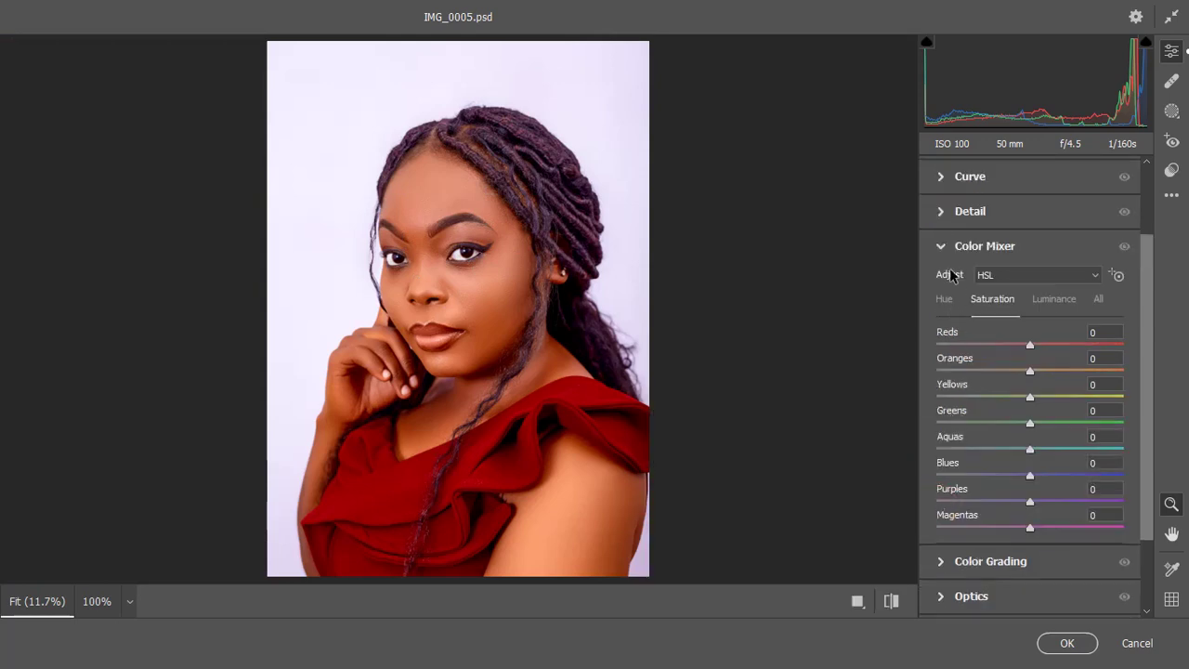
pyautogui.click(943, 214)
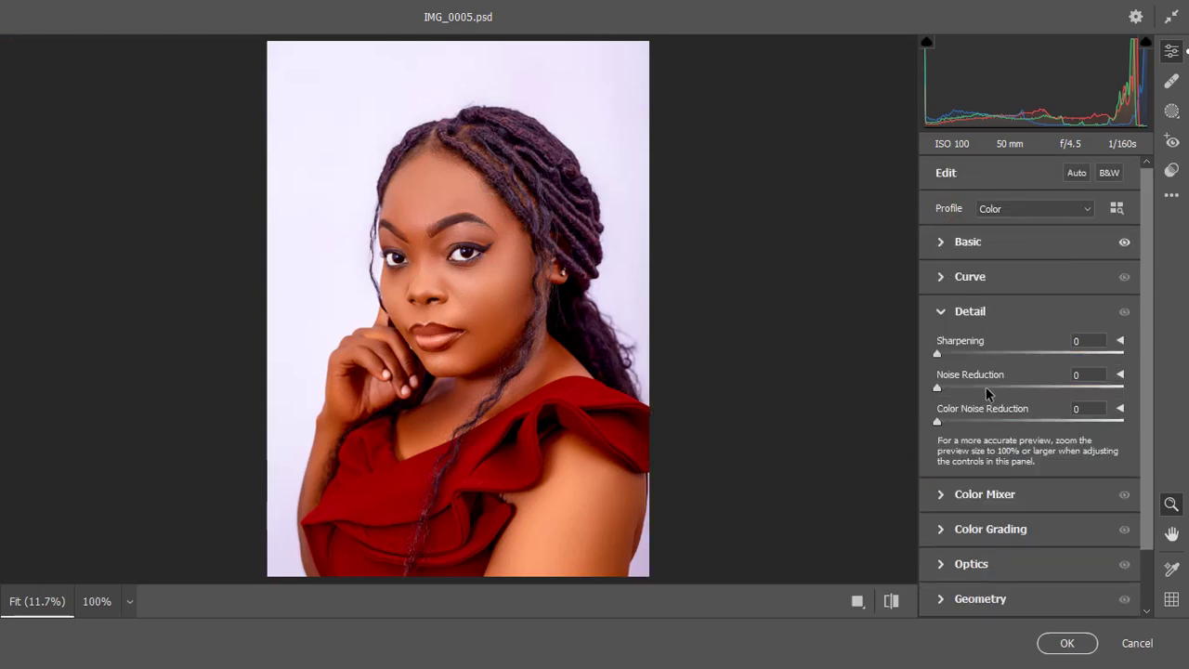
pyautogui.moveTo(989, 387); pyautogui.dragTo(995, 386)
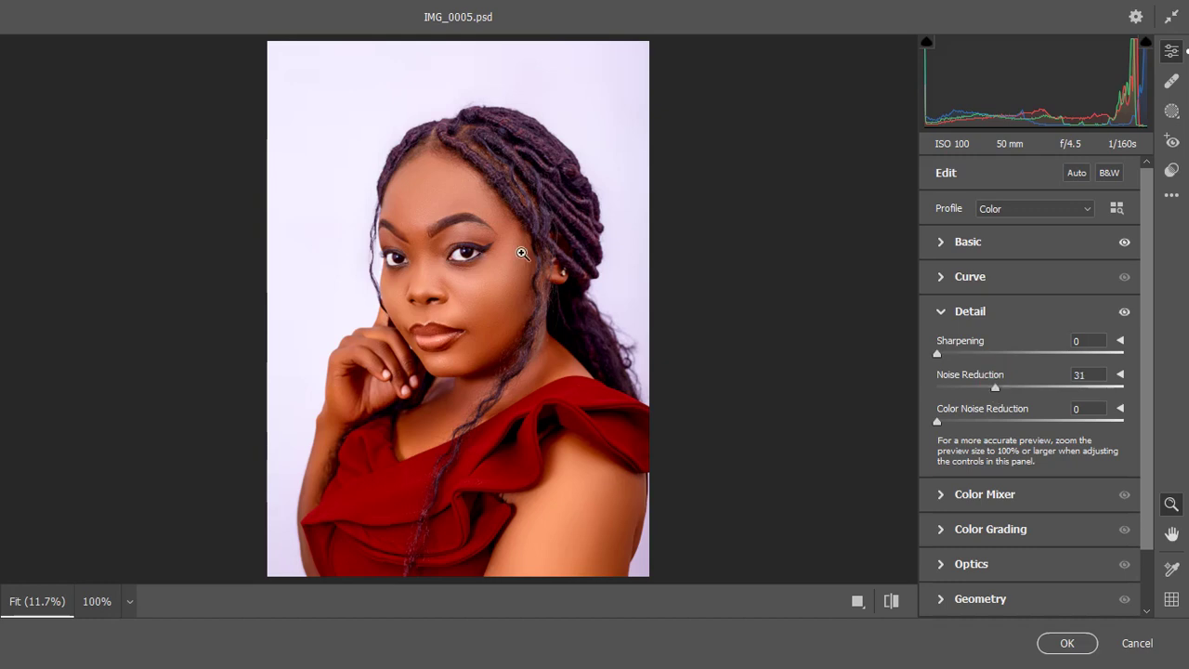
pyautogui.moveTo(376, 202); pyautogui.dragTo(579, 321)
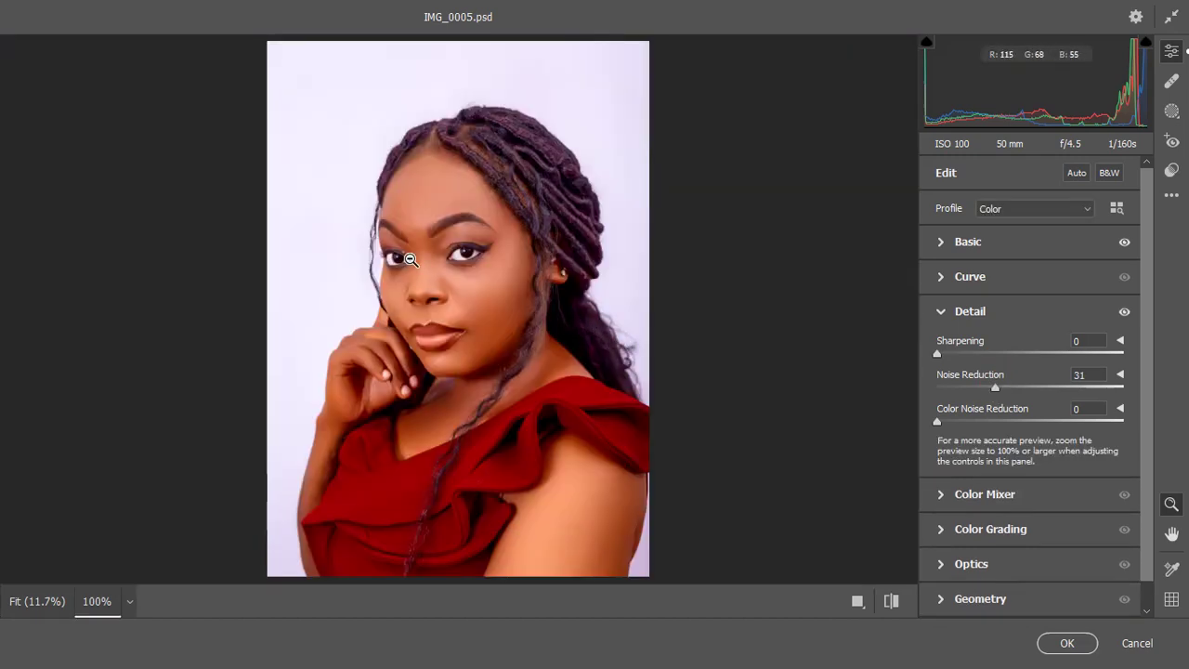
pyautogui.click(411, 260)
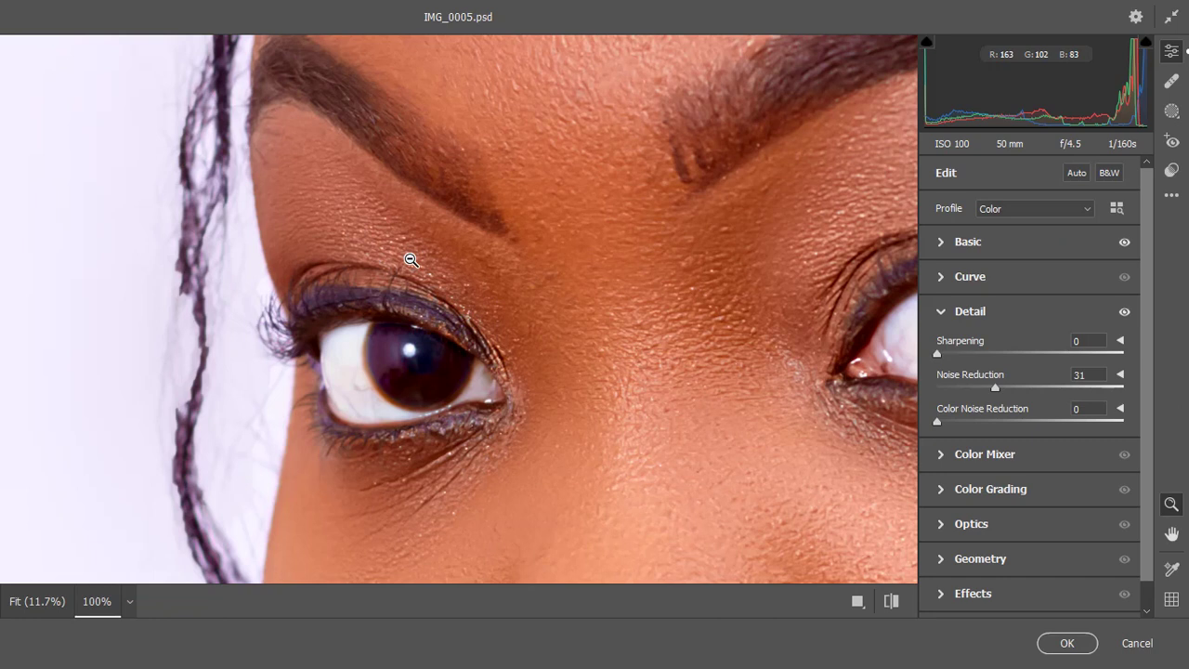
pyautogui.click(488, 292)
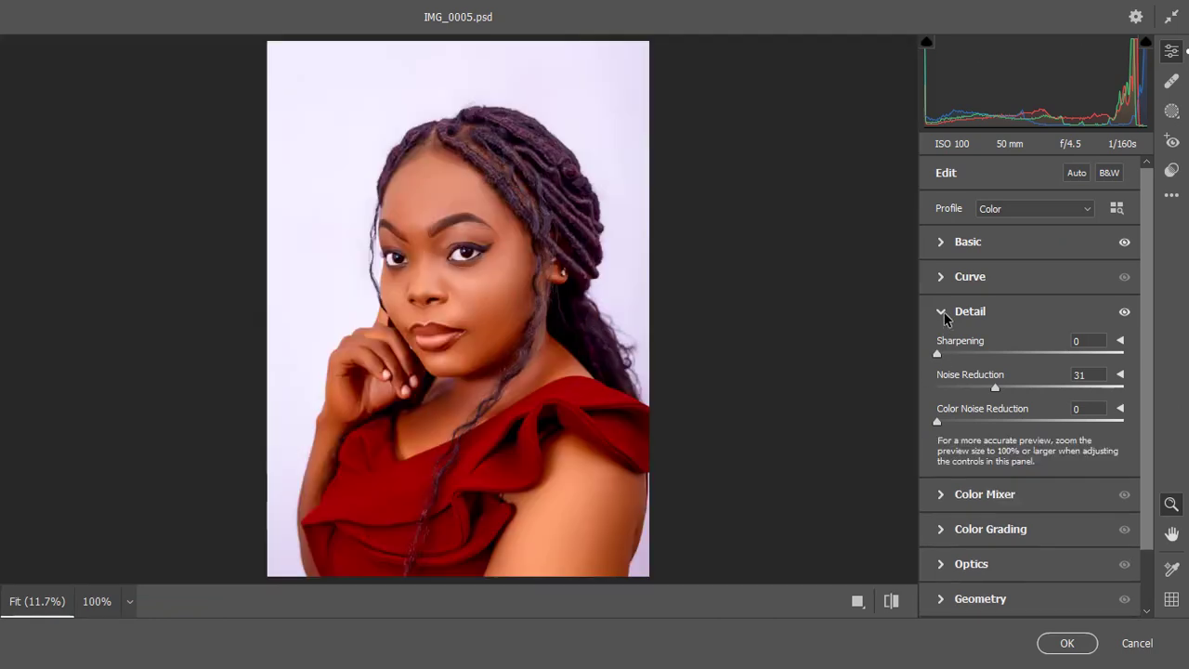
# Step: Raise Sharpening to 40, check the eyes at 100%, and collapse Detail
pyautogui.moveTo(970, 356); pyautogui.dragTo(987, 355)
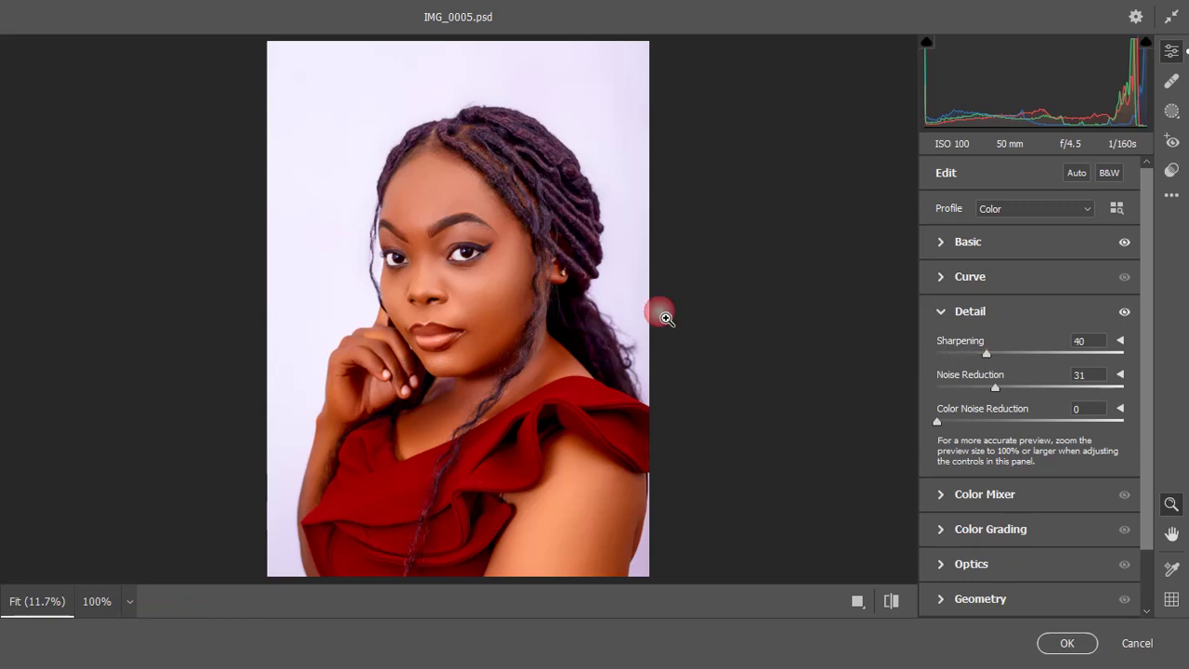
pyautogui.click(422, 253)
pyautogui.keyDown('alt'); pyautogui.click(425, 260); pyautogui.keyUp('alt')
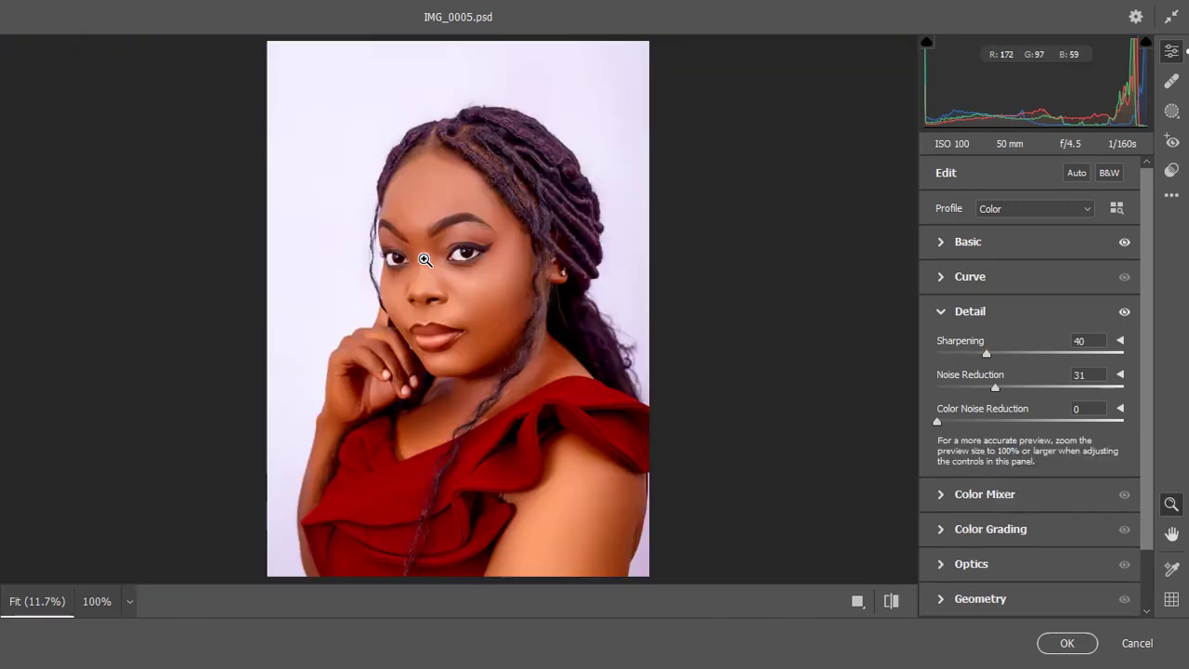
pyautogui.click(946, 318)
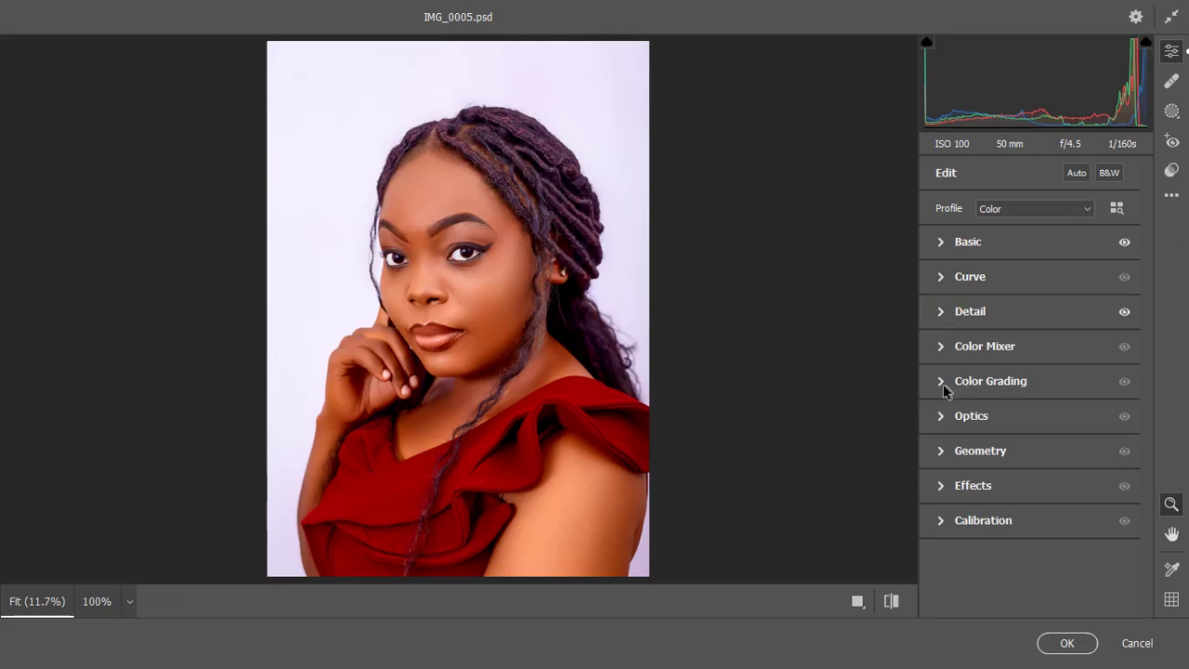
# Step: In Color Mixer saturation, set Reds to -8 and Purples to +56
pyautogui.click(942, 349)
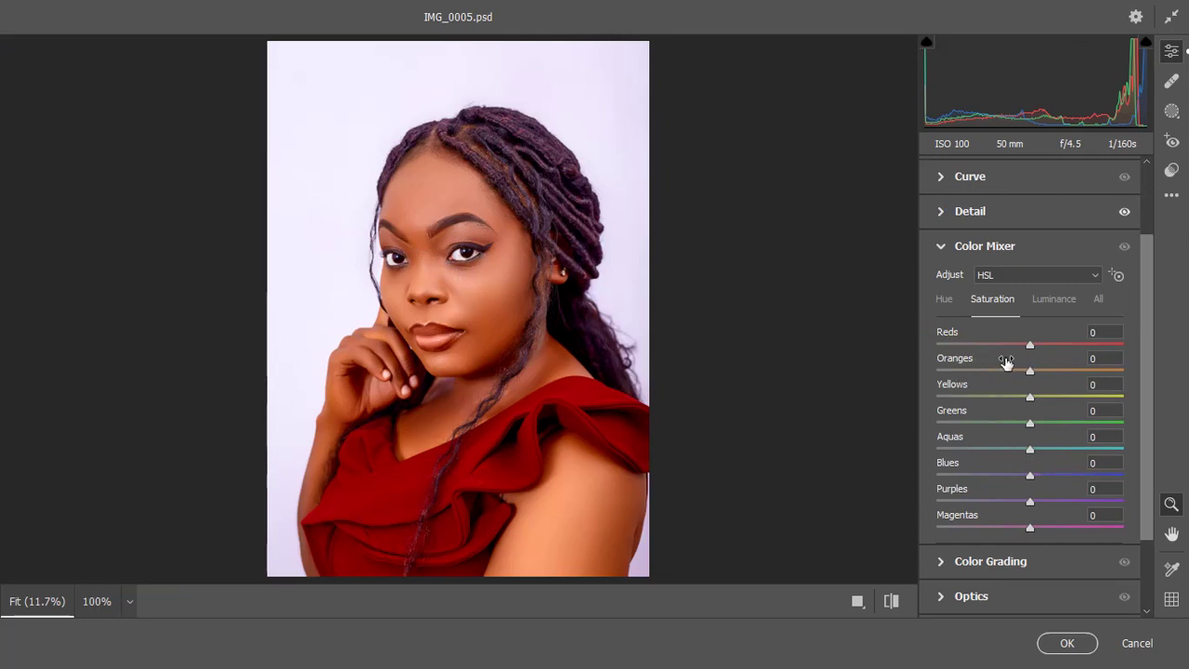
pyautogui.moveTo(997, 344); pyautogui.dragTo(1027, 346)
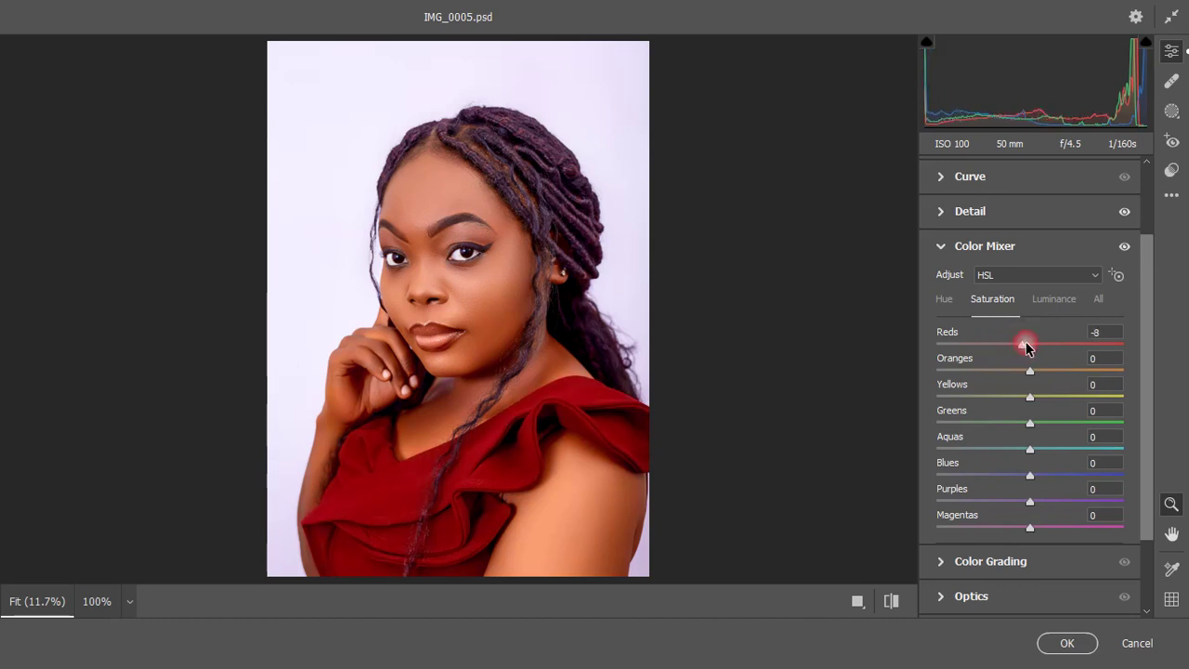
pyautogui.click(939, 246)
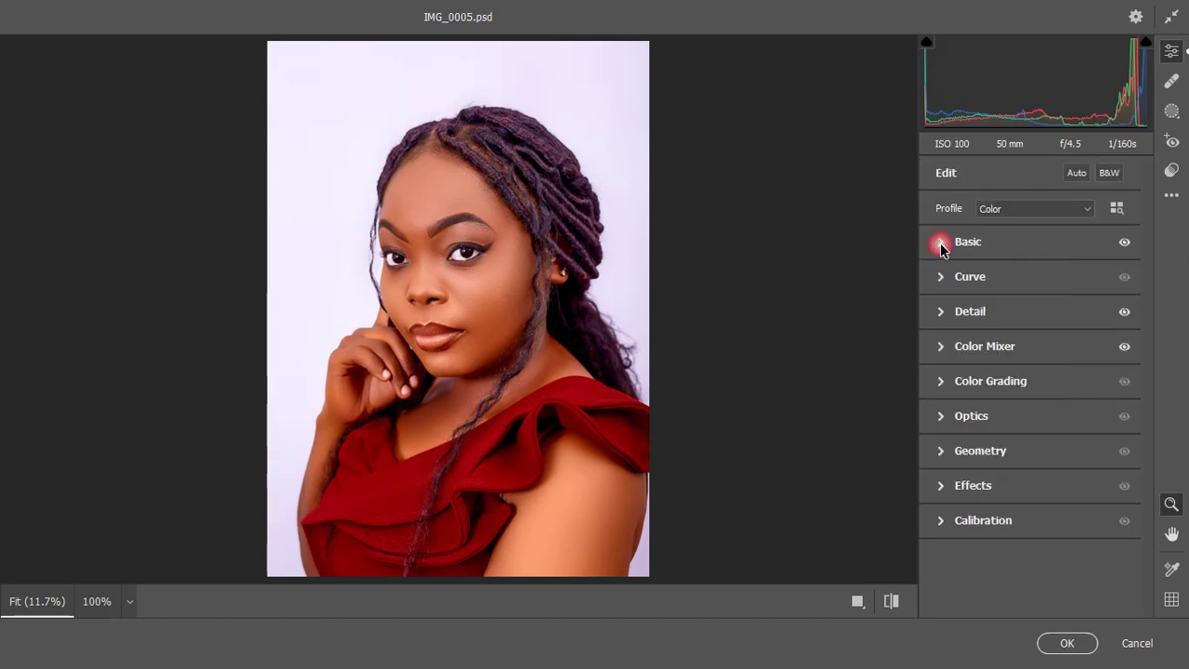
pyautogui.click(949, 351)
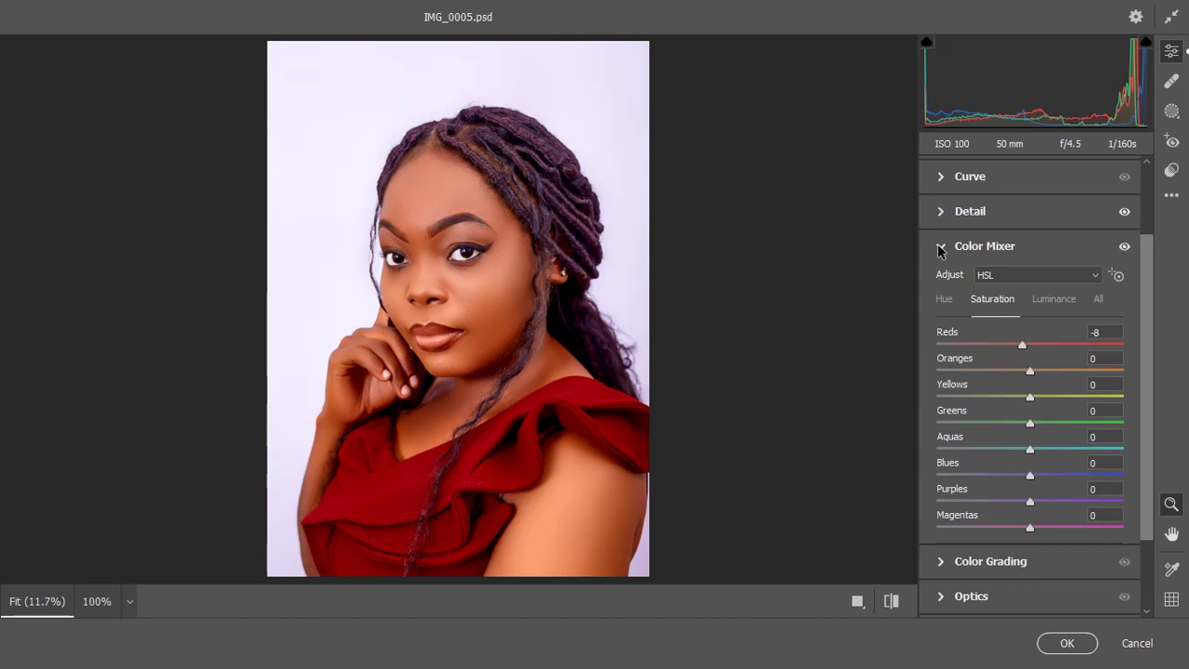
pyautogui.moveTo(1030, 503)
pyautogui.mouseDown()
pyautogui.moveTo(1115, 505)
pyautogui.moveTo(982, 499)
pyautogui.moveTo(997, 502)
pyautogui.mouseUp()
pyautogui.moveTo(1066, 520)
pyautogui.mouseDown()
pyautogui.moveTo(1129, 525)
pyautogui.moveTo(1072, 520)
pyautogui.moveTo(1094, 522)
pyautogui.moveTo(1048, 499)
pyautogui.mouseUp()
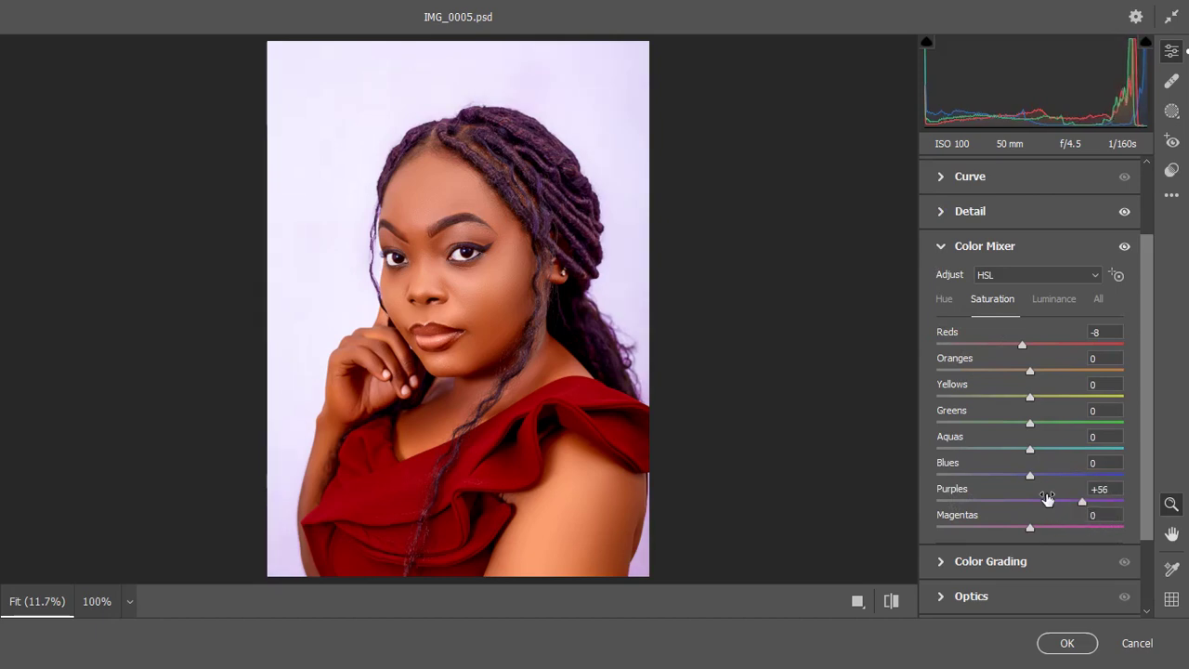
# Step: Shift the Purples hue to -41 toward blue and collapse Color Mixer
pyautogui.click(944, 299)
pyautogui.moveTo(1019, 505)
pyautogui.mouseDown()
pyautogui.moveTo(901, 503)
pyautogui.moveTo(1137, 526)
pyautogui.moveTo(930, 517)
pyautogui.moveTo(992, 534)
pyautogui.mouseUp()
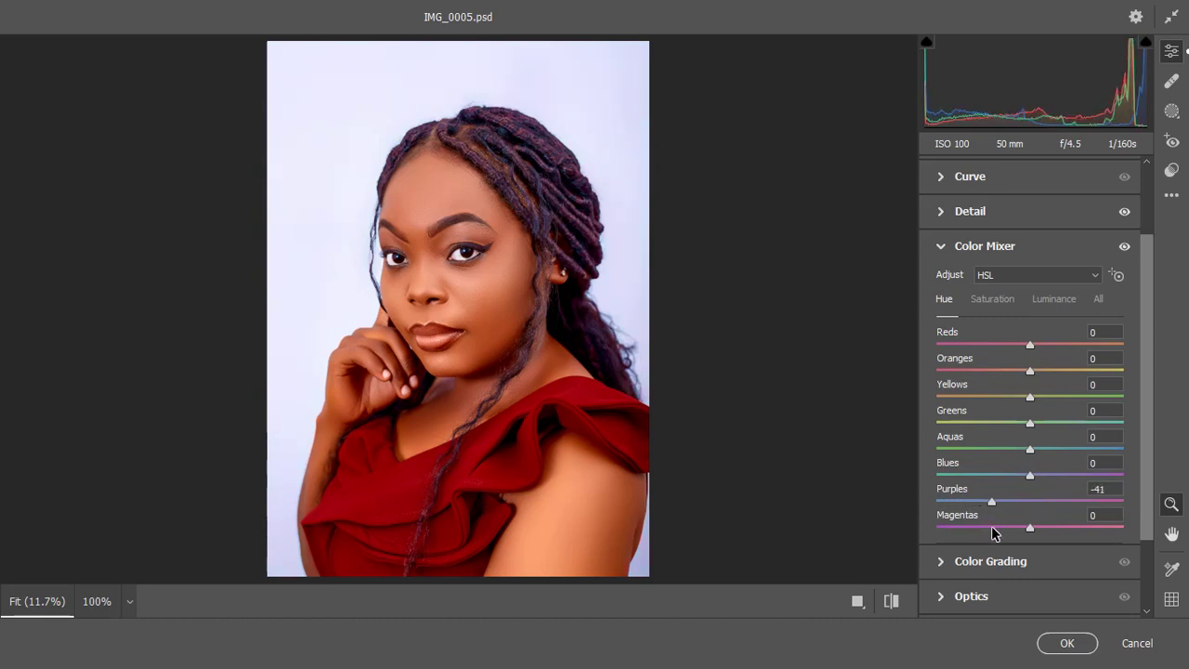
pyautogui.click(940, 248)
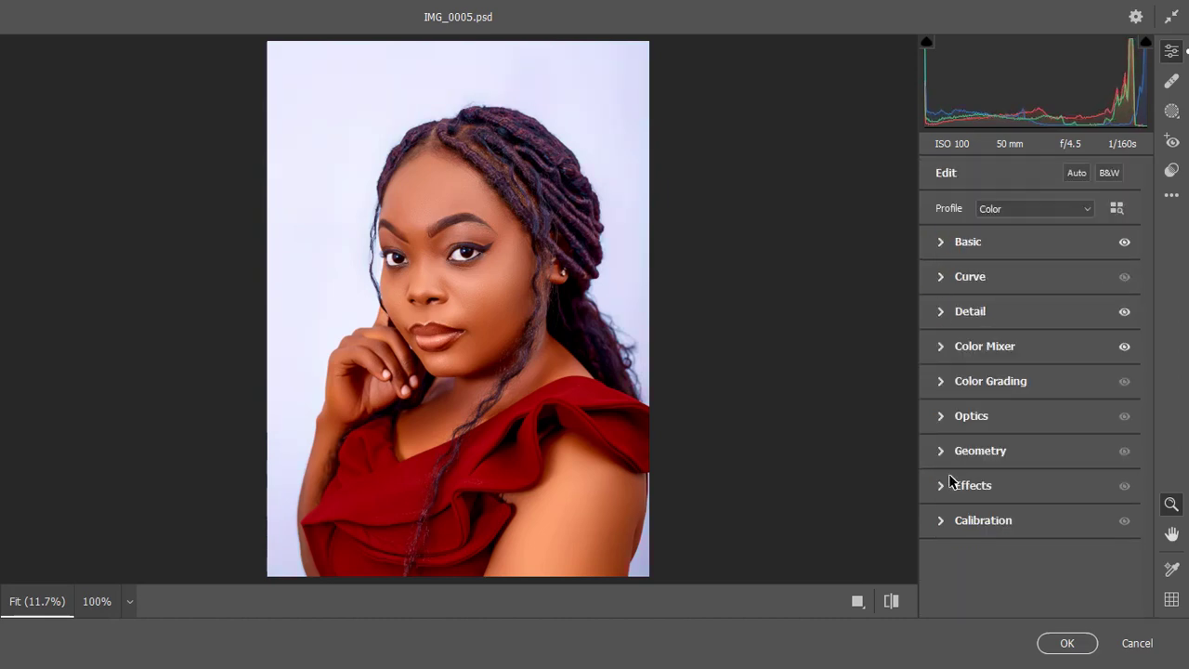
# Step: In Color Grading, tint the highlights toward cyan and the midtones toward blue
pyautogui.click(946, 383)
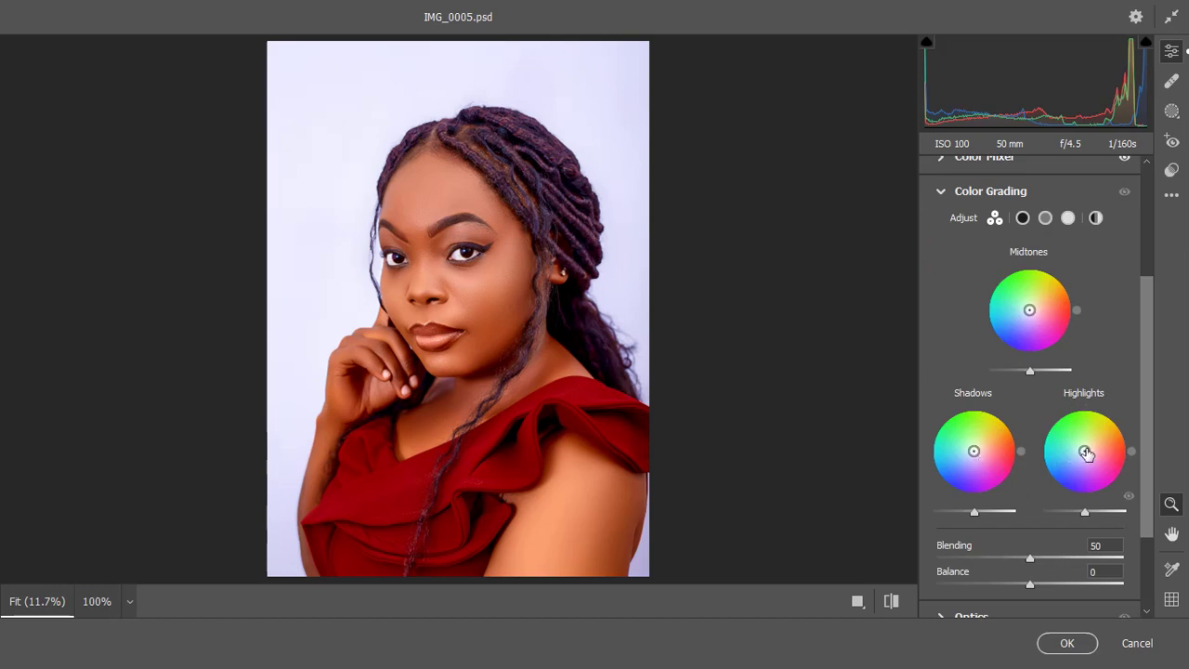
pyautogui.moveTo(1085, 451); pyautogui.dragTo(1075, 452)
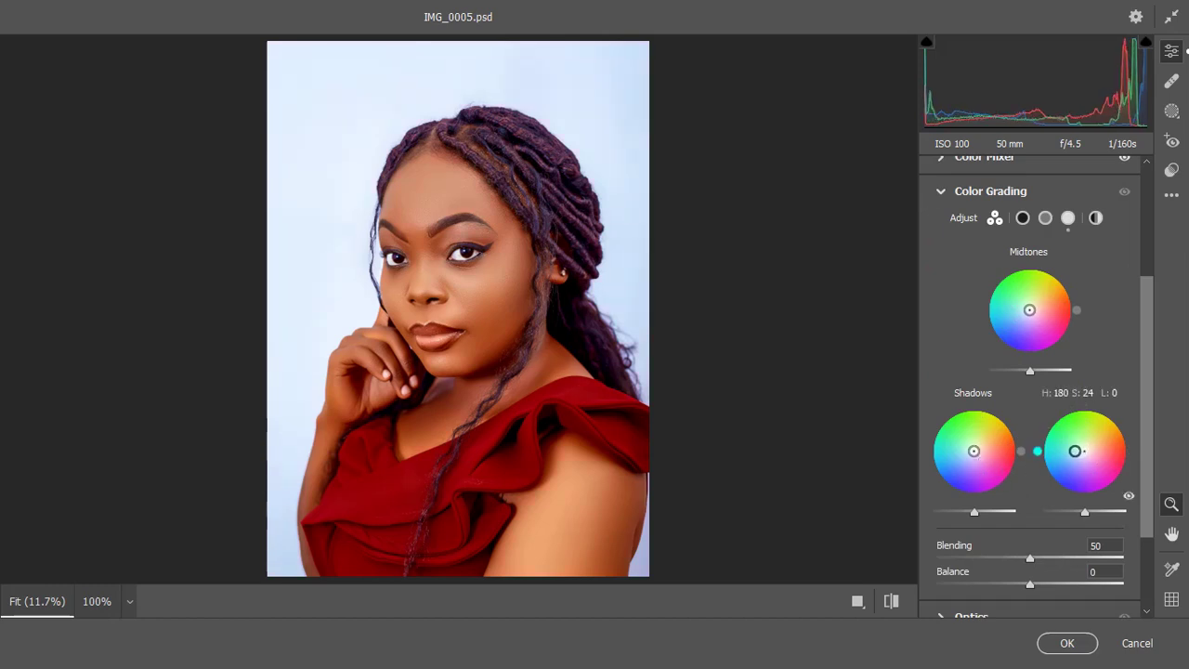
pyautogui.moveTo(1074, 454); pyautogui.dragTo(1078, 453)
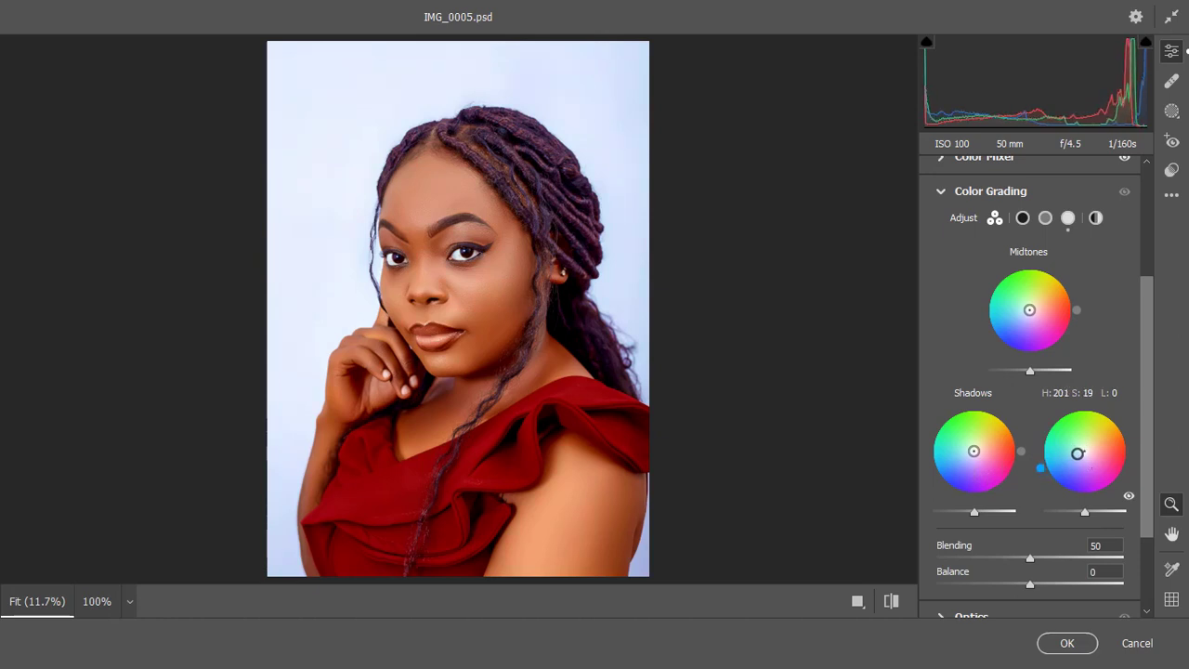
pyautogui.moveTo(1033, 322); pyautogui.dragTo(1029, 315)
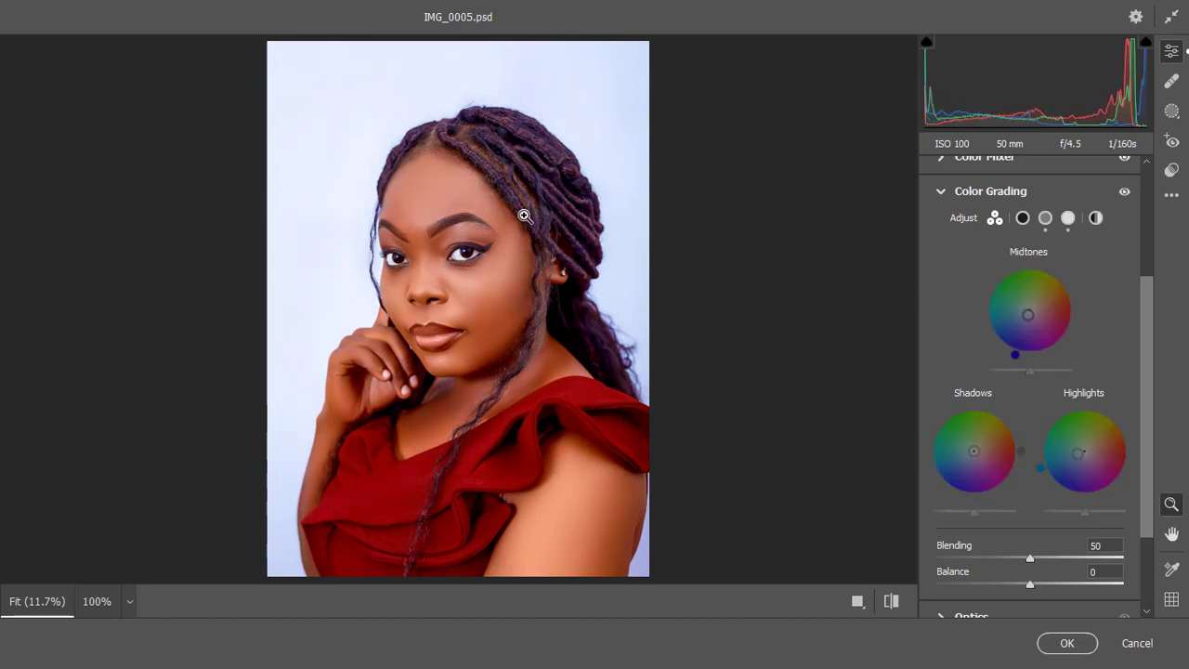
pyautogui.click(469, 215)
pyautogui.keyDown('alt'); pyautogui.click(467, 238); pyautogui.keyUp('alt')
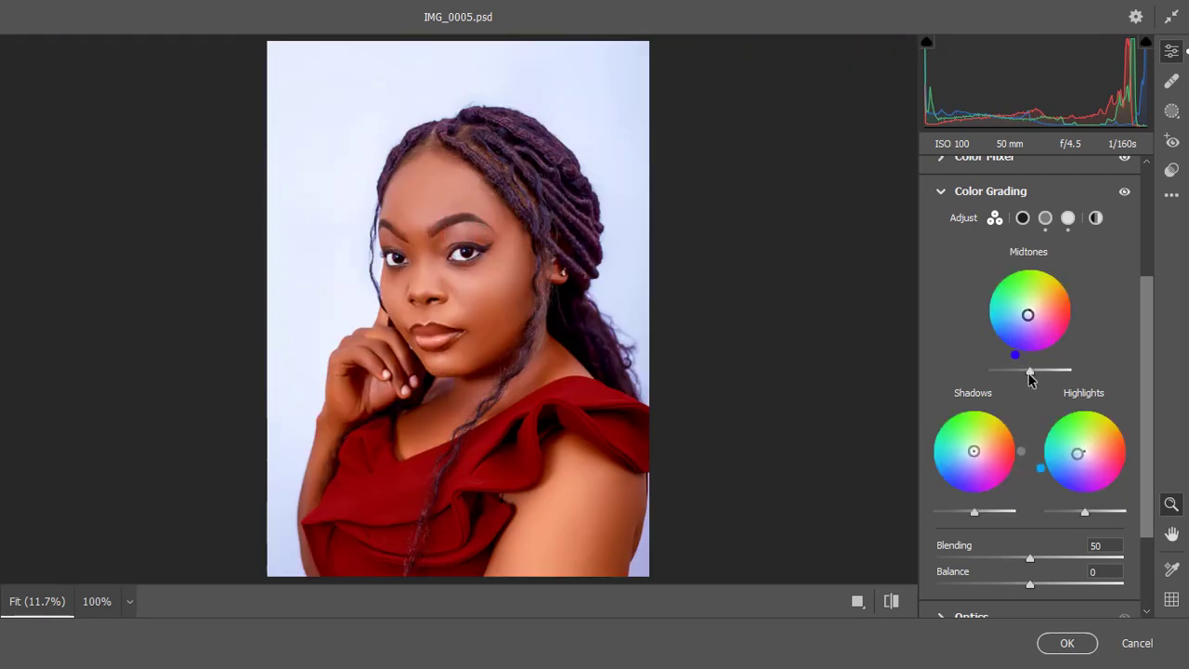
# Step: Brighten the midtones, warm the shadows toward orange, compare before/after, and apply the filter
pyautogui.moveTo(1030, 372)
pyautogui.mouseDown()
pyautogui.moveTo(1004, 372)
pyautogui.moveTo(1038, 372)
pyautogui.mouseUp()
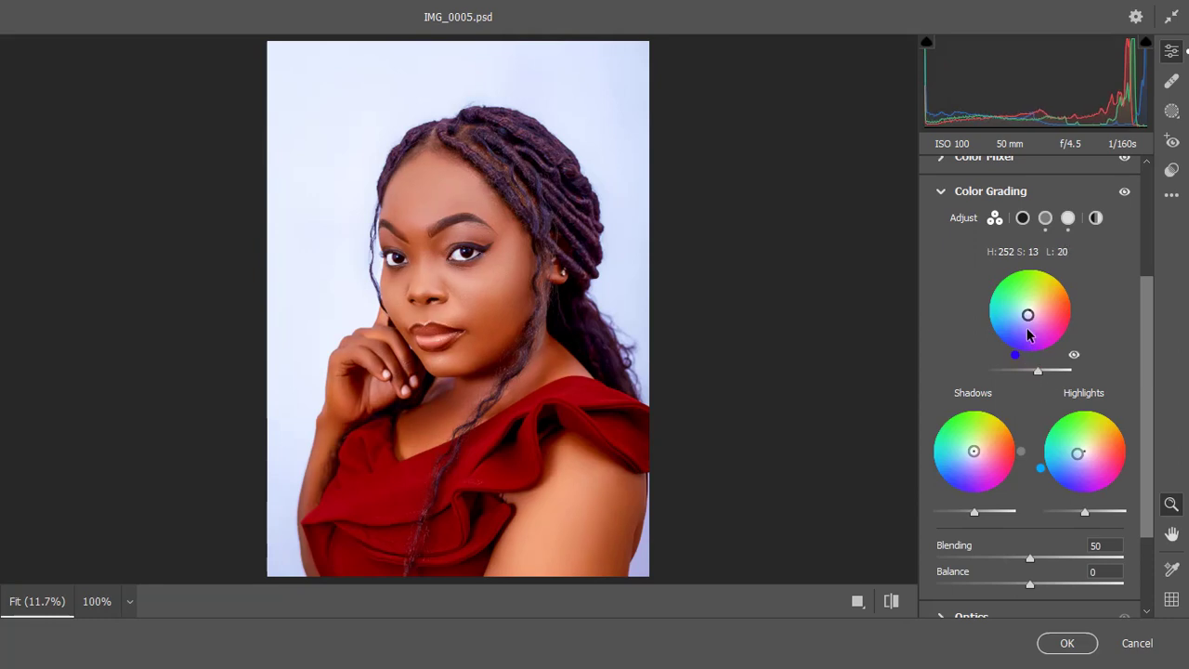
pyautogui.moveTo(1028, 315); pyautogui.dragTo(1030, 312)
pyautogui.moveTo(973, 451); pyautogui.dragTo(975, 450)
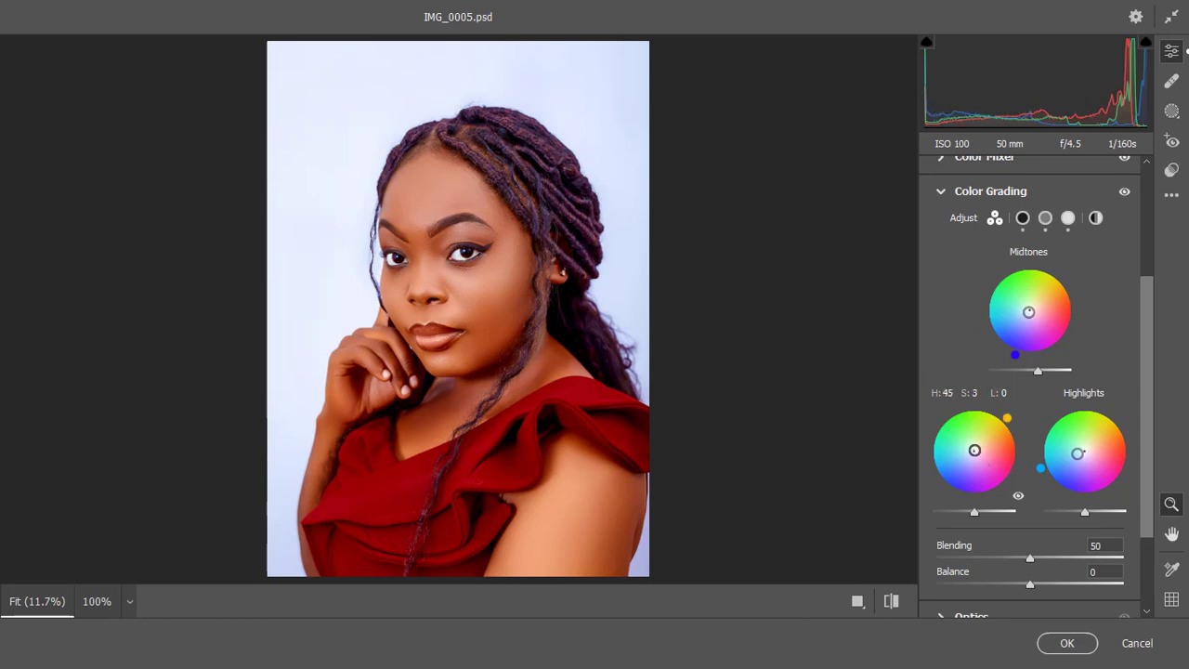
pyautogui.click(476, 316)
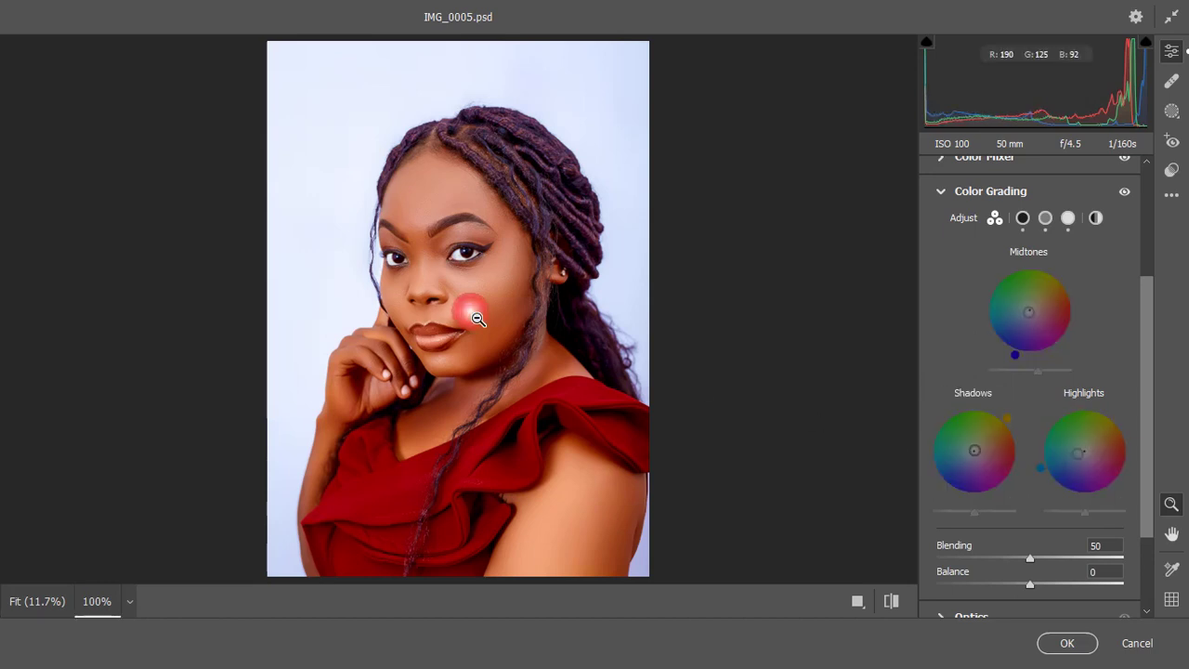
pyautogui.click(477, 319)
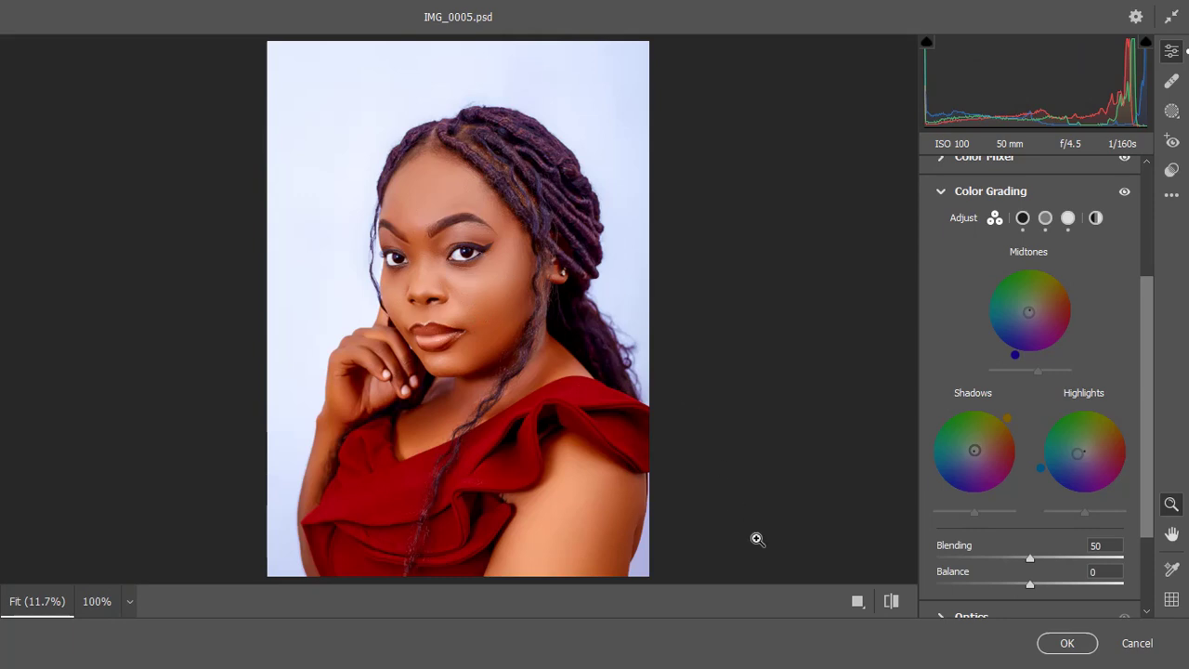
pyautogui.click(857, 601)
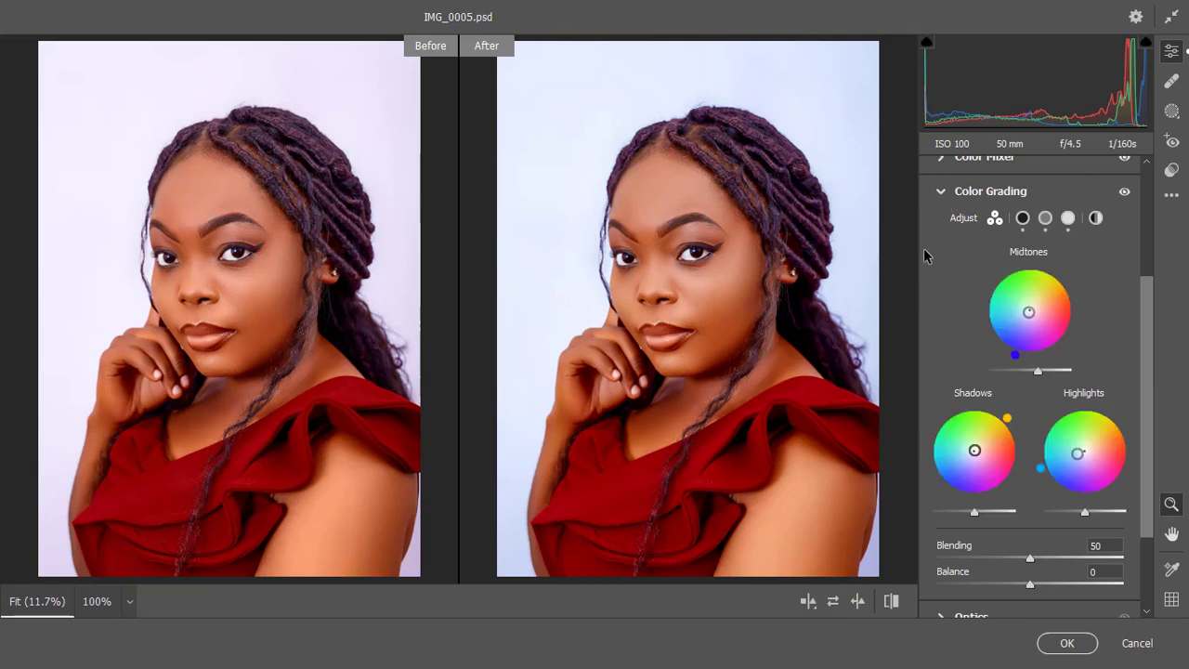
pyautogui.click(1064, 642)
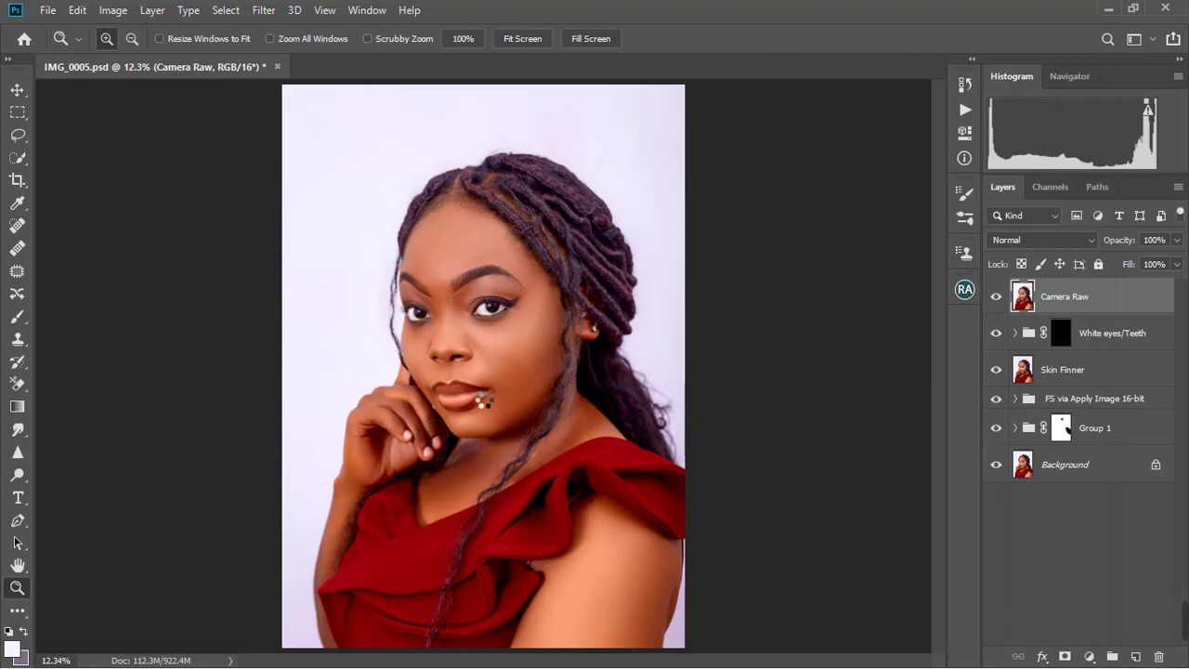
# Step: Add a Selective Color adjustment layer above the Camera Raw layer
pyautogui.click(483, 384)
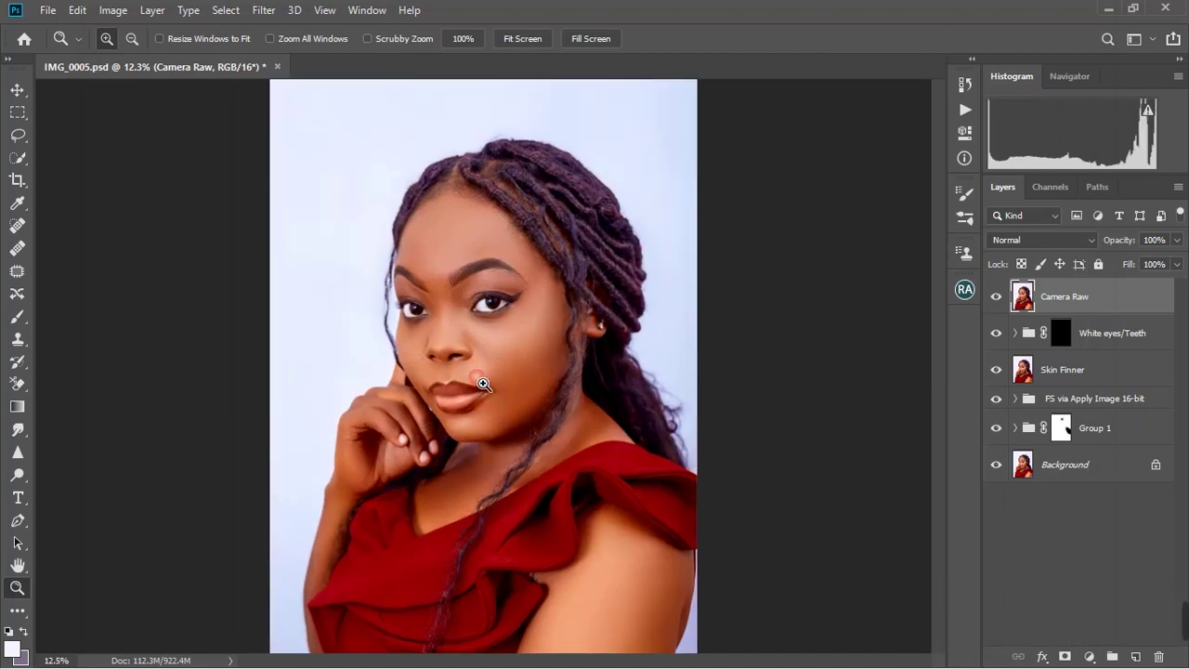
pyautogui.rightClick(477, 377)
pyautogui.click(511, 390)
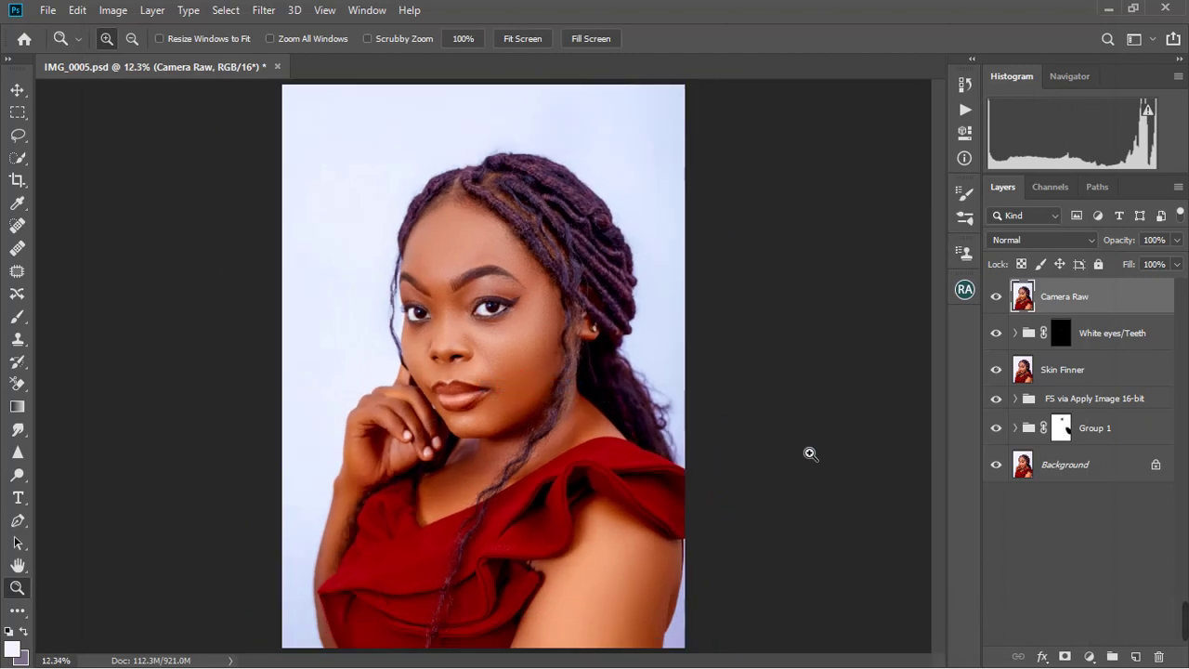
pyautogui.click(1097, 547)
pyautogui.click(1094, 655)
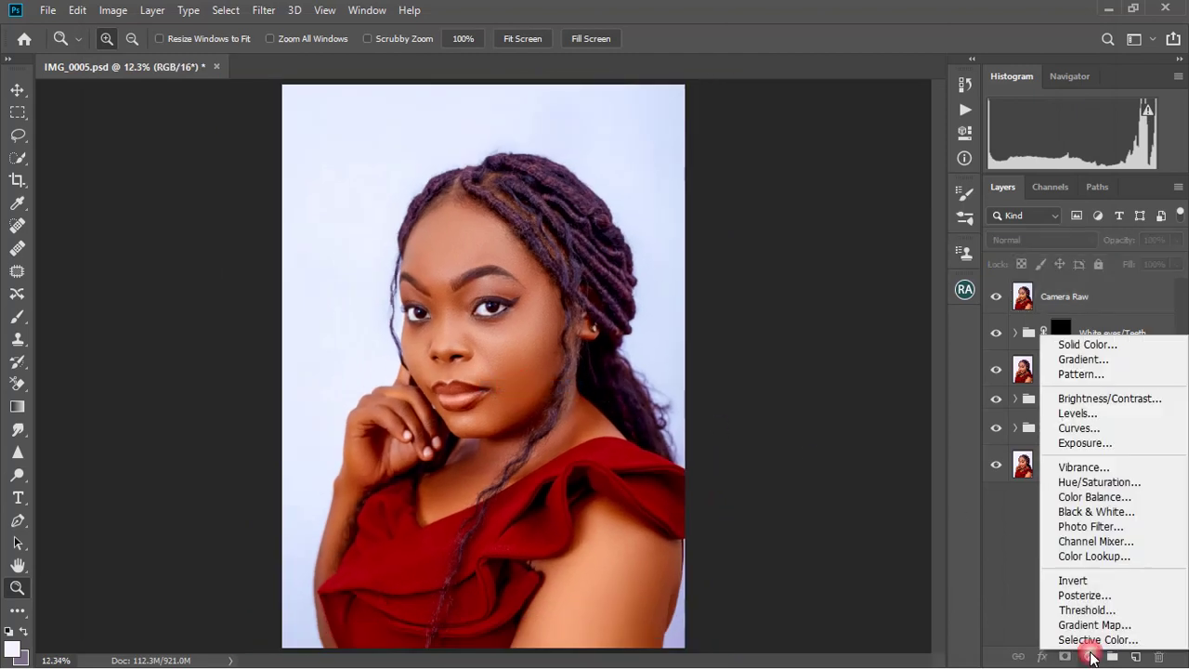
pyautogui.click(1084, 639)
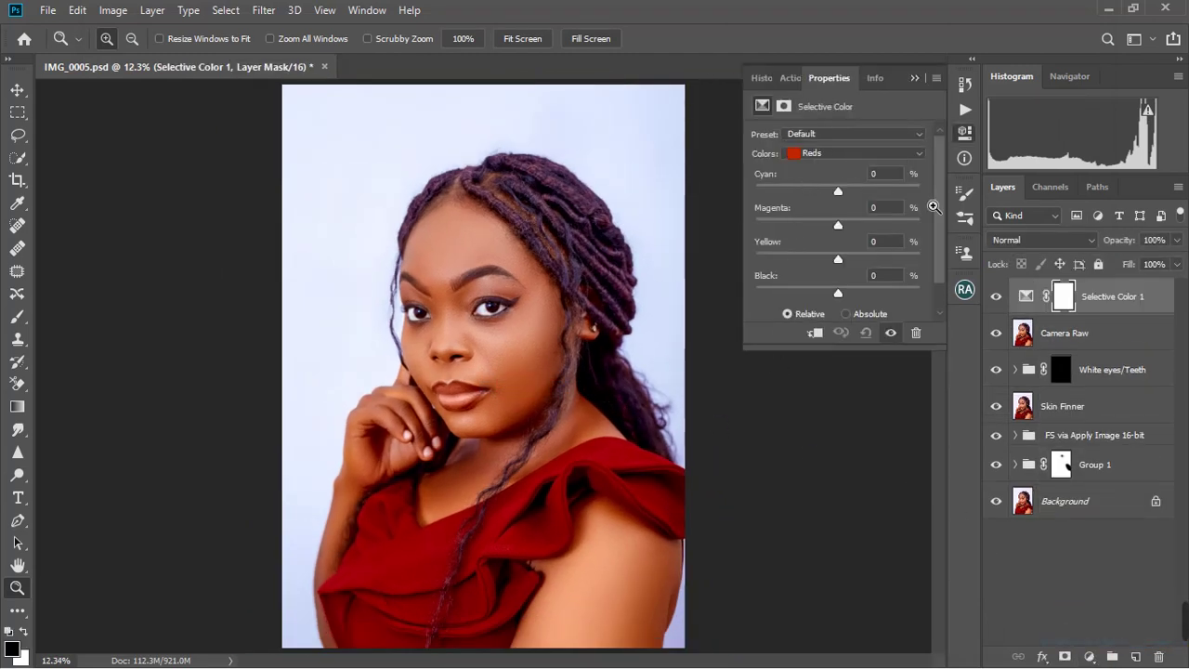
# Step: Set Reds cyan to -13 and Blacks black to +2, then refit the image
pyautogui.click(829, 187)
pyautogui.click(830, 151)
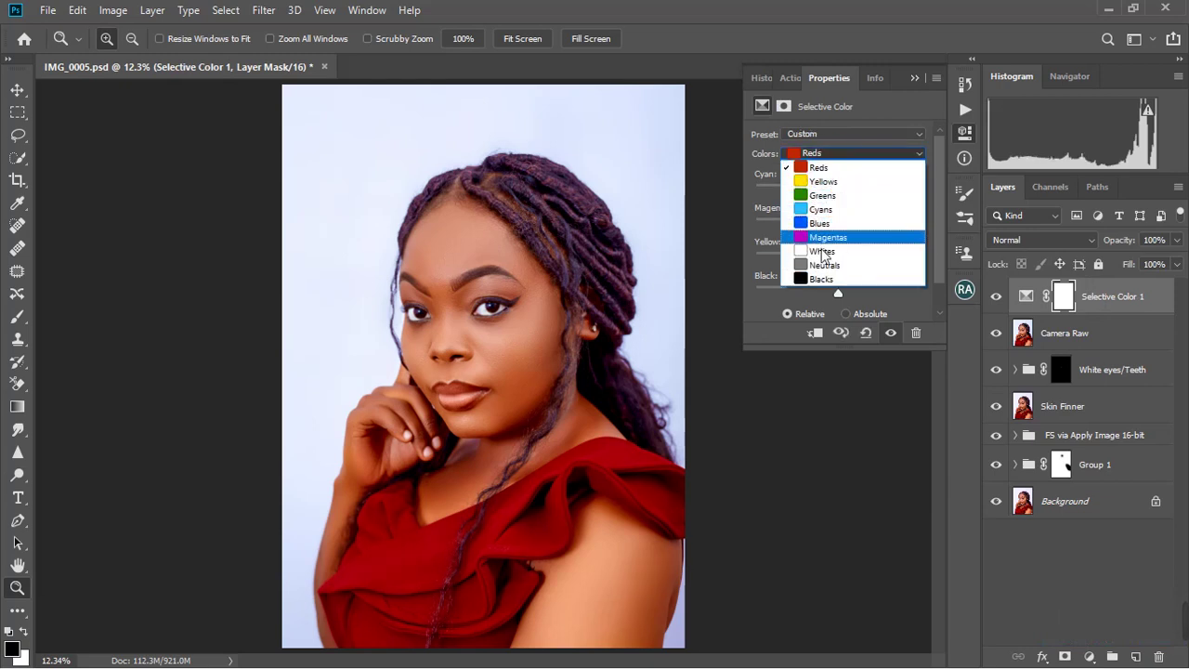
pyautogui.click(824, 279)
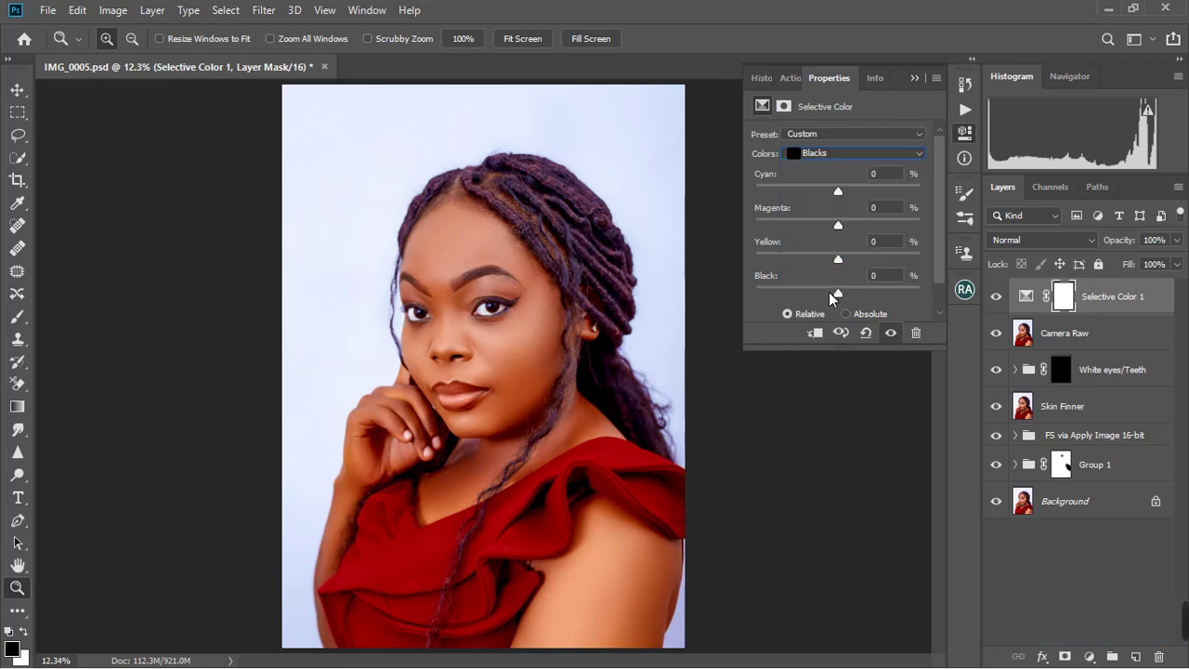
pyautogui.moveTo(830, 292); pyautogui.dragTo(840, 296)
pyautogui.rightClick(519, 339)
pyautogui.click(663, 391)
pyautogui.click(1064, 574)
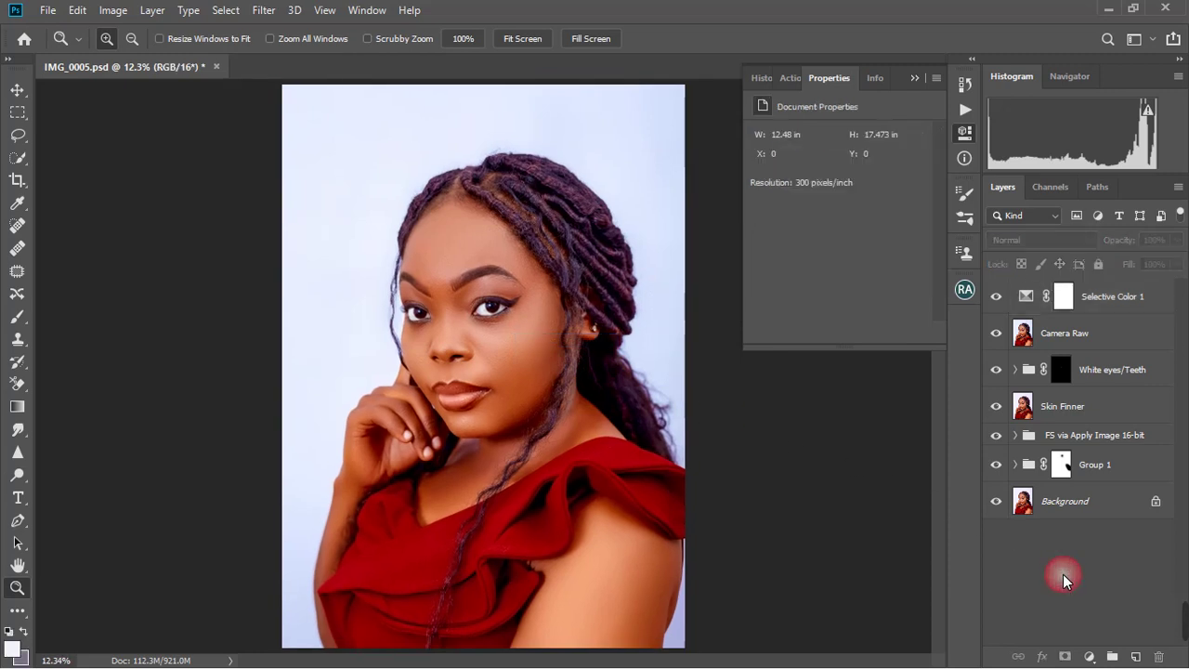
pyautogui.click(1087, 657)
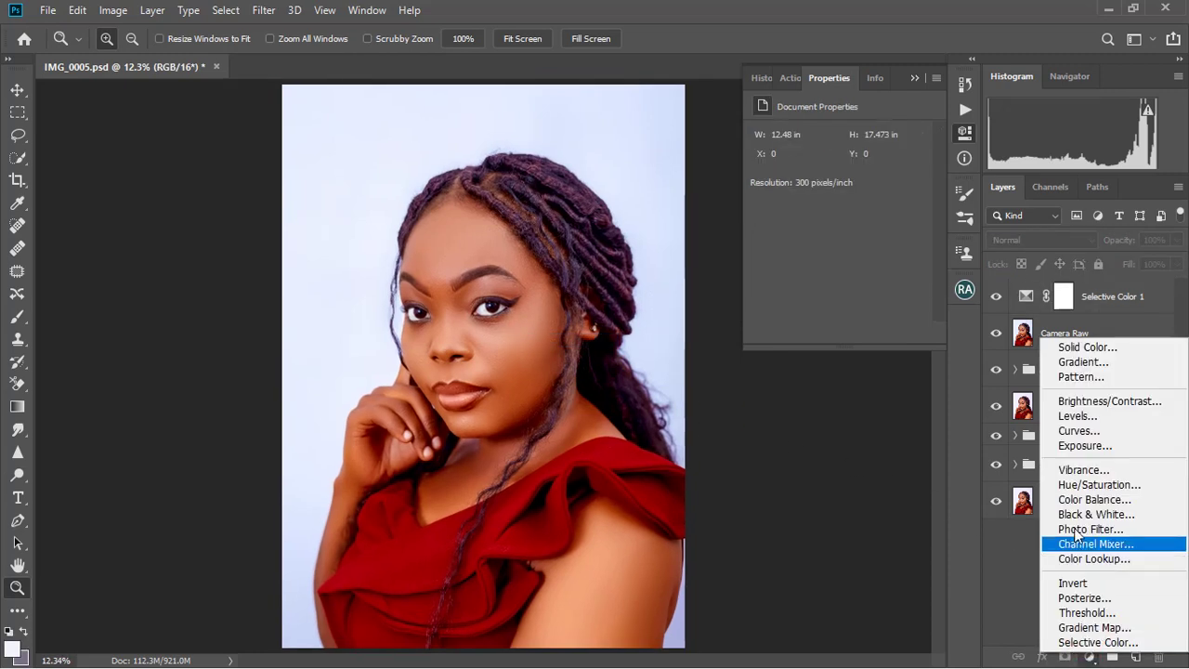
pyautogui.click(1078, 431)
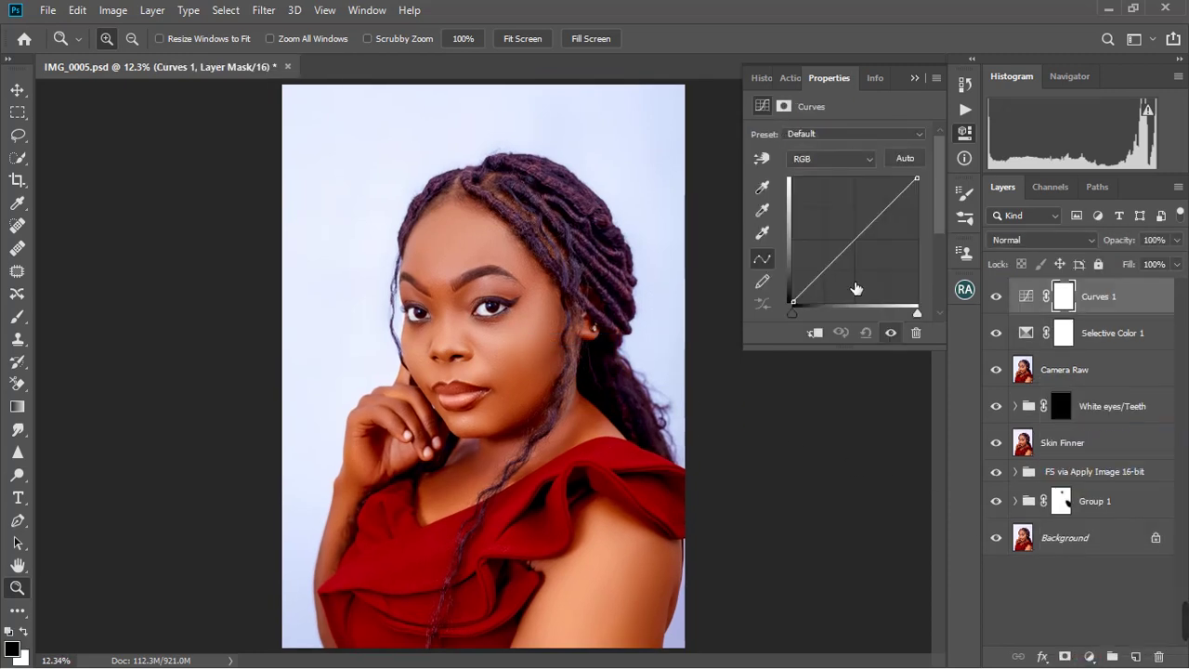
pyautogui.click(854, 245)
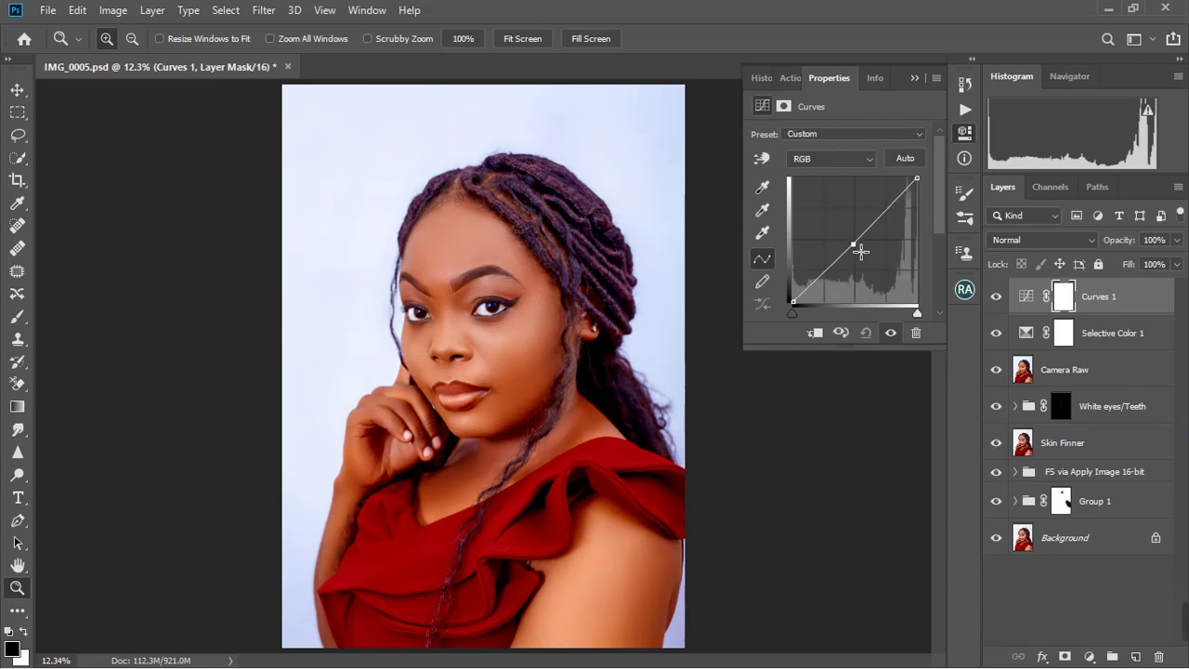
pyautogui.moveTo(860, 250); pyautogui.dragTo(855, 250)
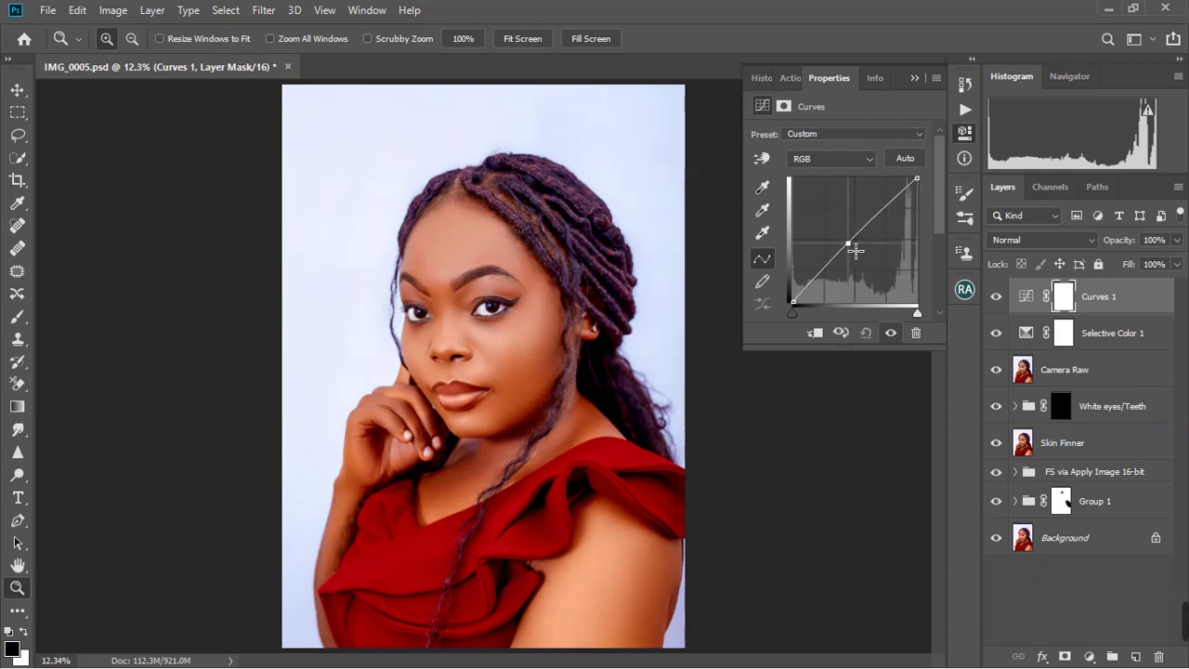
pyautogui.click(675, 284)
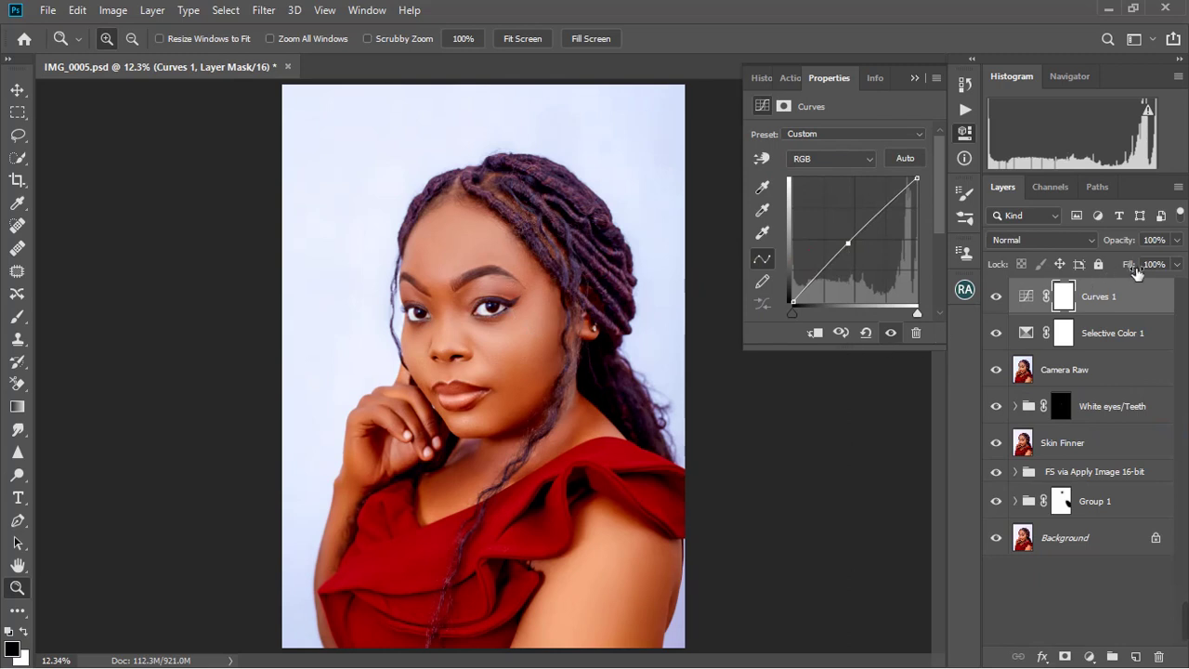
pyautogui.click(1177, 240)
pyautogui.click(1138, 259)
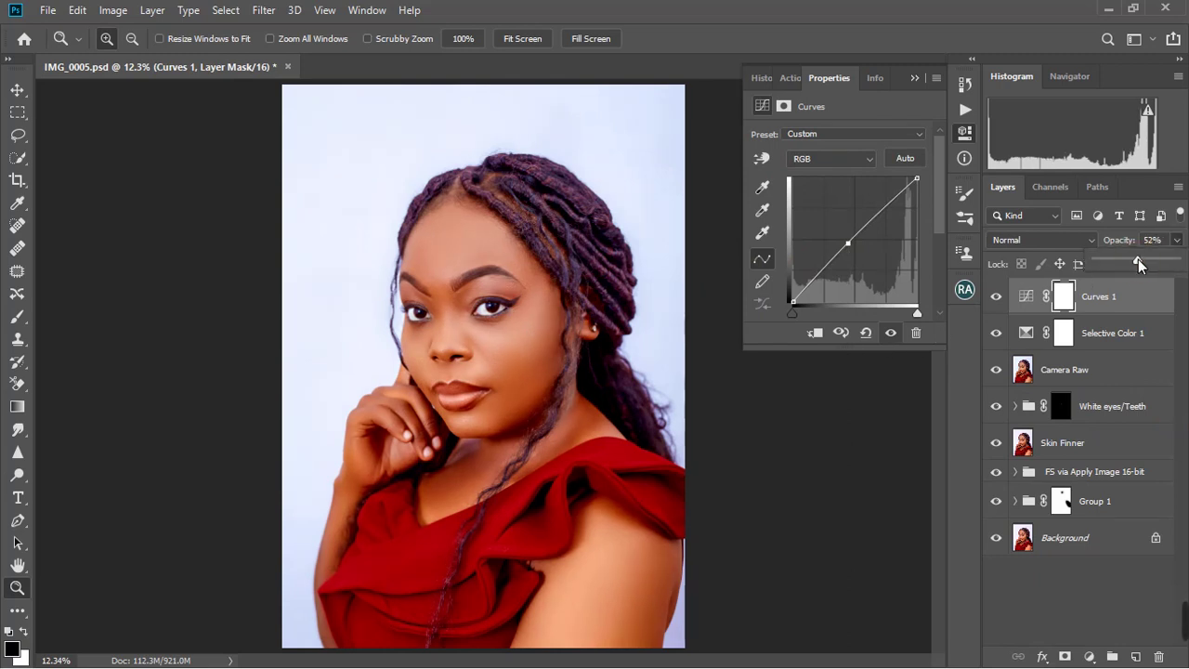
pyautogui.click(478, 366)
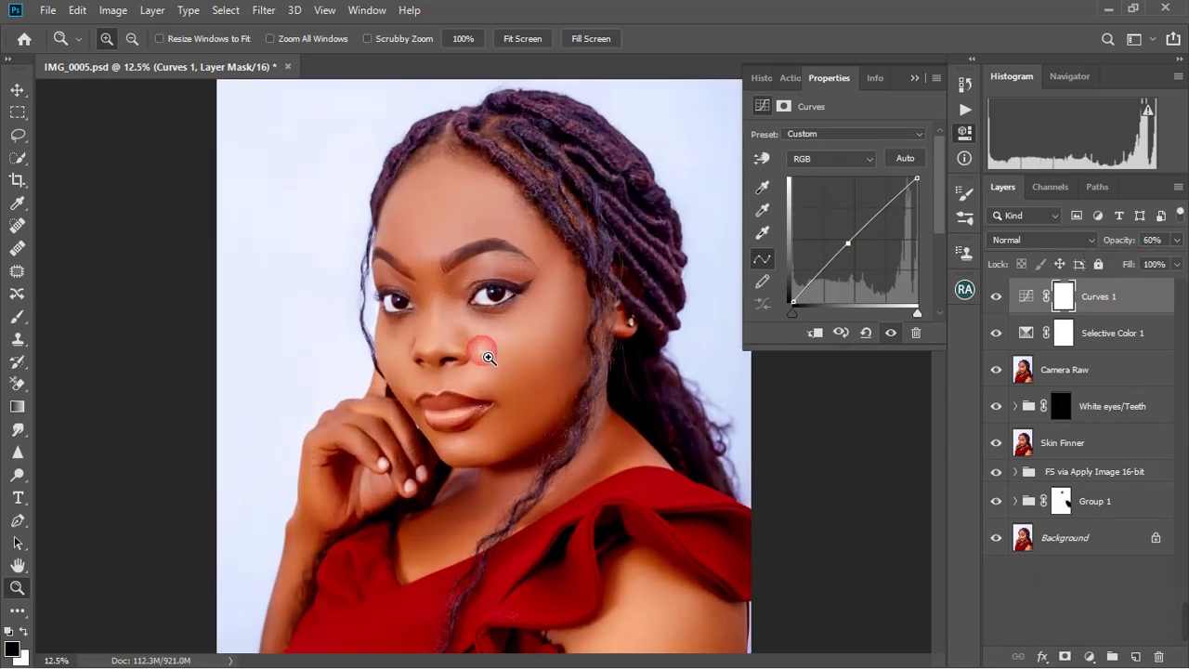
pyautogui.rightClick(483, 350)
pyautogui.click(509, 360)
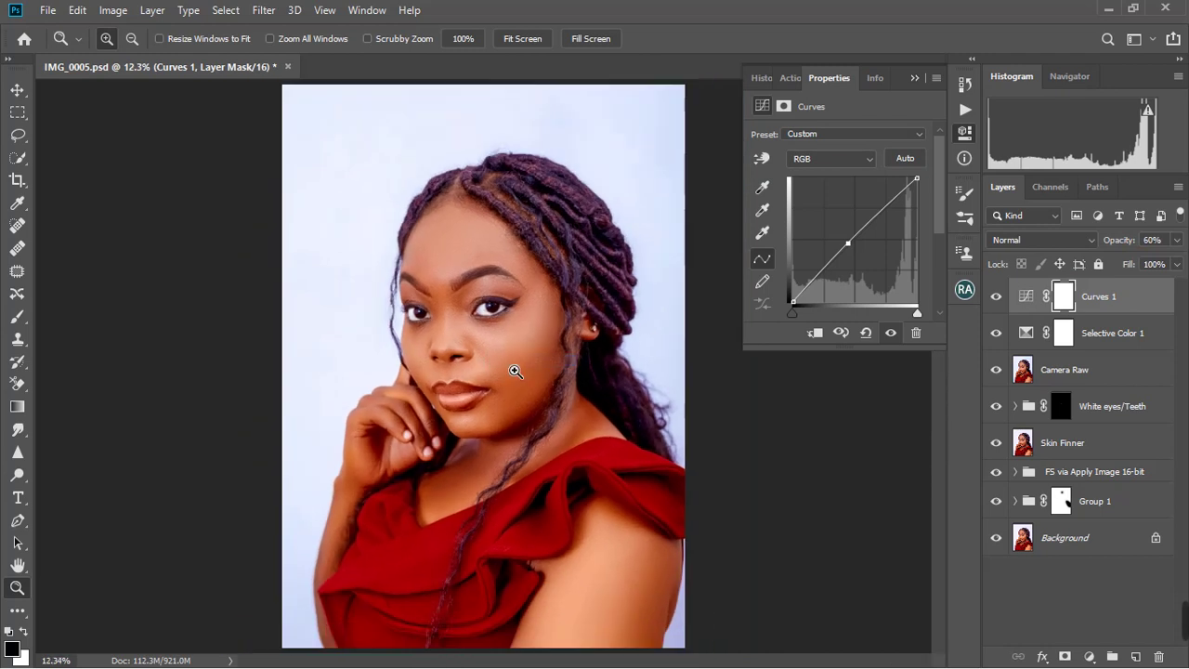
pyautogui.click(506, 316)
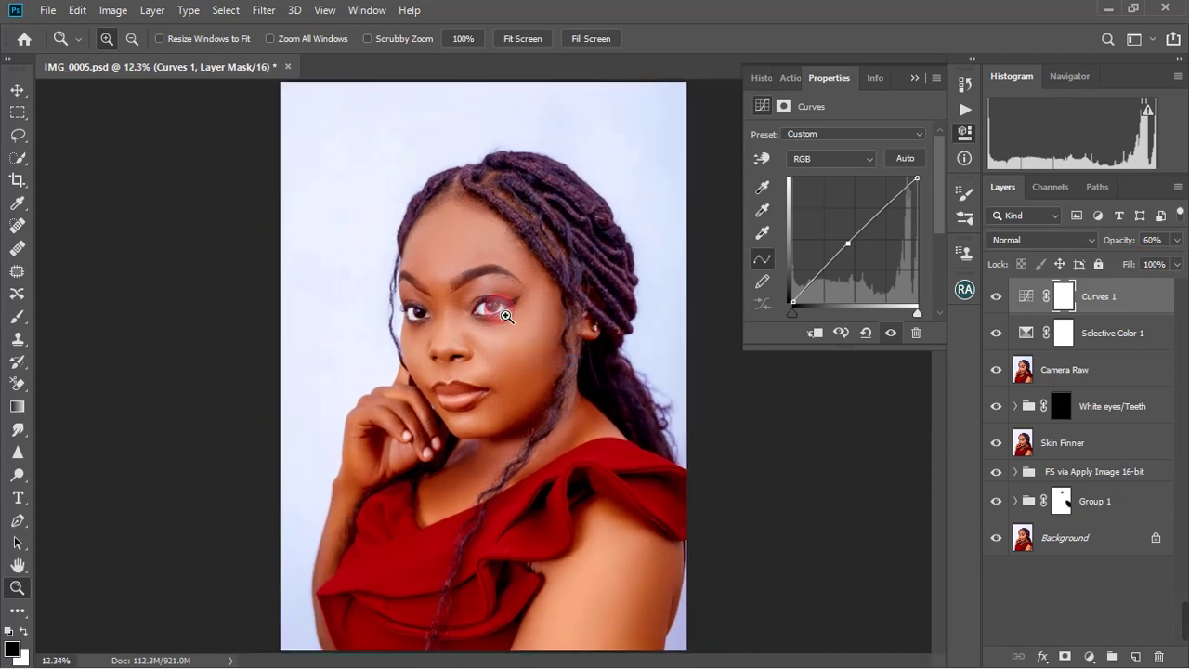
pyautogui.rightClick(511, 314)
pyautogui.click(527, 321)
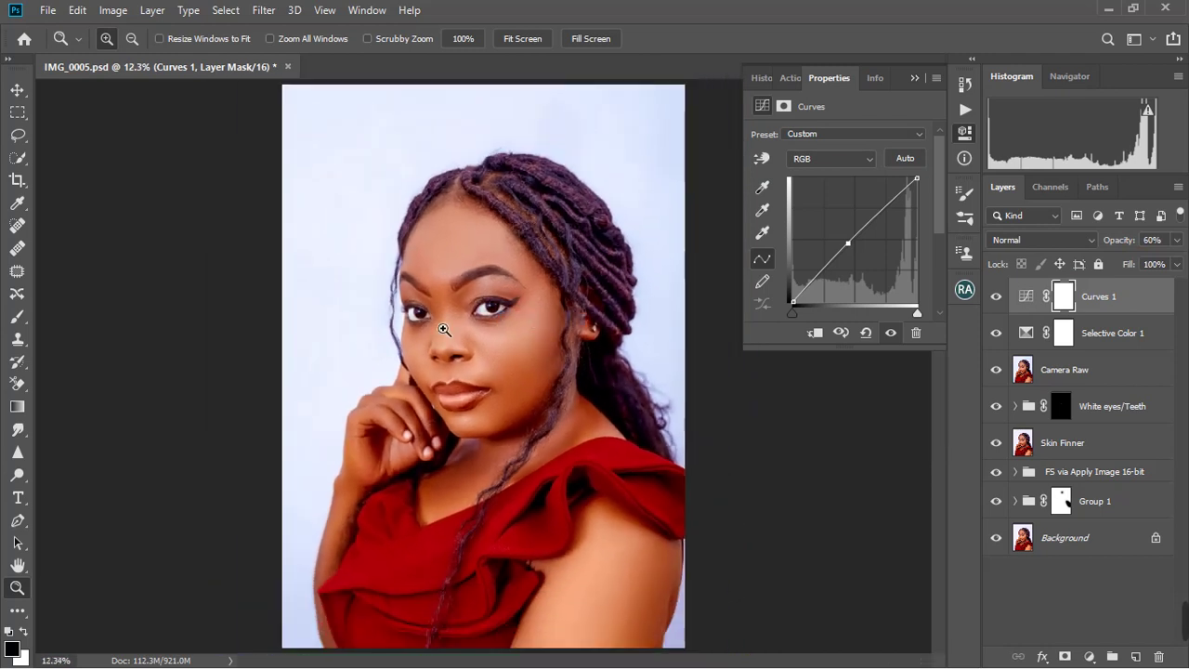
pyautogui.click(444, 331)
pyautogui.rightClick(485, 345)
pyautogui.click(506, 355)
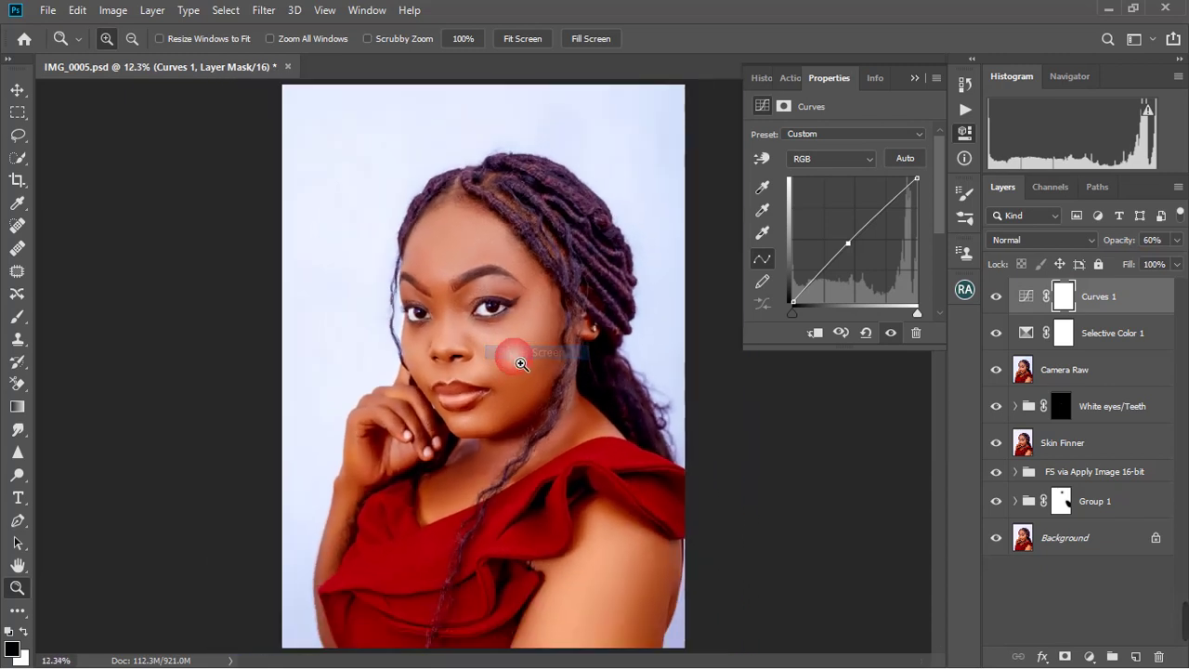
pyautogui.rightClick(490, 280)
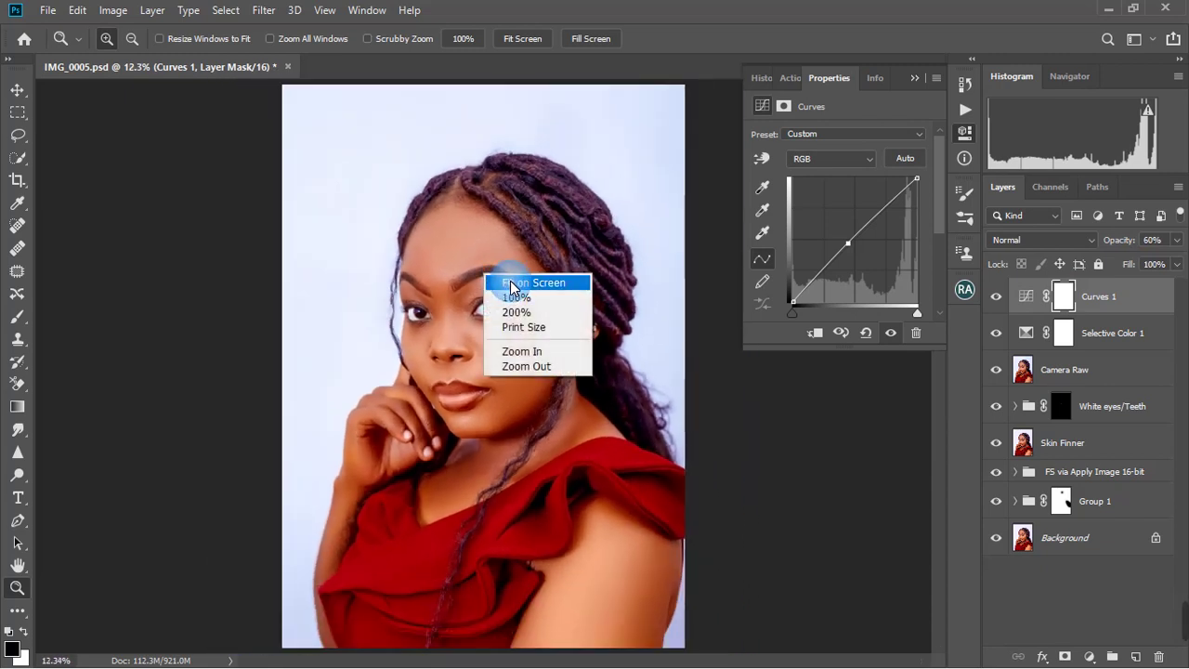
pyautogui.click(506, 285)
pyautogui.click(1062, 611)
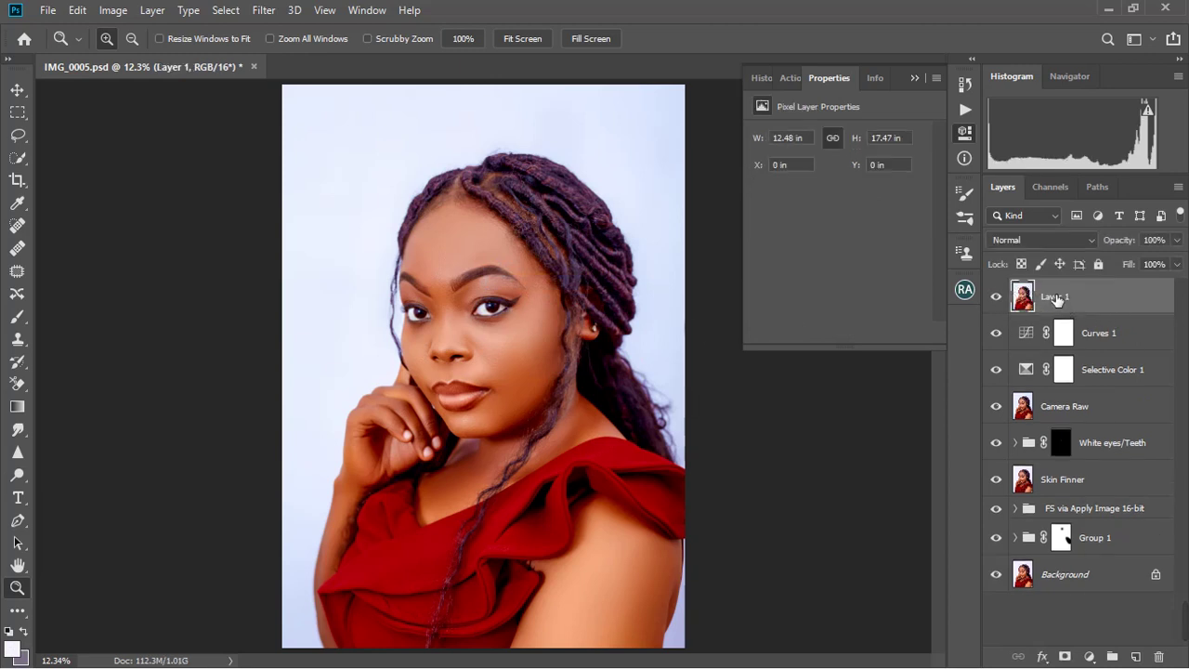
# Step: Confirm the name of the stamped merged layer, Layer 1, above Curves 1
pyautogui.doubleClick(1058, 296)
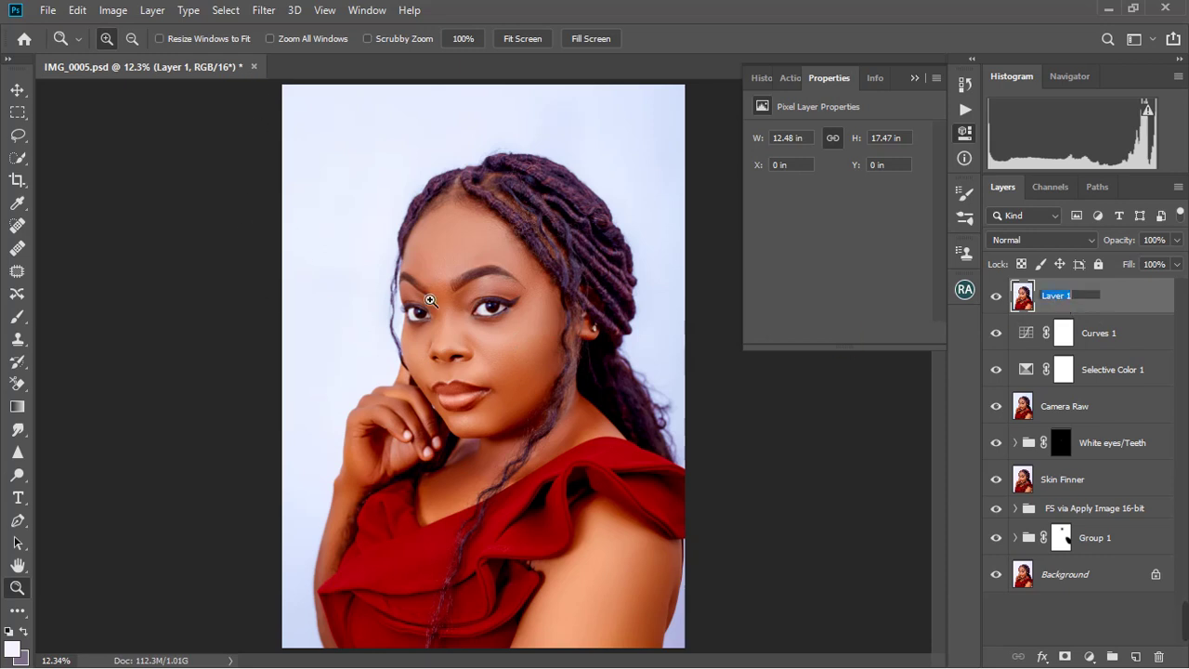
pyautogui.click(1112, 305)
# Step: Open Liquify on Layer 1 and reshape the jawline with the Face Tool
pyautogui.hotkey('shift', 'ctrl', 'x')
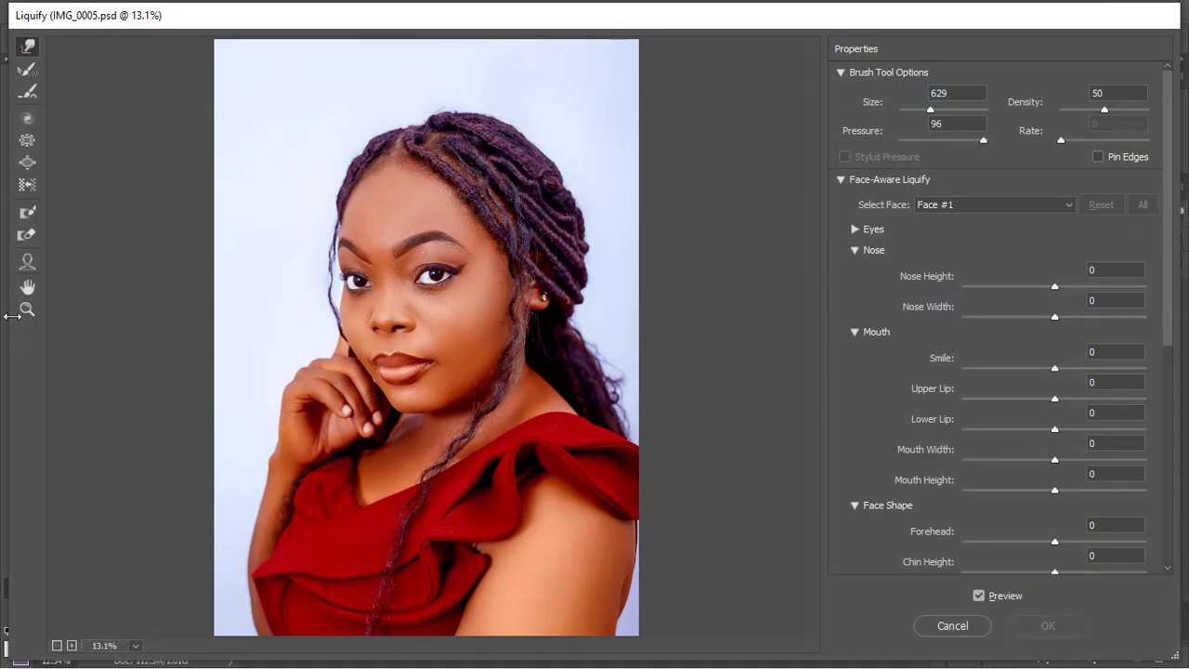
pyautogui.click(27, 261)
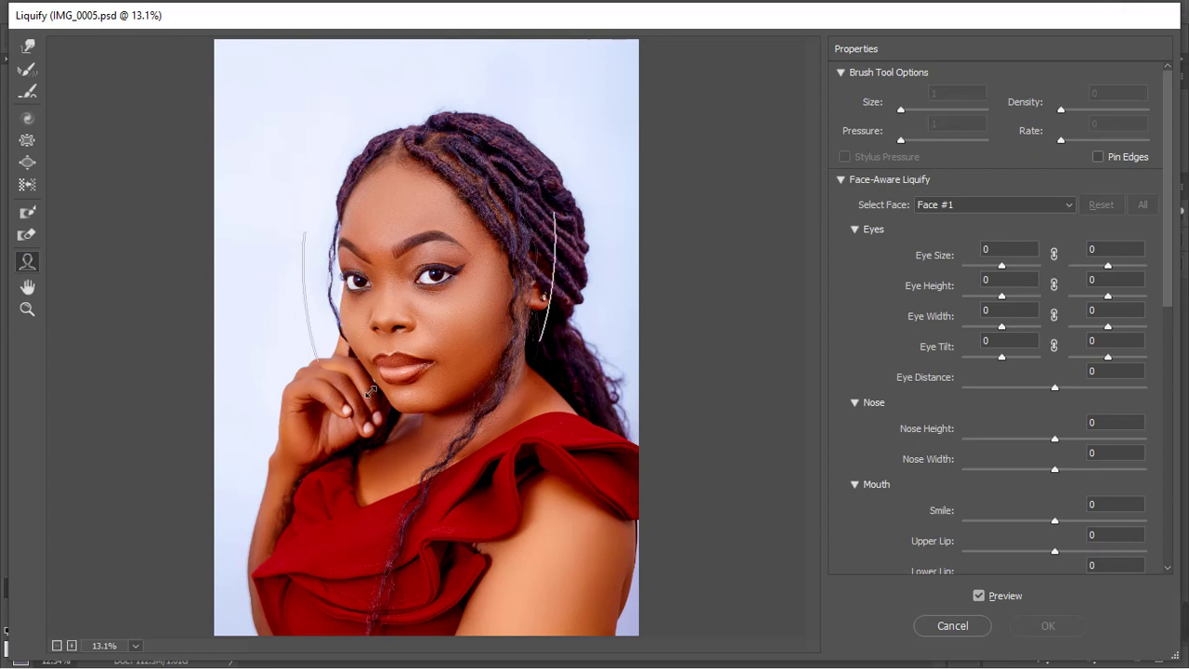
pyautogui.moveTo(378, 391)
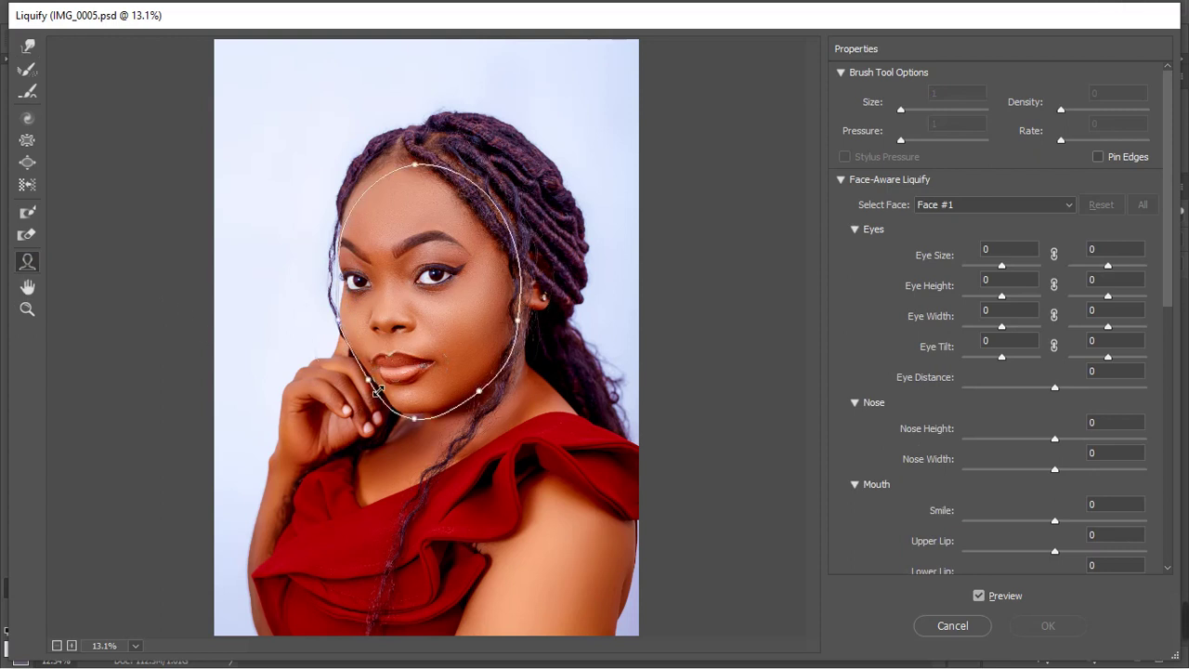
pyautogui.moveTo(378, 390); pyautogui.dragTo(384, 391)
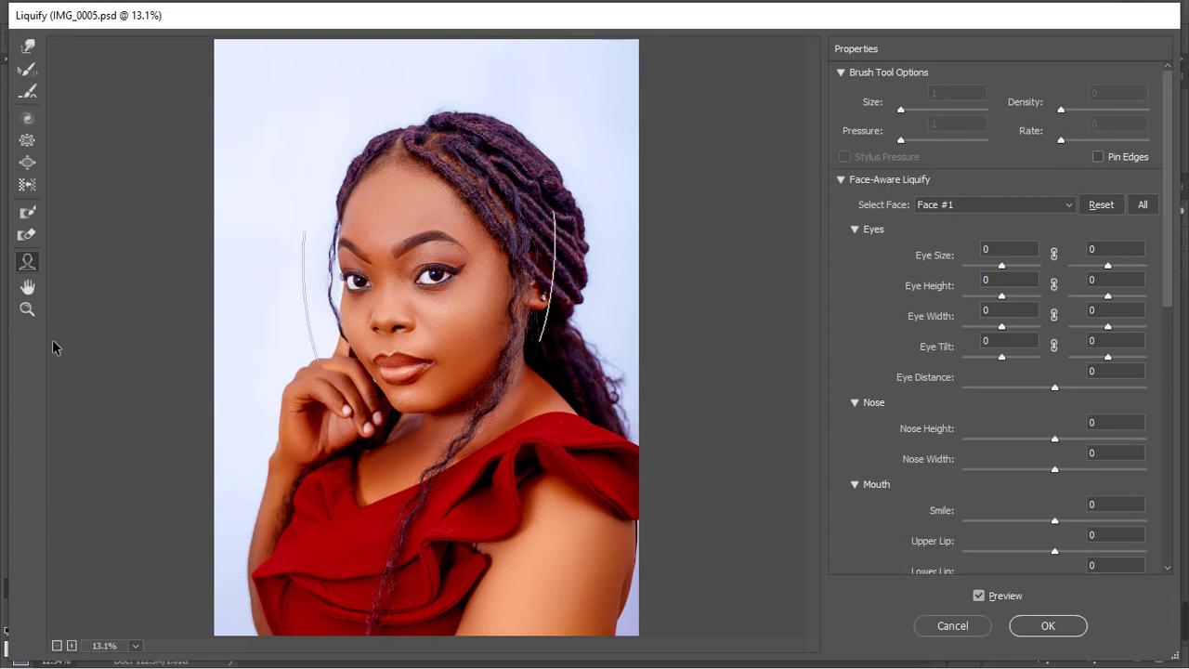
# Step: Forward Warp the lower-left arm and dress edge with a large brush, then apply
pyautogui.click(27, 46)
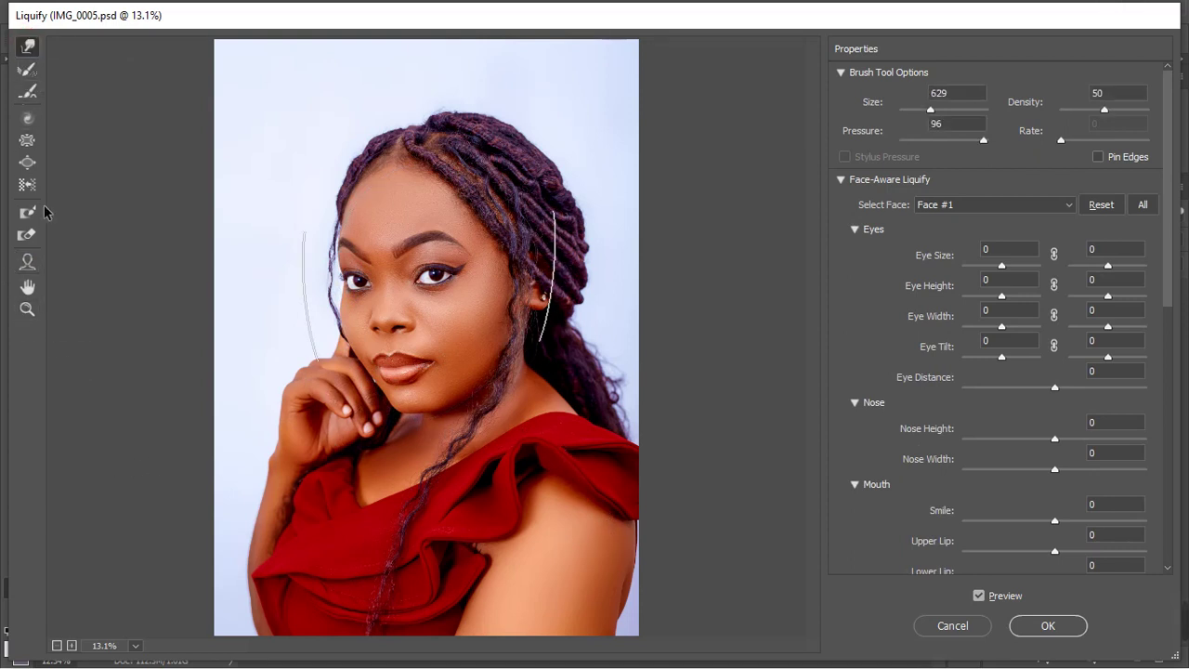
pyautogui.moveTo(239, 587); pyautogui.dragTo(288, 601)
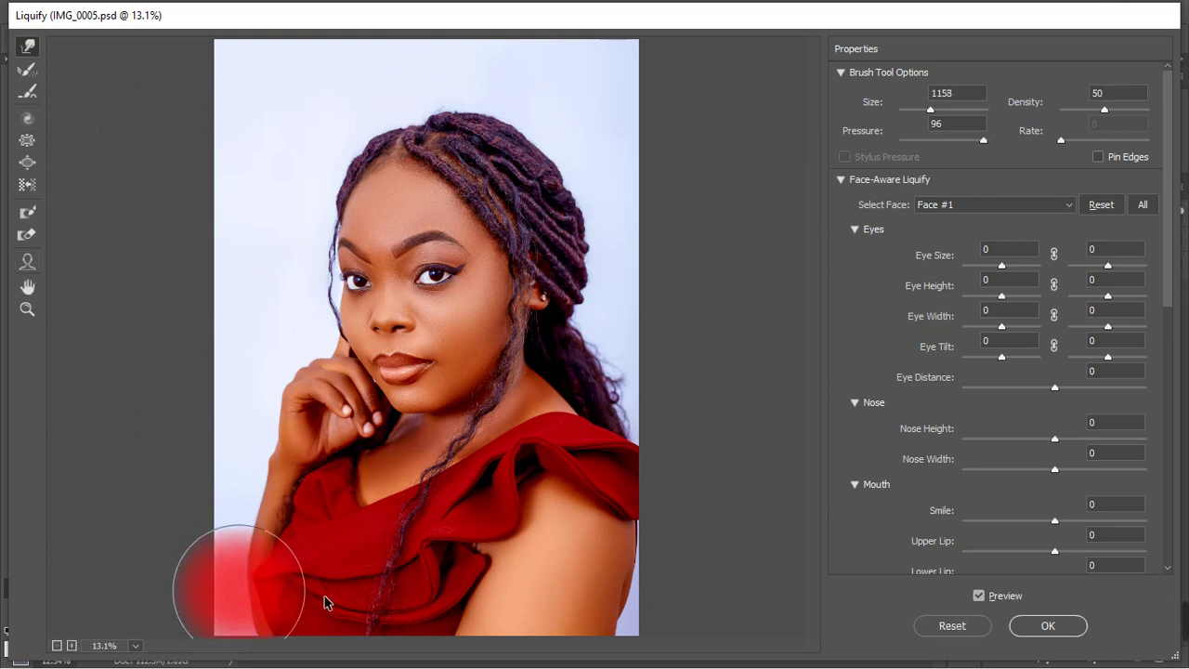
pyautogui.moveTo(218, 549); pyautogui.dragTo(302, 575)
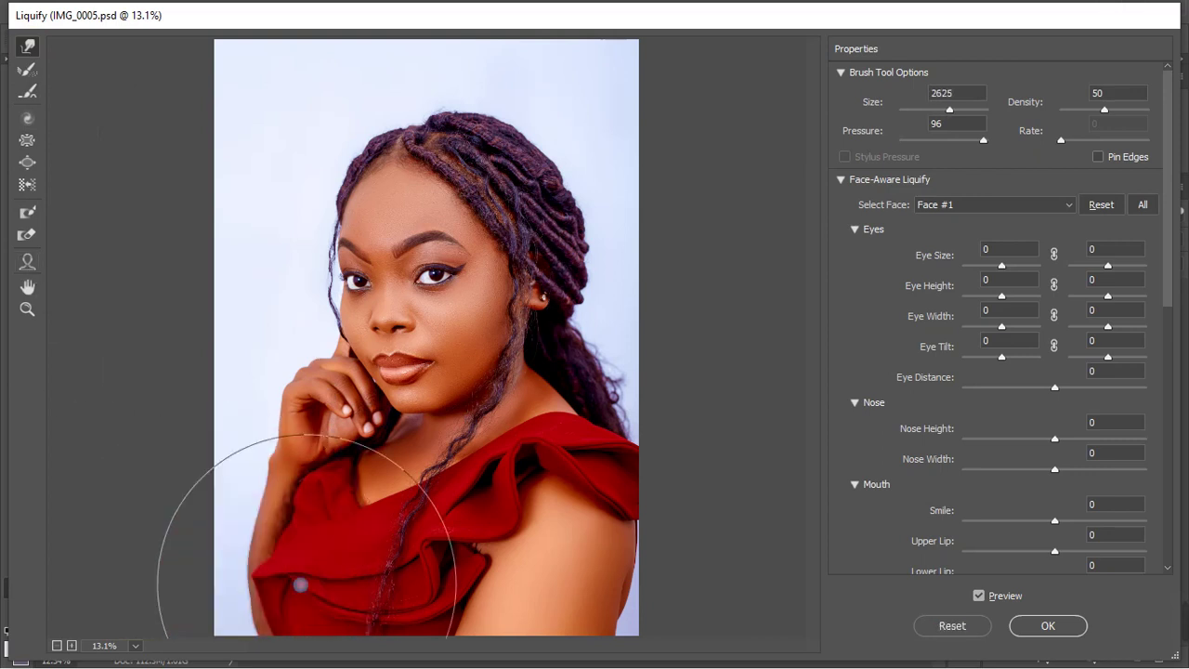
pyautogui.moveTo(226, 584)
pyautogui.mouseDown()
pyautogui.moveTo(239, 589)
pyautogui.moveTo(167, 576)
pyautogui.moveTo(153, 556)
pyautogui.mouseUp()
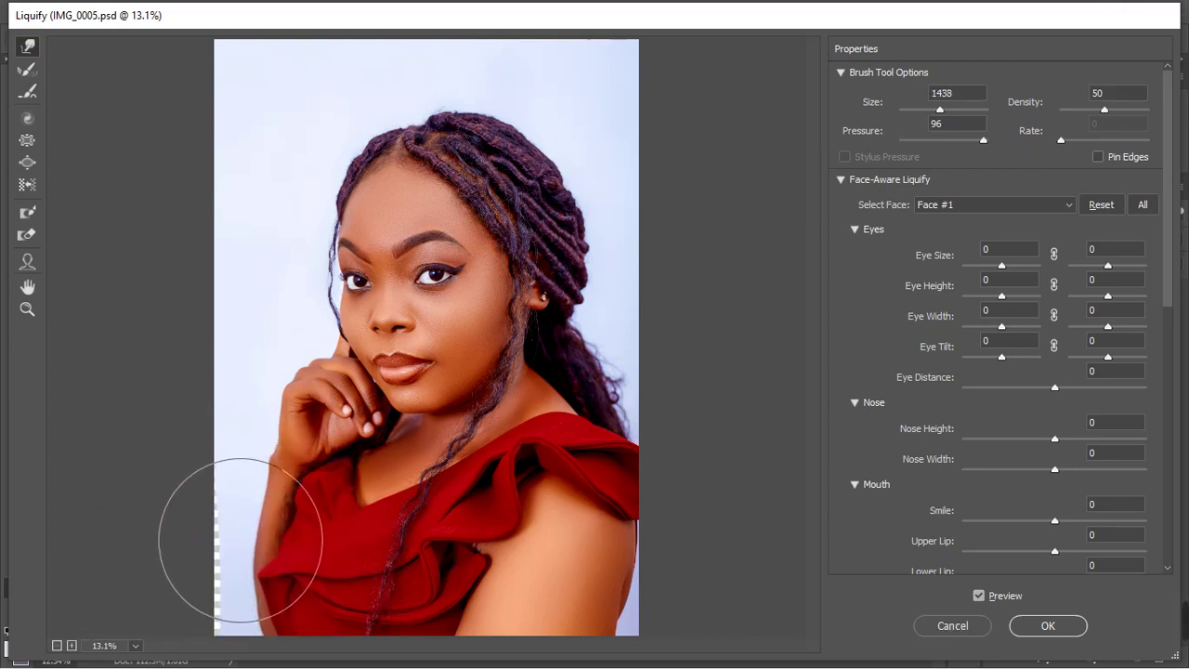
pyautogui.moveTo(240, 546)
pyautogui.mouseDown()
pyautogui.moveTo(248, 556)
pyautogui.moveTo(233, 567)
pyautogui.mouseUp()
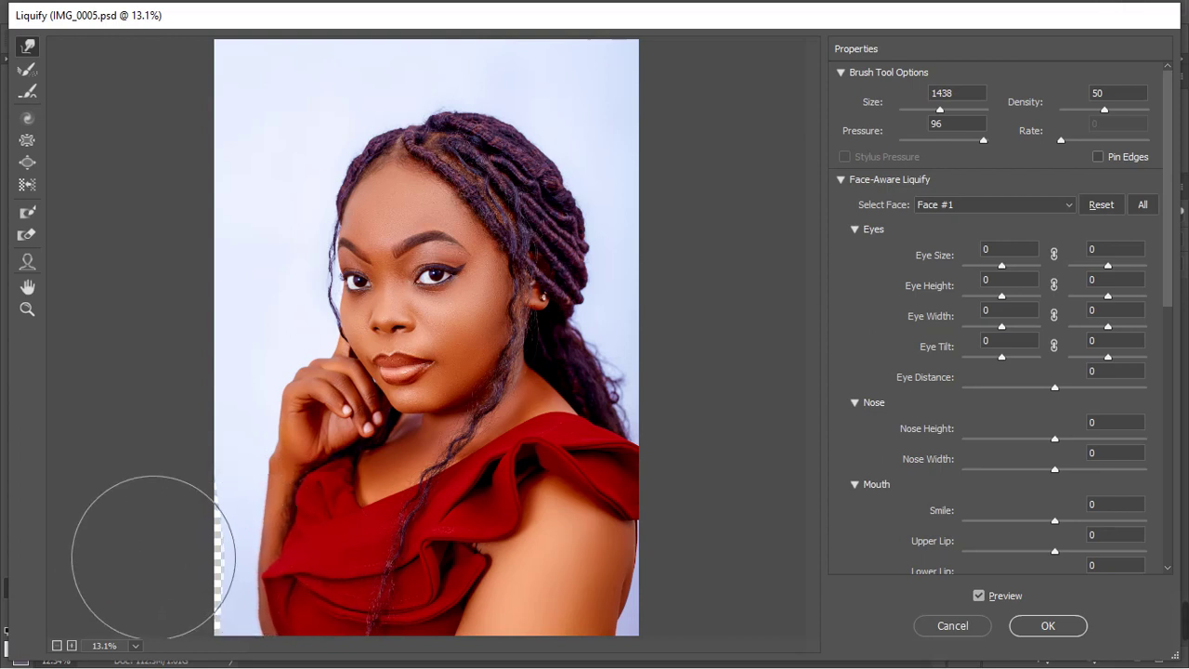
pyautogui.moveTo(168, 526); pyautogui.dragTo(155, 539)
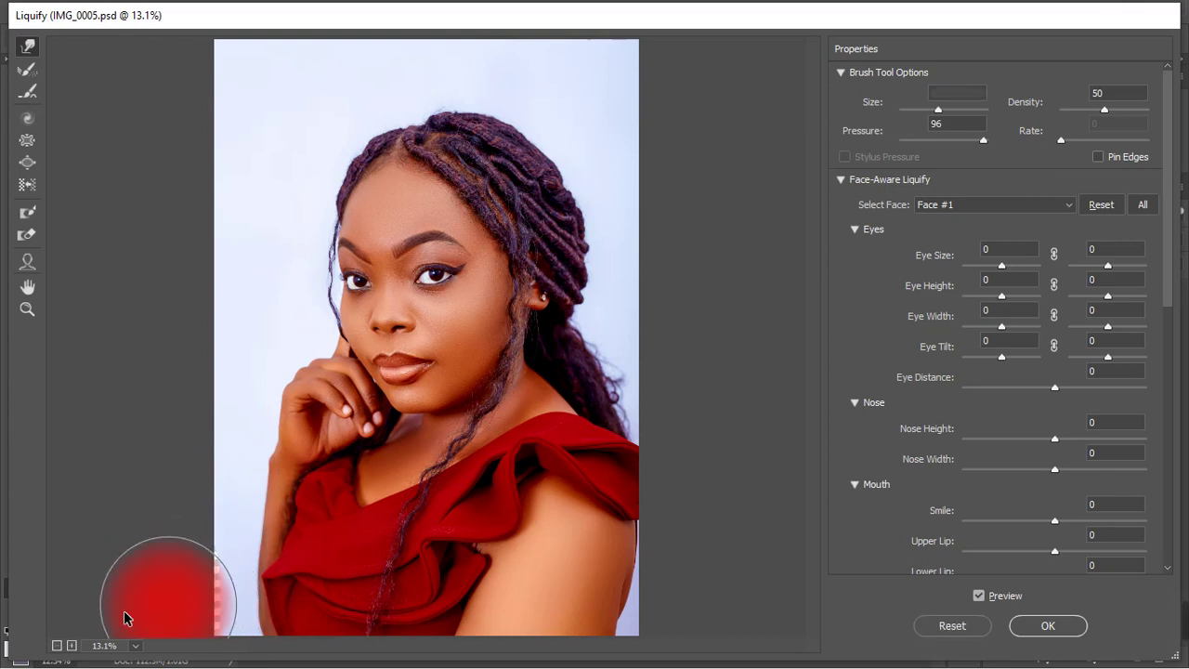
pyautogui.moveTo(159, 597)
pyautogui.mouseDown()
pyautogui.moveTo(148, 608)
pyautogui.moveTo(139, 584)
pyautogui.mouseUp()
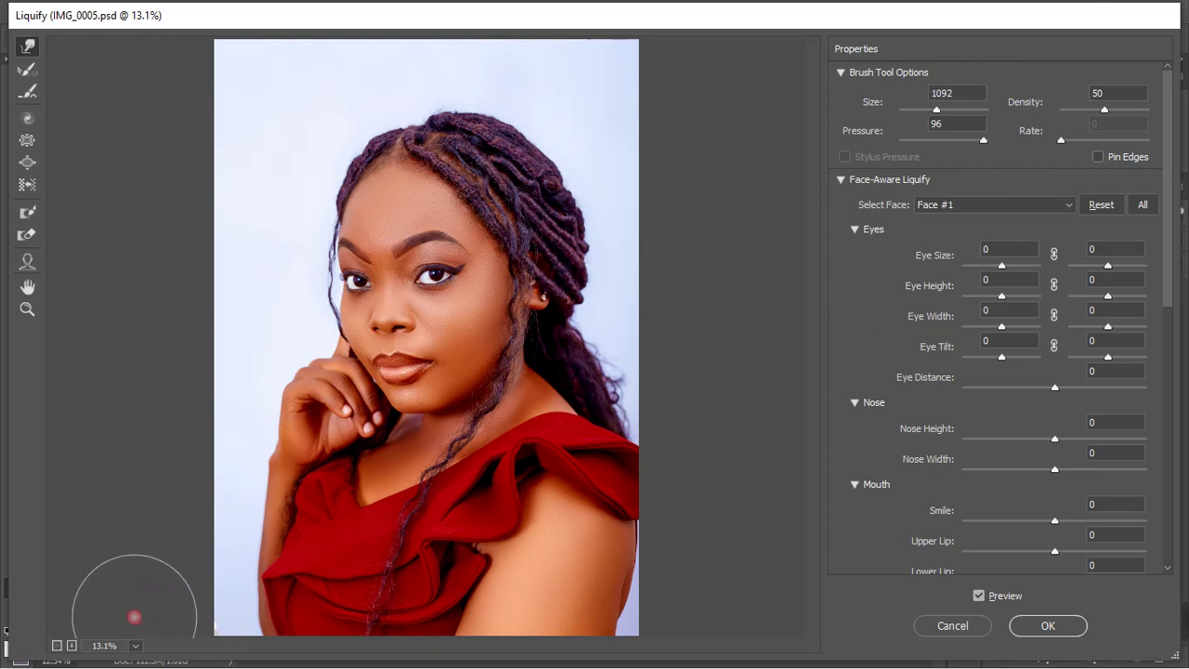
pyautogui.moveTo(132, 605)
pyautogui.mouseDown()
pyautogui.moveTo(175, 627)
pyautogui.moveTo(159, 632)
pyautogui.moveTo(166, 523)
pyautogui.moveTo(146, 518)
pyautogui.mouseUp()
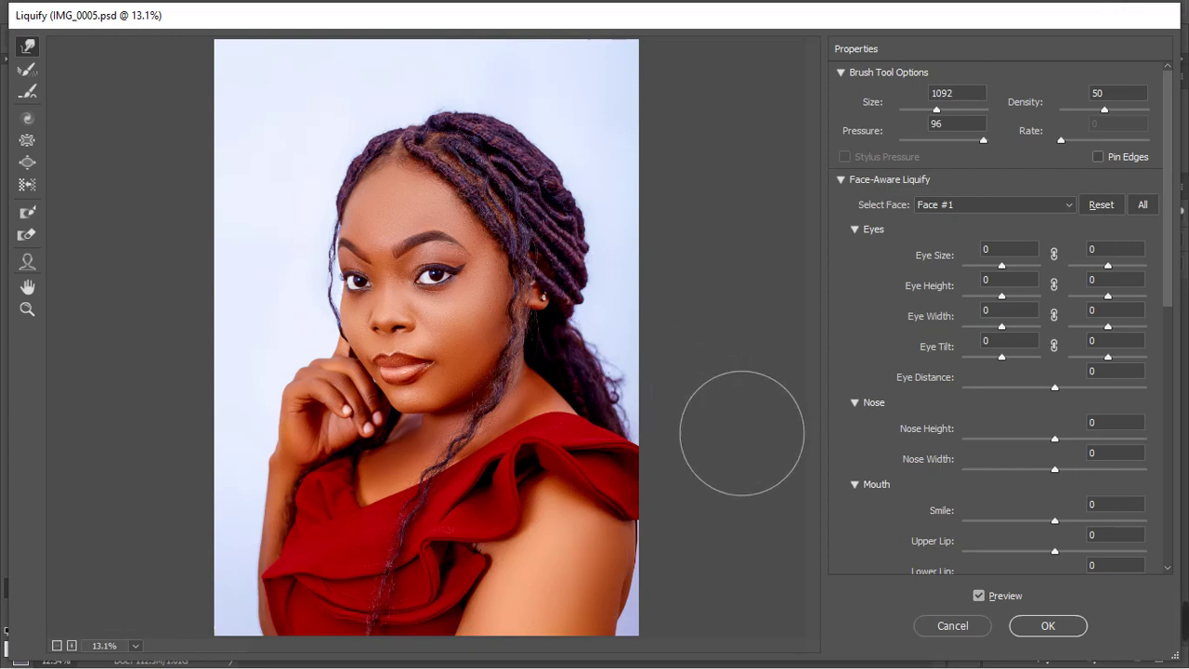
pyautogui.click(1064, 634)
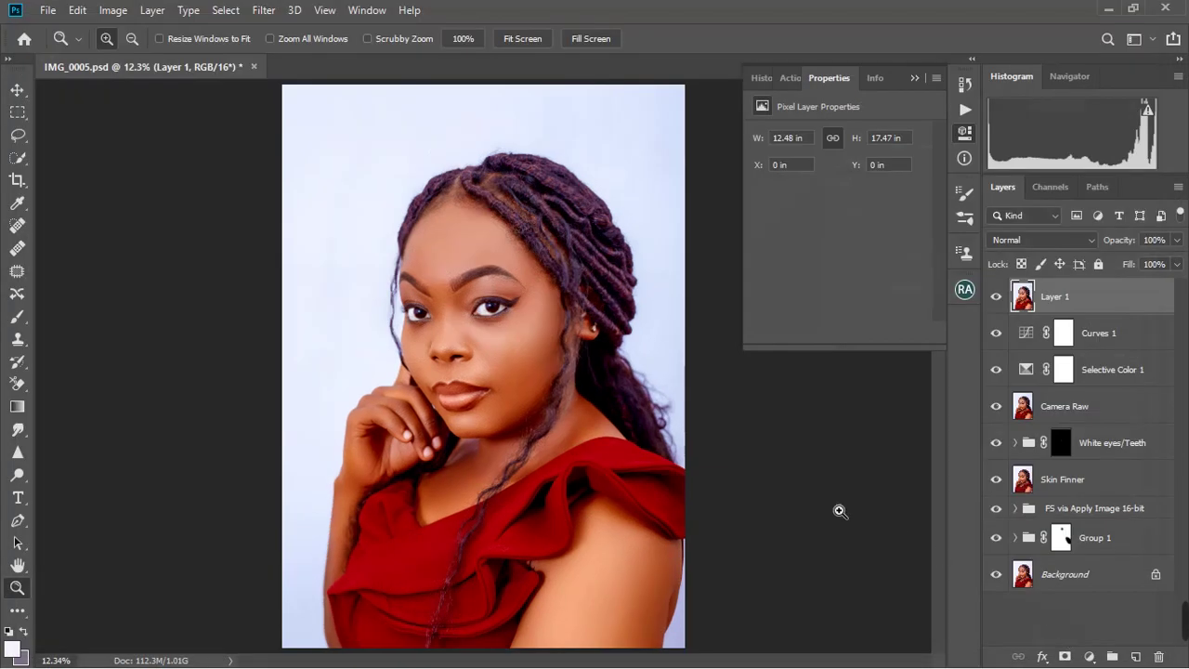
# Step: Refit the liquified portrait on screen and collapse the Properties panel group
pyautogui.click(462, 373)
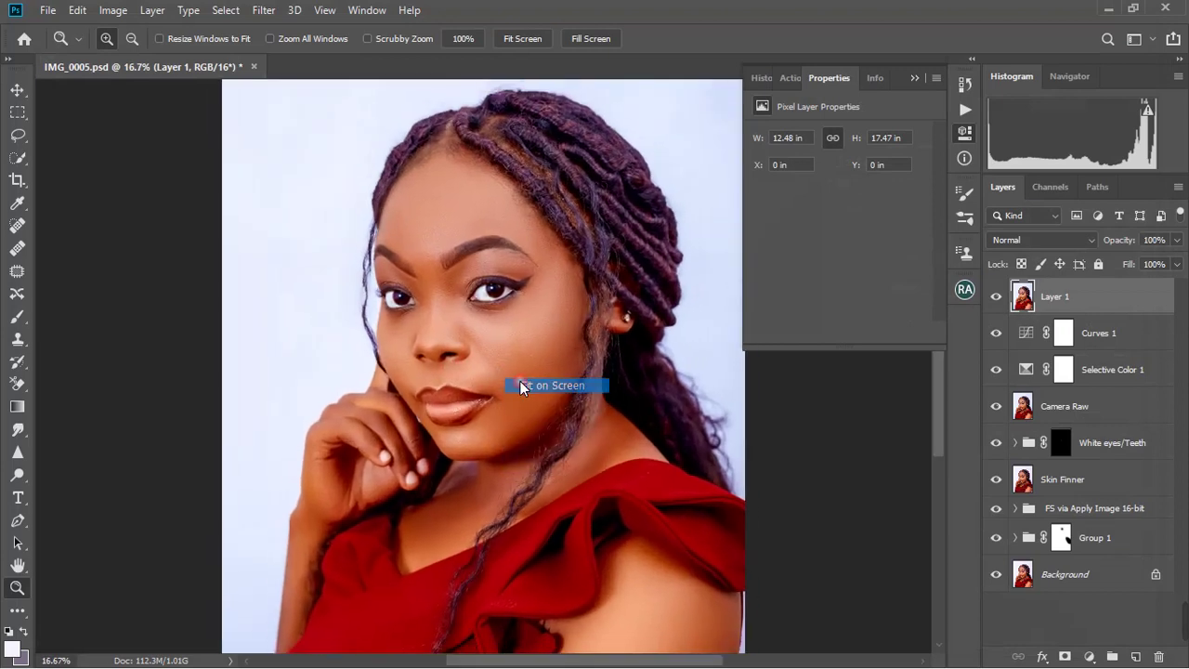
pyautogui.hotkey('ctrl', '0')
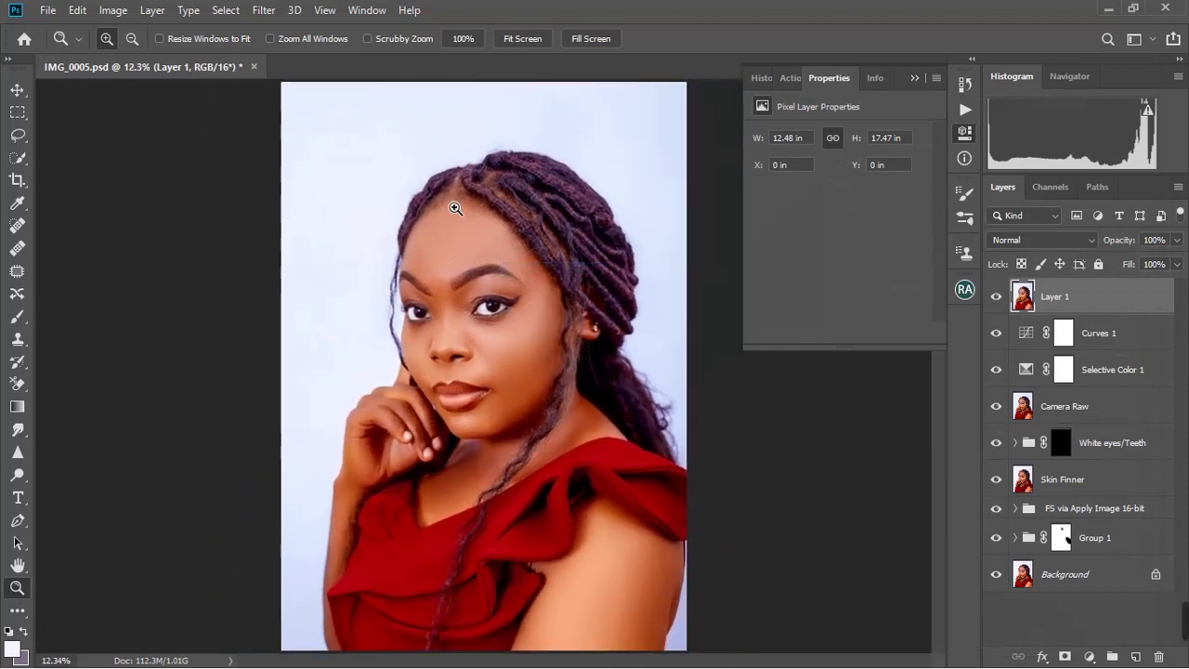
pyautogui.click(455, 205)
pyautogui.click(475, 223)
pyautogui.rightClick(490, 223)
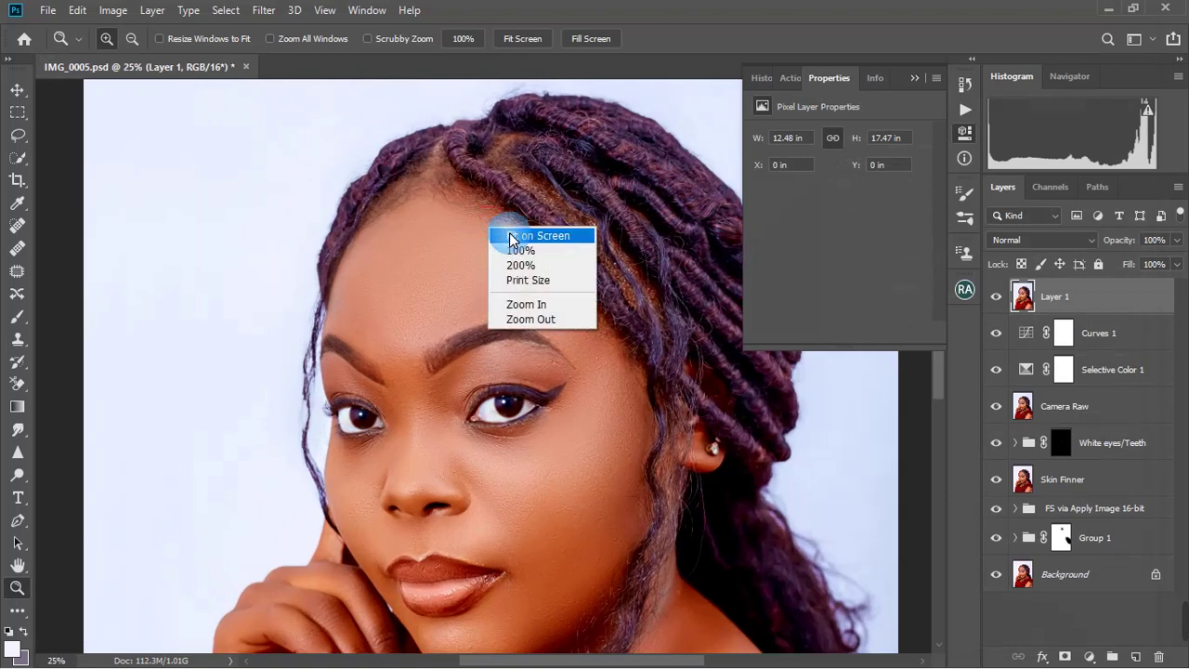
pyautogui.click(507, 235)
pyautogui.click(581, 267)
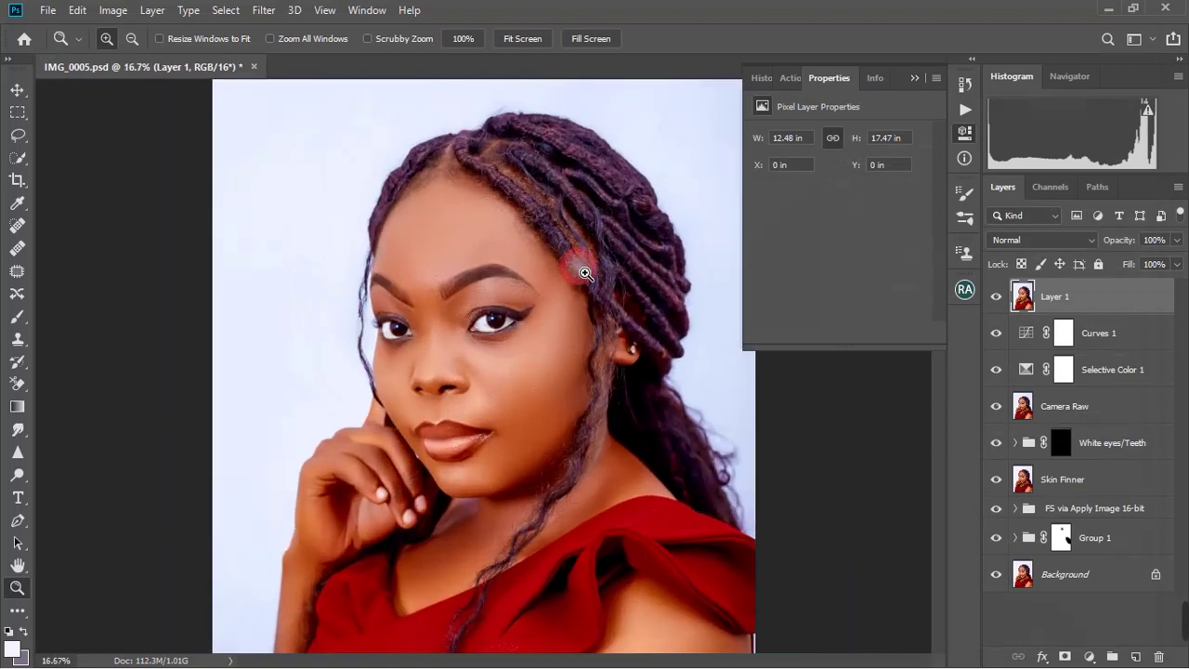
pyautogui.rightClick(583, 269)
pyautogui.click(618, 275)
pyautogui.click(913, 79)
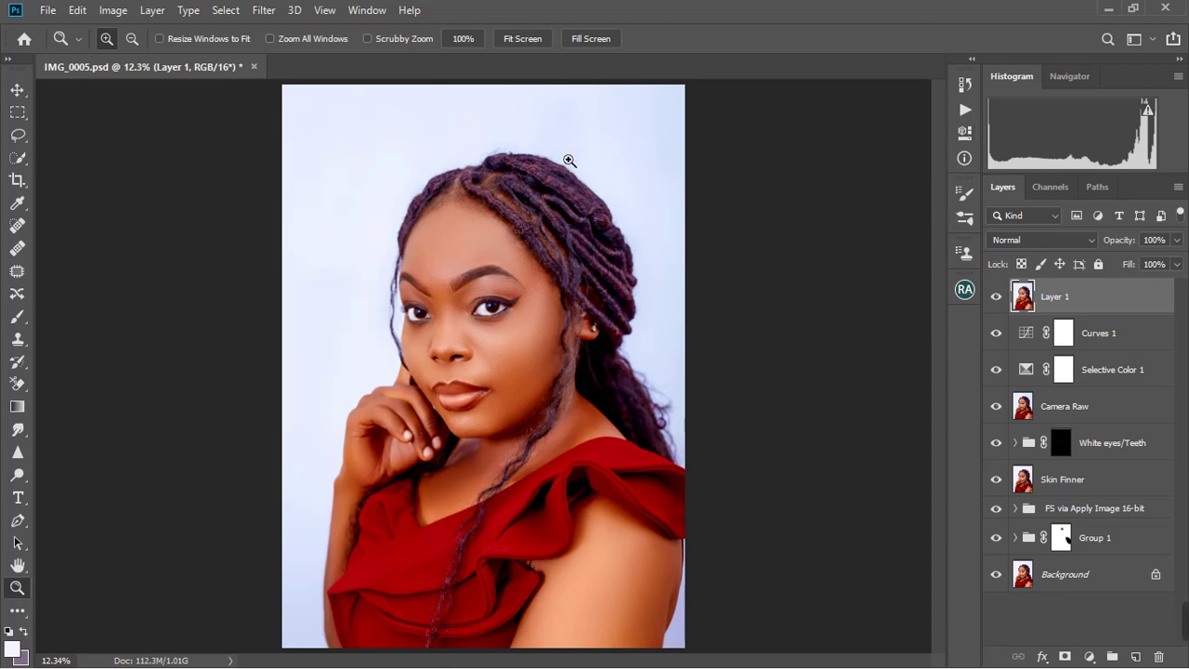
pyautogui.click(520, 238)
pyautogui.rightClick(542, 242)
# Step: Run the Global Dodge and Burn action, expand its group, and select the Burn mask
pyautogui.click(576, 252)
pyautogui.click(965, 110)
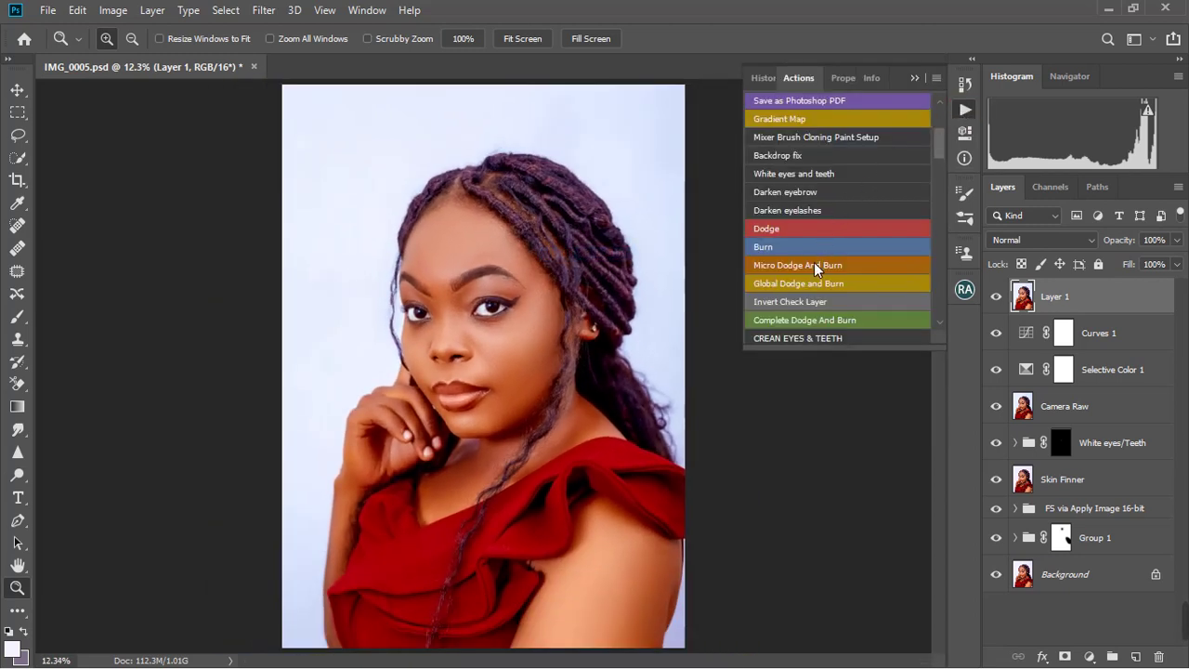
pyautogui.click(826, 283)
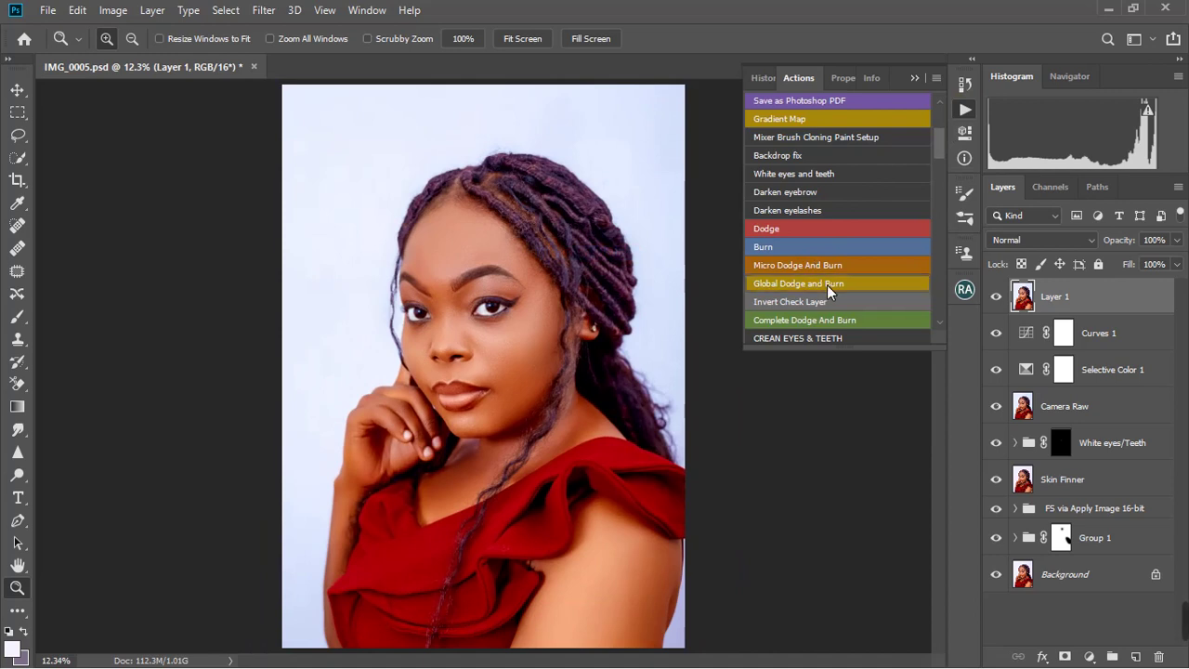
pyautogui.click(915, 80)
pyautogui.click(413, 216)
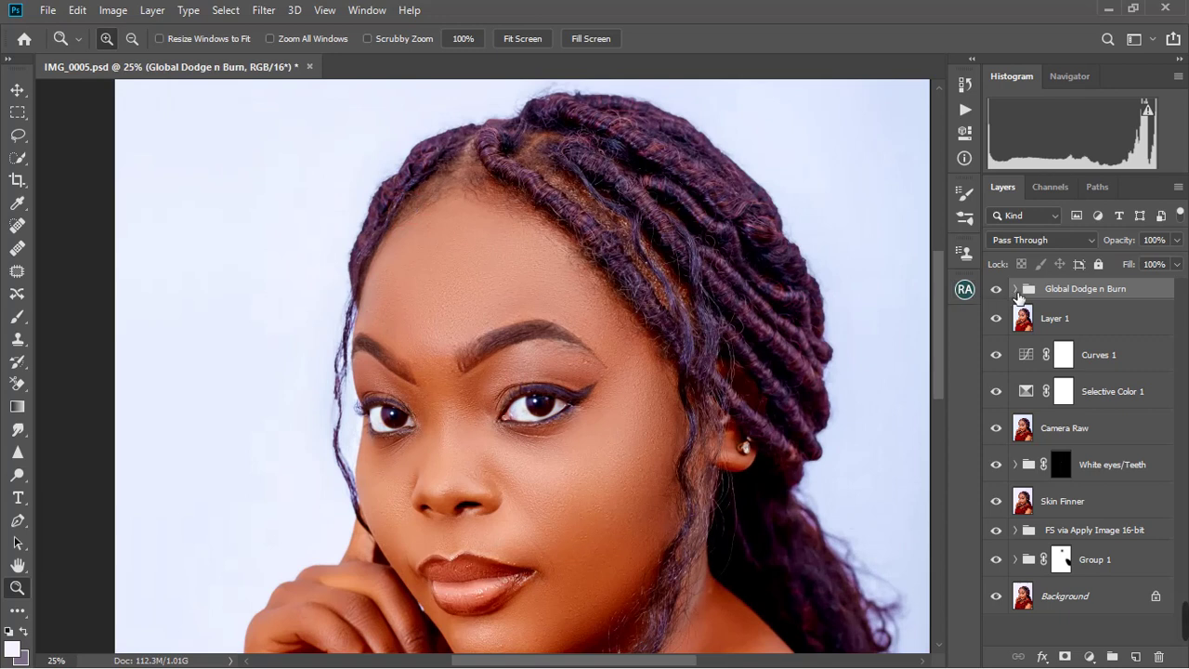
pyautogui.click(1016, 292)
pyautogui.click(1078, 324)
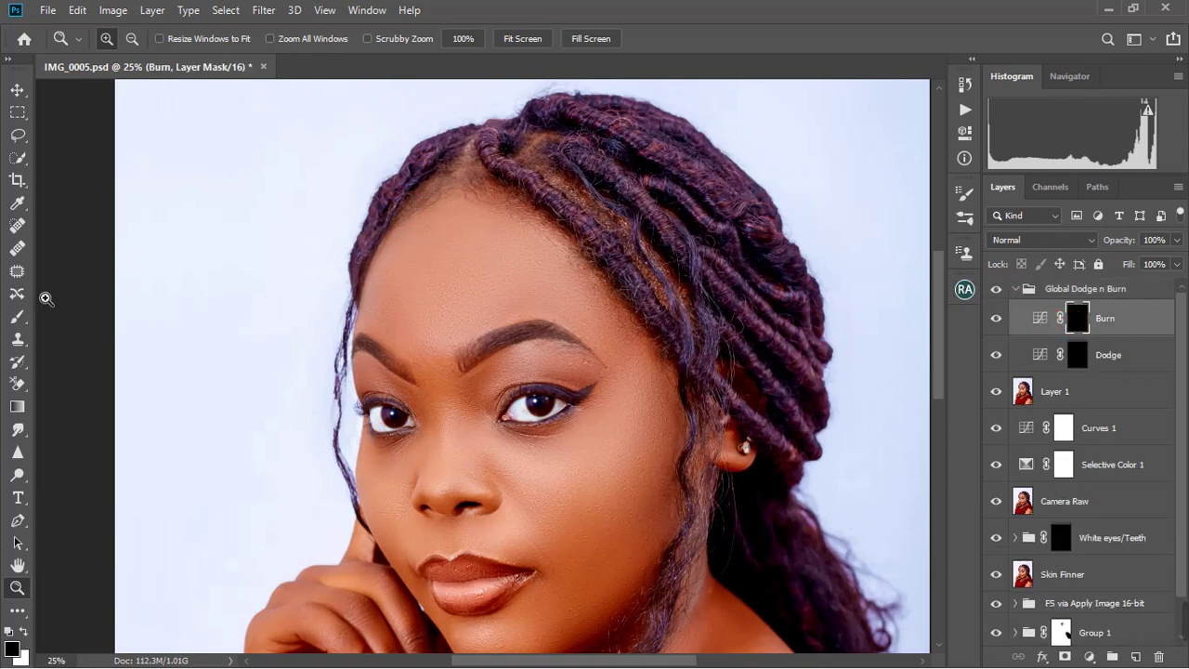
# Step: Lasso-select the right cheek, forehead and shoulder edge for darkening
pyautogui.click(18, 135)
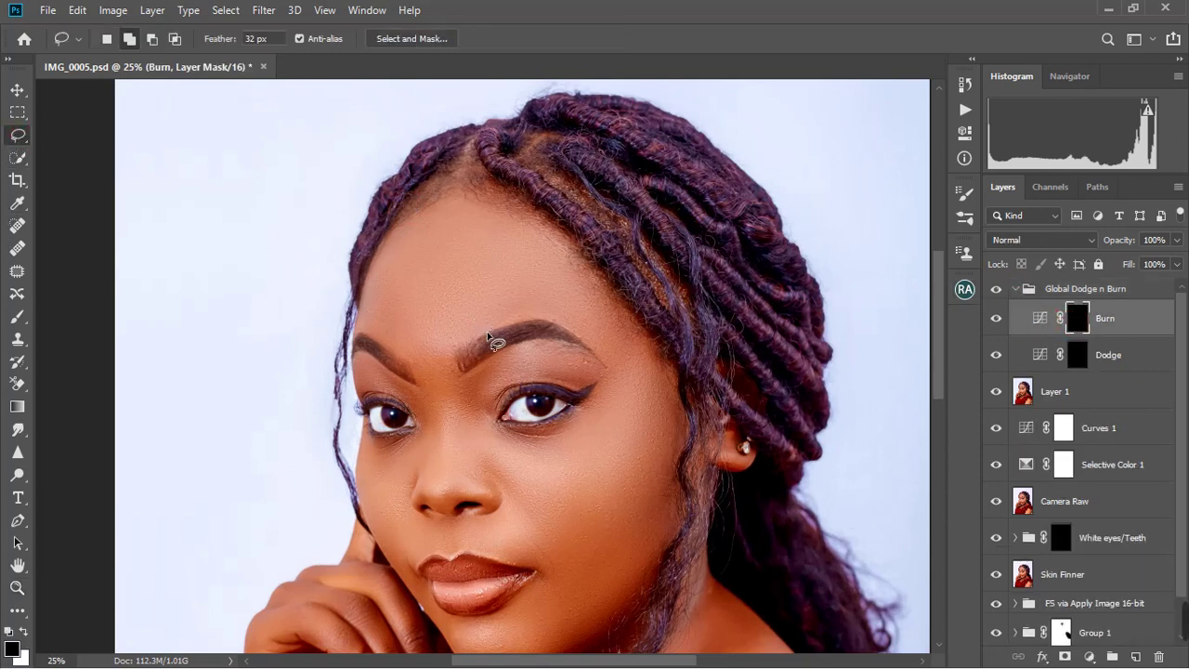
pyautogui.scroll(-1, 502, 339)
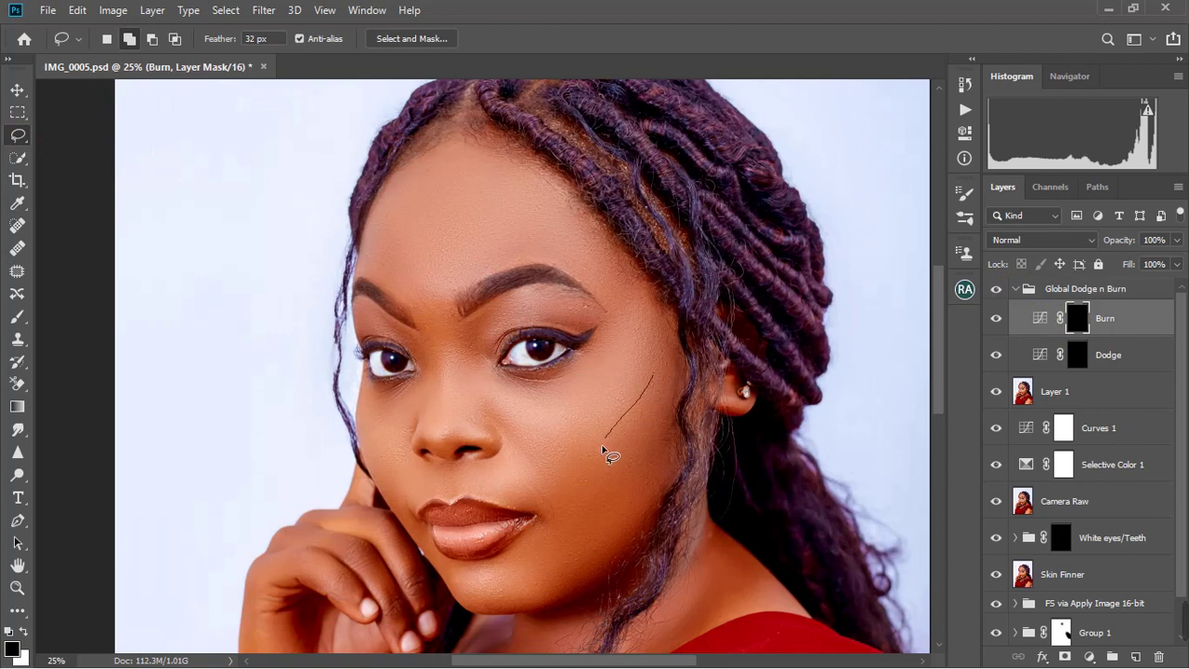
pyautogui.moveTo(579, 550); pyautogui.dragTo(656, 485)
pyautogui.moveTo(666, 388); pyautogui.dragTo(663, 381)
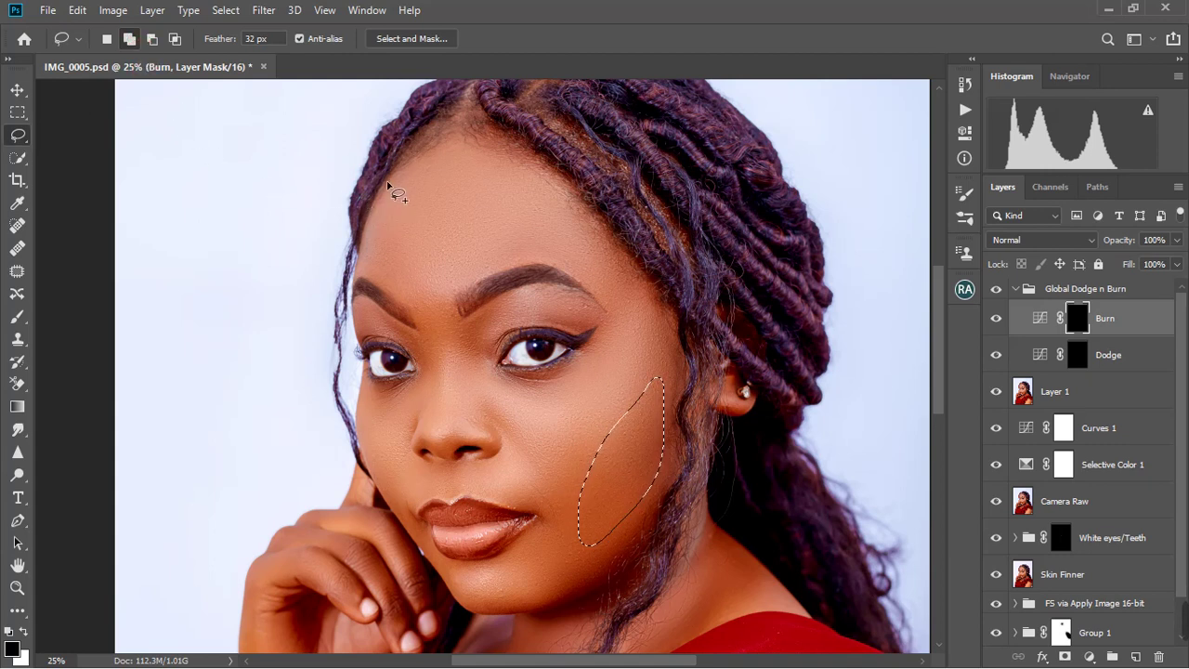
pyautogui.moveTo(394, 167); pyautogui.dragTo(372, 240)
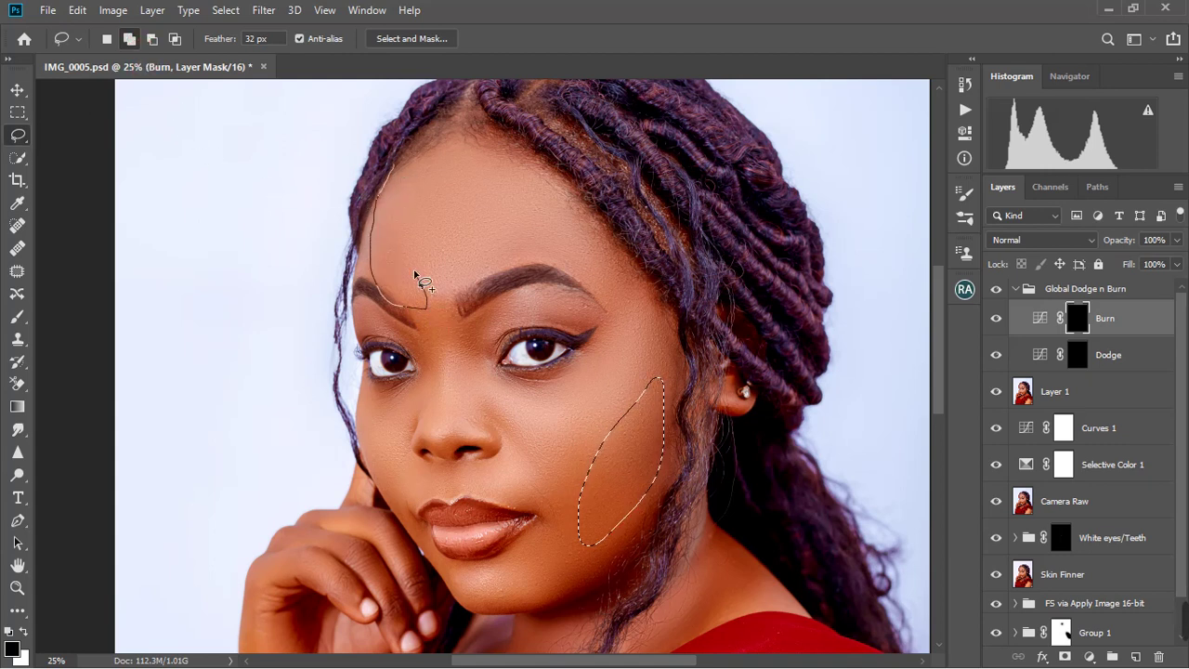
pyautogui.moveTo(416, 276); pyautogui.dragTo(422, 171)
pyautogui.scroll(-2, 421, 206)
pyautogui.scroll(-2, 423, 206)
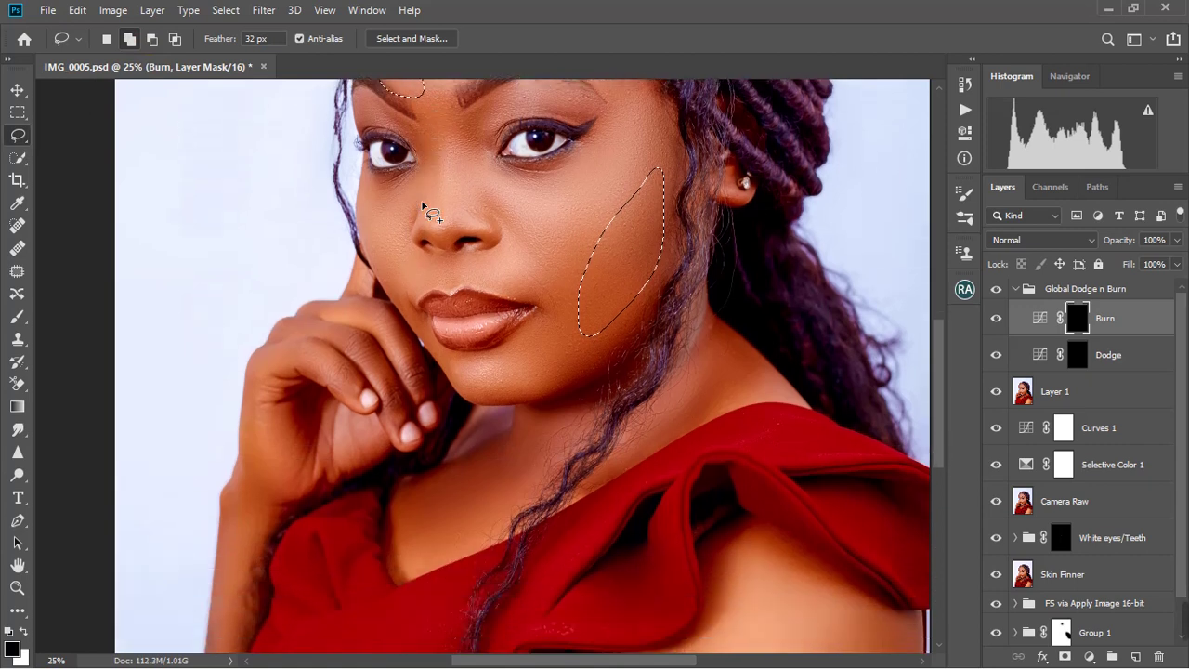
pyautogui.scroll(-2, 496, 350)
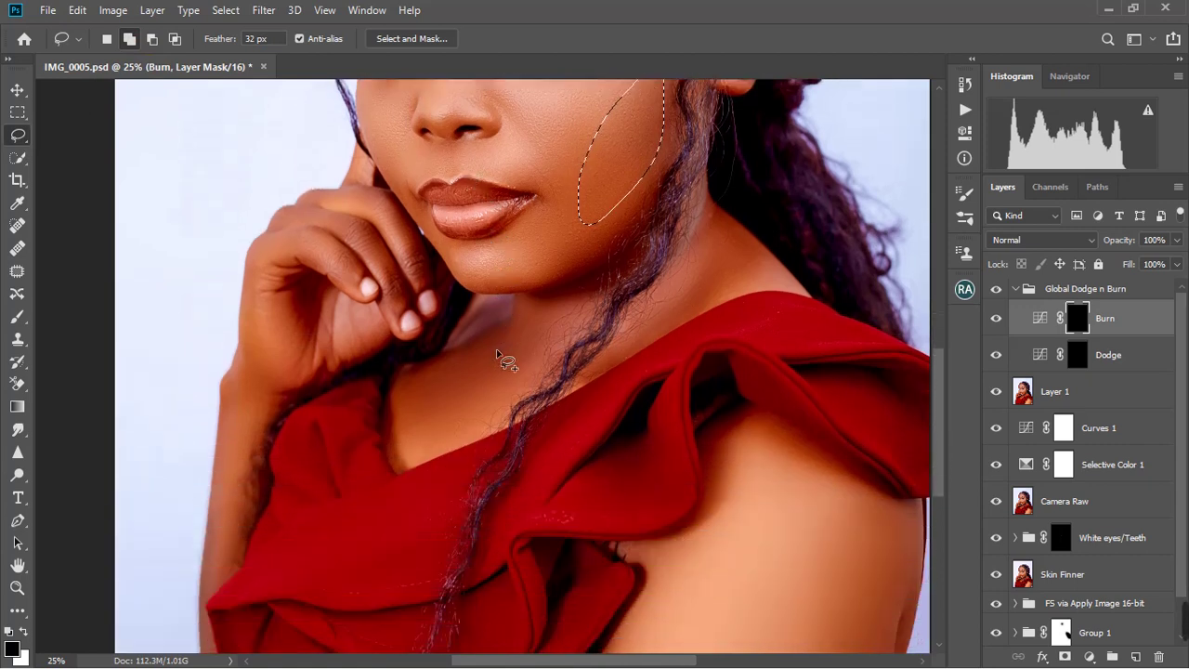
pyautogui.scroll(-2, 586, 340)
pyautogui.scroll(-2, 830, 375)
pyautogui.moveTo(831, 307); pyautogui.dragTo(866, 266)
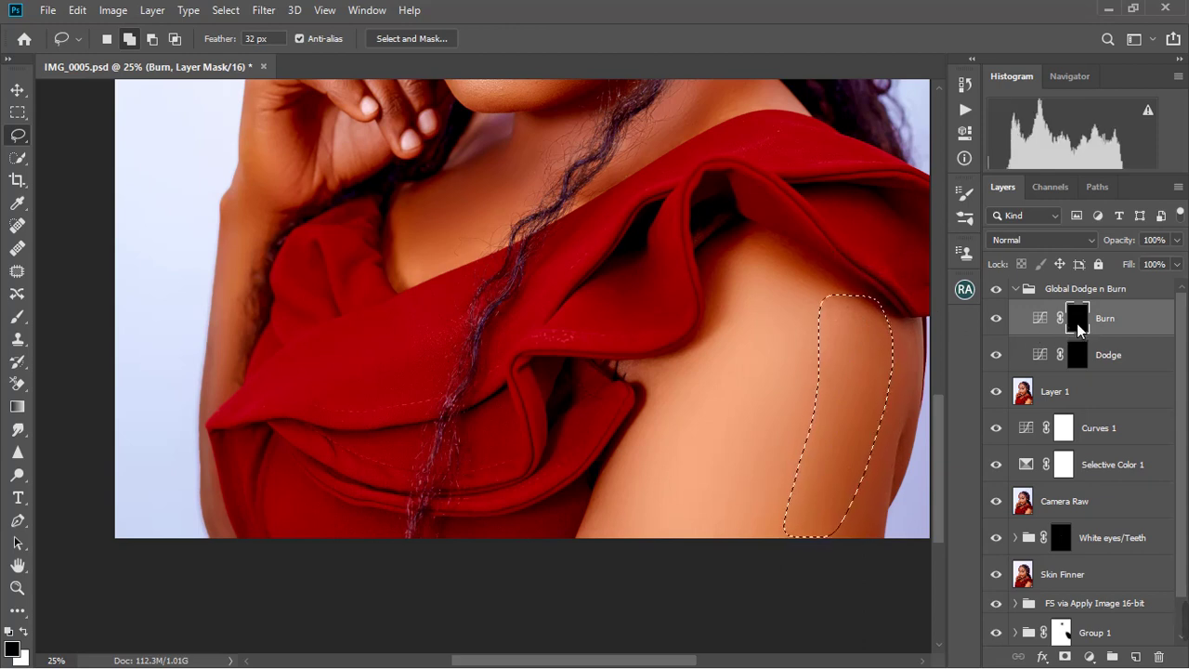
# Step: Fill the selected Burn mask areas with white and deselect
pyautogui.hotkey('ctrl', 'BackSpace')
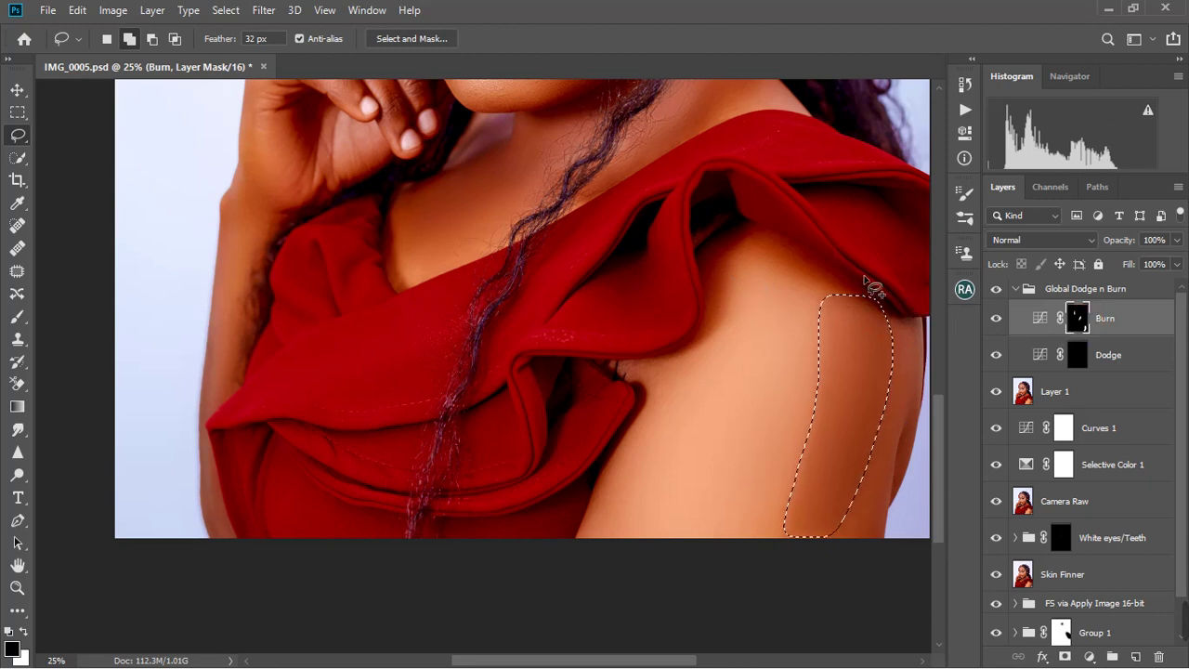
pyautogui.rightClick(523, 269)
pyautogui.click(555, 276)
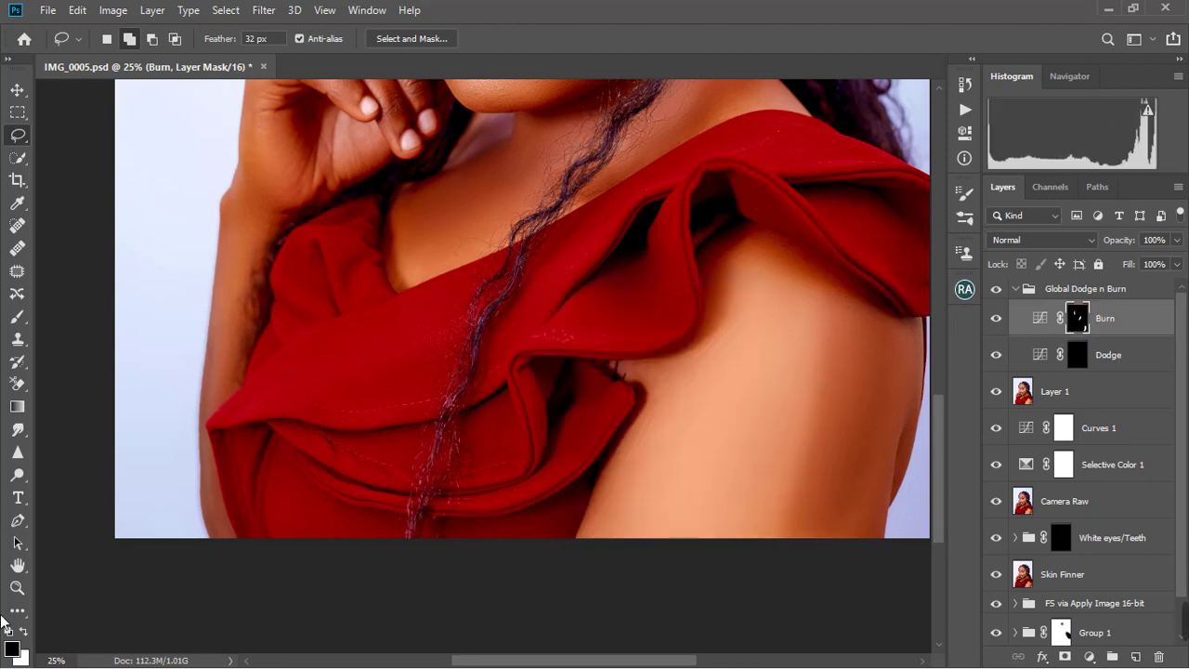
pyautogui.click(16, 587)
pyautogui.rightClick(354, 379)
# Step: Feather the Burn mask to 79.5 px and collapse the Global Dodge n Burn group
pyautogui.click(377, 387)
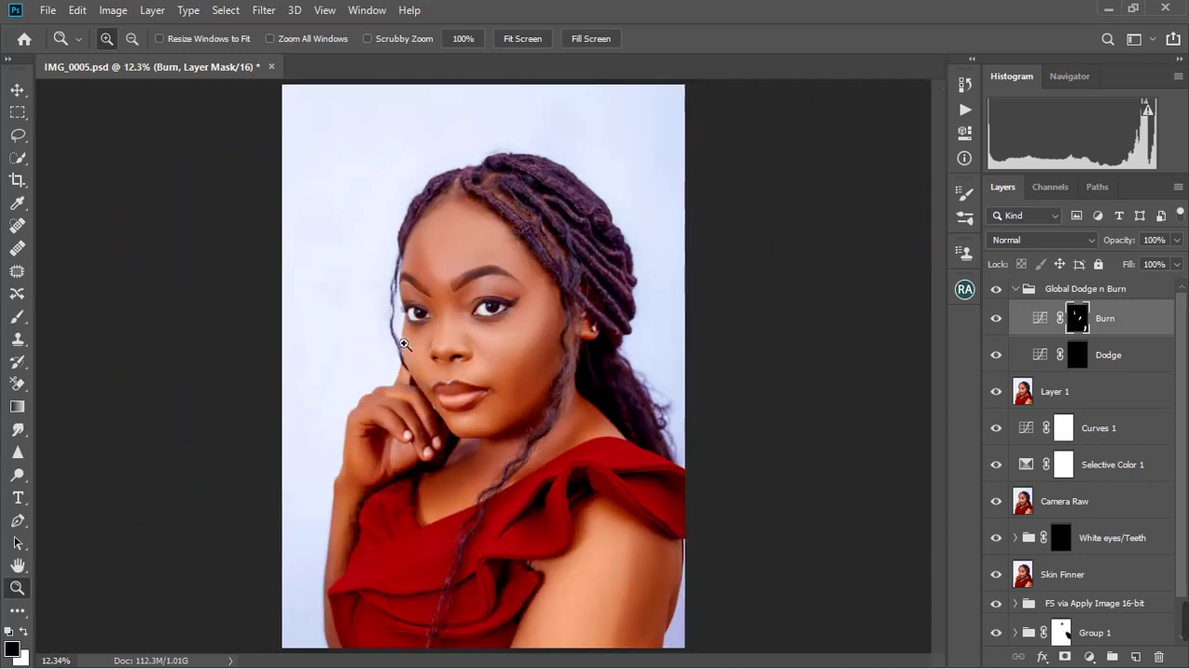
pyautogui.click(966, 158)
pyautogui.click(964, 132)
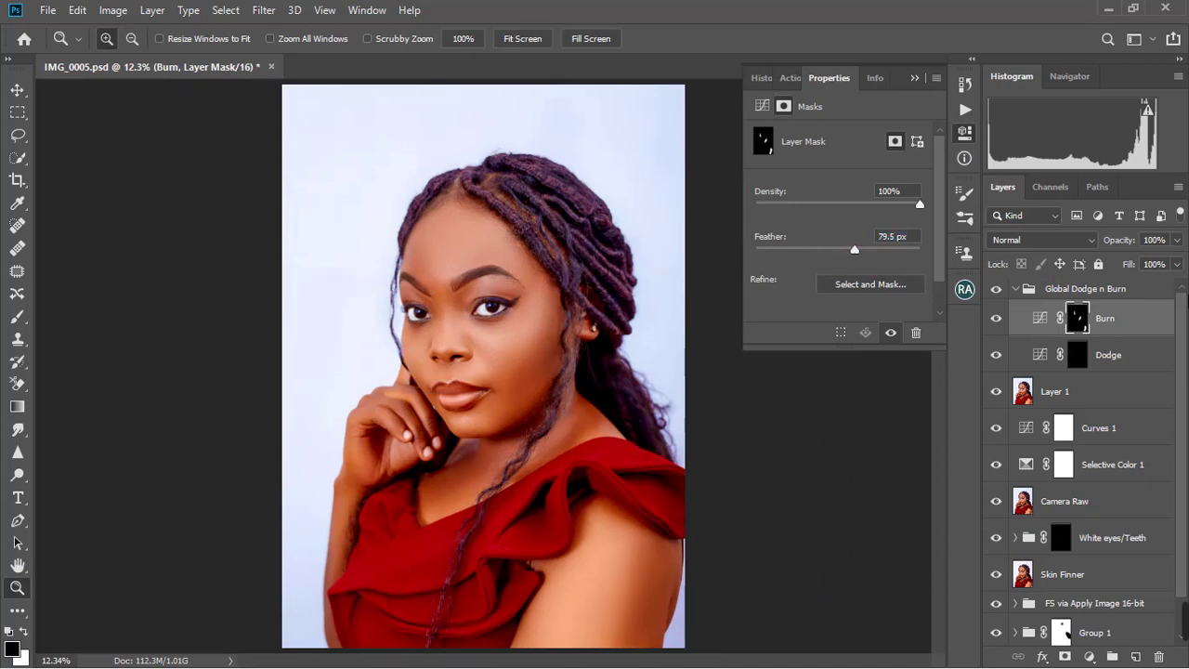
pyautogui.moveTo(1177, 243); pyautogui.dragTo(1152, 264)
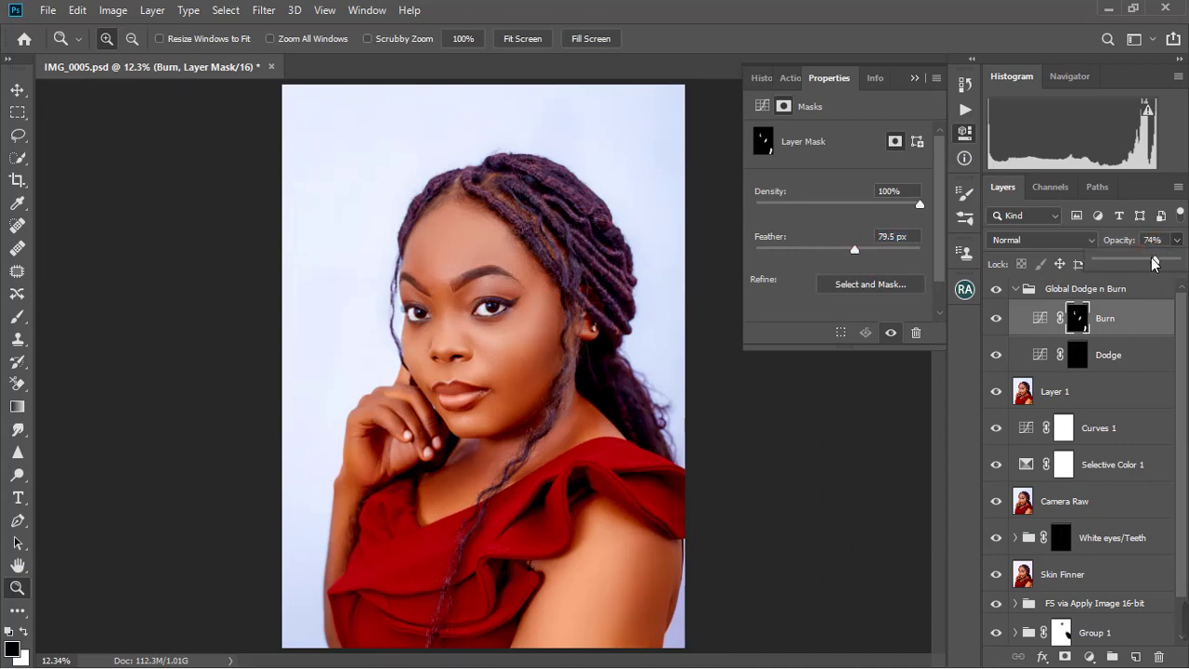
pyautogui.click(1016, 288)
pyautogui.click(473, 326)
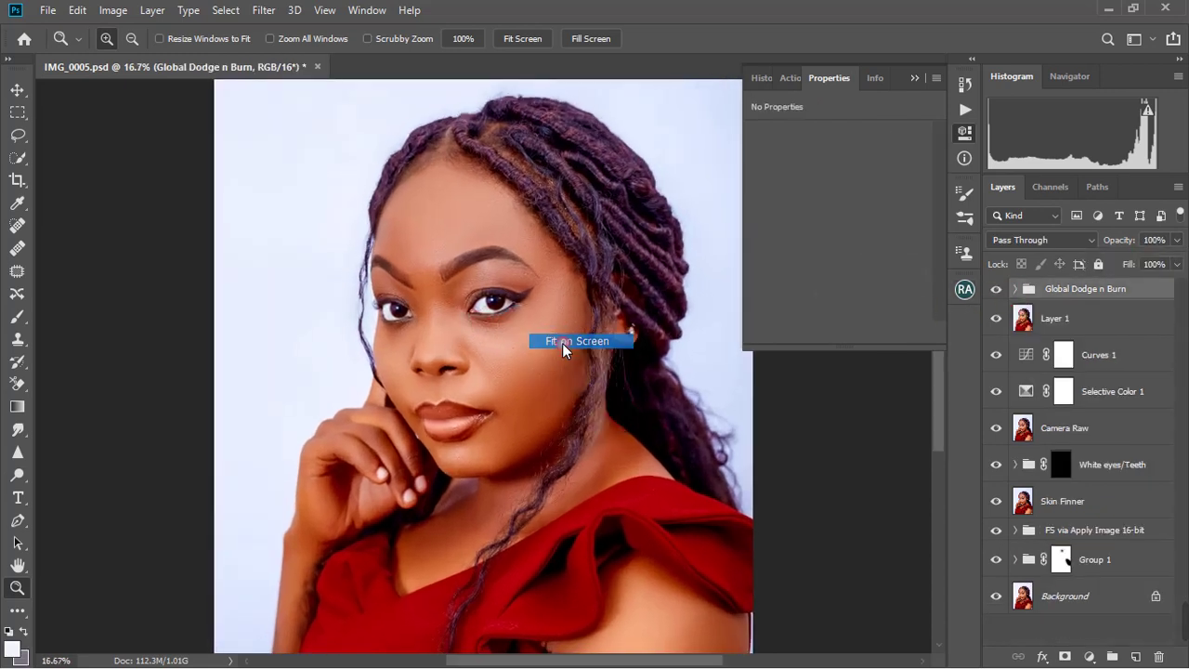
pyautogui.hotkey('ctrl', '0')
pyautogui.click(914, 78)
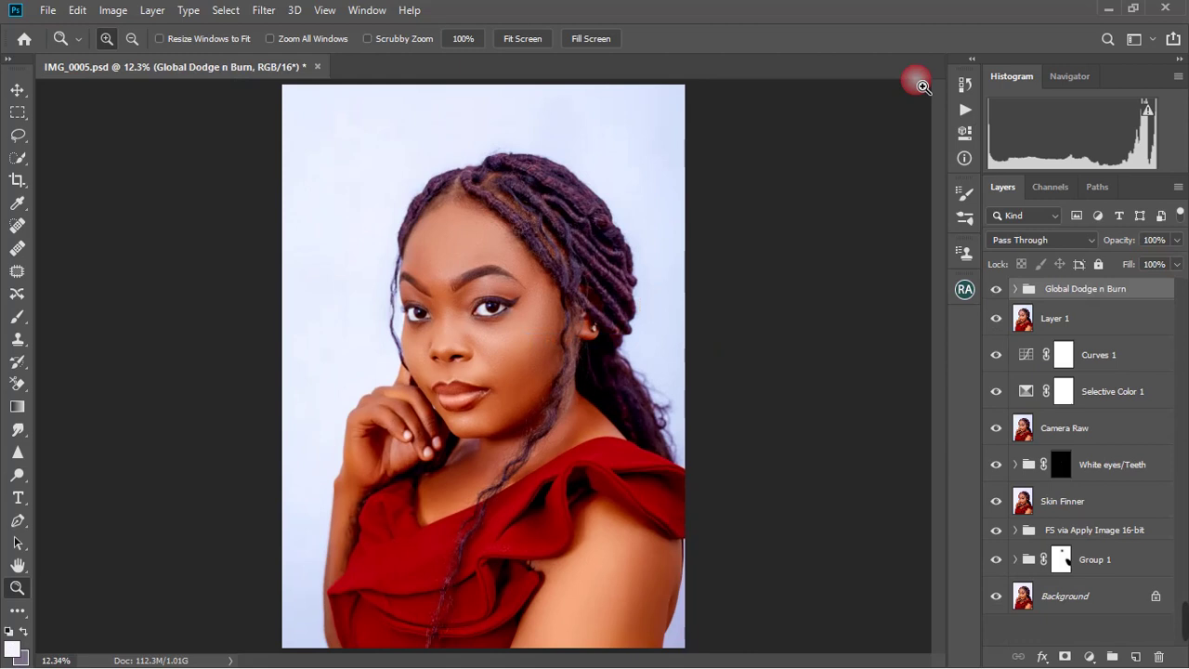
# Step: Deselect the group and toggle the Background-only view twice to compare before and after
pyautogui.click(491, 288)
pyautogui.rightClick(491, 288)
pyautogui.click(491, 288)
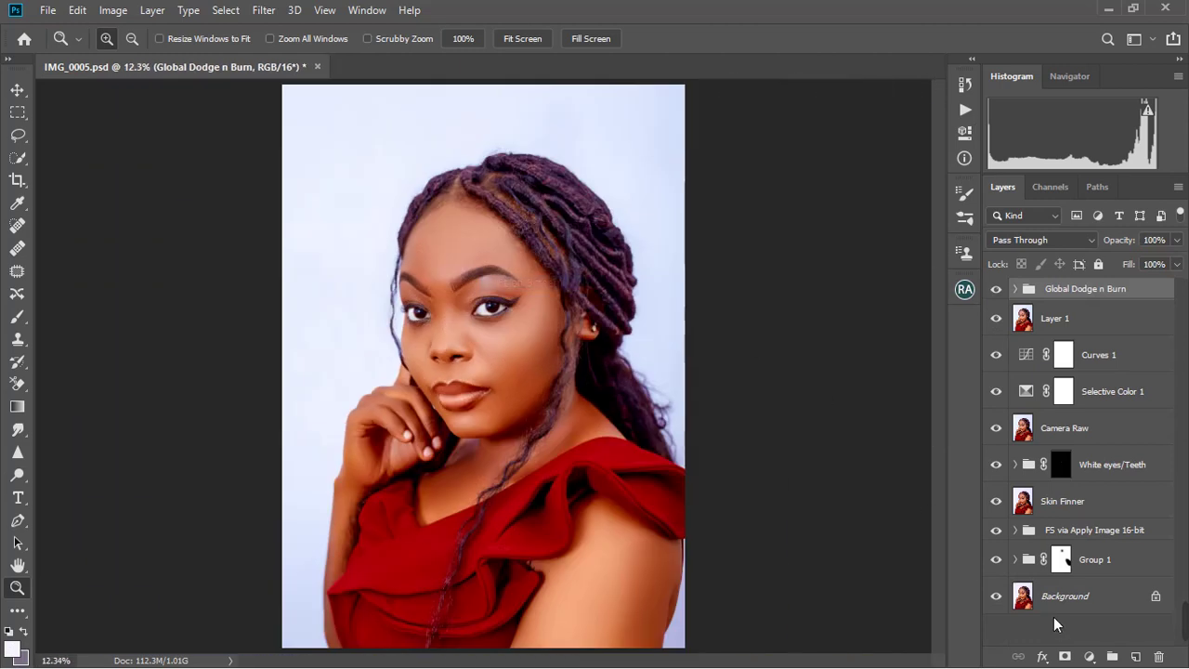
pyautogui.click(1059, 620)
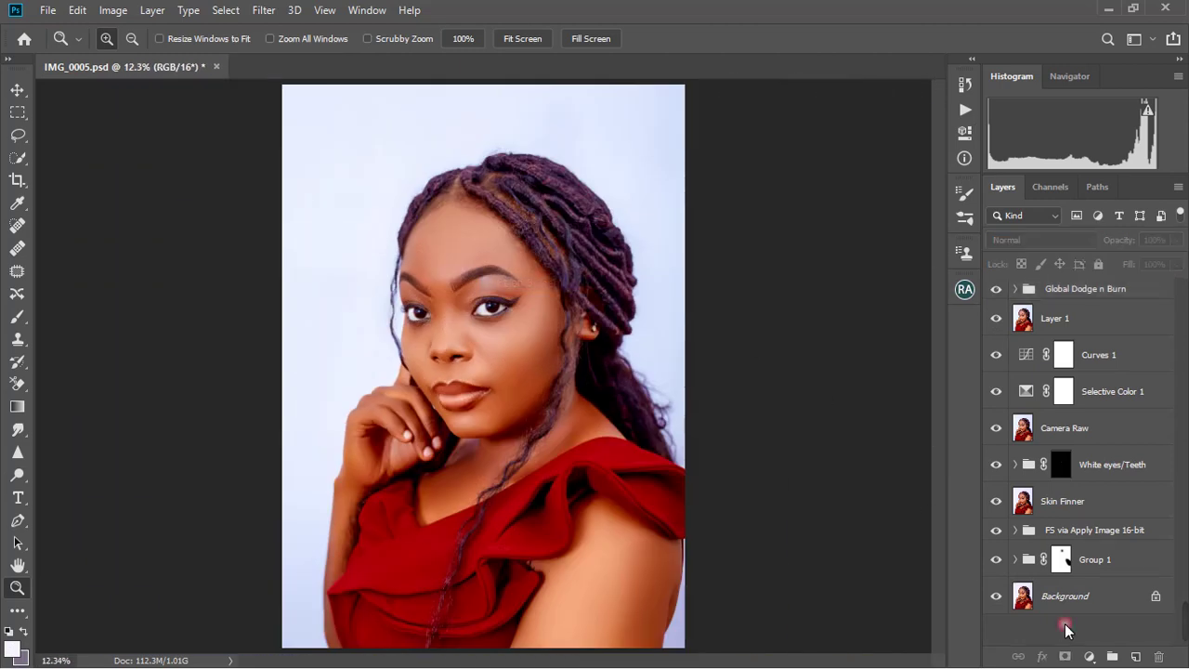
pyautogui.click(513, 219)
pyautogui.rightClick(540, 243)
pyautogui.click(585, 248)
pyautogui.keyDown('alt'); pyautogui.click(998, 598); pyautogui.keyUp('alt')
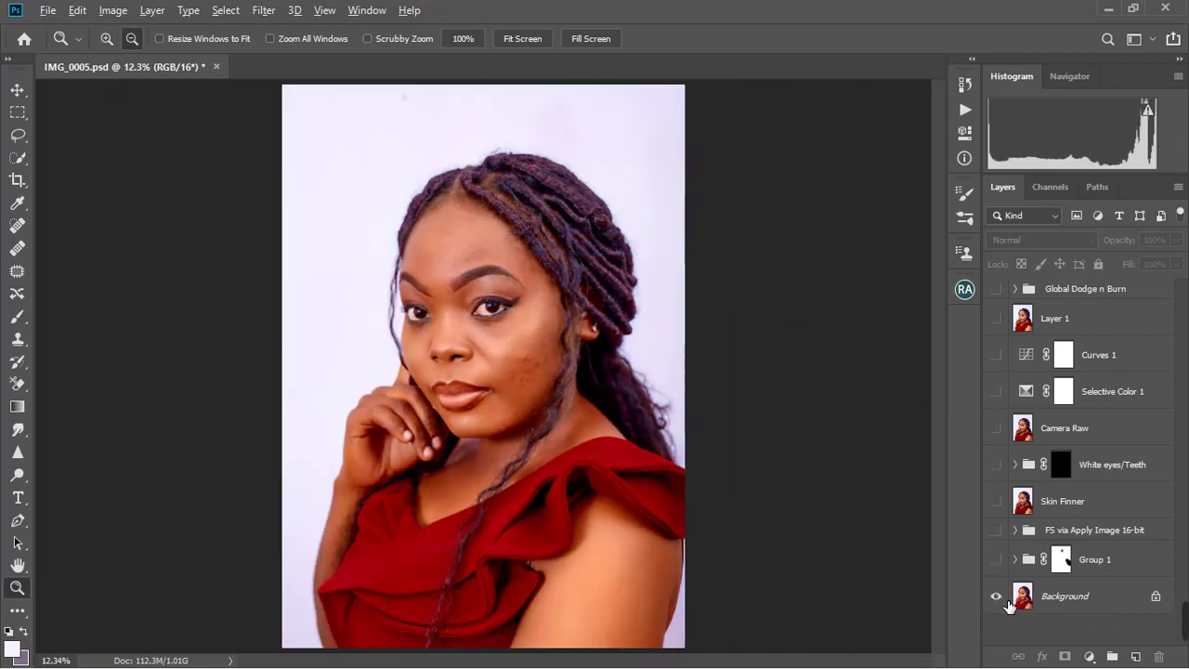
pyautogui.keyDown('alt'); pyautogui.click(998, 596); pyautogui.keyUp('alt')
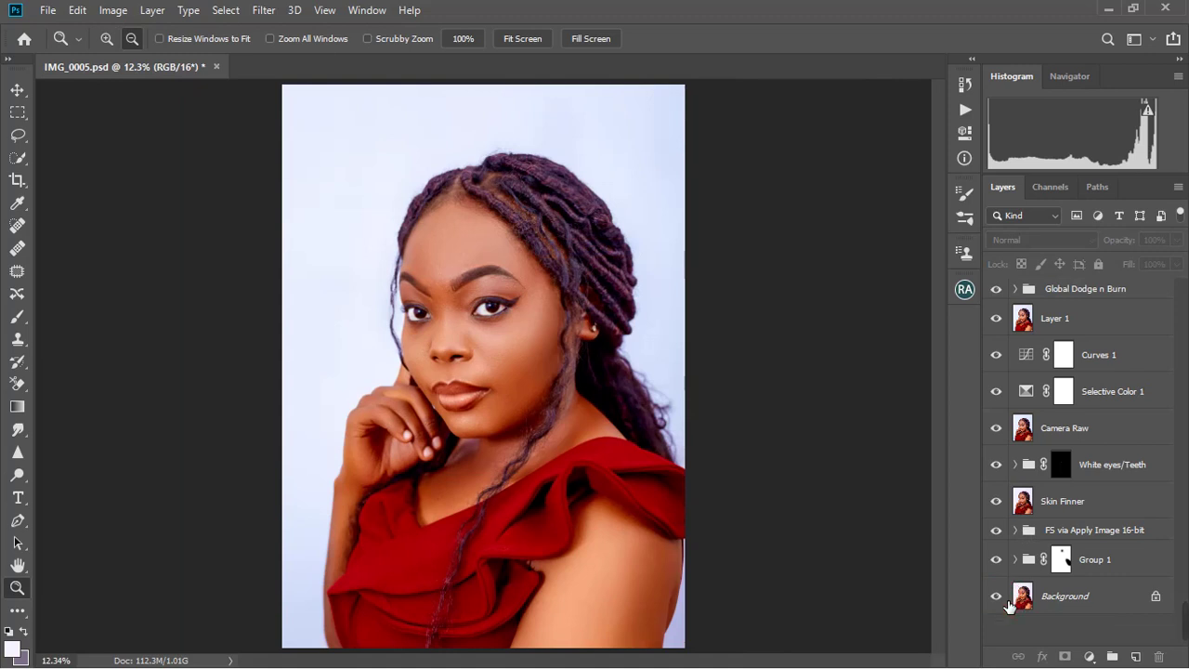
pyautogui.keyDown('alt'); pyautogui.click(998, 597); pyautogui.keyUp('alt')
pyautogui.keyDown('alt'); pyautogui.click(998, 597); pyautogui.keyUp('alt')
# Step: Refit the image and open Save for Web with Ctrl+Alt+Shift+S
pyautogui.click(527, 276)
pyautogui.rightClick(527, 276)
pyautogui.click(557, 275)
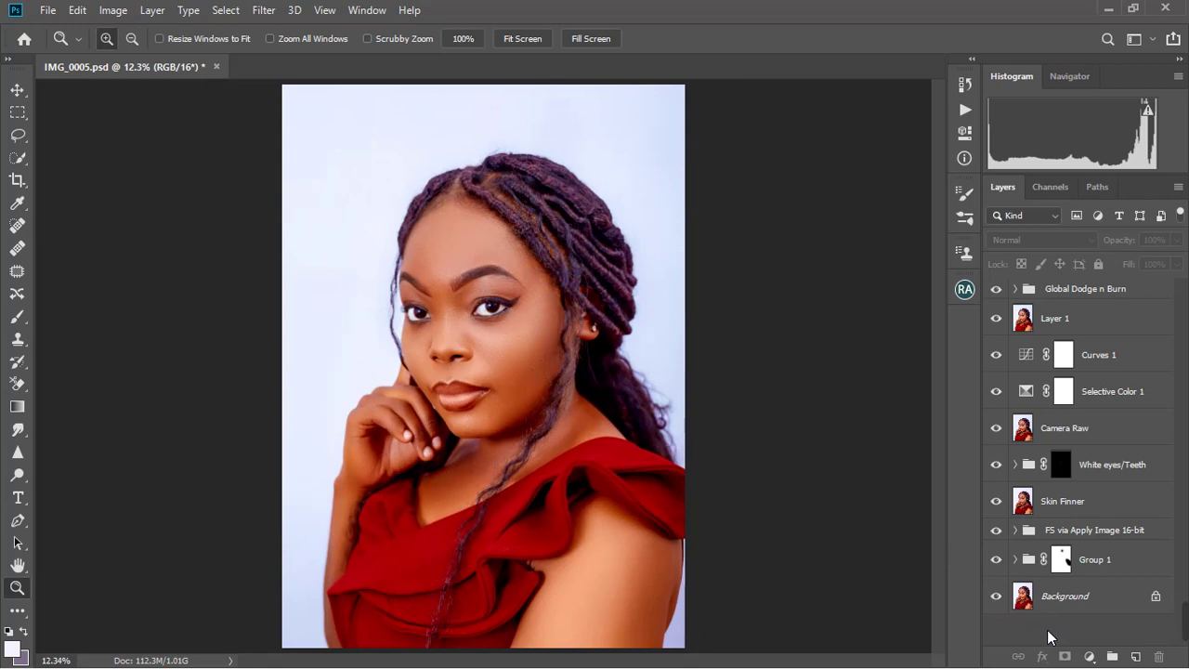
pyautogui.hotkey('ctrl', 'alt', 'shift', 's')
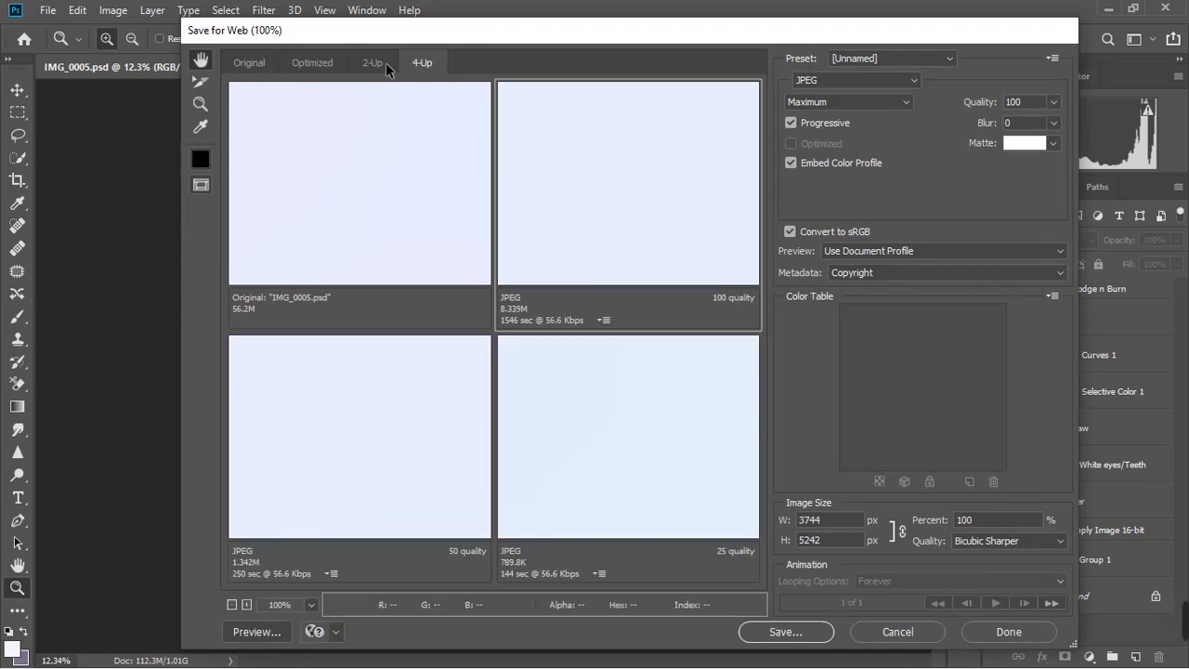
# Step: Use the 4-Up view, keep JPEG Maximum, and set the export width to 2000 px
pyautogui.click(421, 69)
pyautogui.click(821, 82)
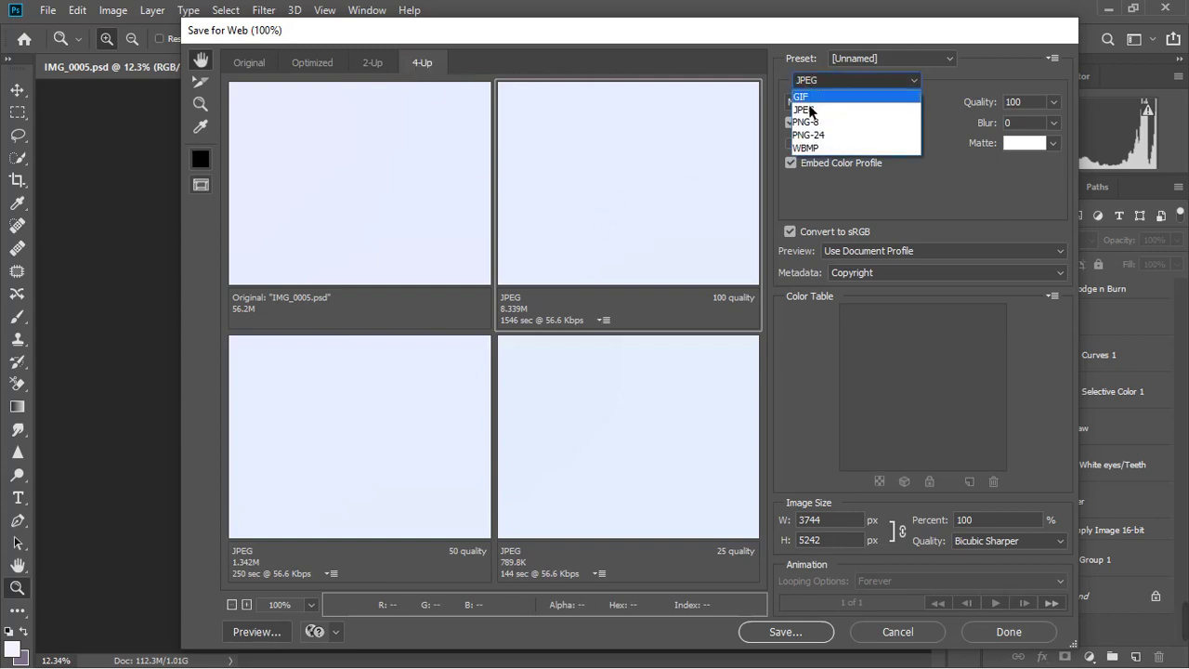
pyautogui.click(808, 110)
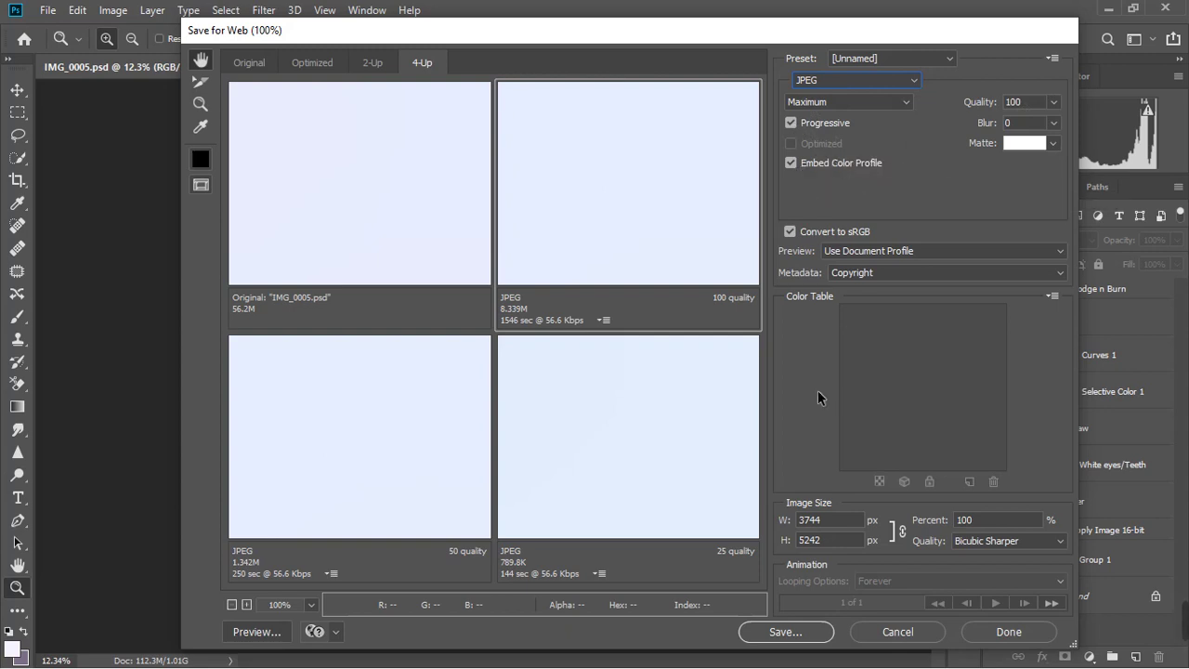
pyautogui.doubleClick(830, 527)
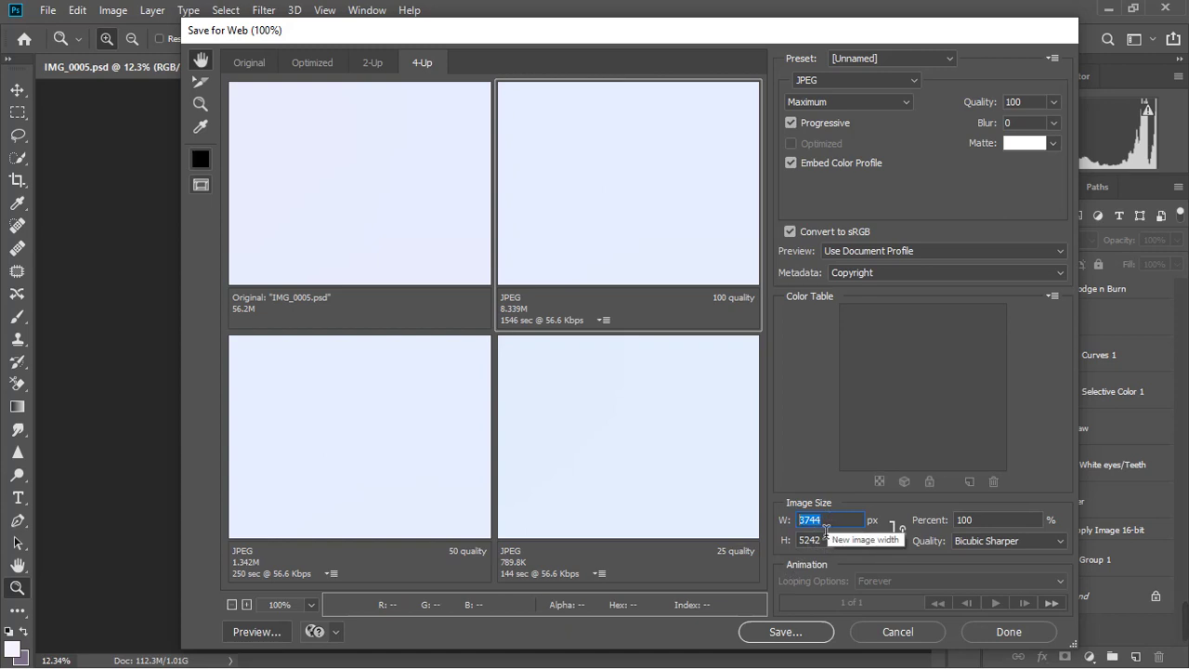
pyautogui.write('2')
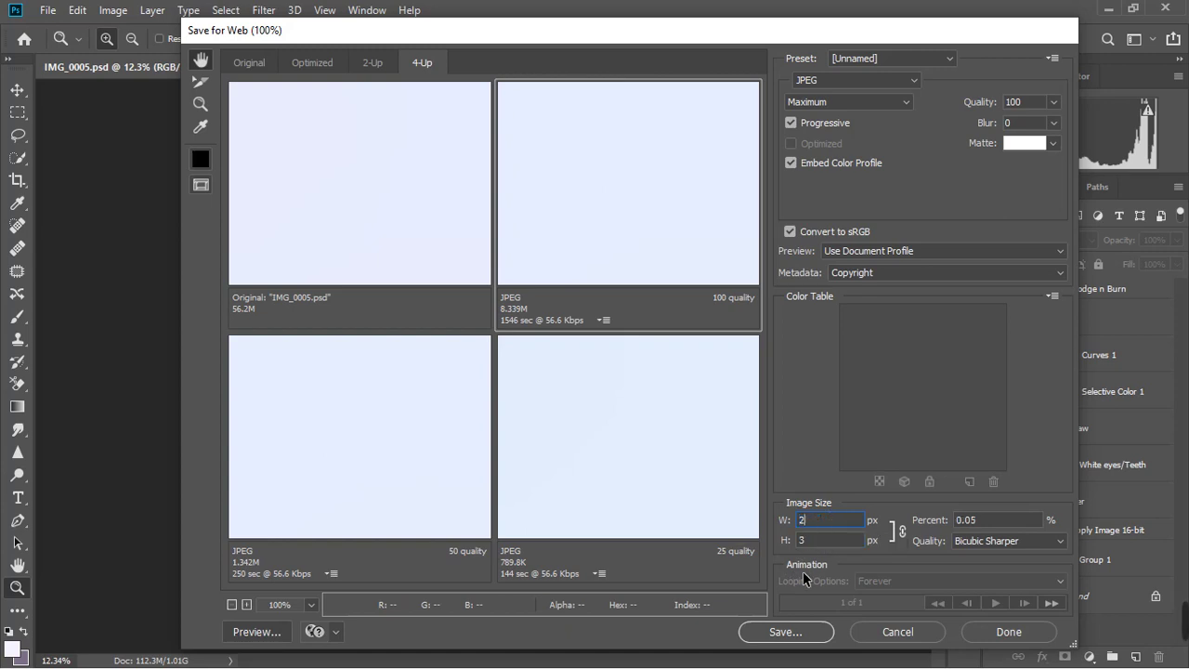
pyautogui.write('000')
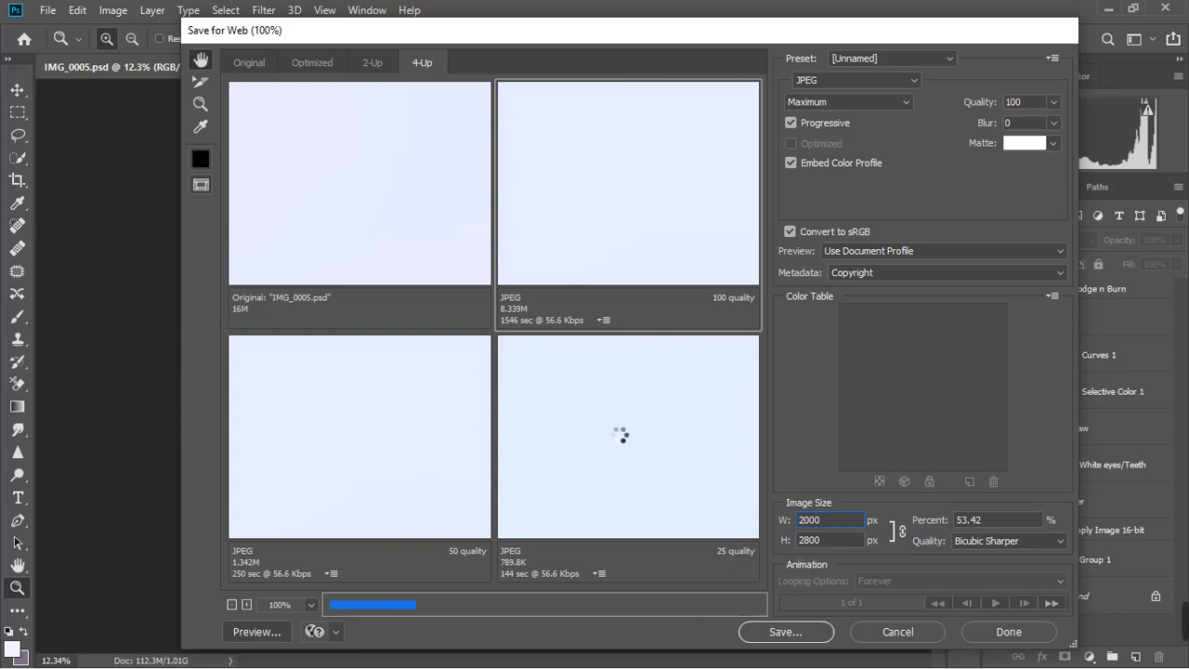
pyautogui.click(765, 633)
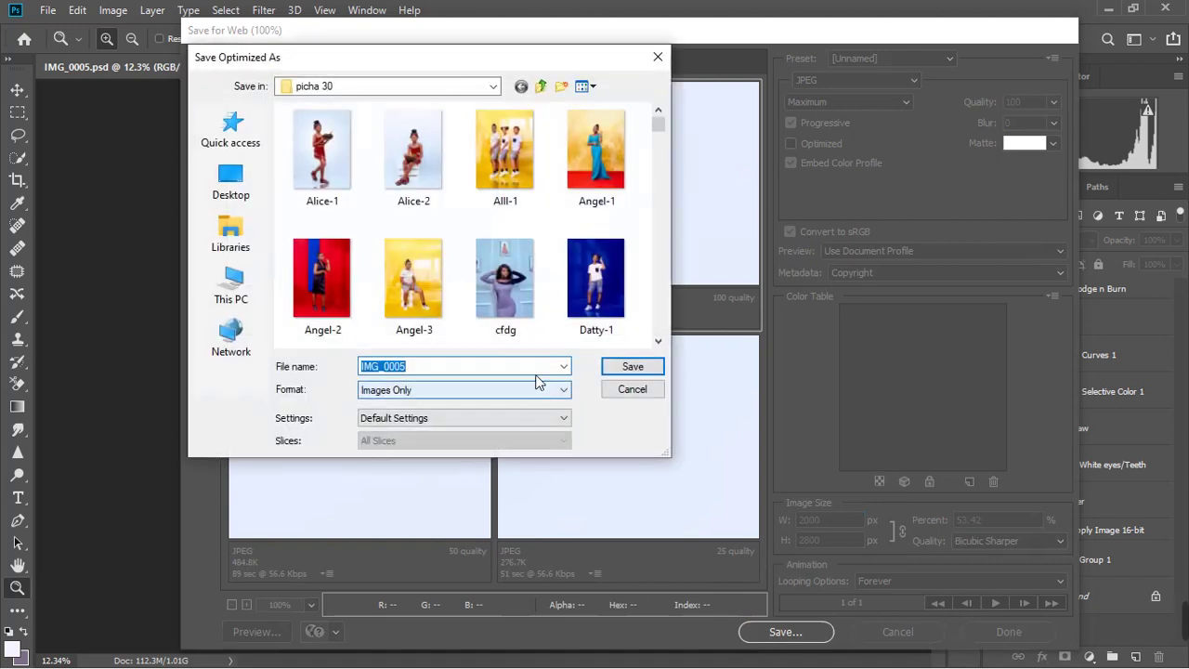
# Step: Save the exported JPEG as 'Client 1' in the picha 30 folder
pyautogui.moveTo(658, 135); pyautogui.dragTo(662, 277)
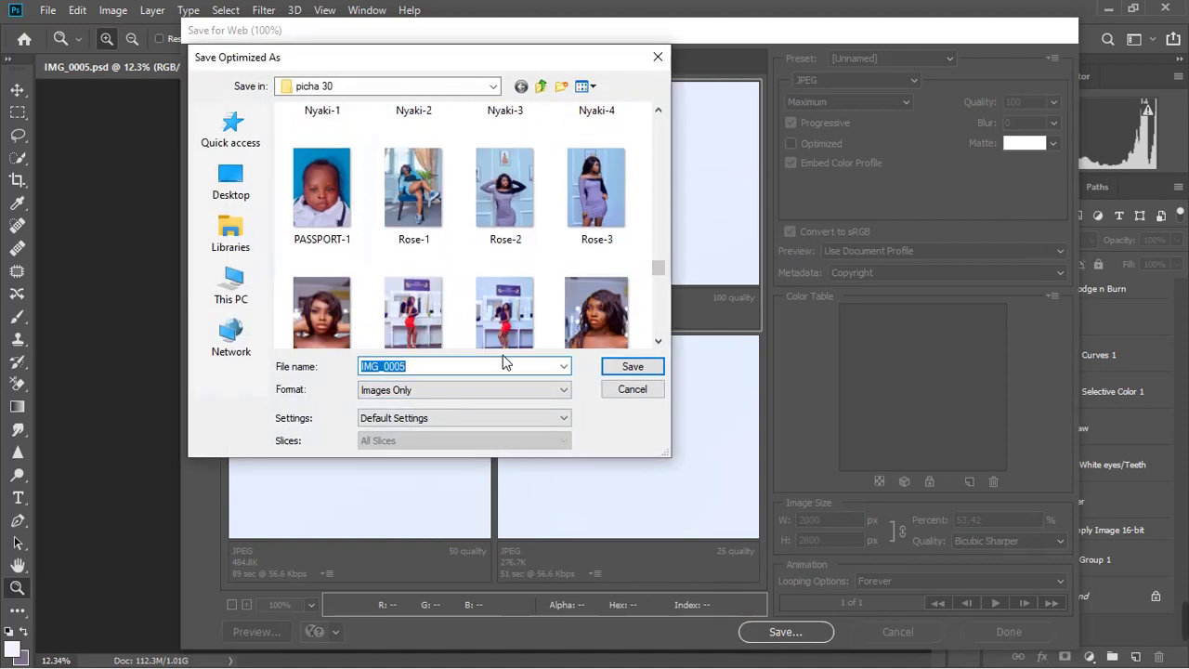
pyautogui.write('C')
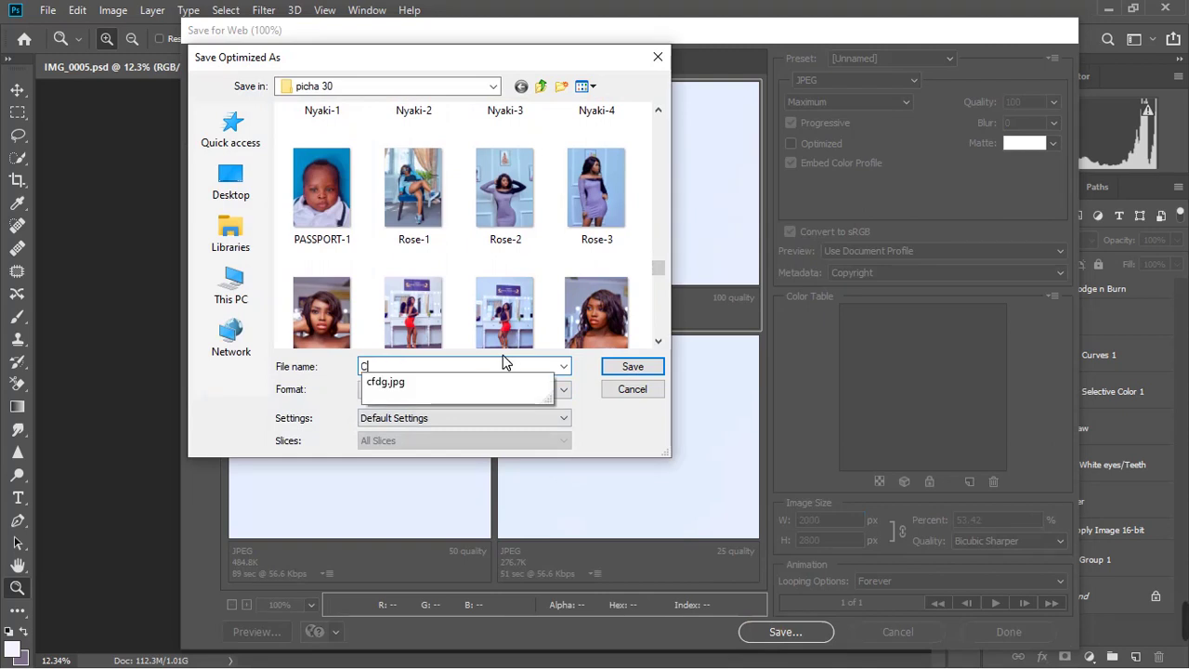
pyautogui.write('lient 1')
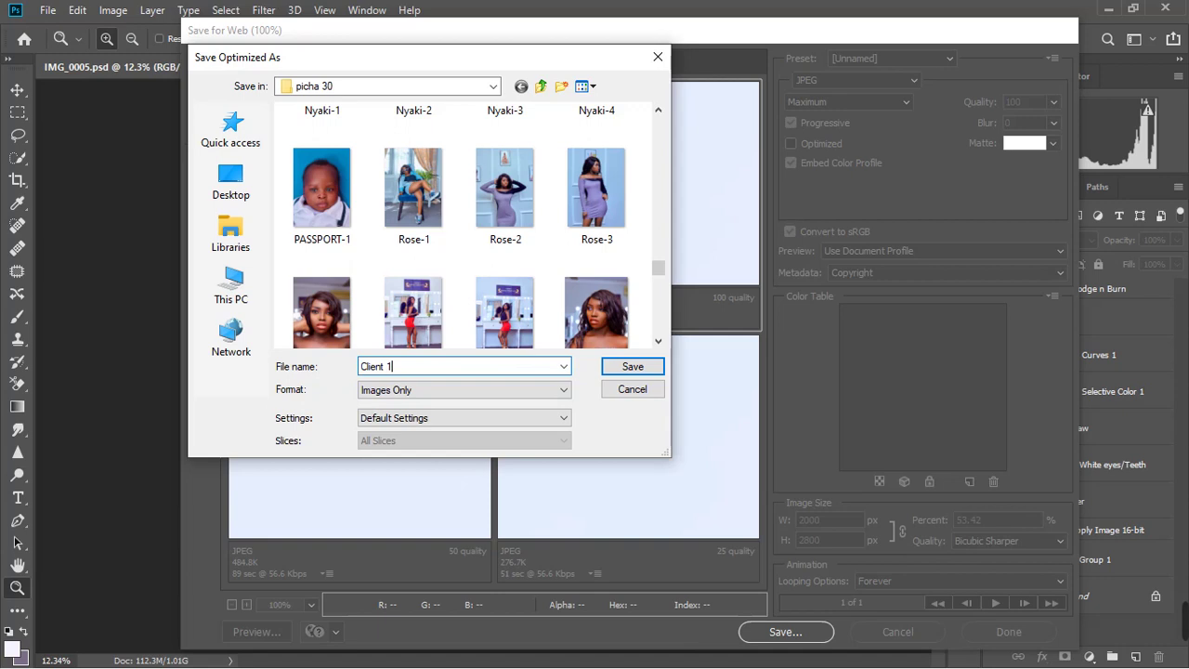
pyautogui.press('Return')
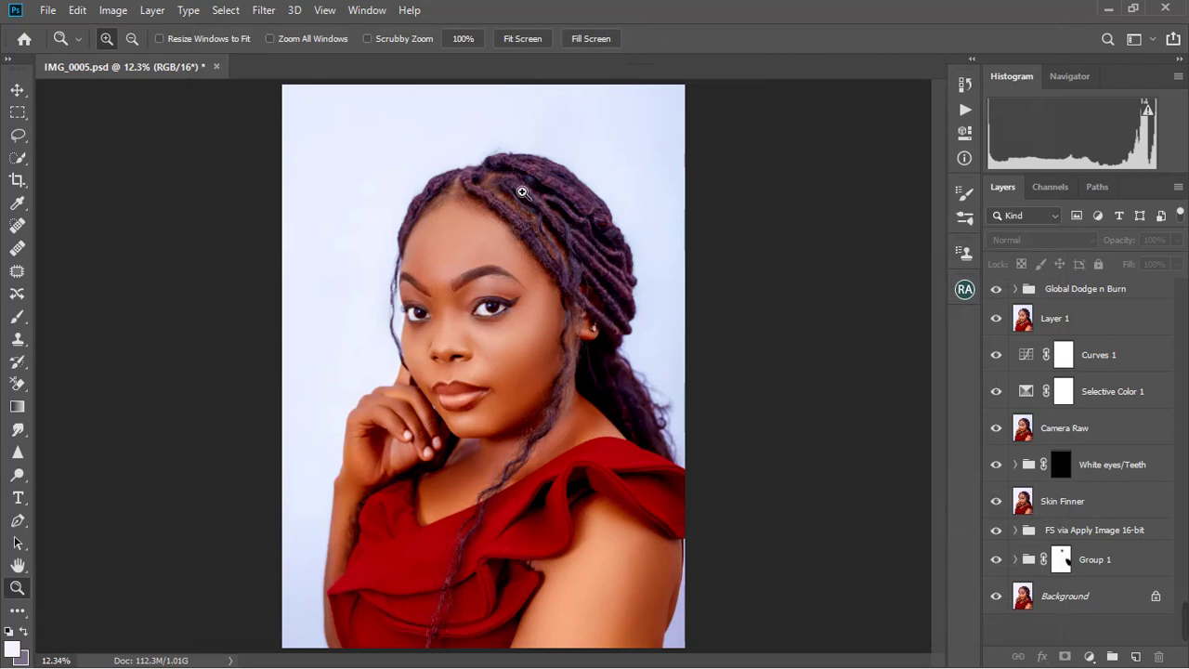
pyautogui.click(485, 326)
pyautogui.rightClick(479, 322)
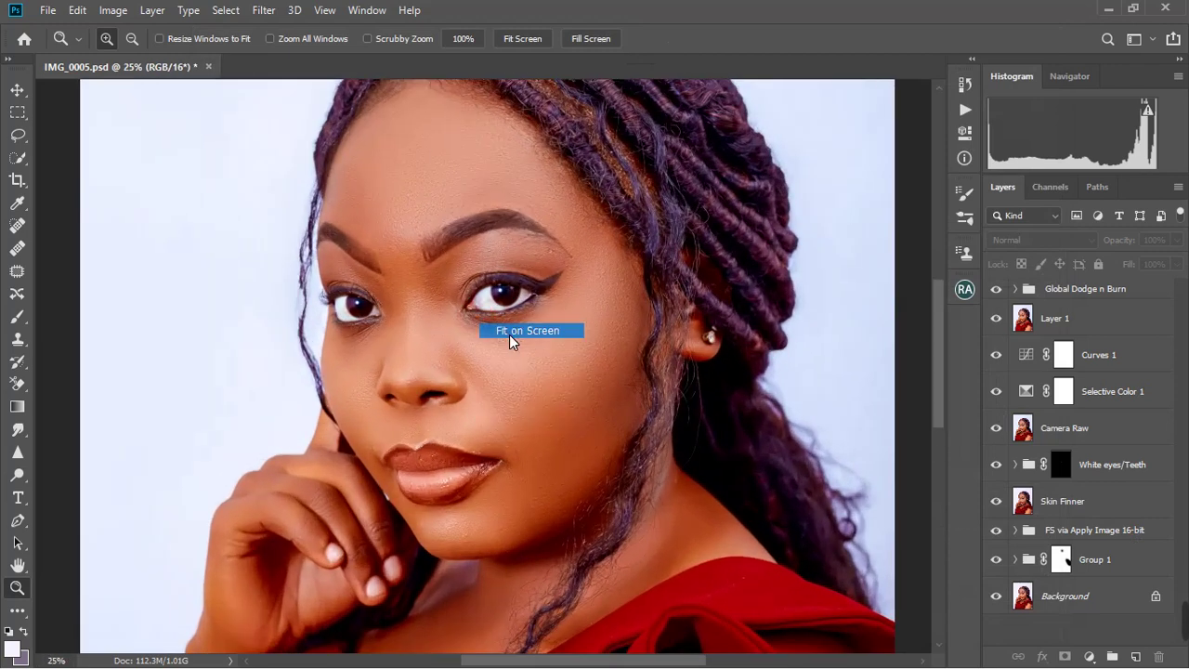
pyautogui.click(509, 335)
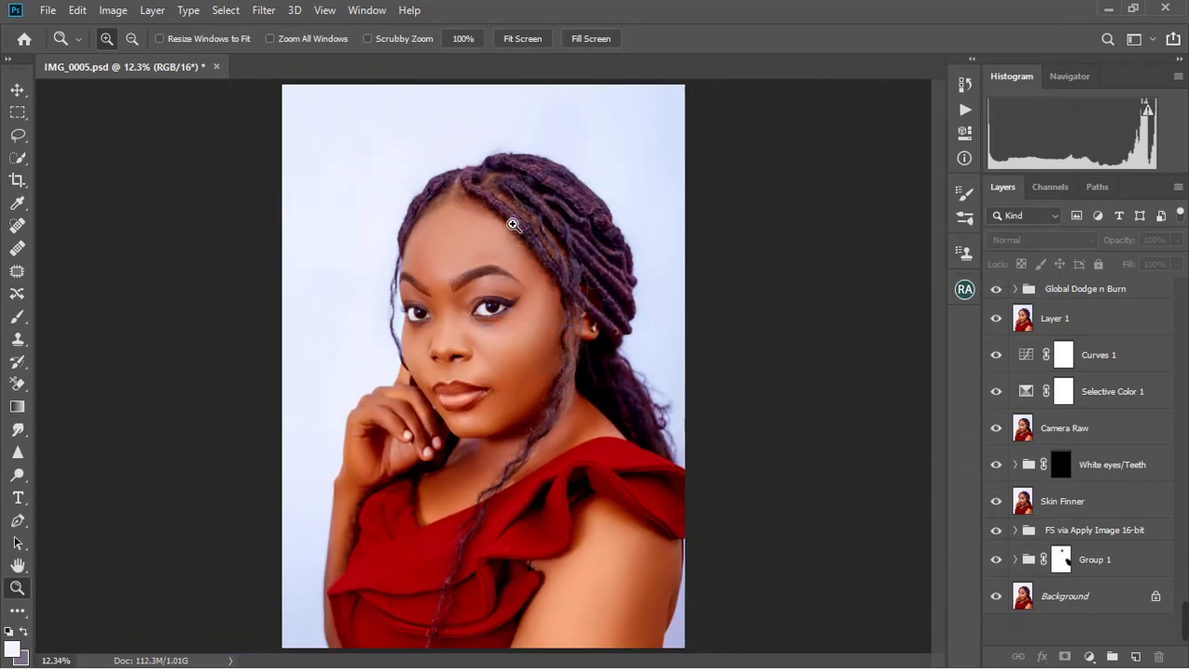